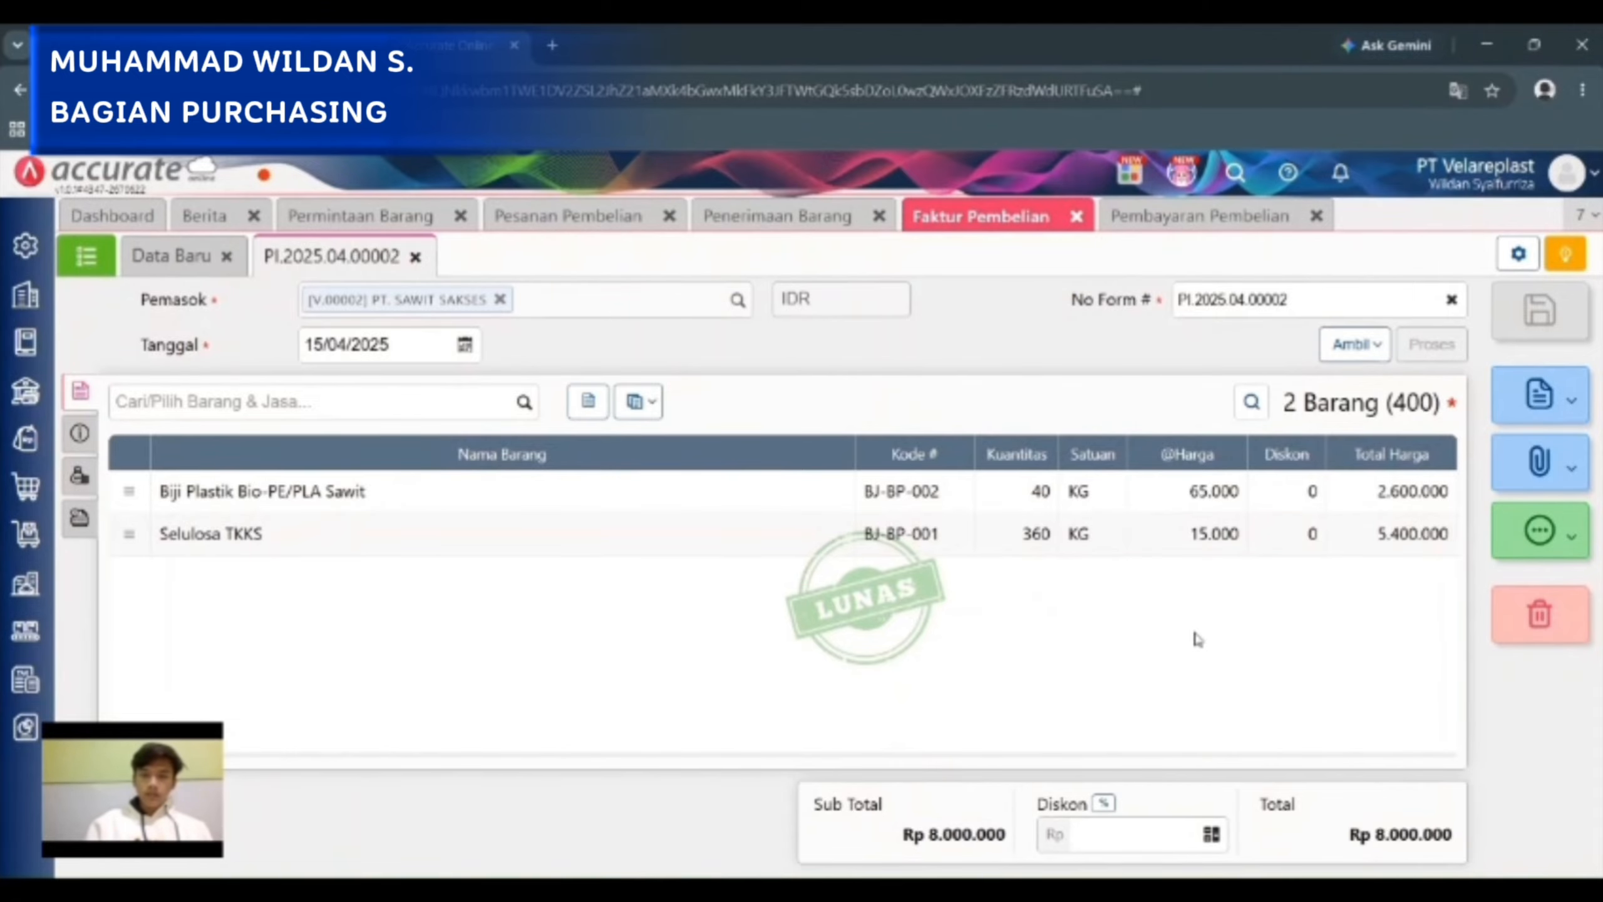
Generate the print preview of the Permintaan Barang documents for rows 1 - 3.
left_click(334, 221)
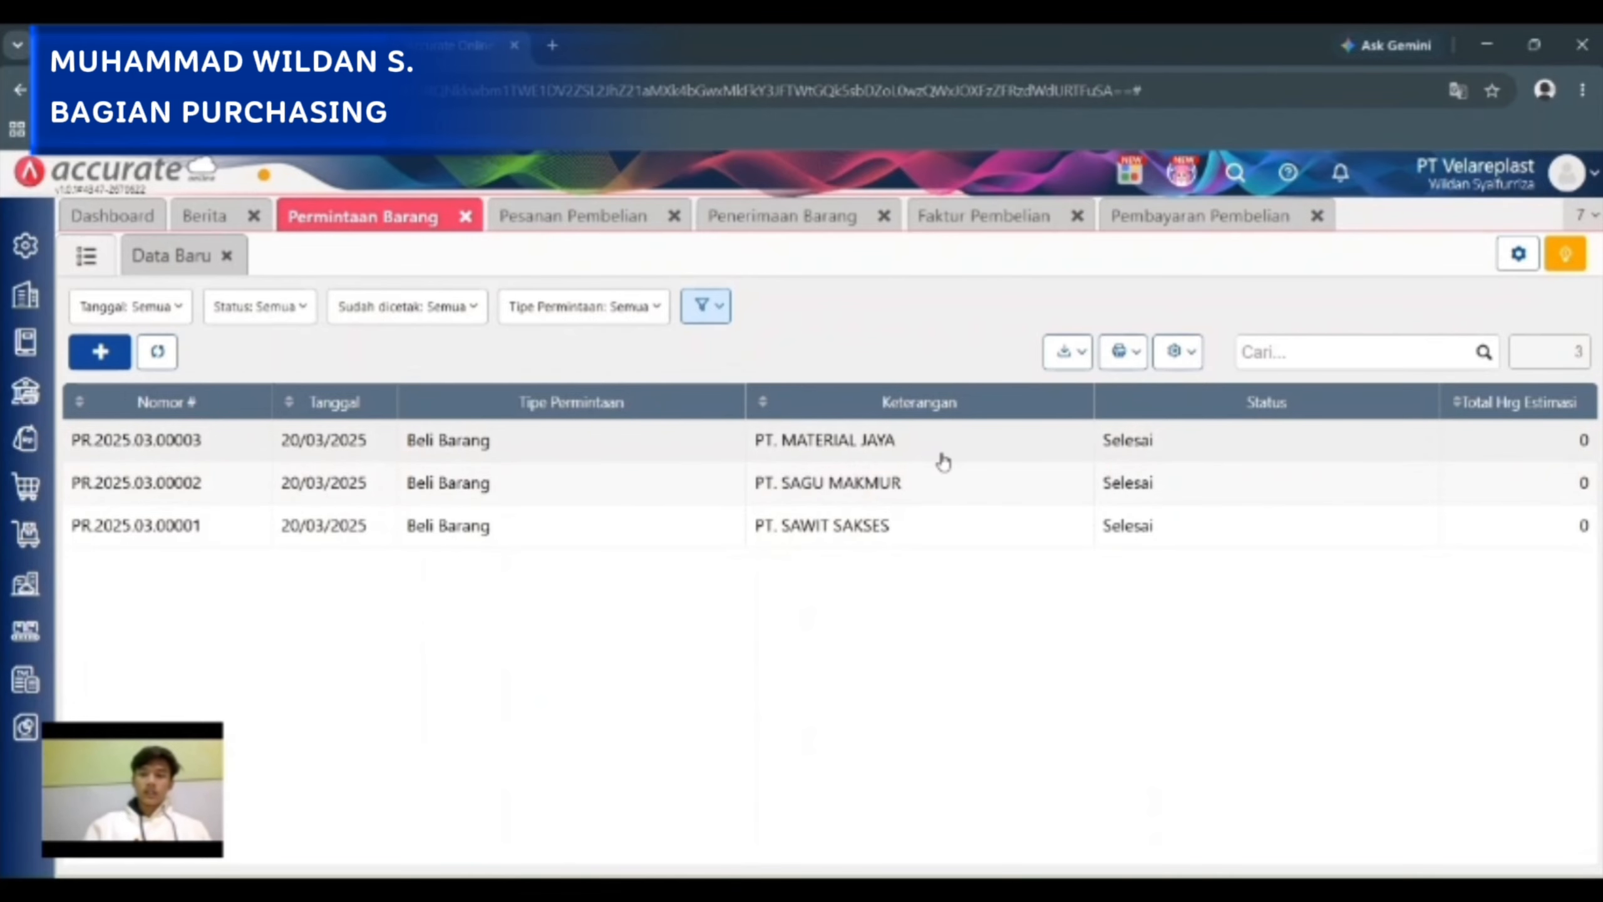
left_click(1127, 368)
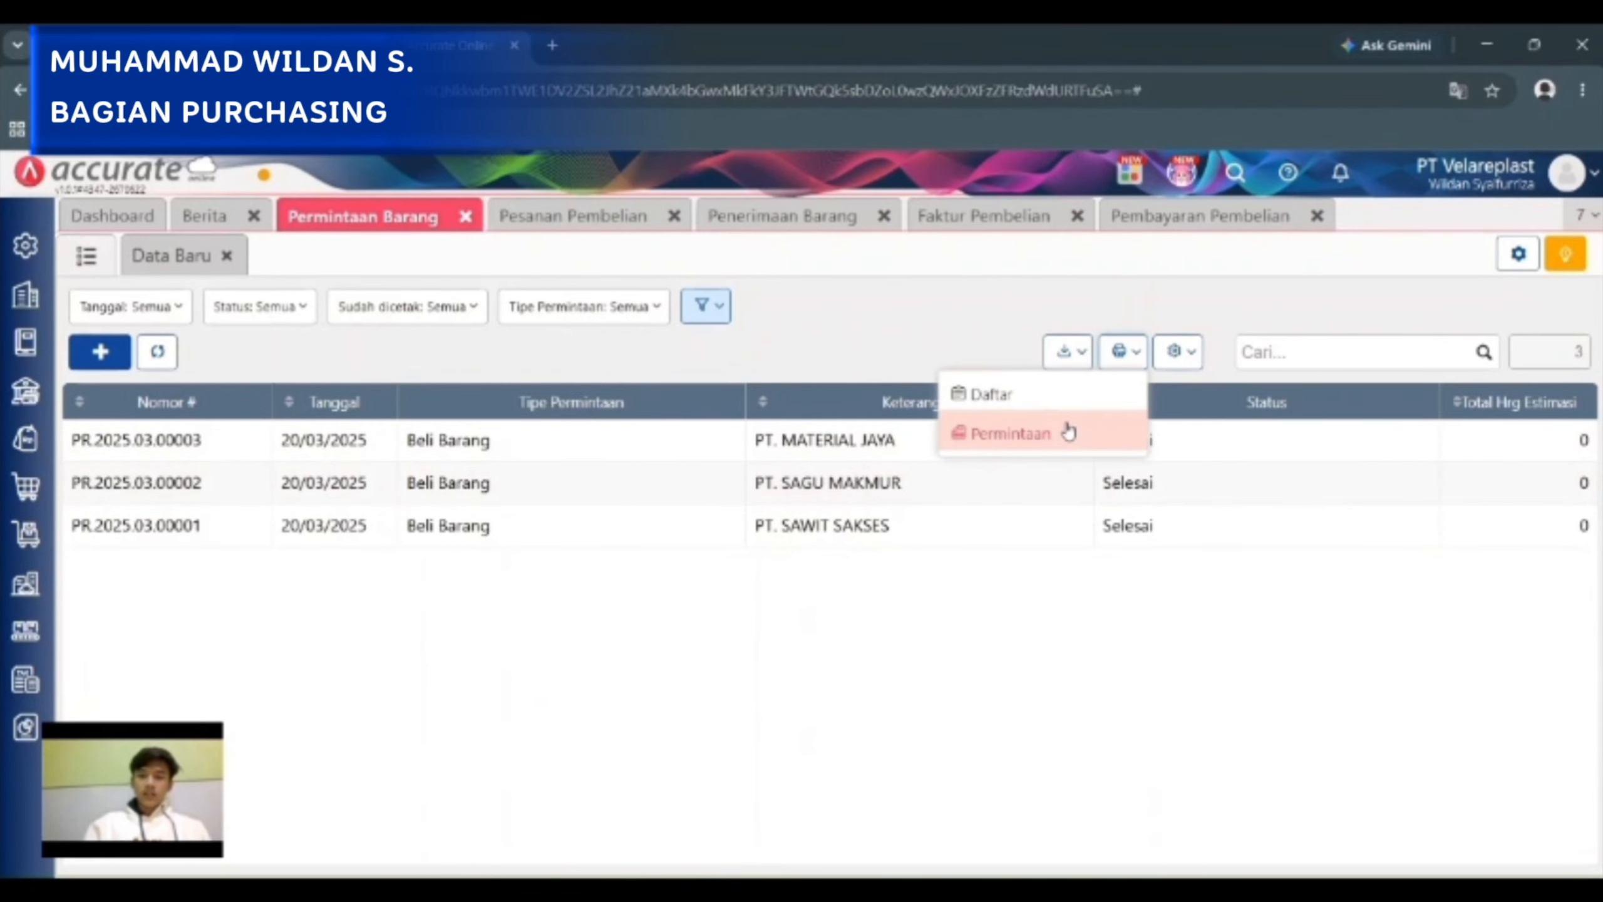
left_click(1068, 432)
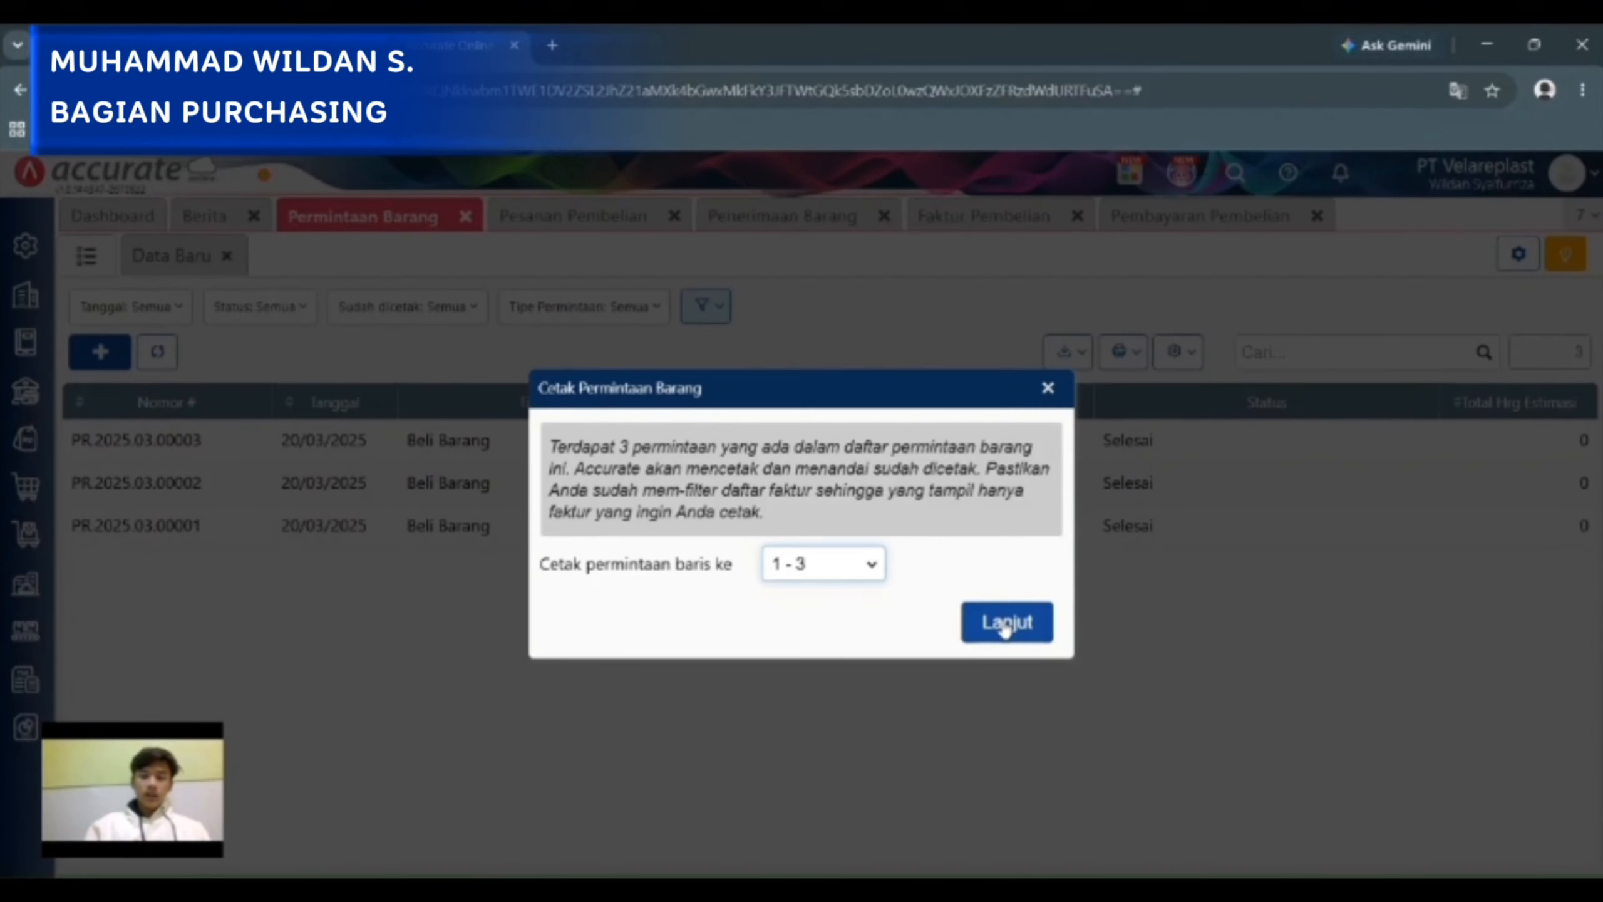
left_click(1005, 625)
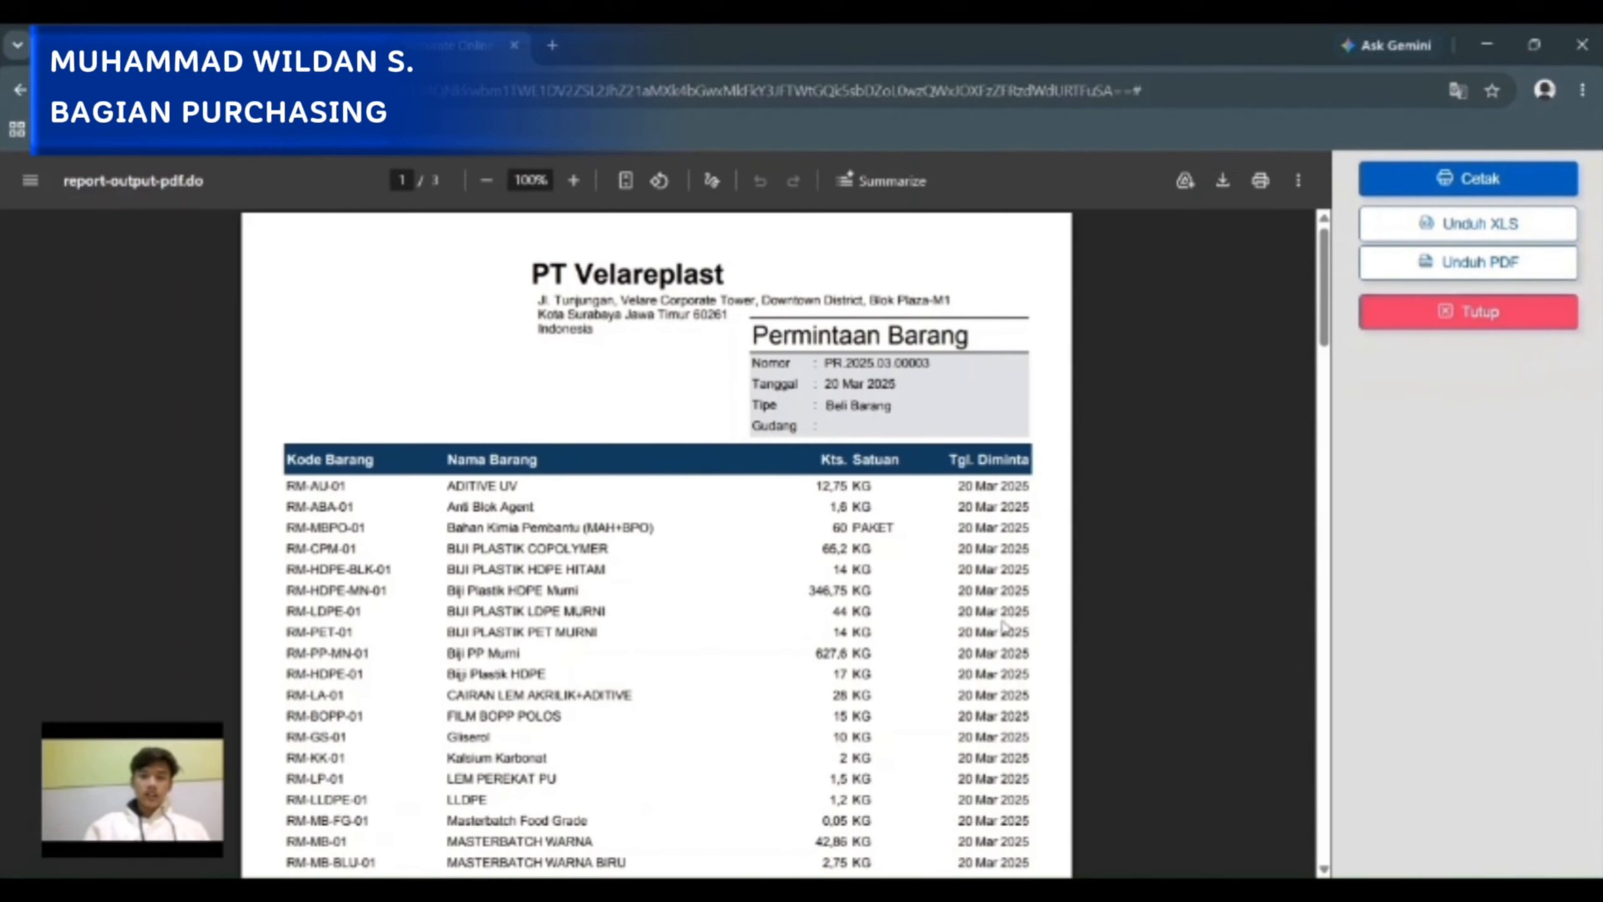
Examine the items, quantities, request dates and supplier notes across the printed item requests and close the preview.
scroll(915, 586, "down", 8)
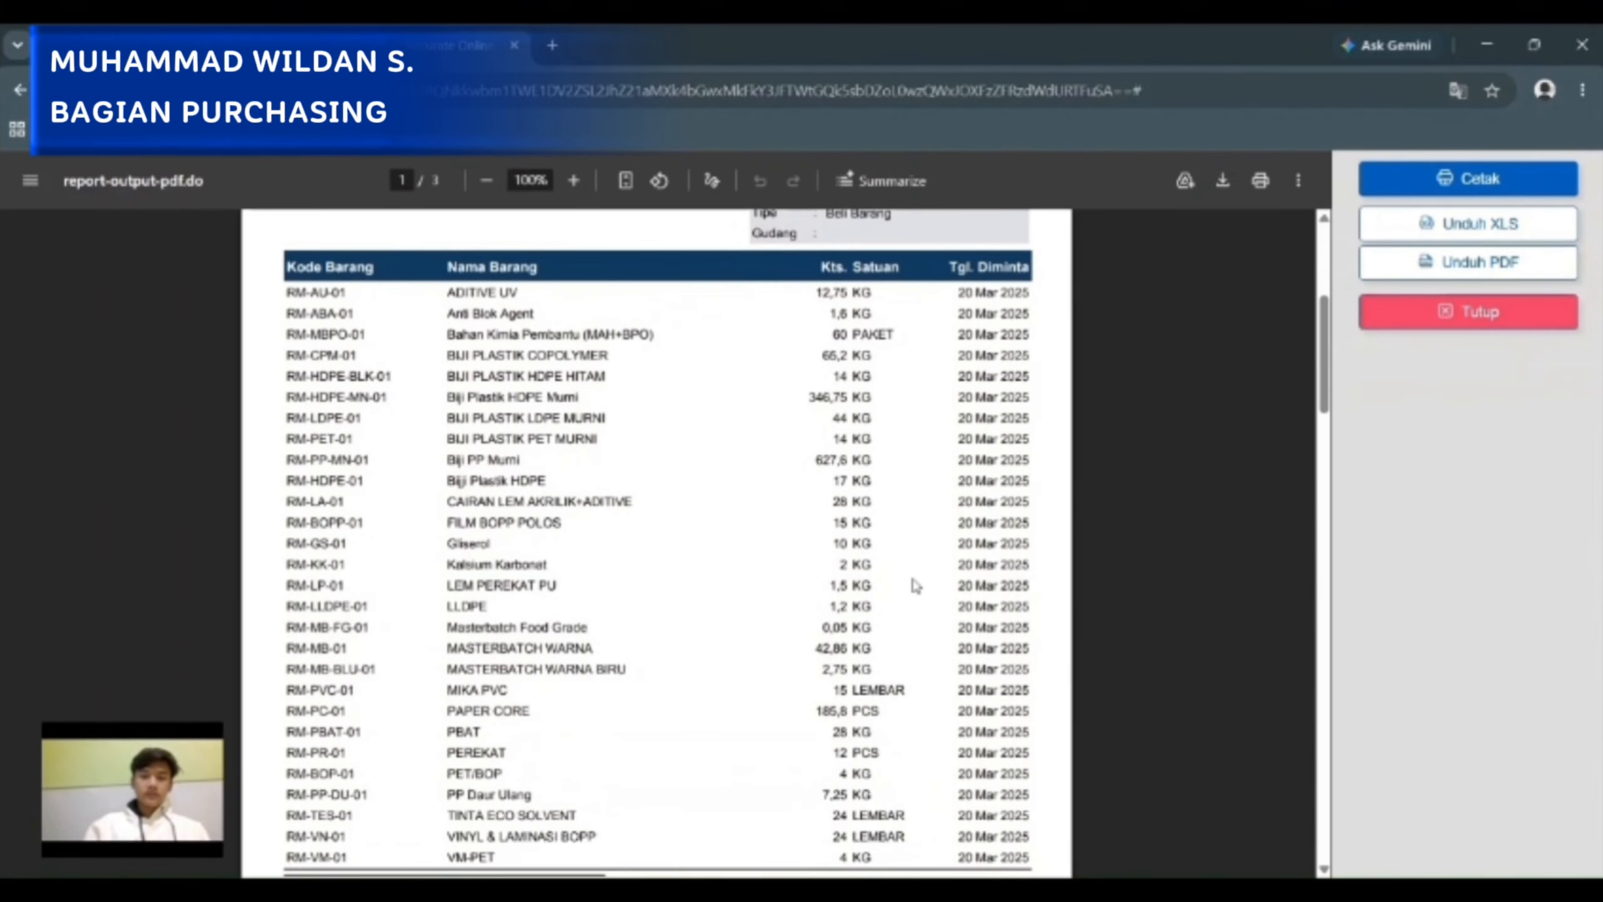
scroll(915, 586, "down", 15)
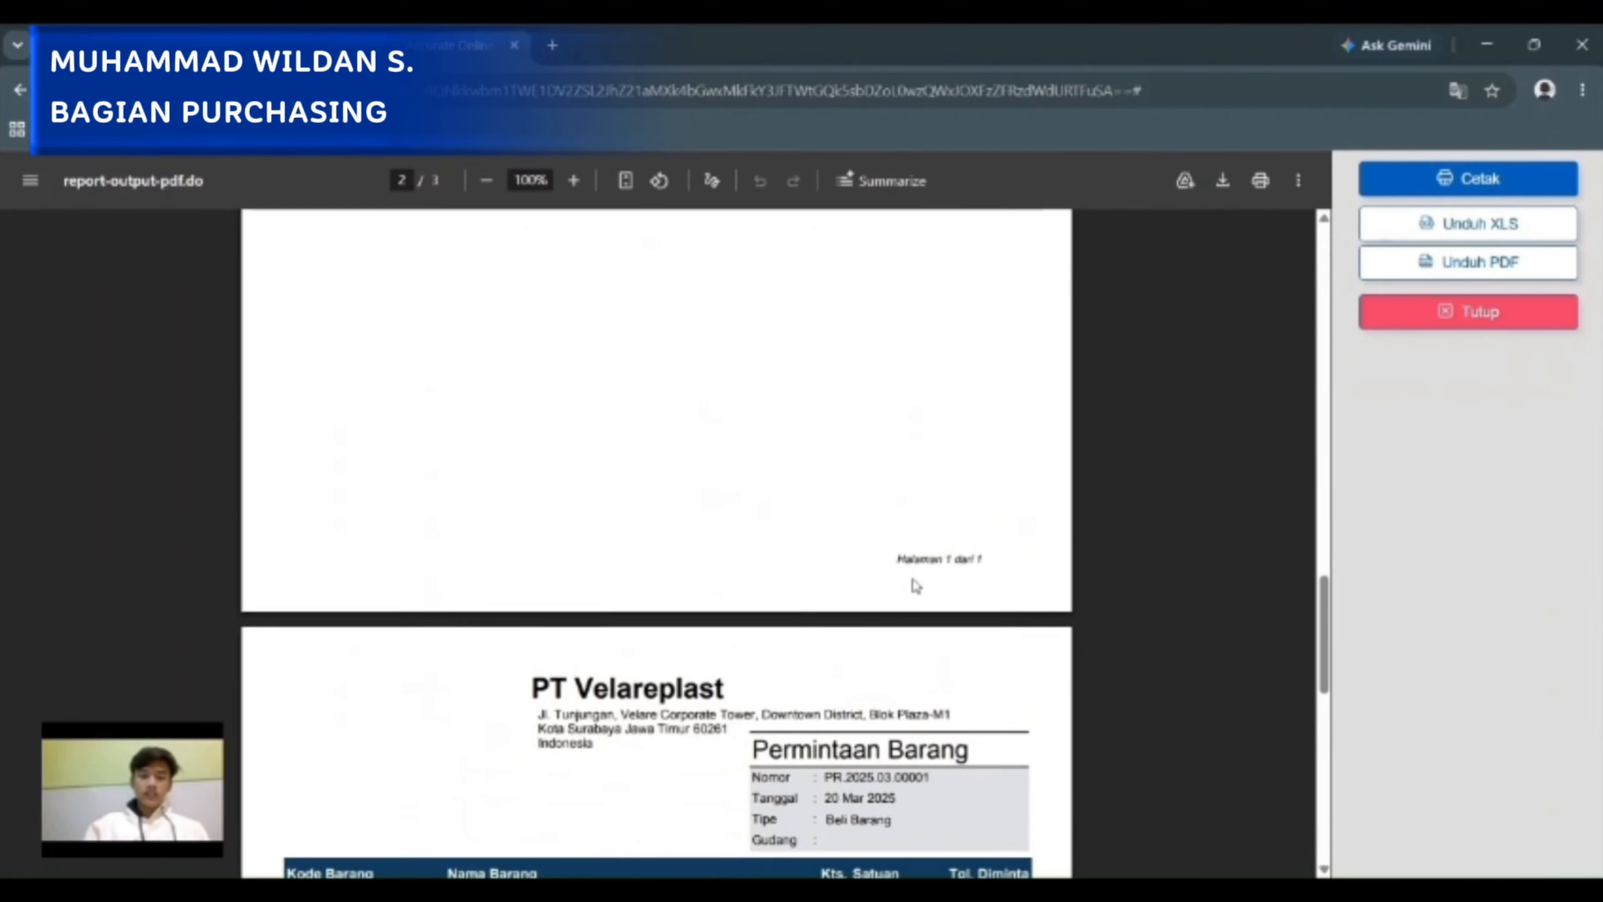
scroll(915, 586, "down", 8)
scroll(915, 586, "up", 12)
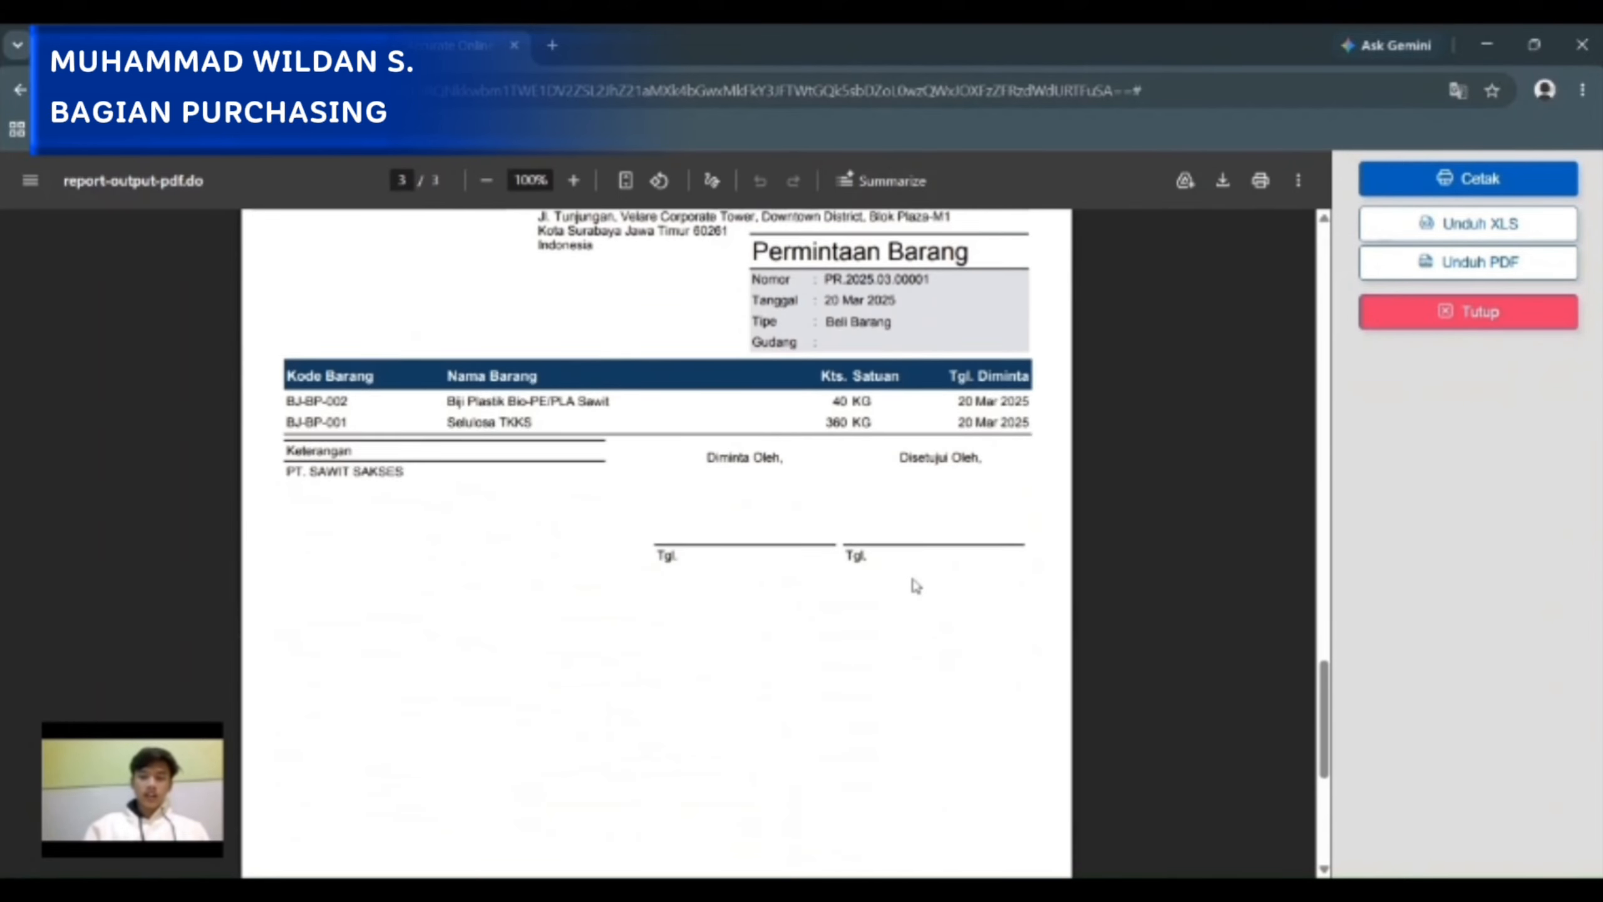
scroll(915, 586, "up", 15)
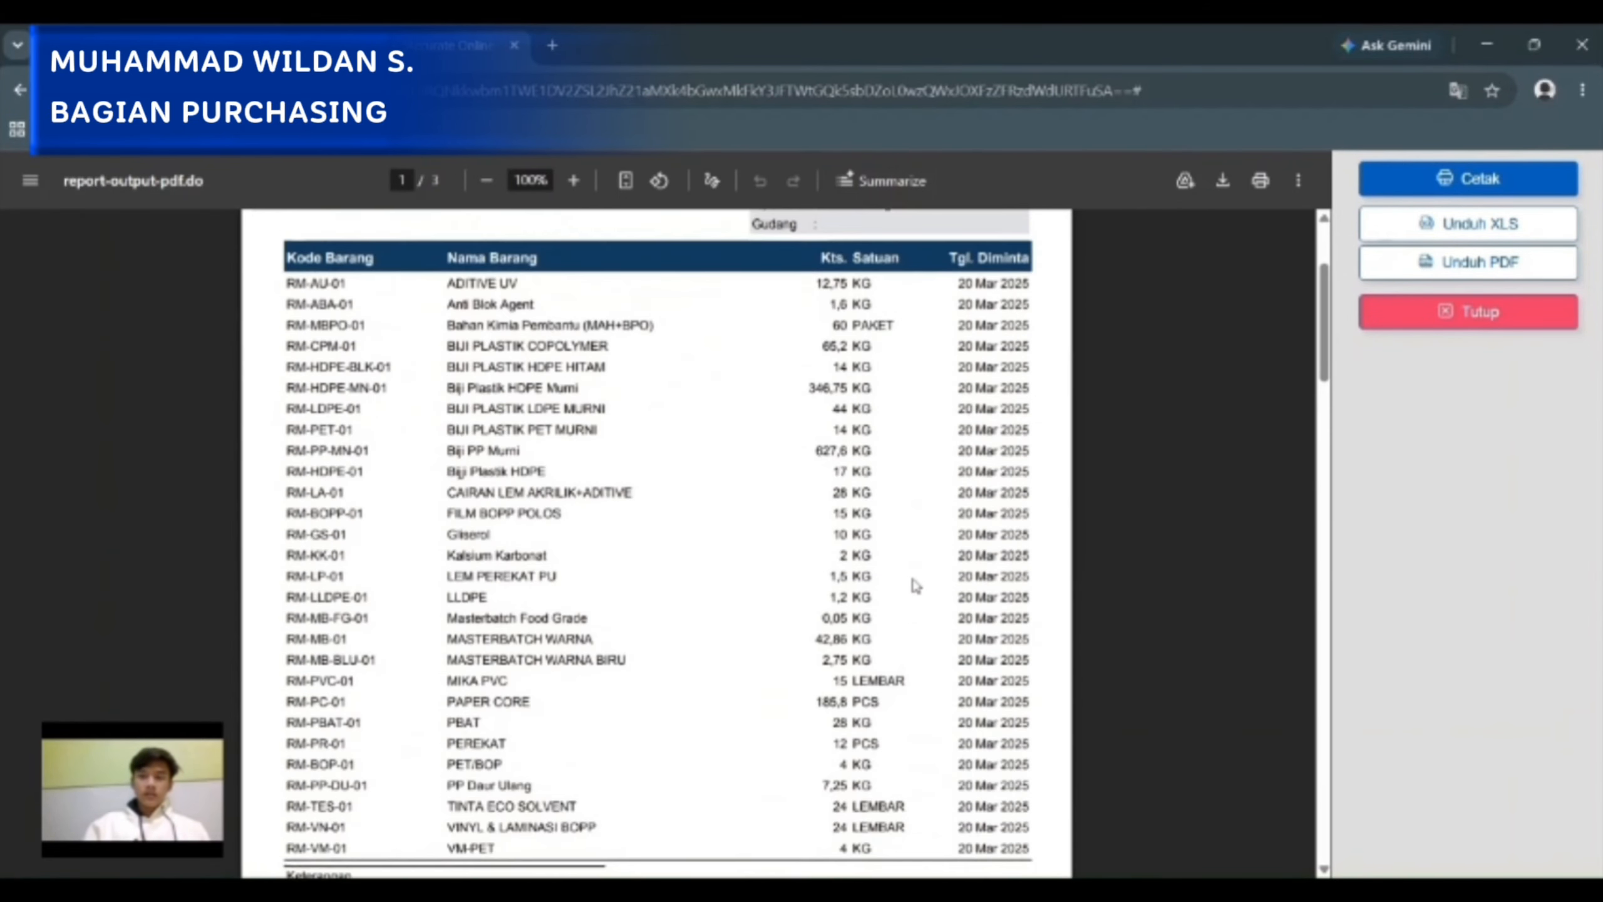
scroll(915, 586, "down", 7)
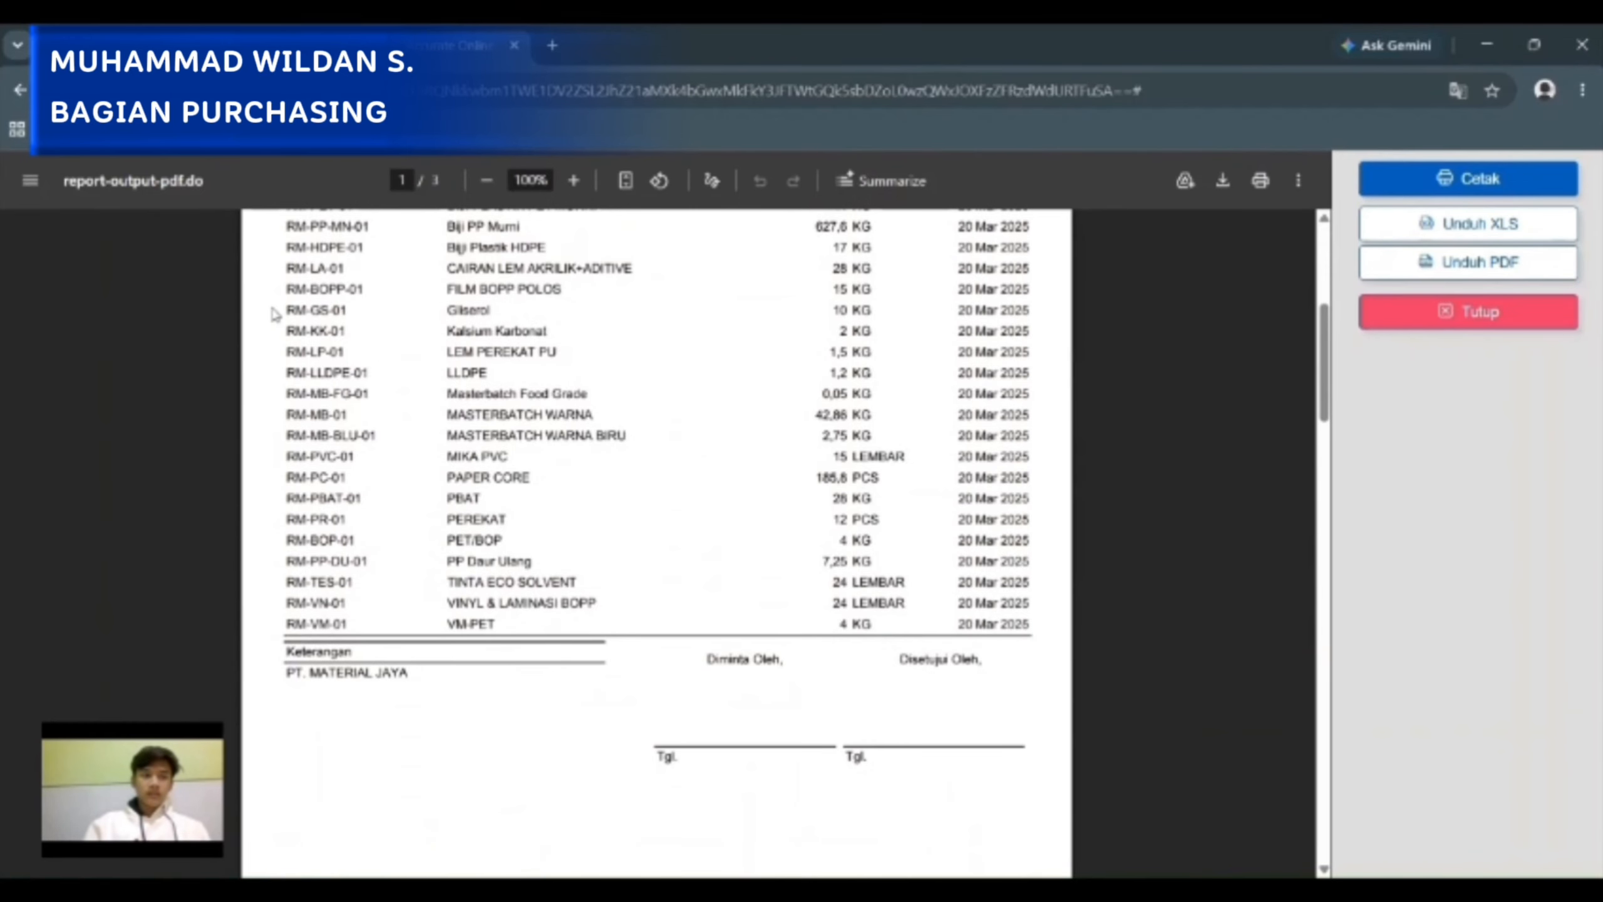
left_click(14, 91)
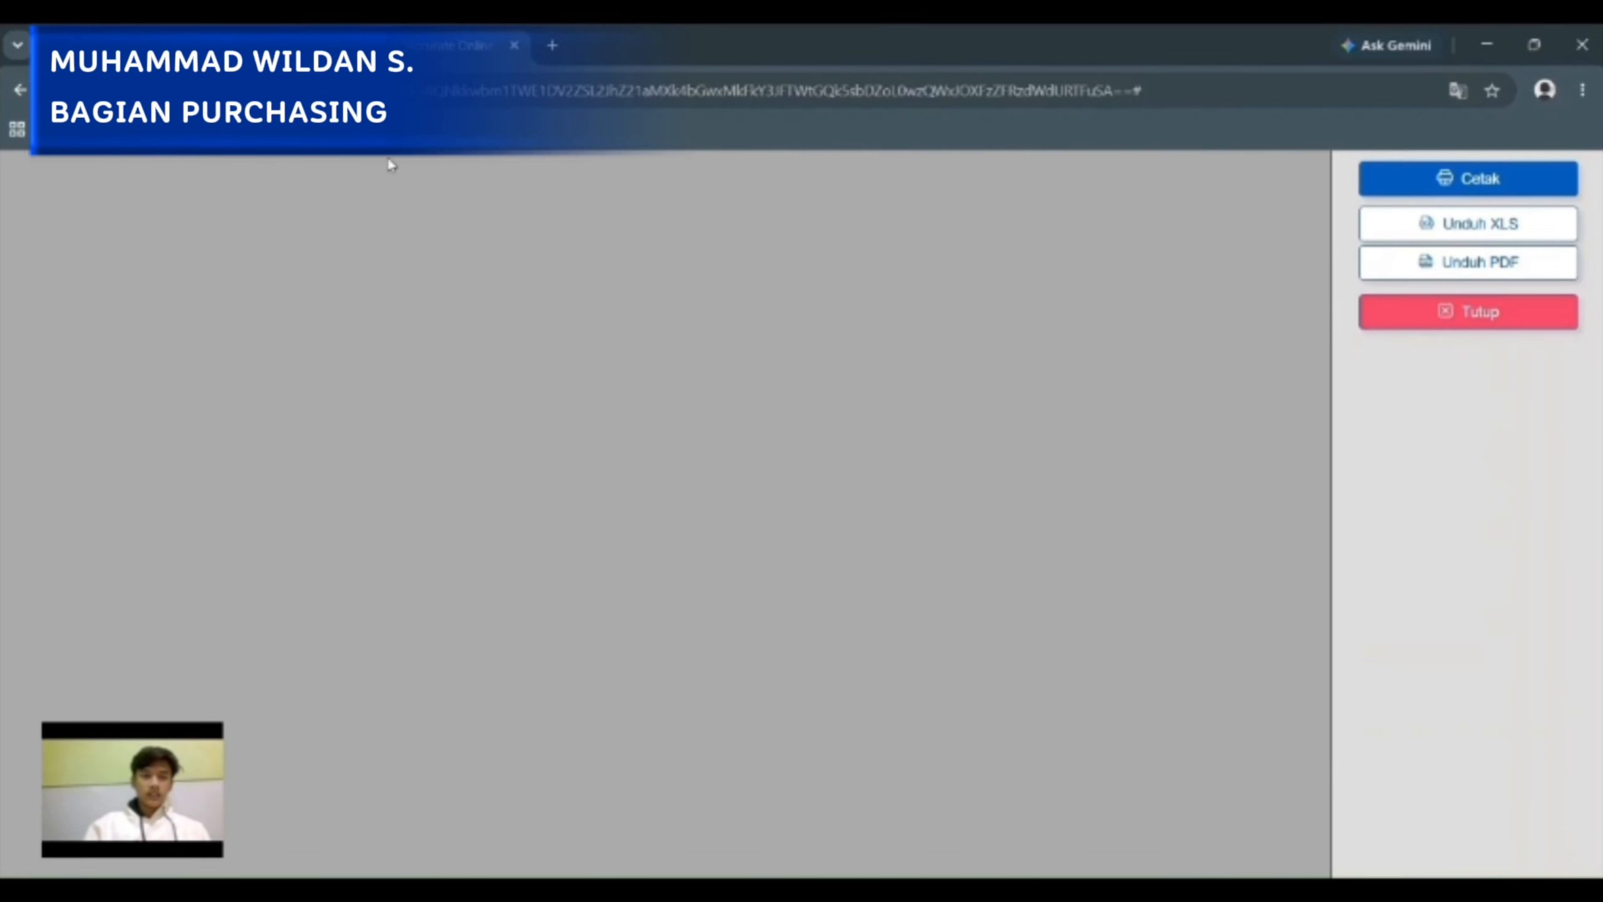
left_click(1449, 312)
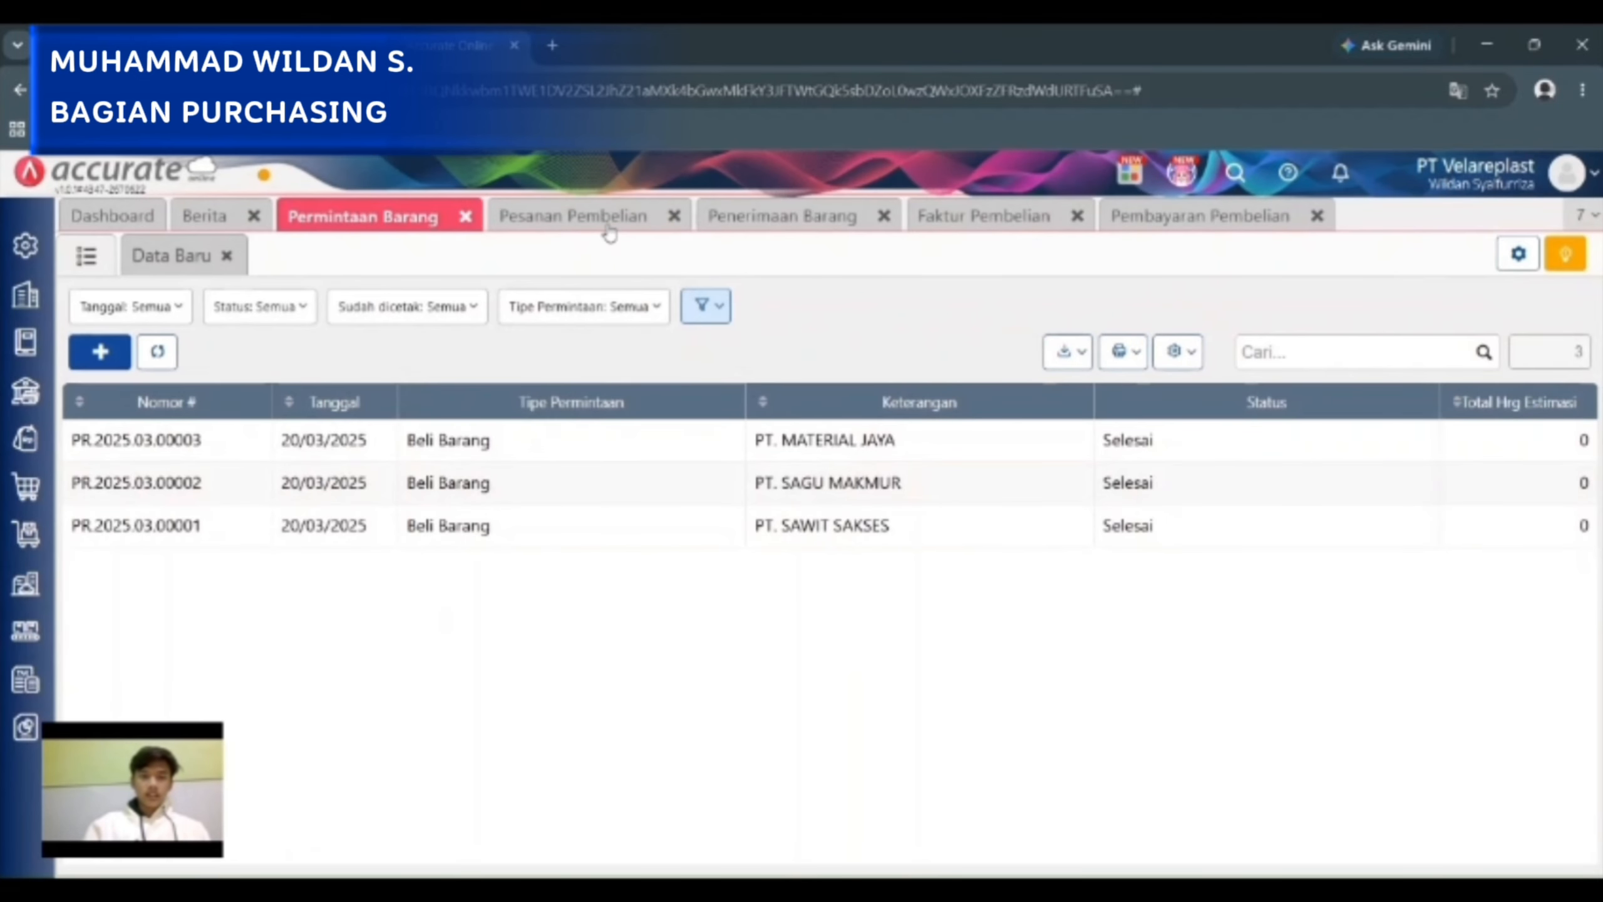
Open the PT. SAGU MAKMUR purchase order from the Pesanan Pembelian list and preview its "Pesanan Pembelian - Default" printout.
left_click(606, 223)
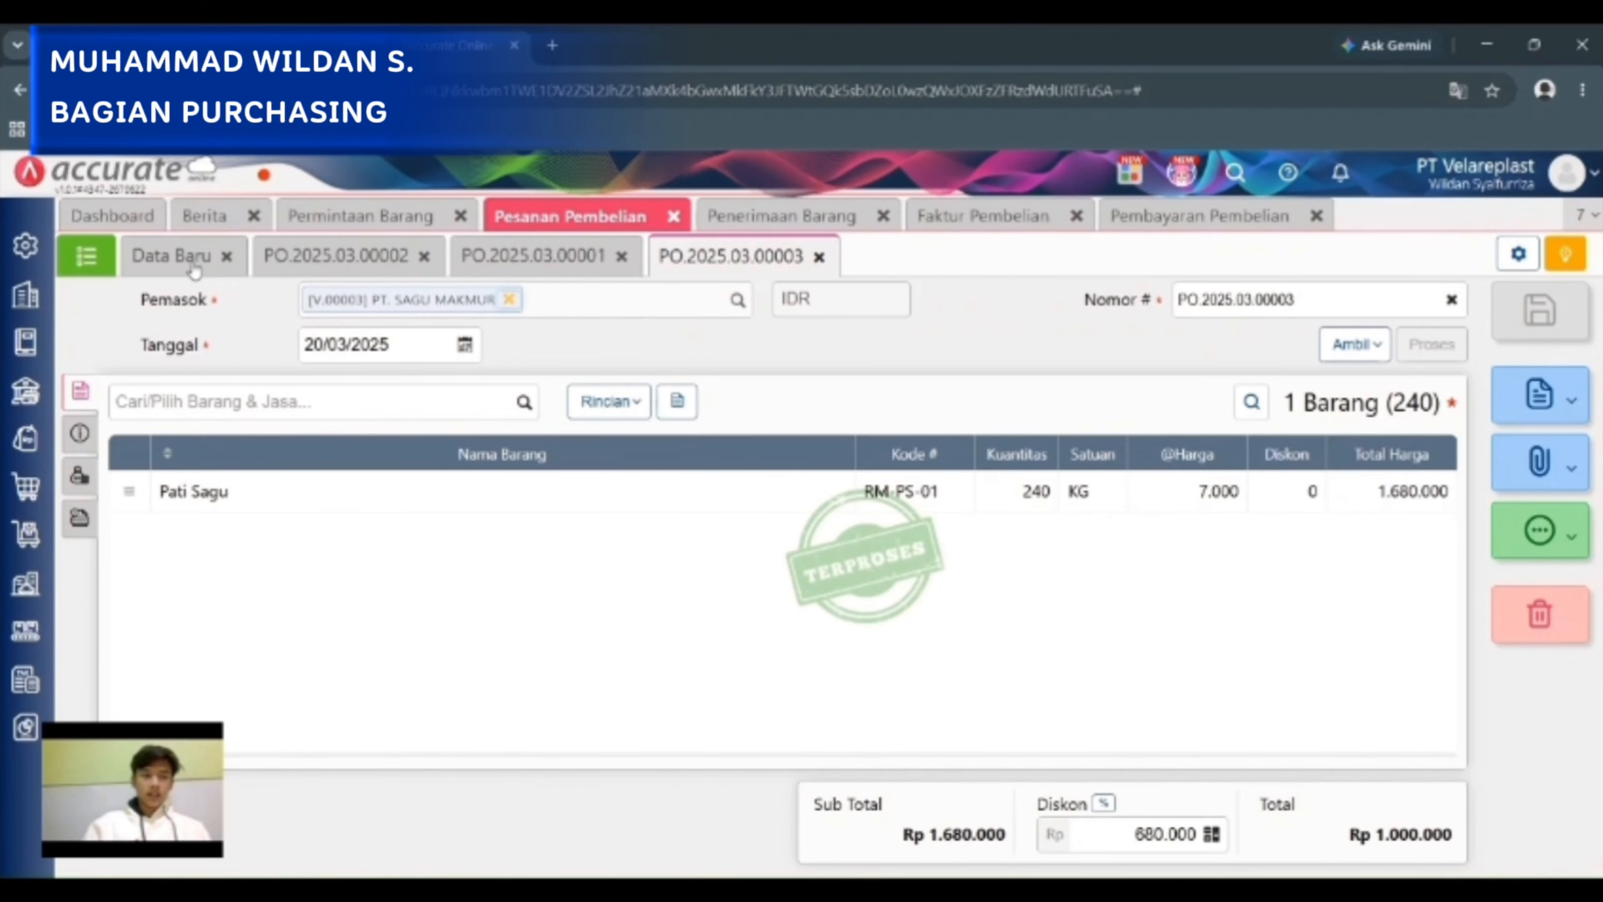
left_click(94, 258)
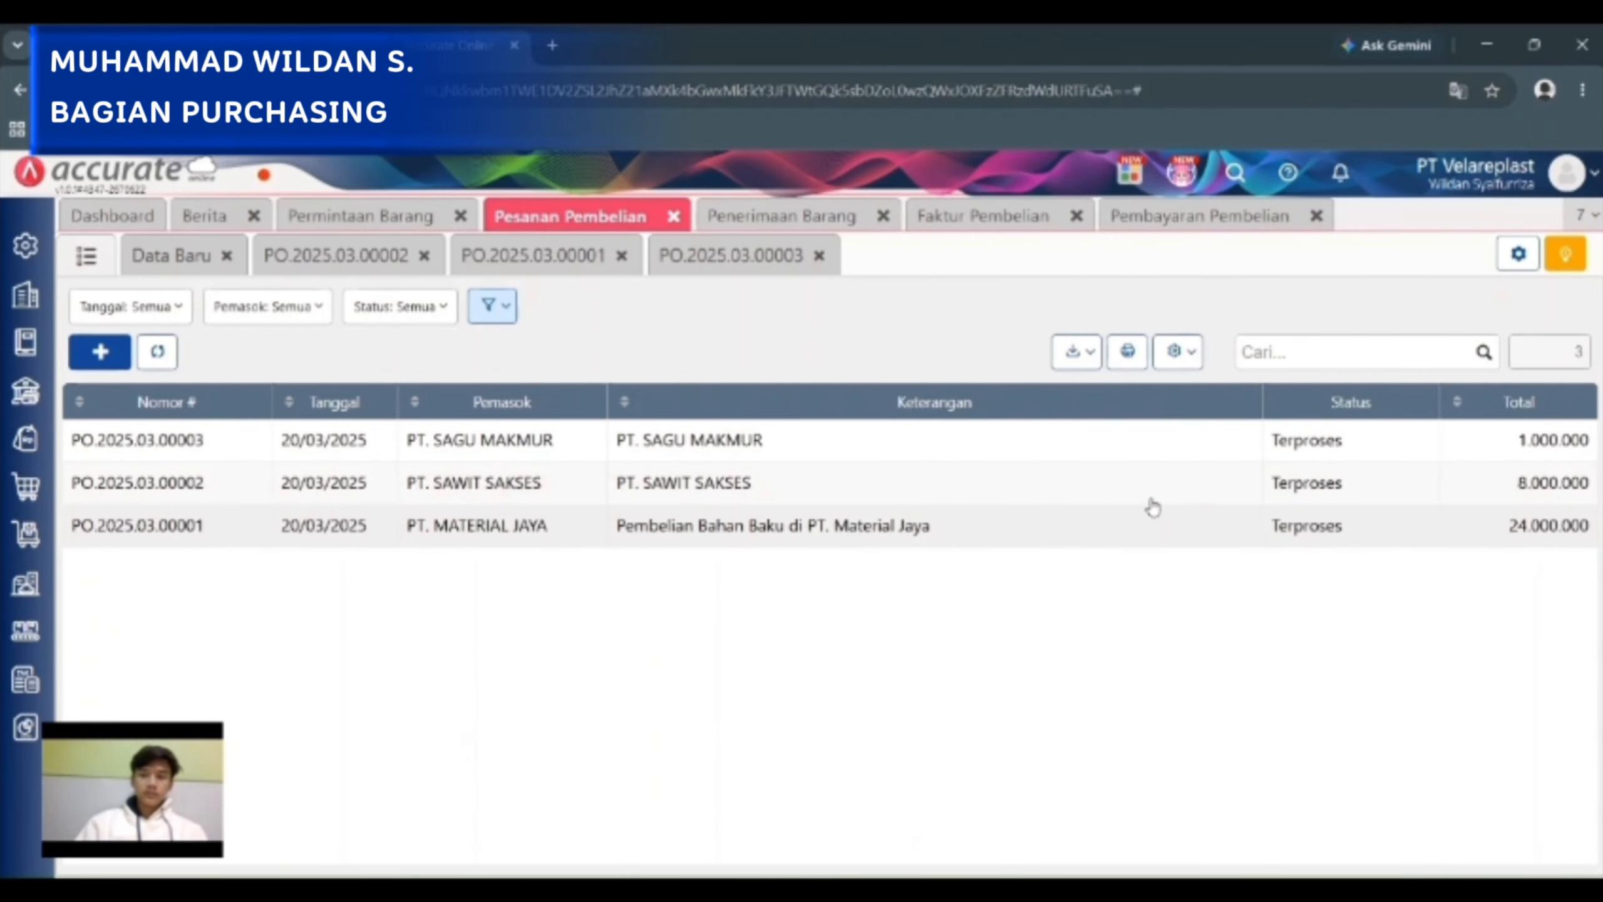
left_click(1084, 458)
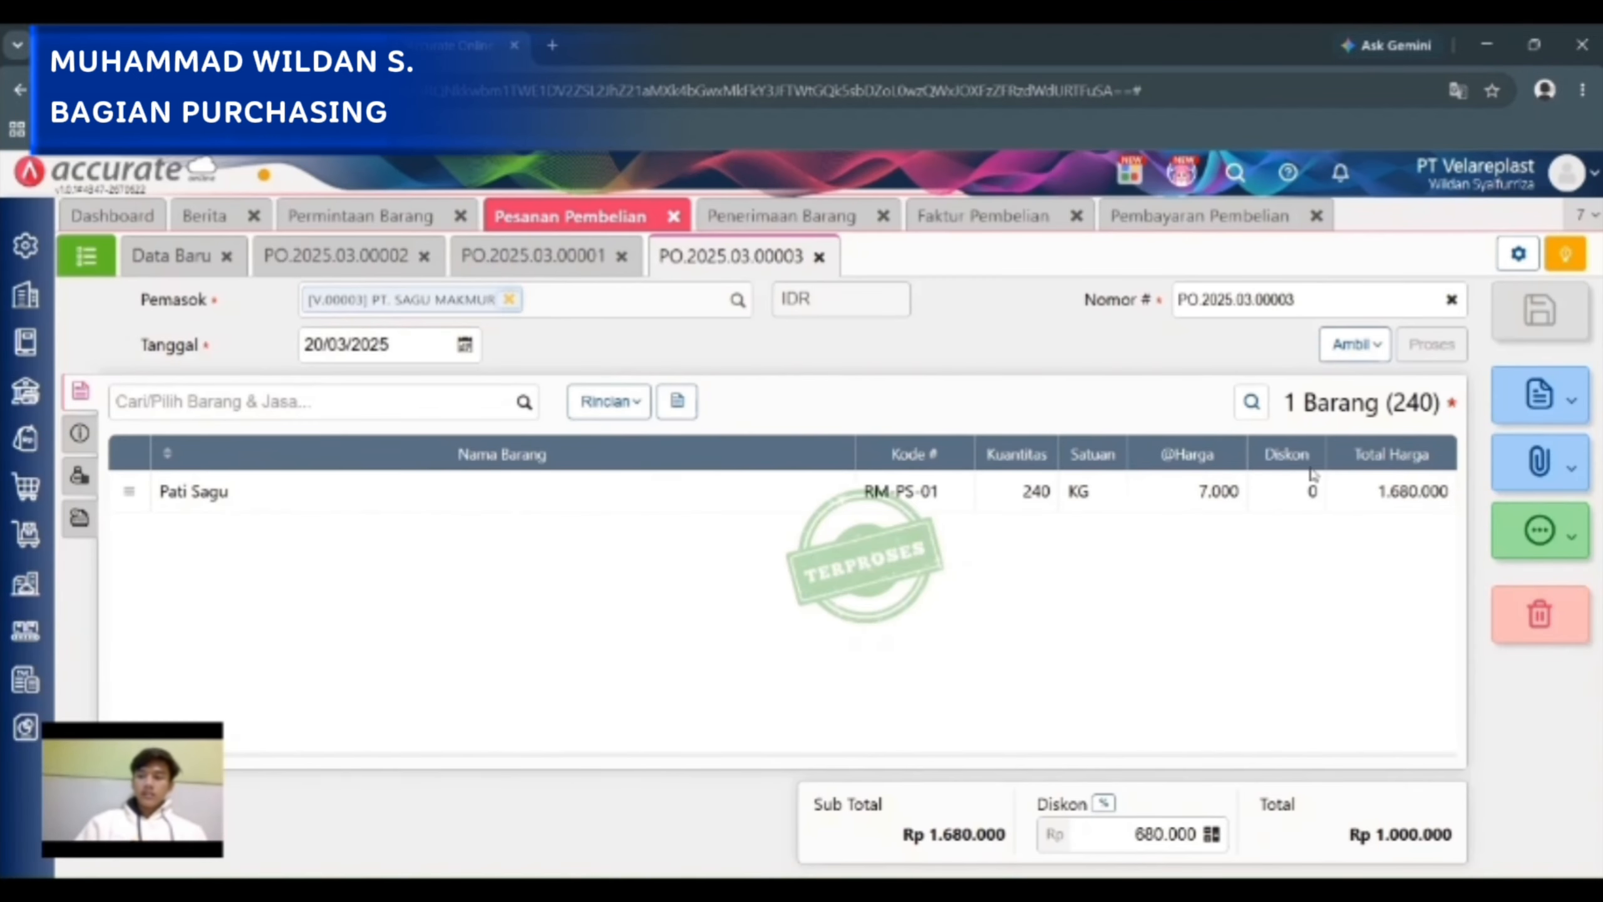
left_click(1567, 404)
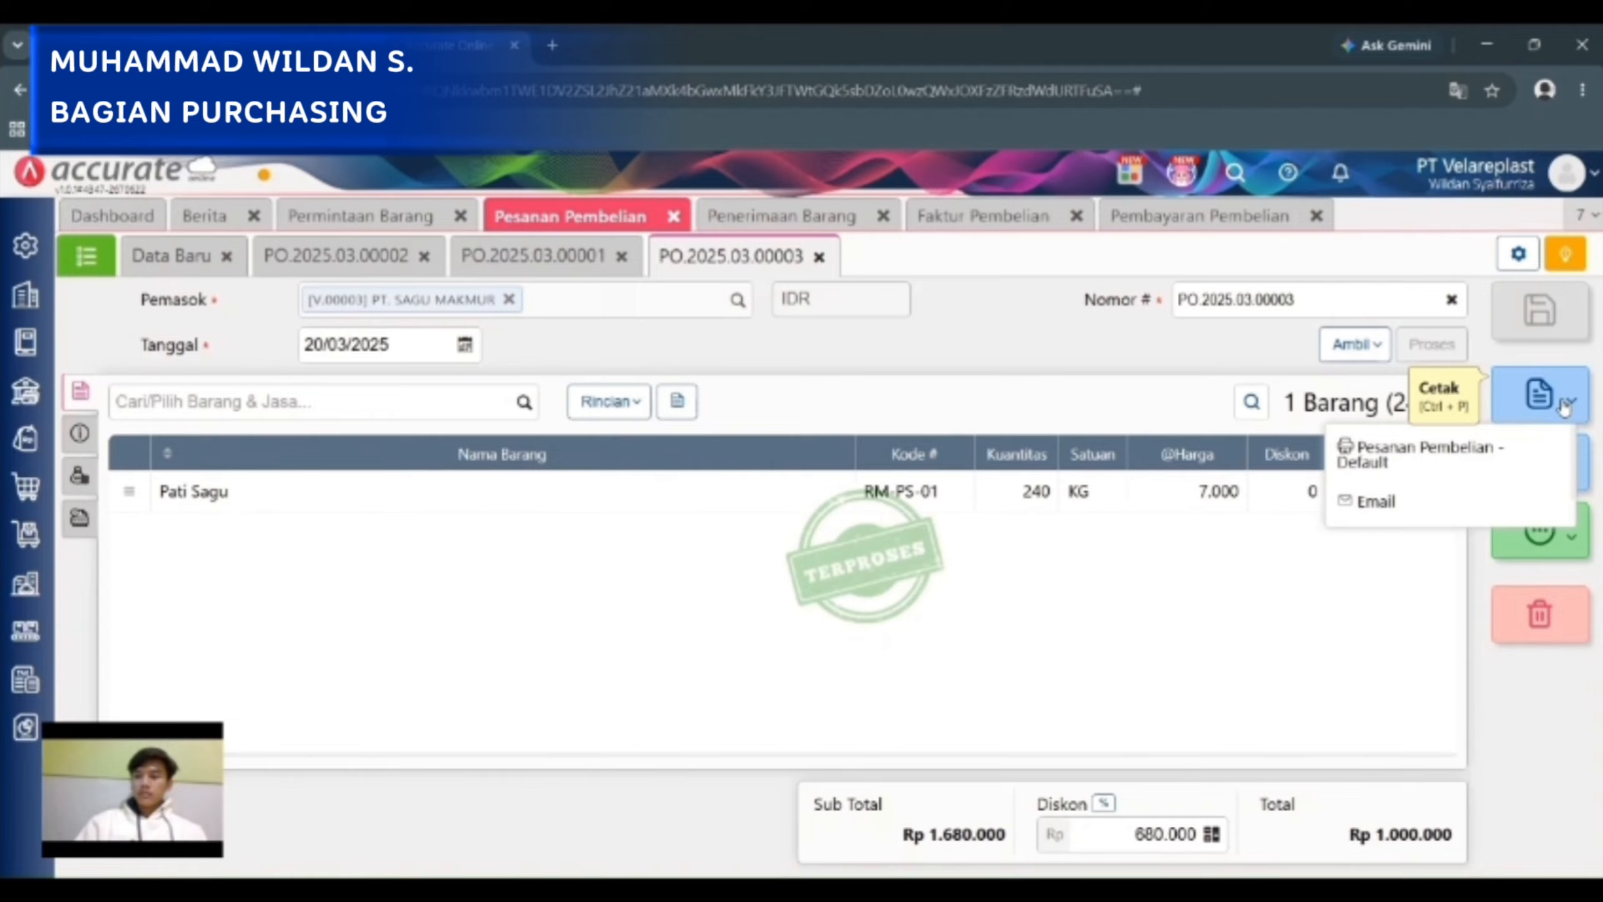
left_click(1480, 448)
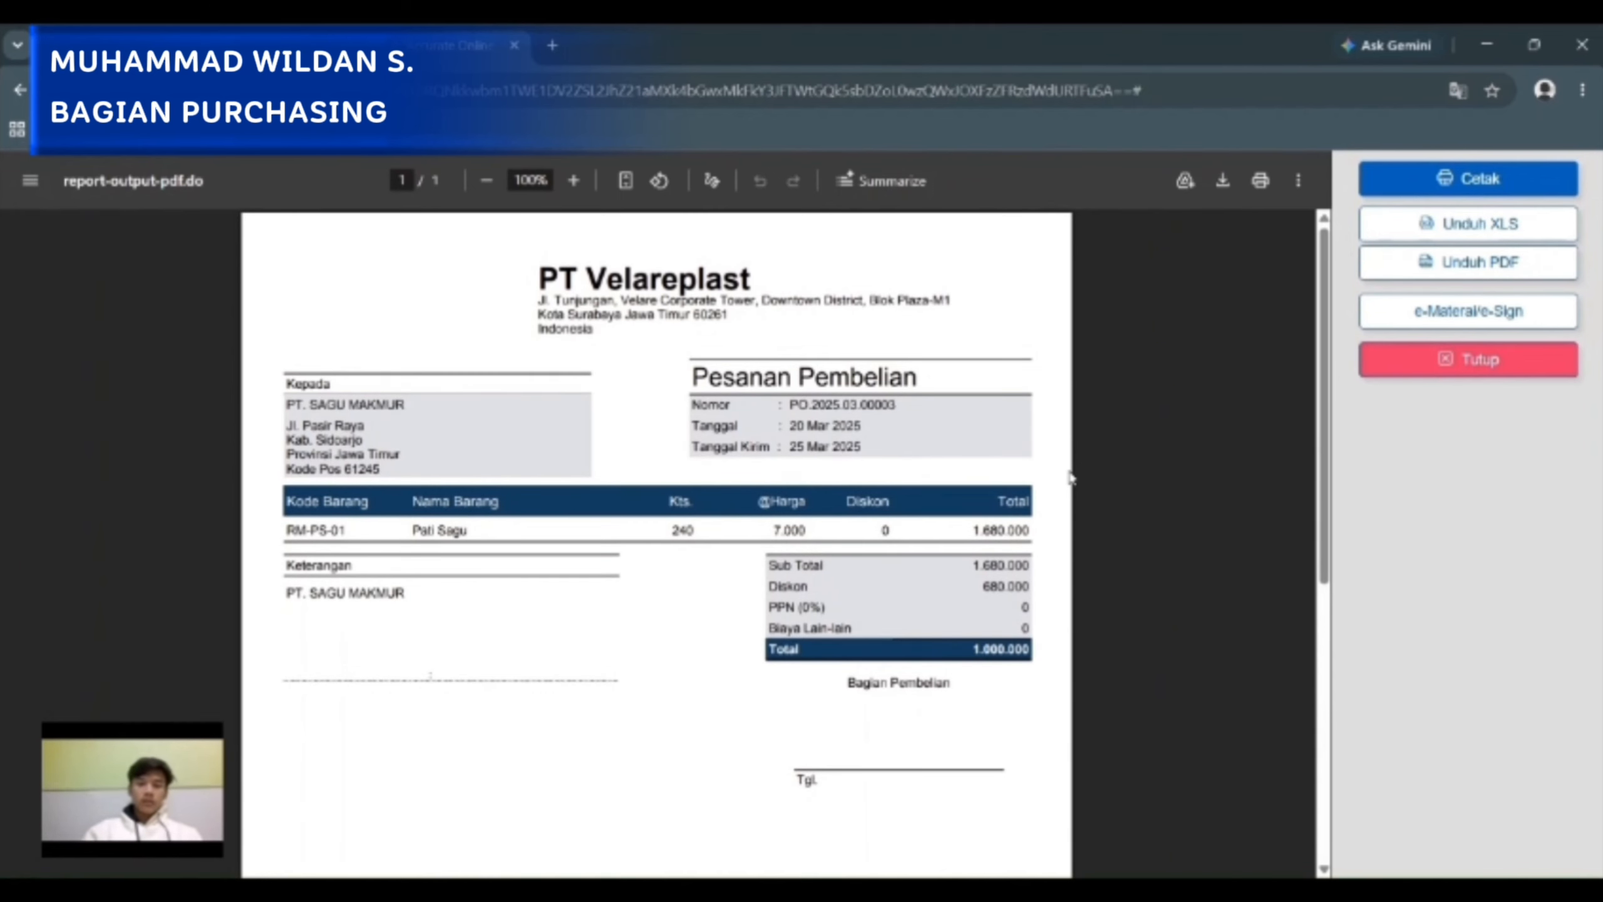
Examine the PT. SAGU MAKMUR order printout down to its signature area, close the preview and return to the purchase order list.
scroll(1069, 477, "down", 1)
scroll(1068, 477, "down", 1)
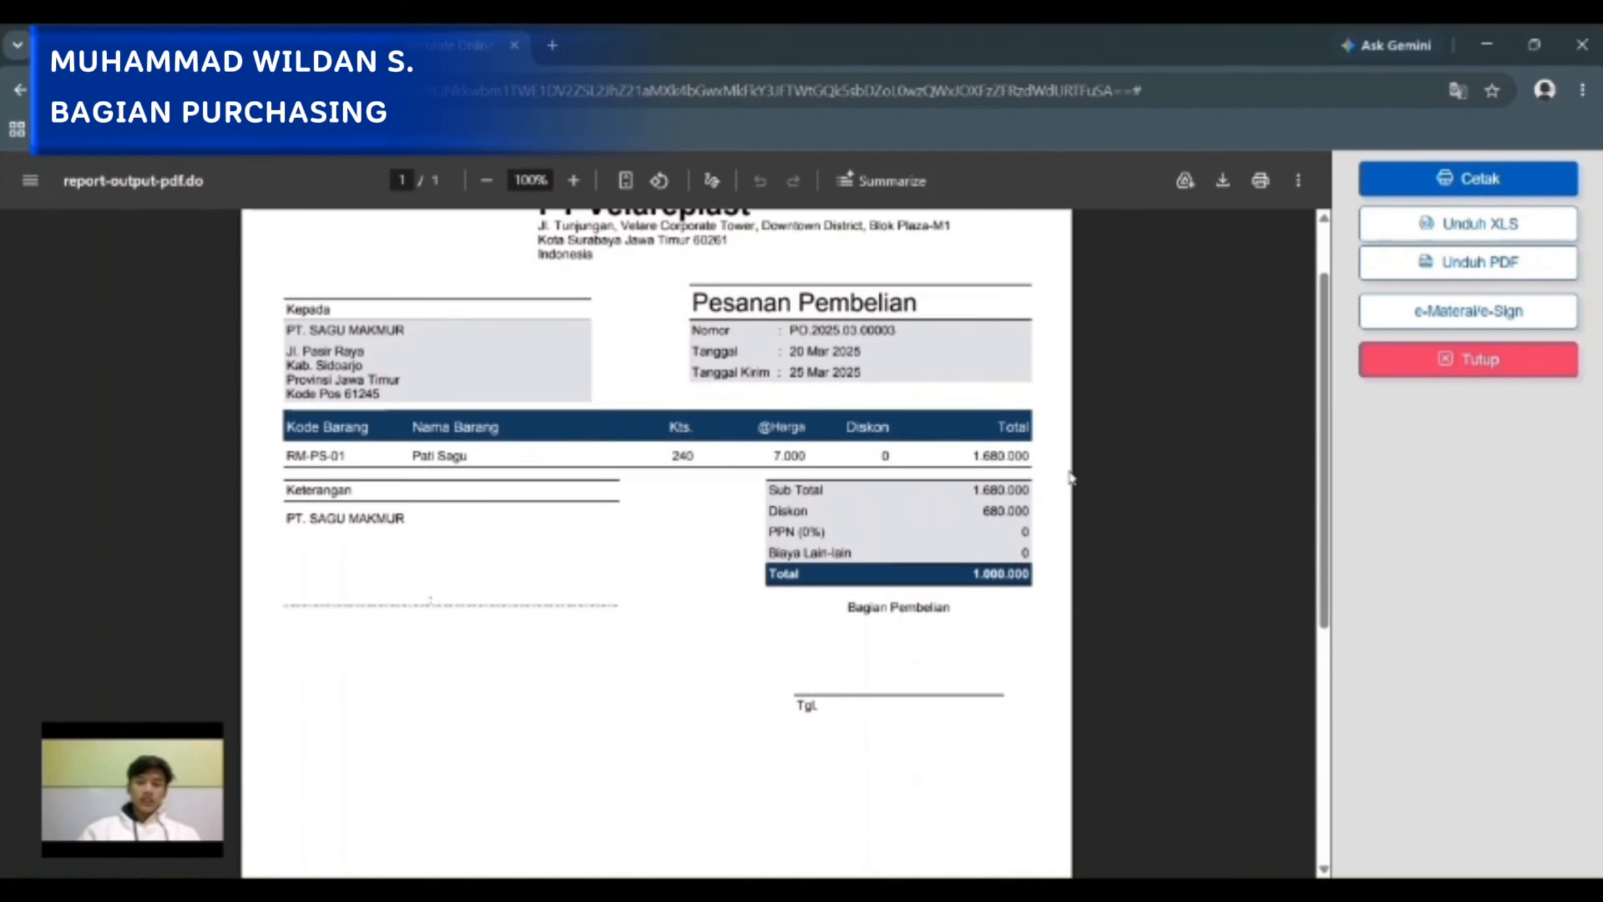
scroll(1069, 478, "up", 2)
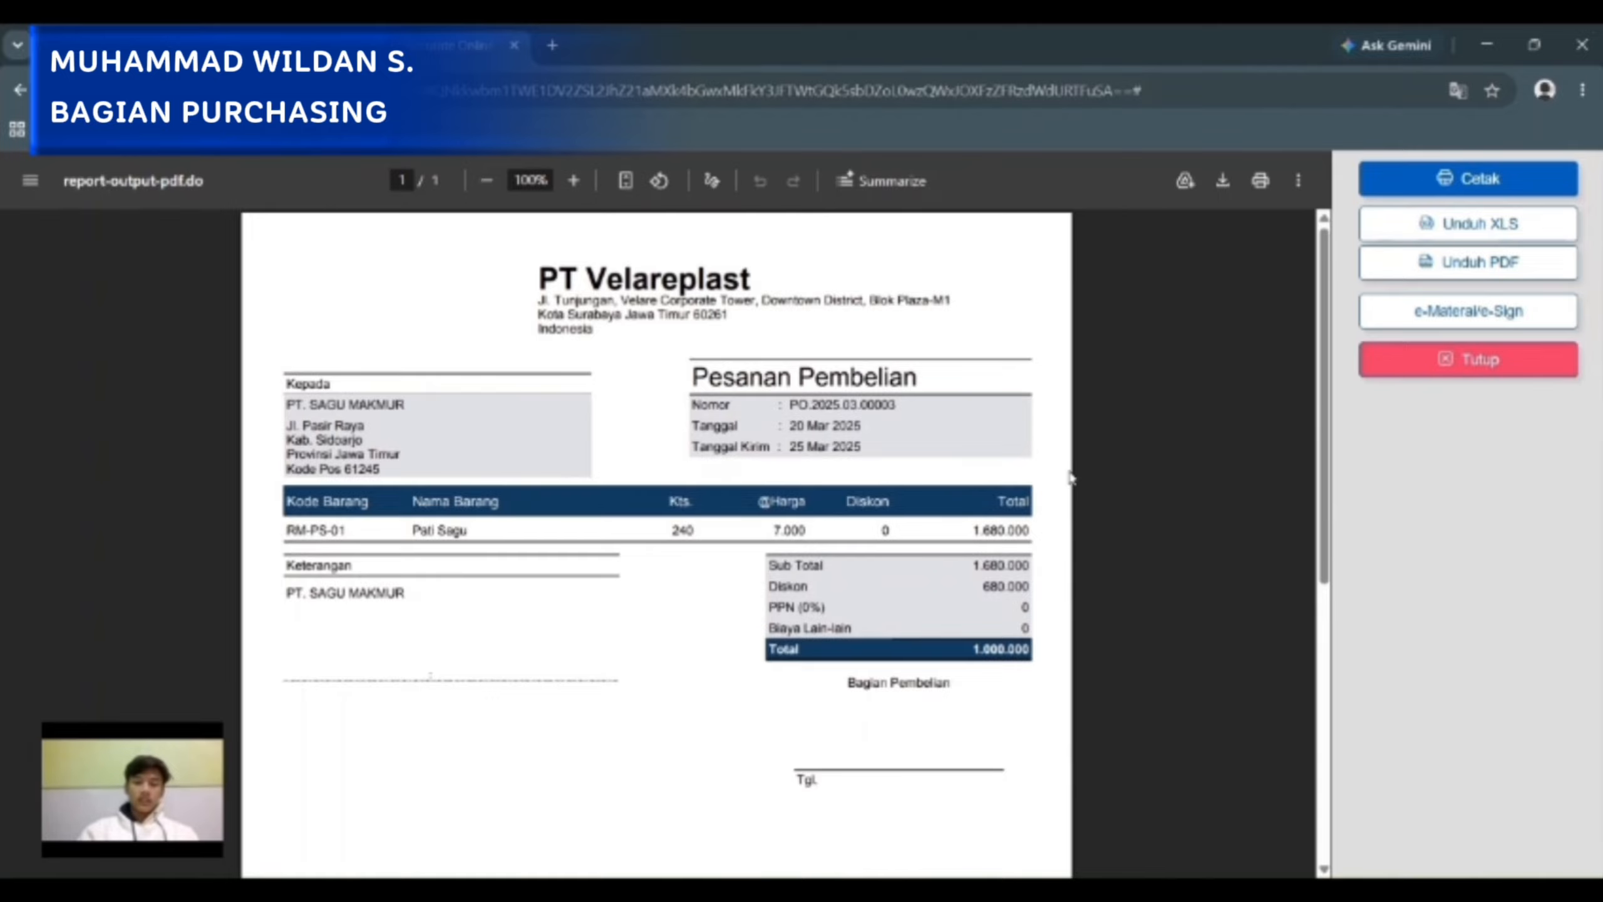
scroll(1069, 478, "down", 1)
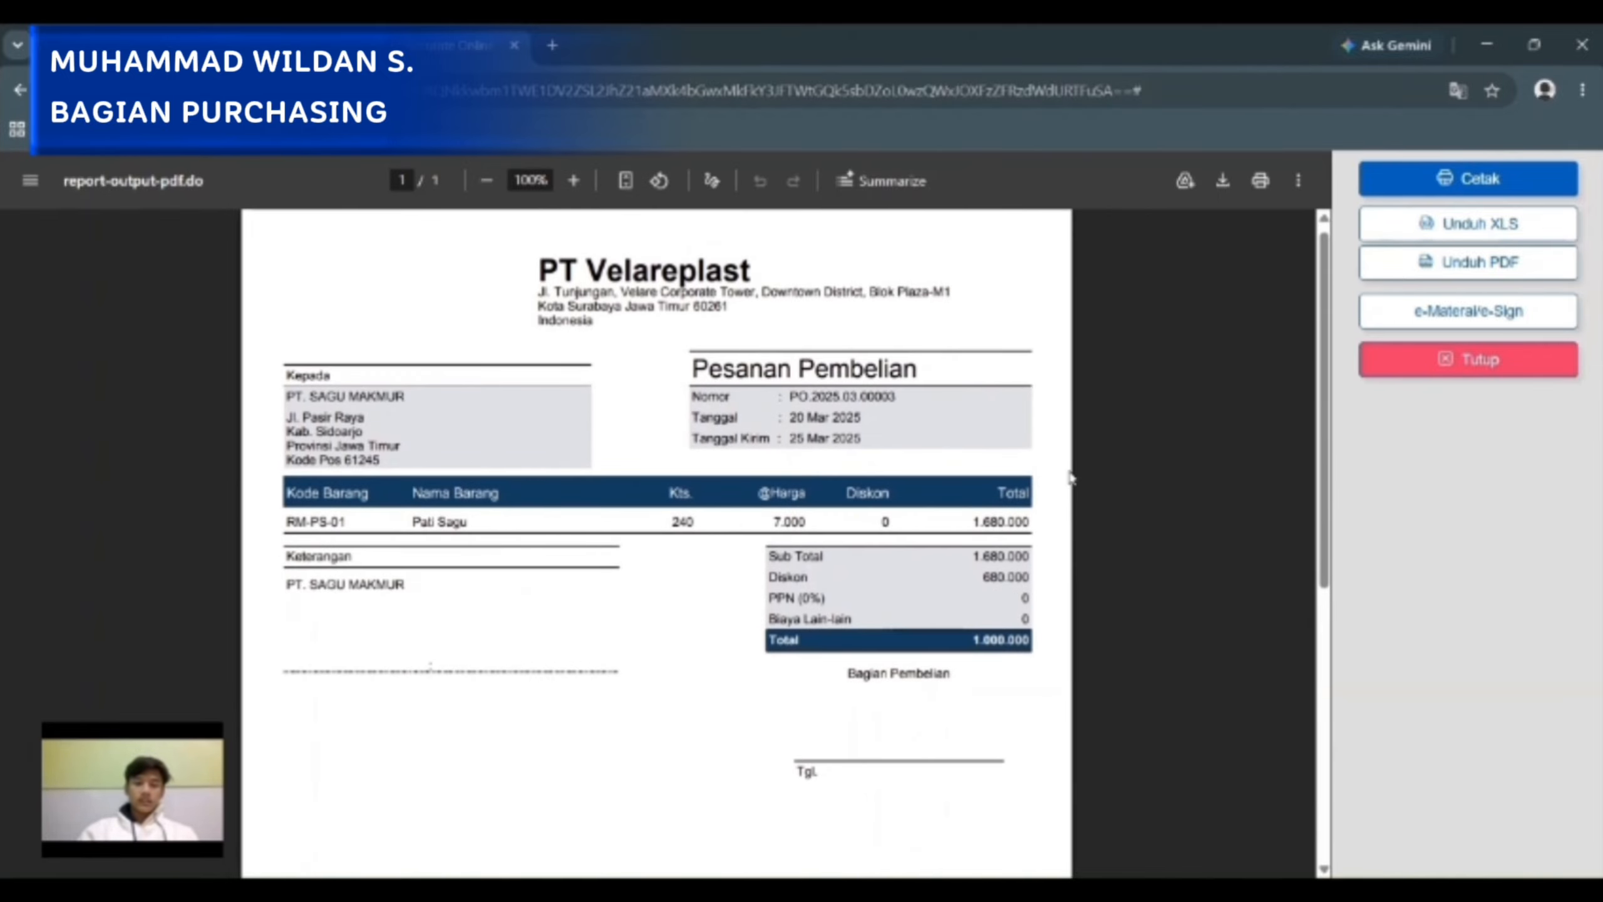
scroll(1069, 478, "down", 1)
scroll(1069, 477, "up", 1)
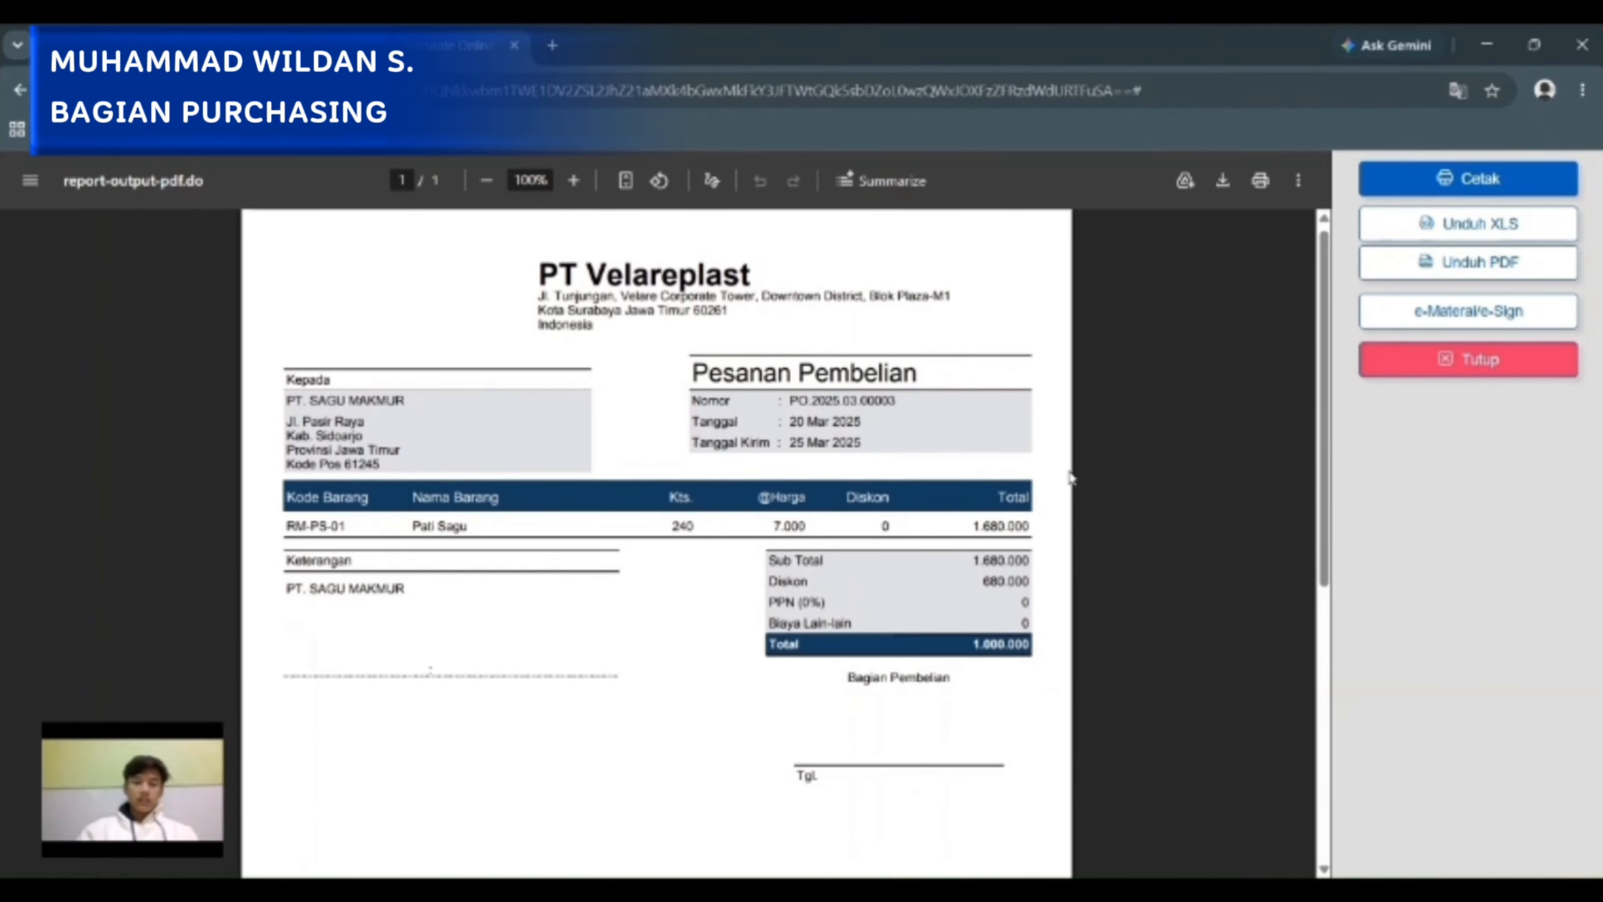
scroll(1068, 478, "down", 1)
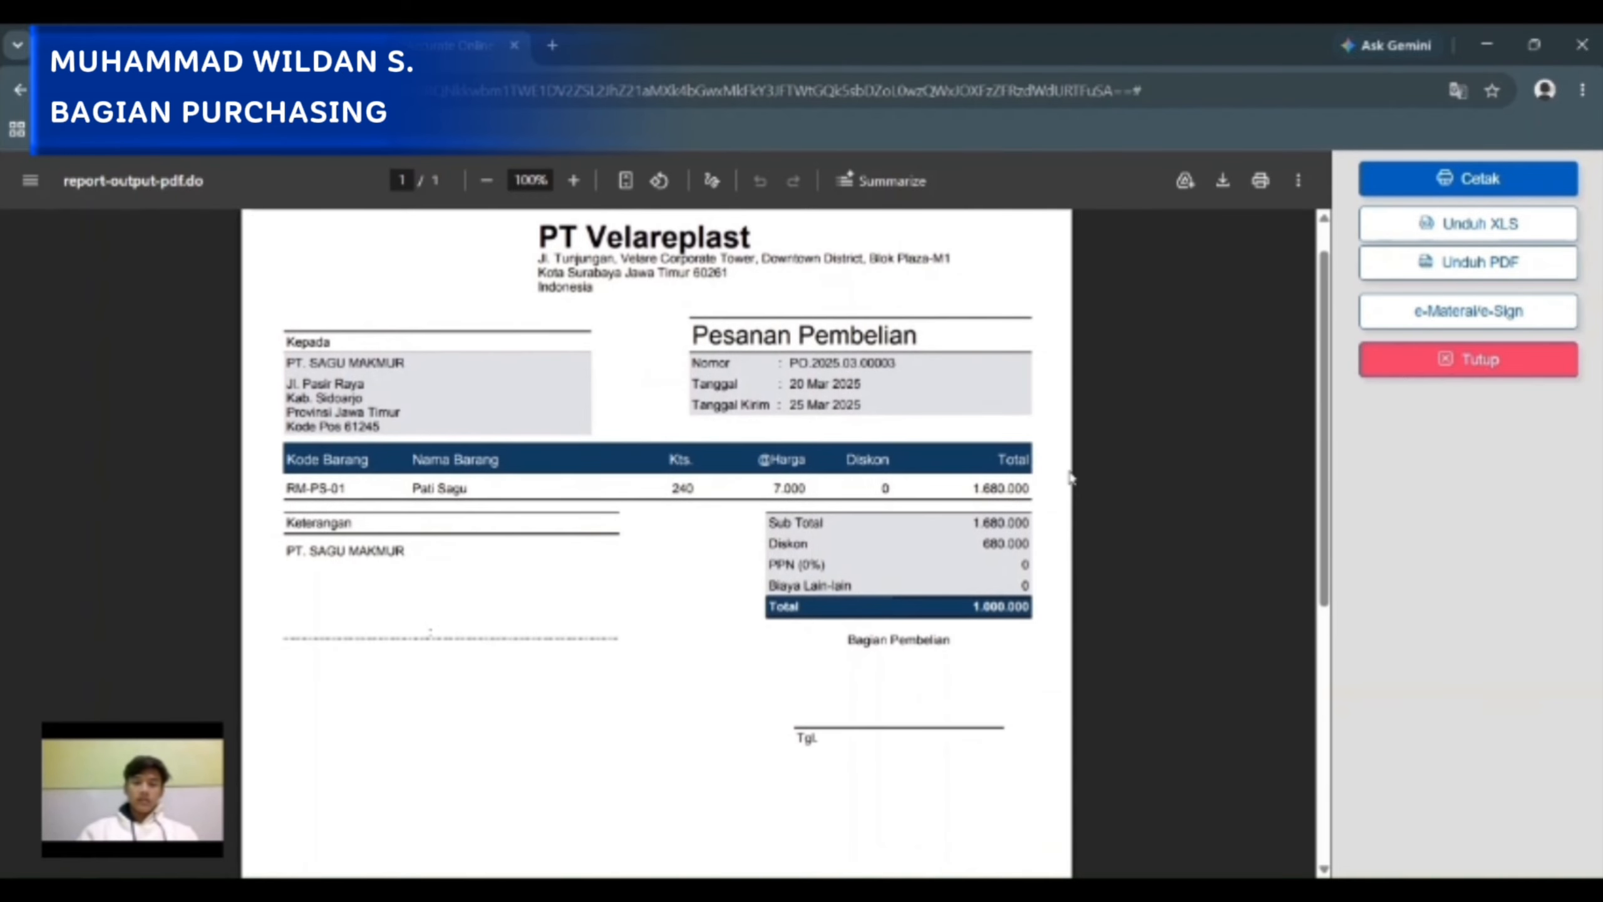
scroll(1069, 477, "down", 5)
scroll(1127, 421, "down", 3)
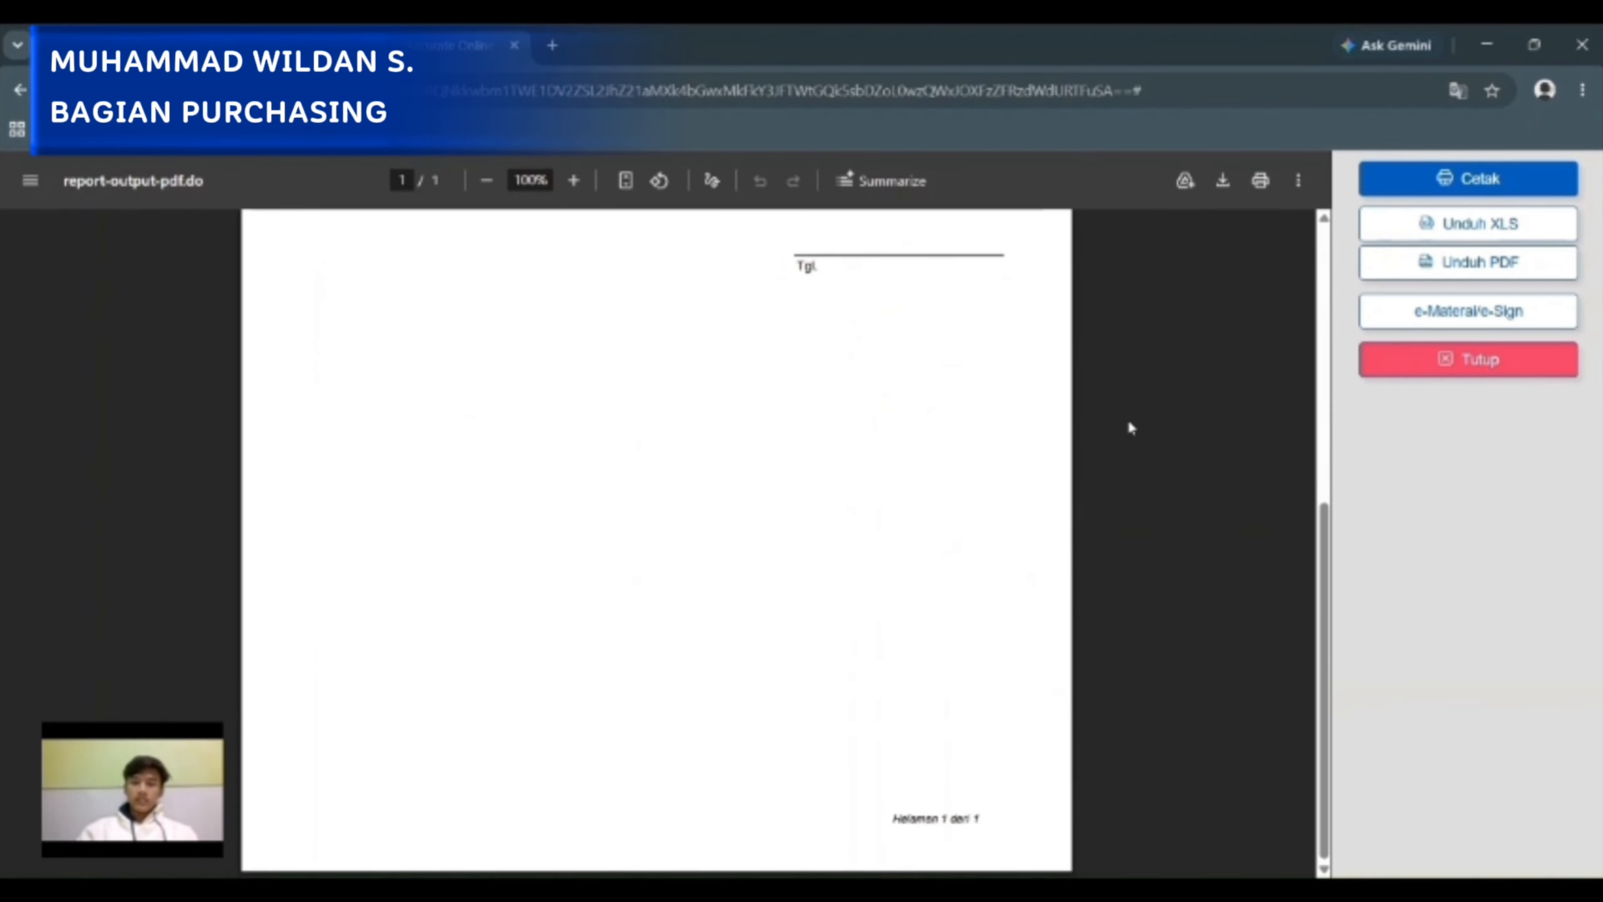
scroll(1127, 420, "up", 7)
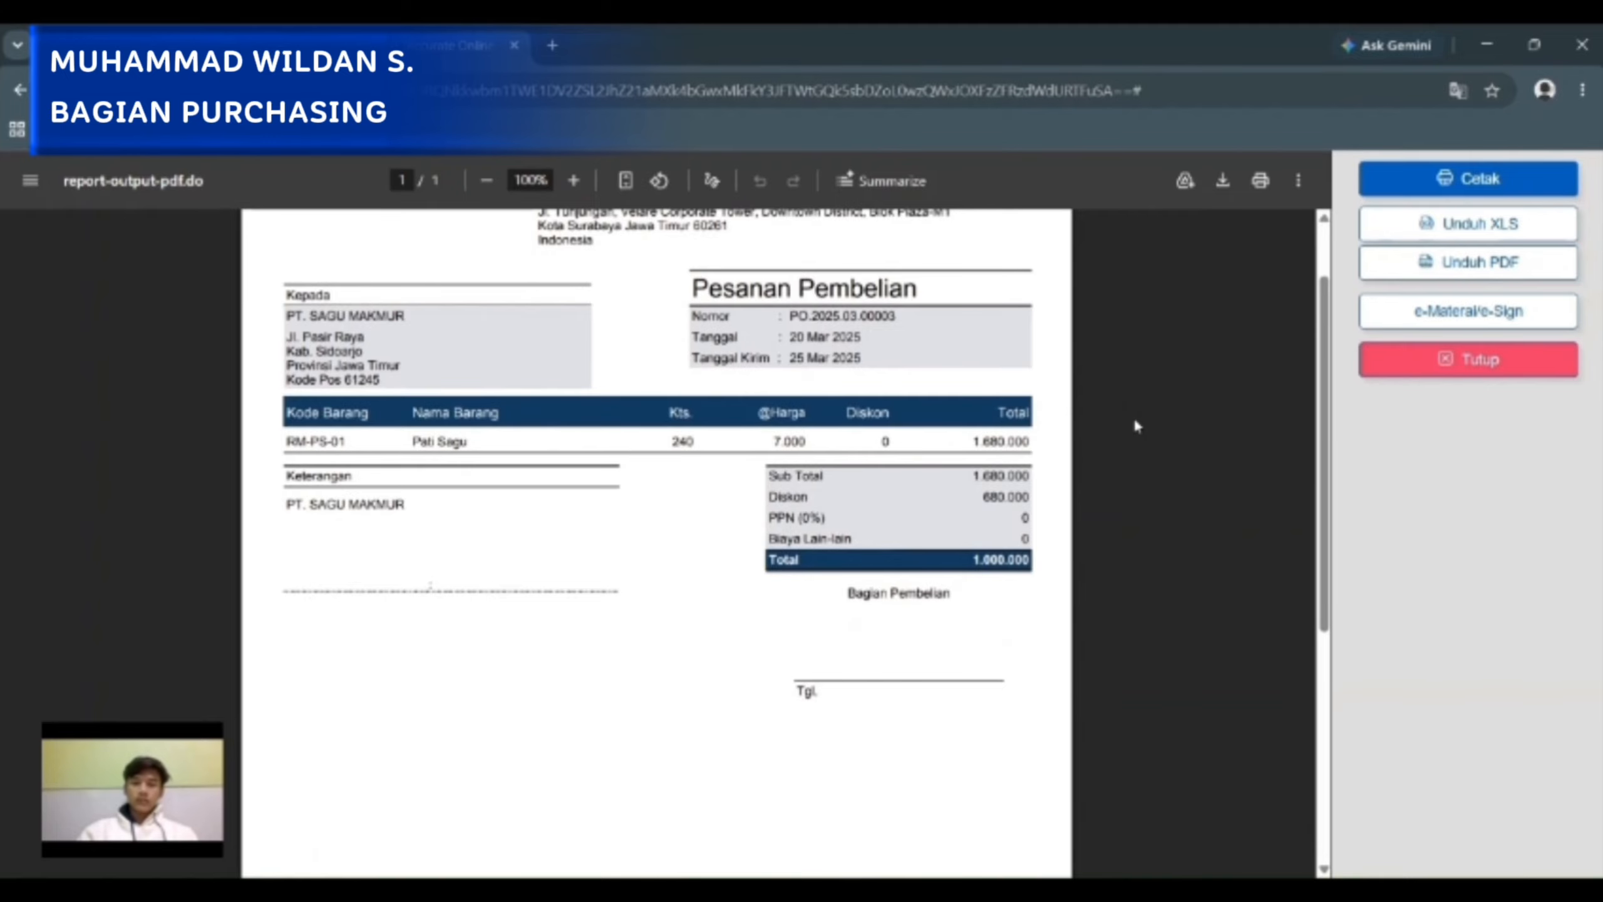
scroll(1134, 417, "up", 2)
left_click(1404, 366)
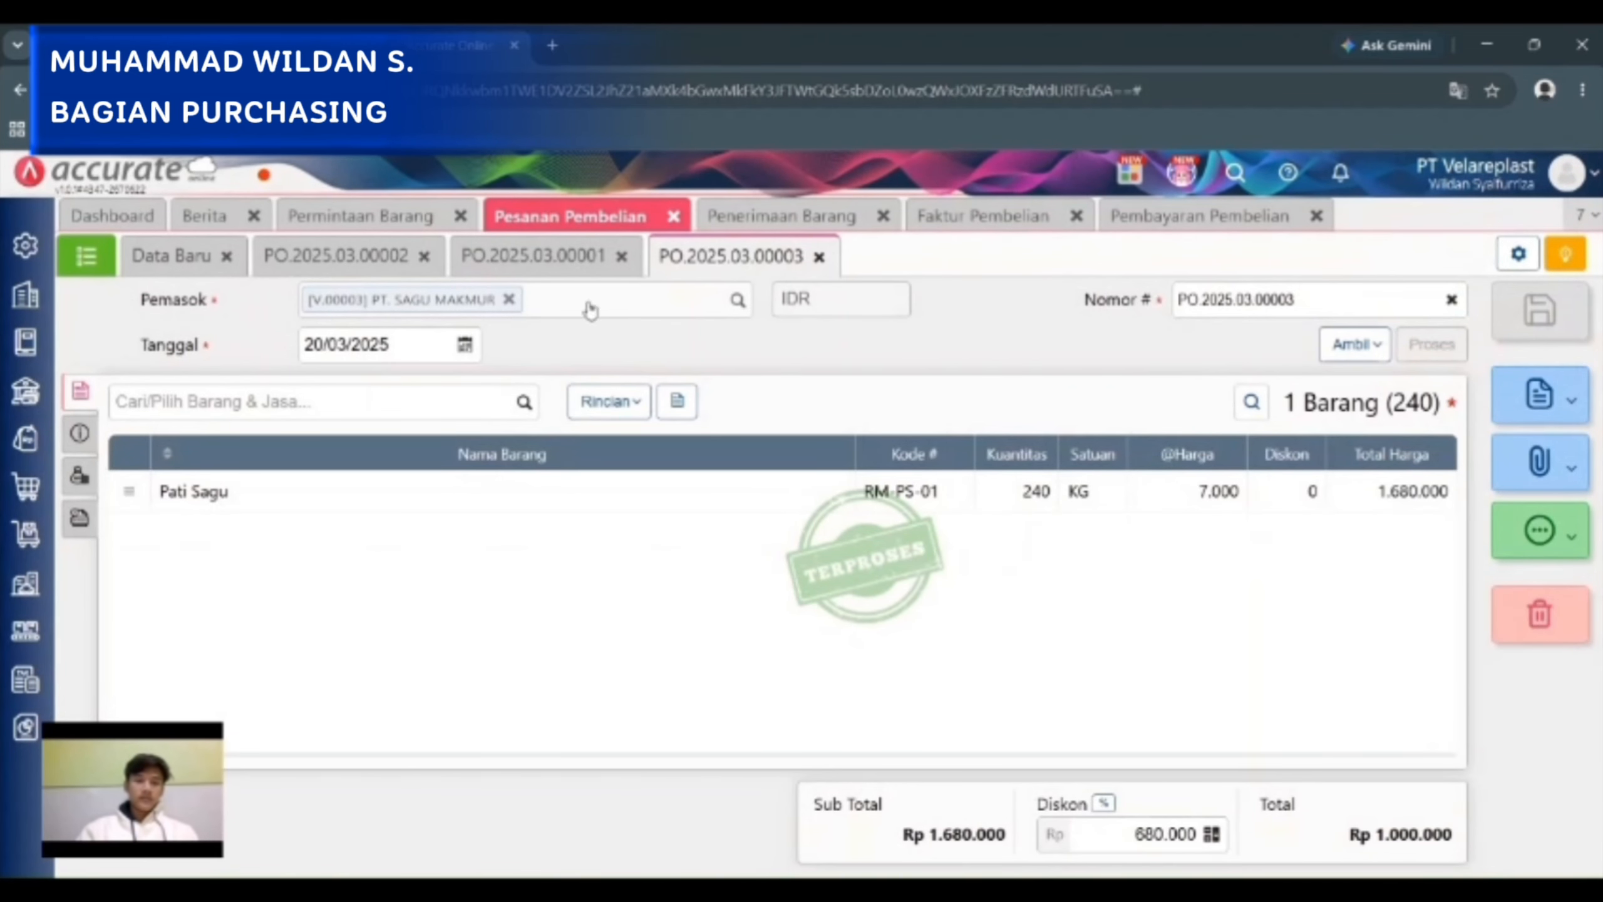
left_click(94, 269)
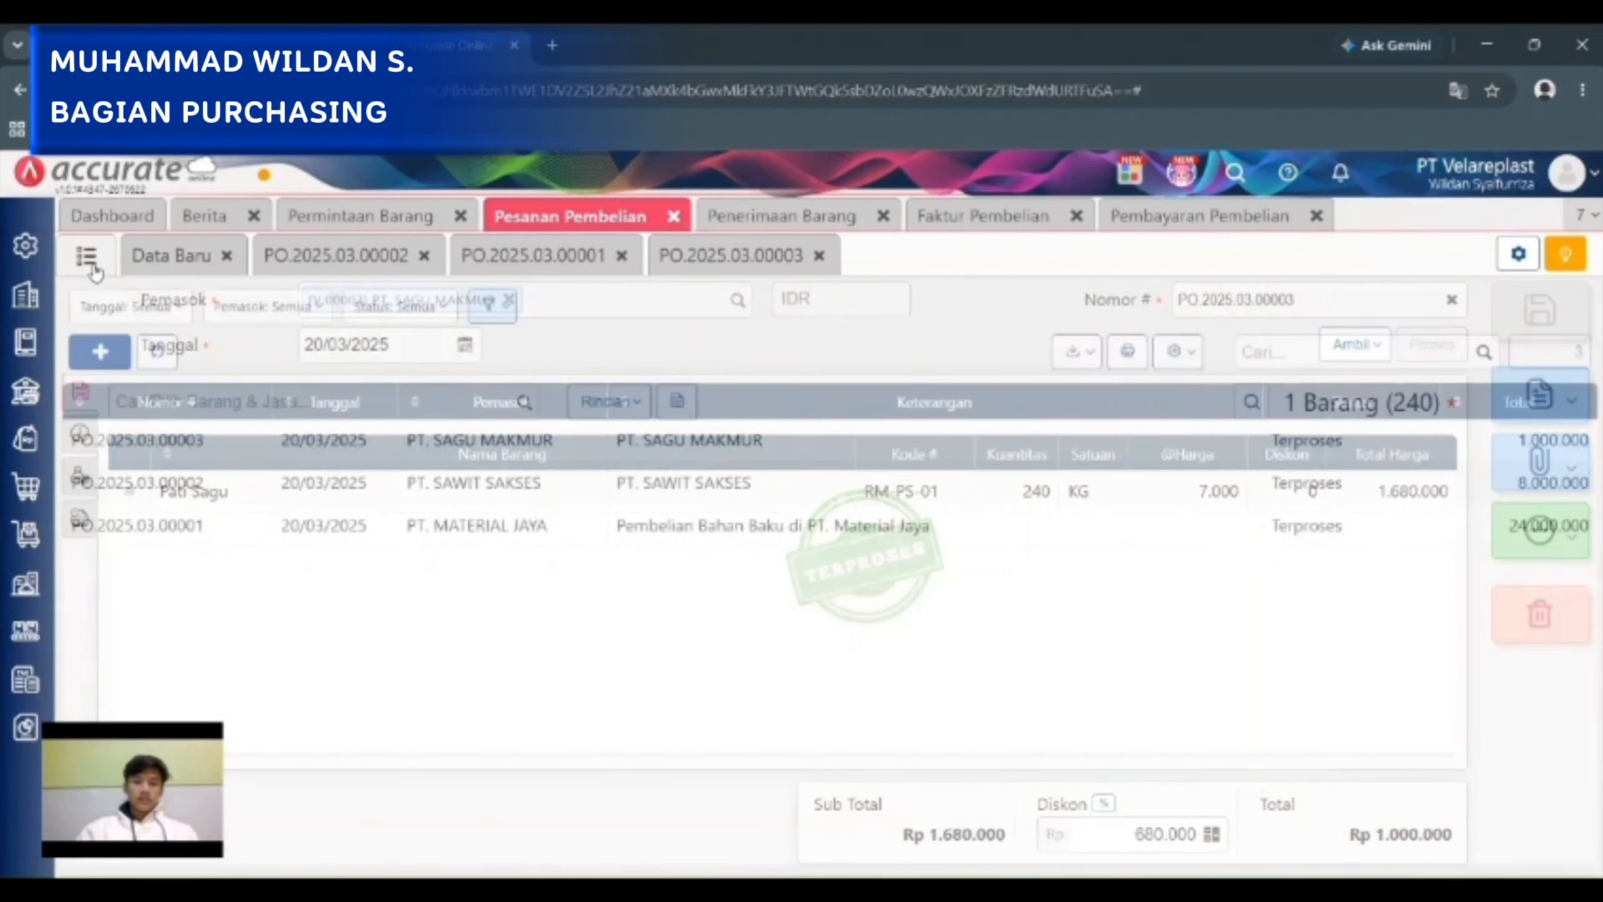
Open the PT. SAWIT SAKSES goods receipt from the Penerimaan Barang list and preview its "Penerimaan Barang - Default" printout.
left_click(727, 221)
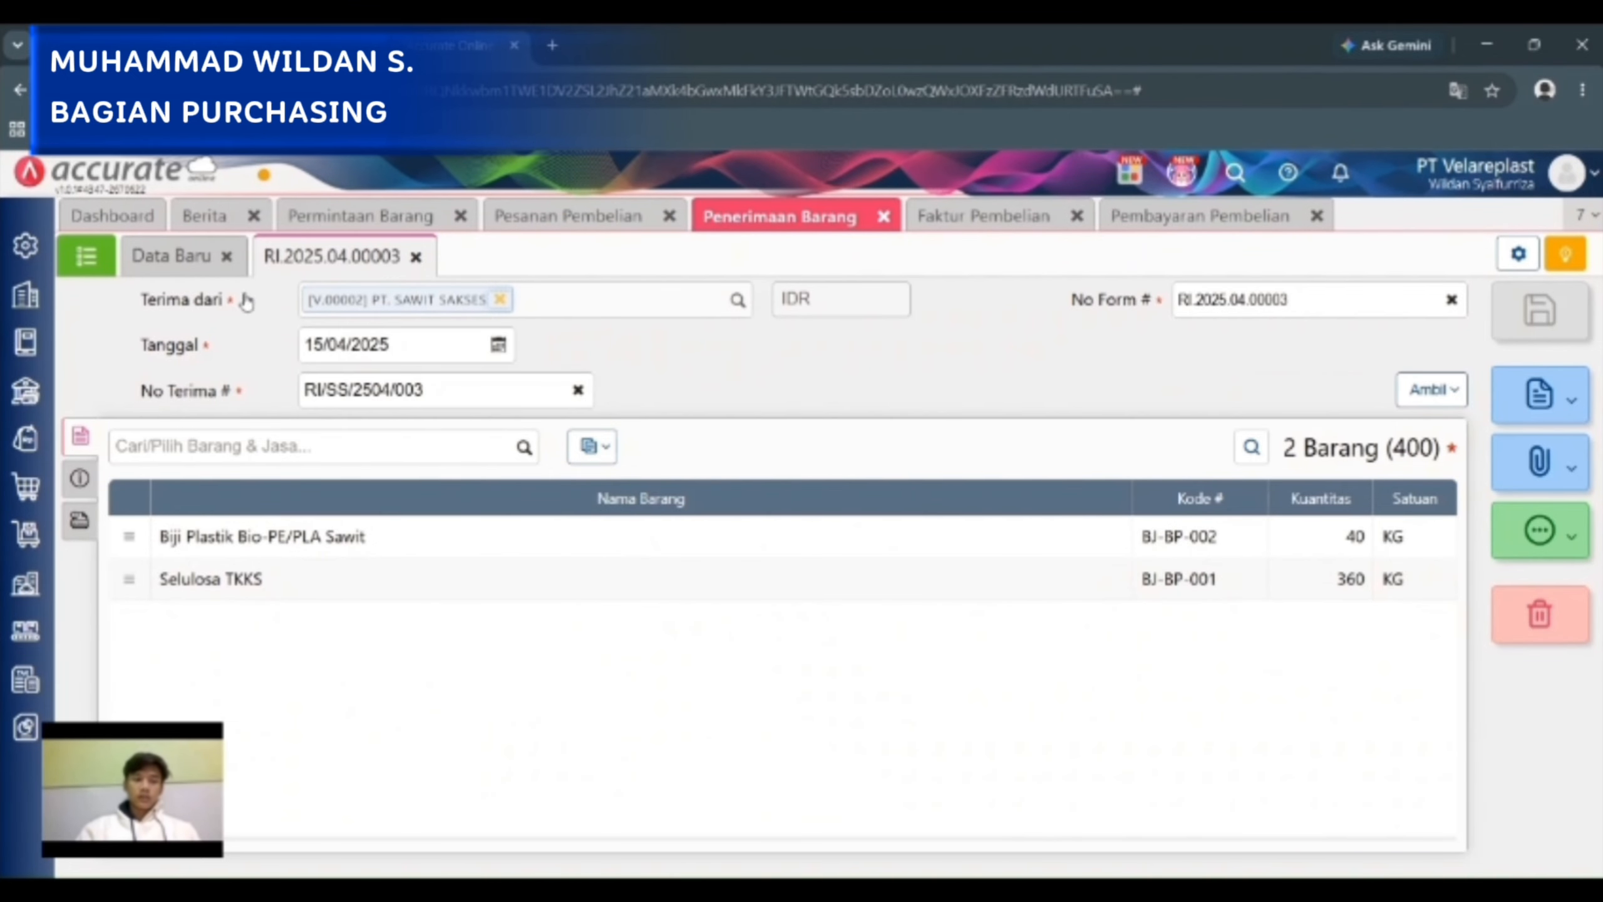
left_click(104, 266)
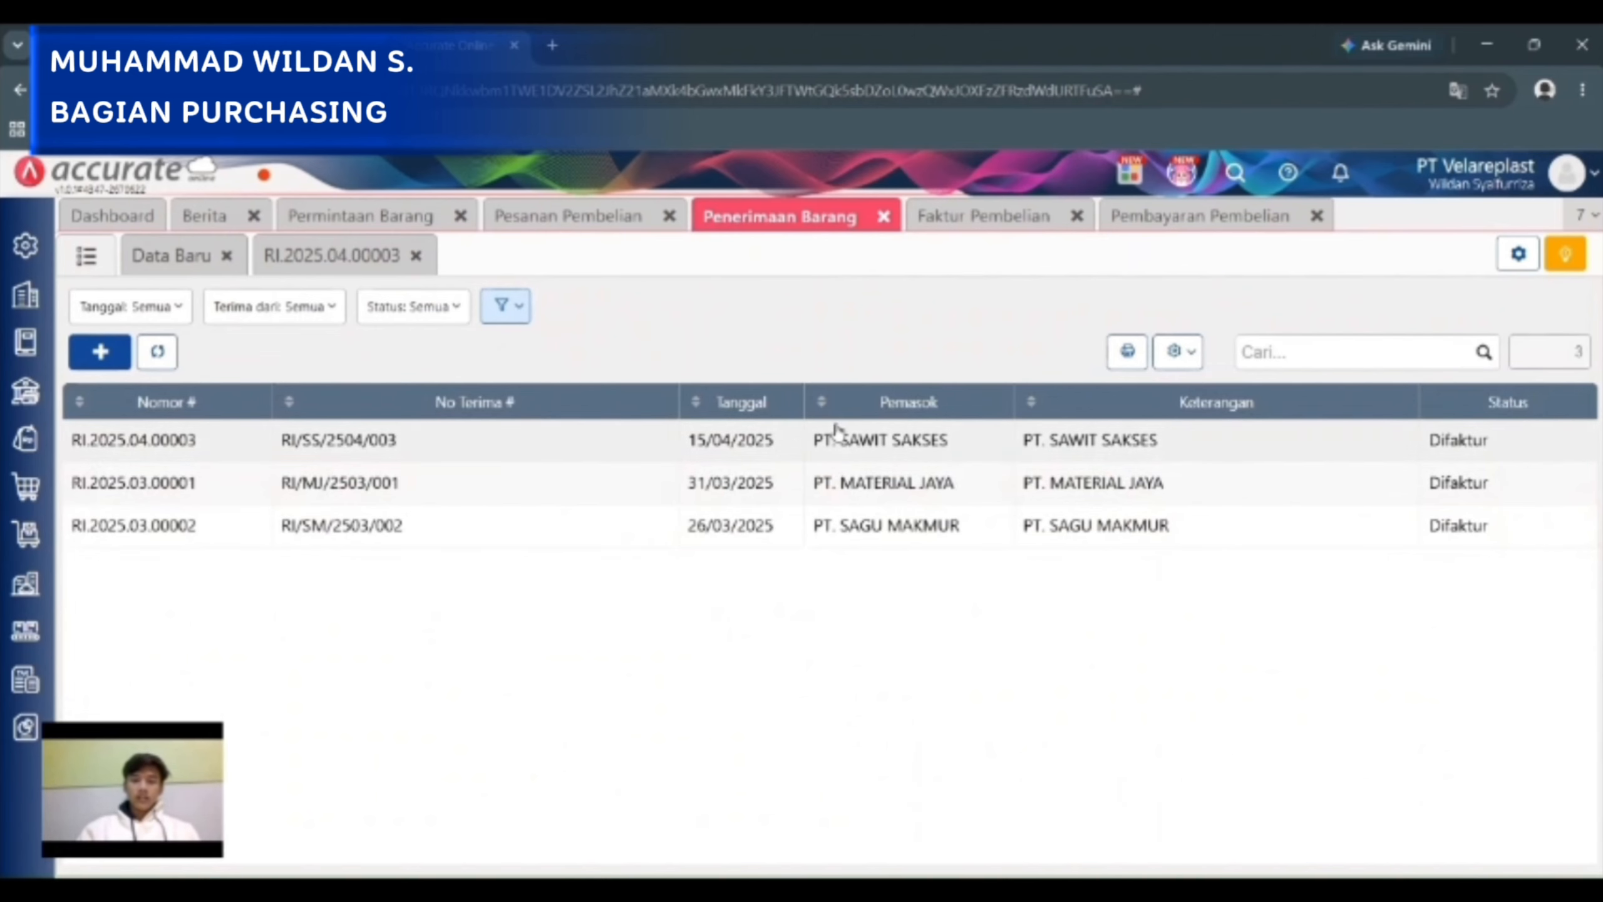
left_click(847, 441)
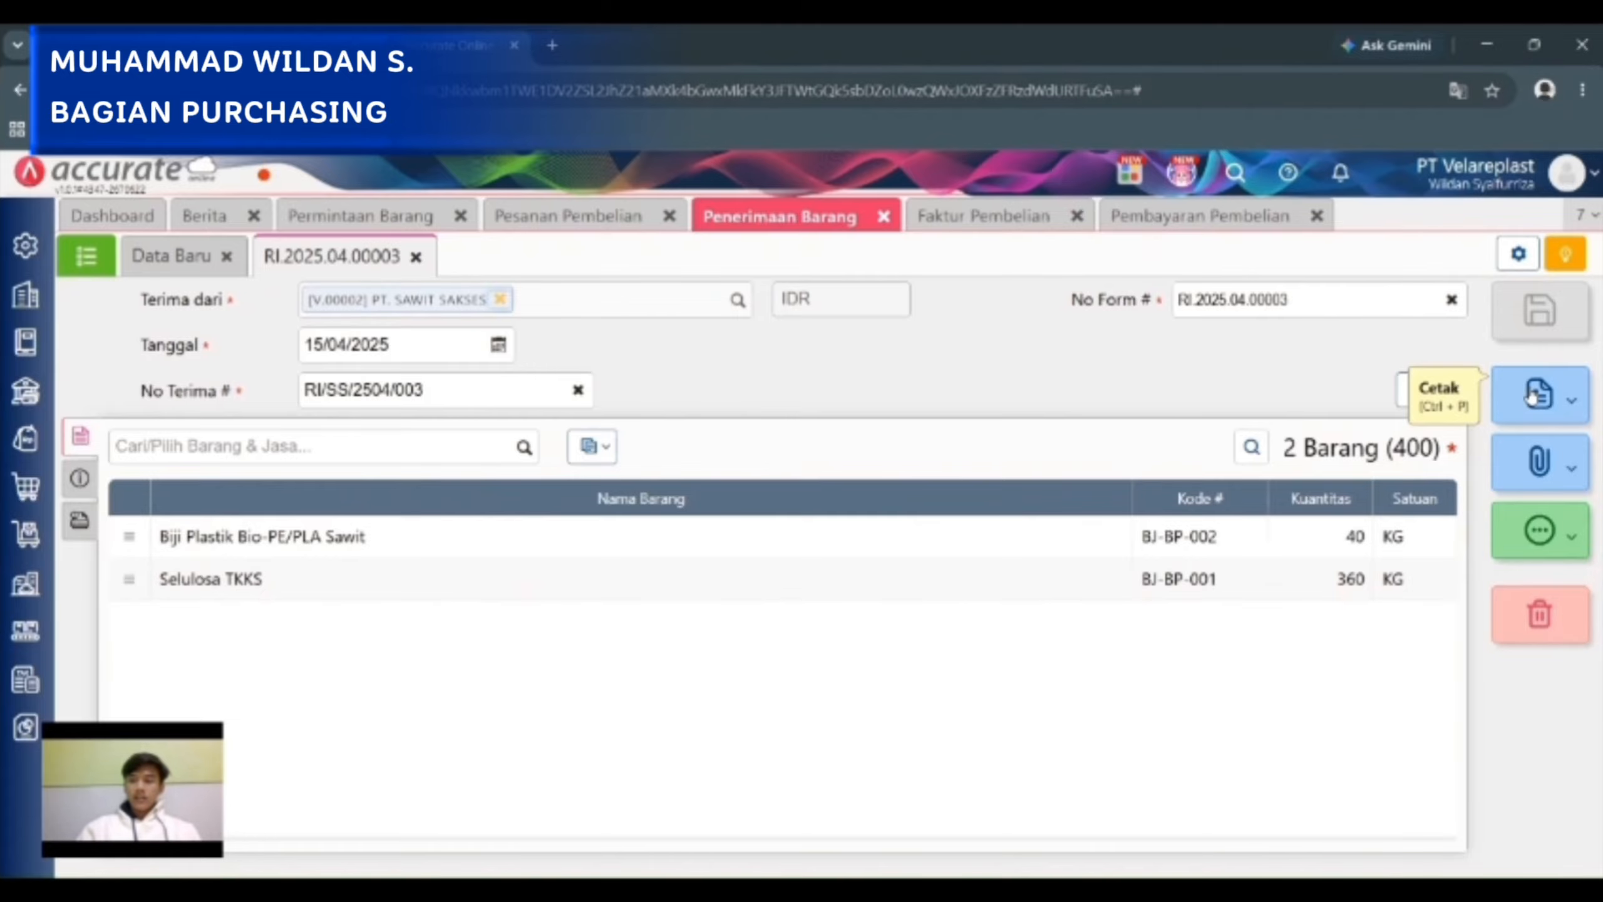
left_click(1526, 398)
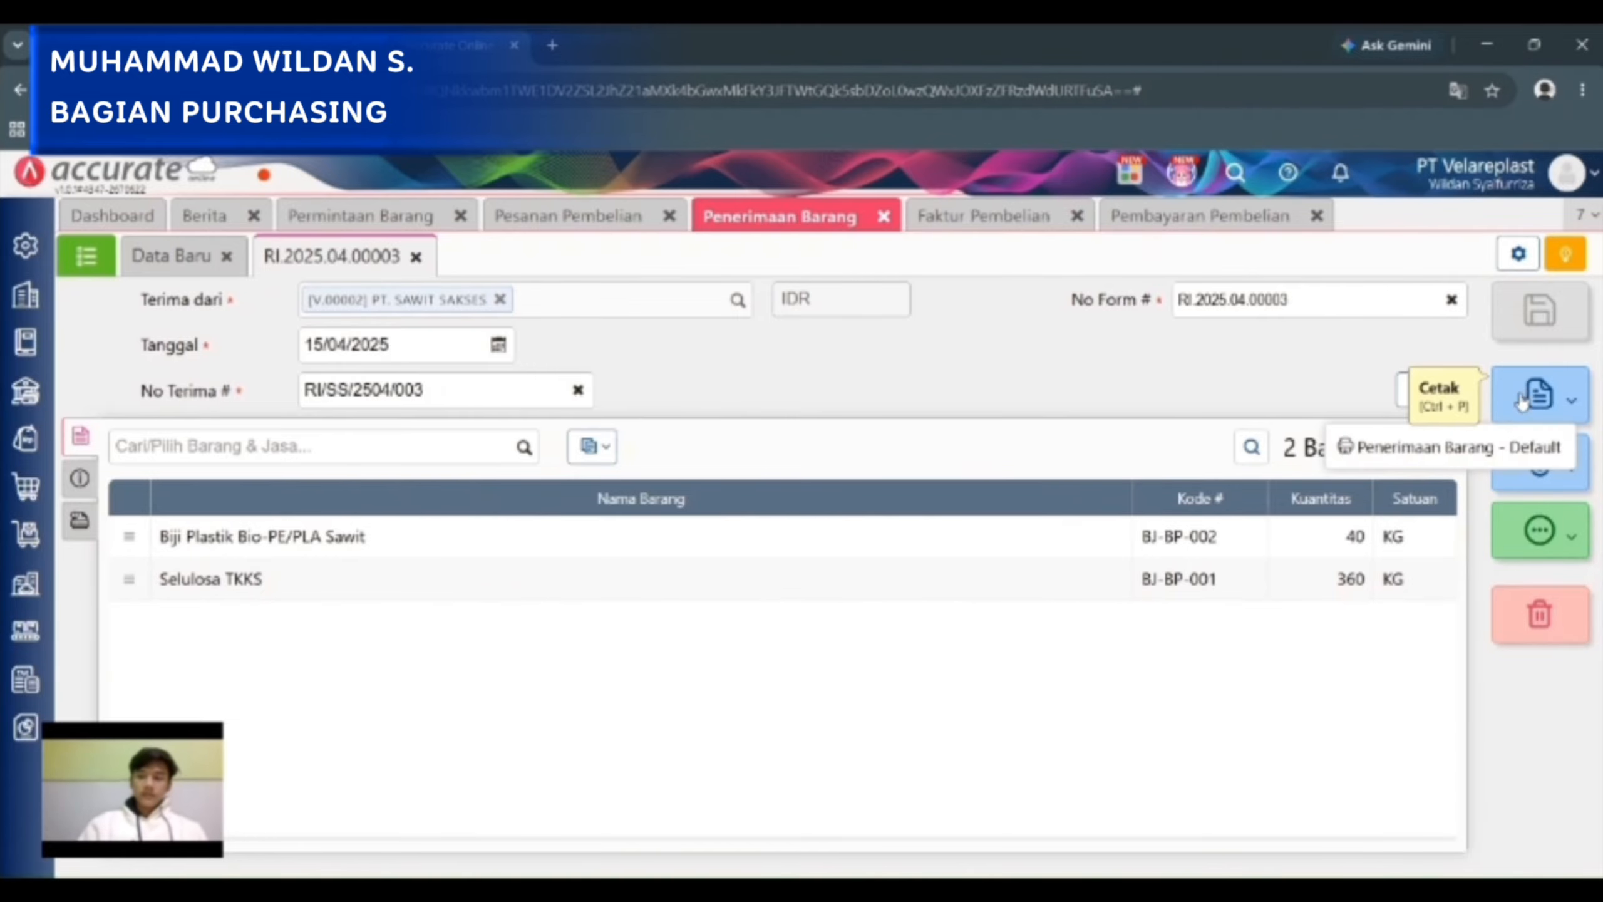
left_click(1447, 445)
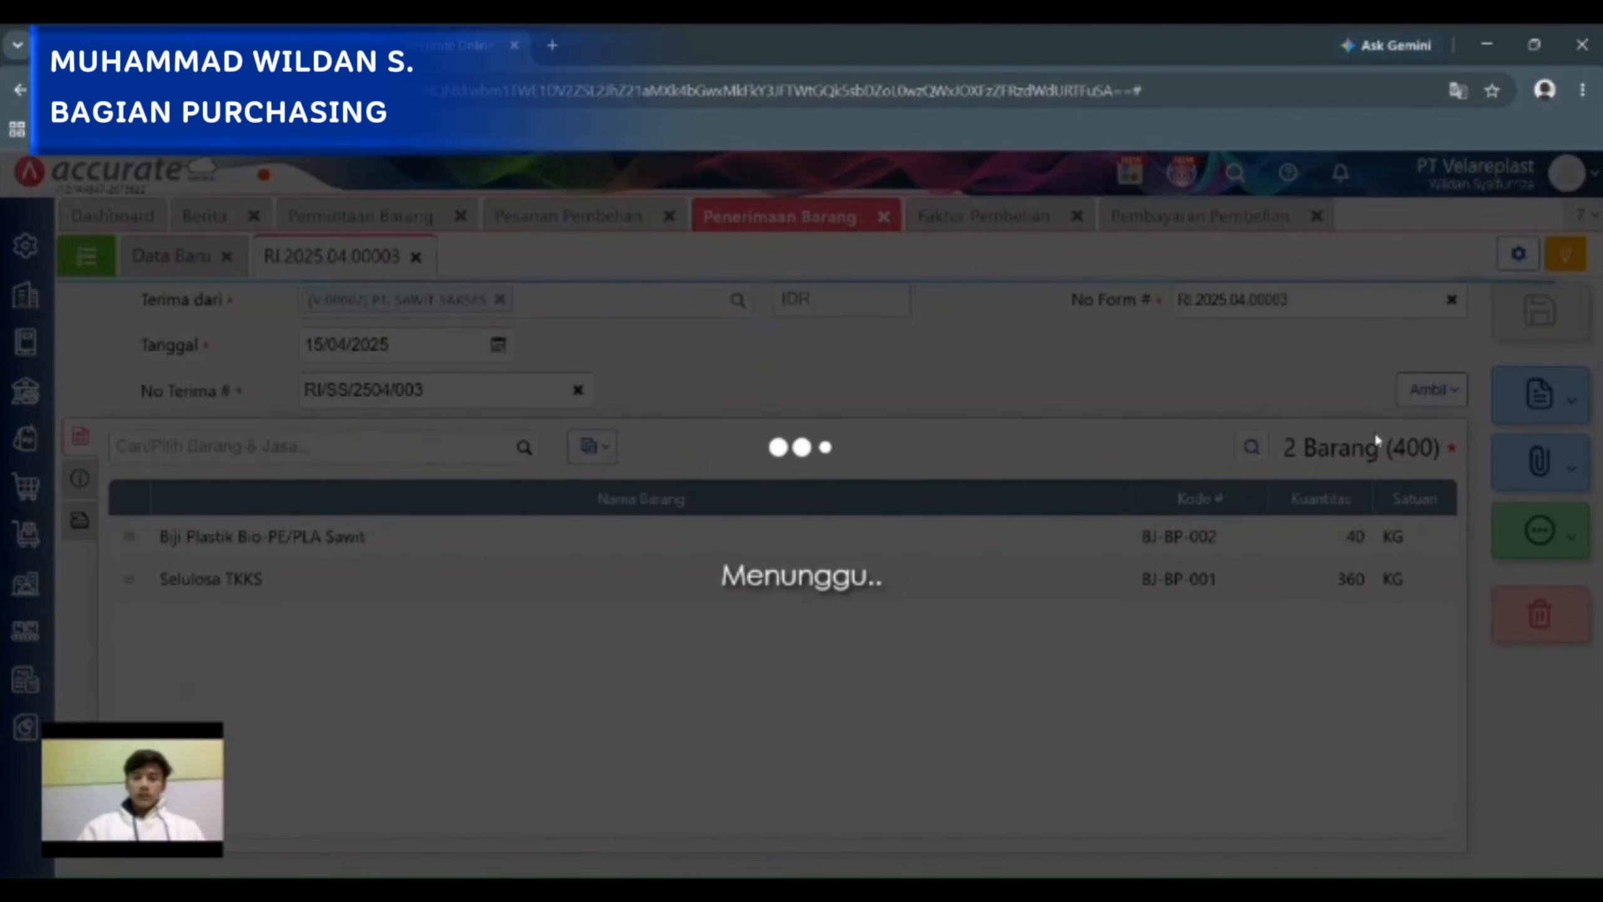
Examine the received items and signature fields on the PT. SAWIT SAKSES goods receipt printout and close the preview.
scroll(1204, 396, "down", 2)
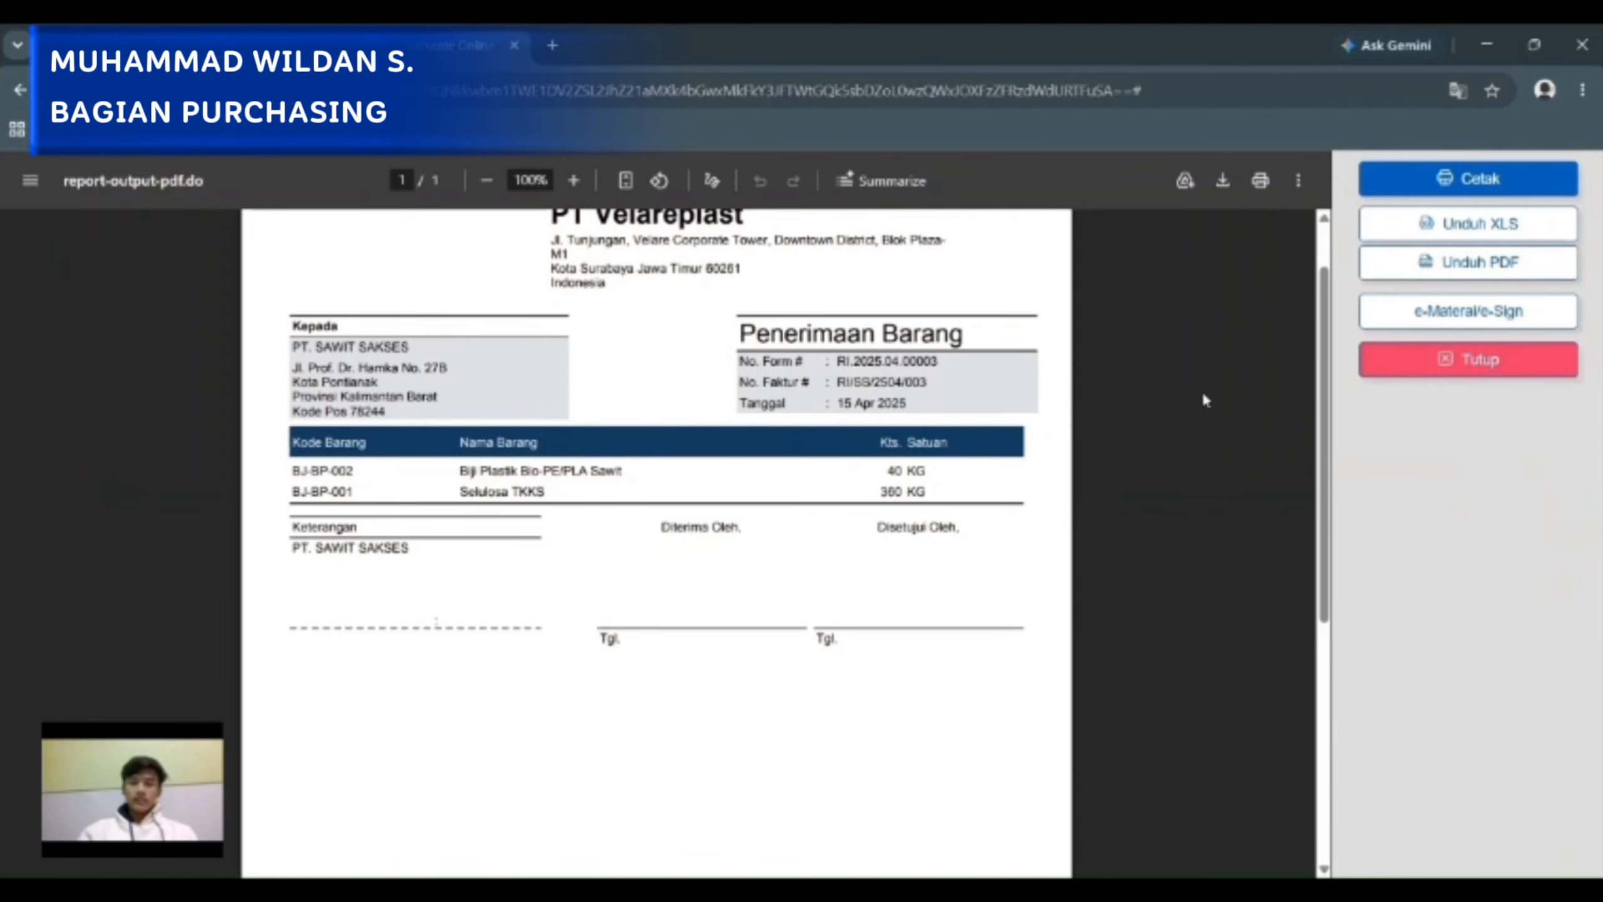
scroll(1203, 399, "down", 2)
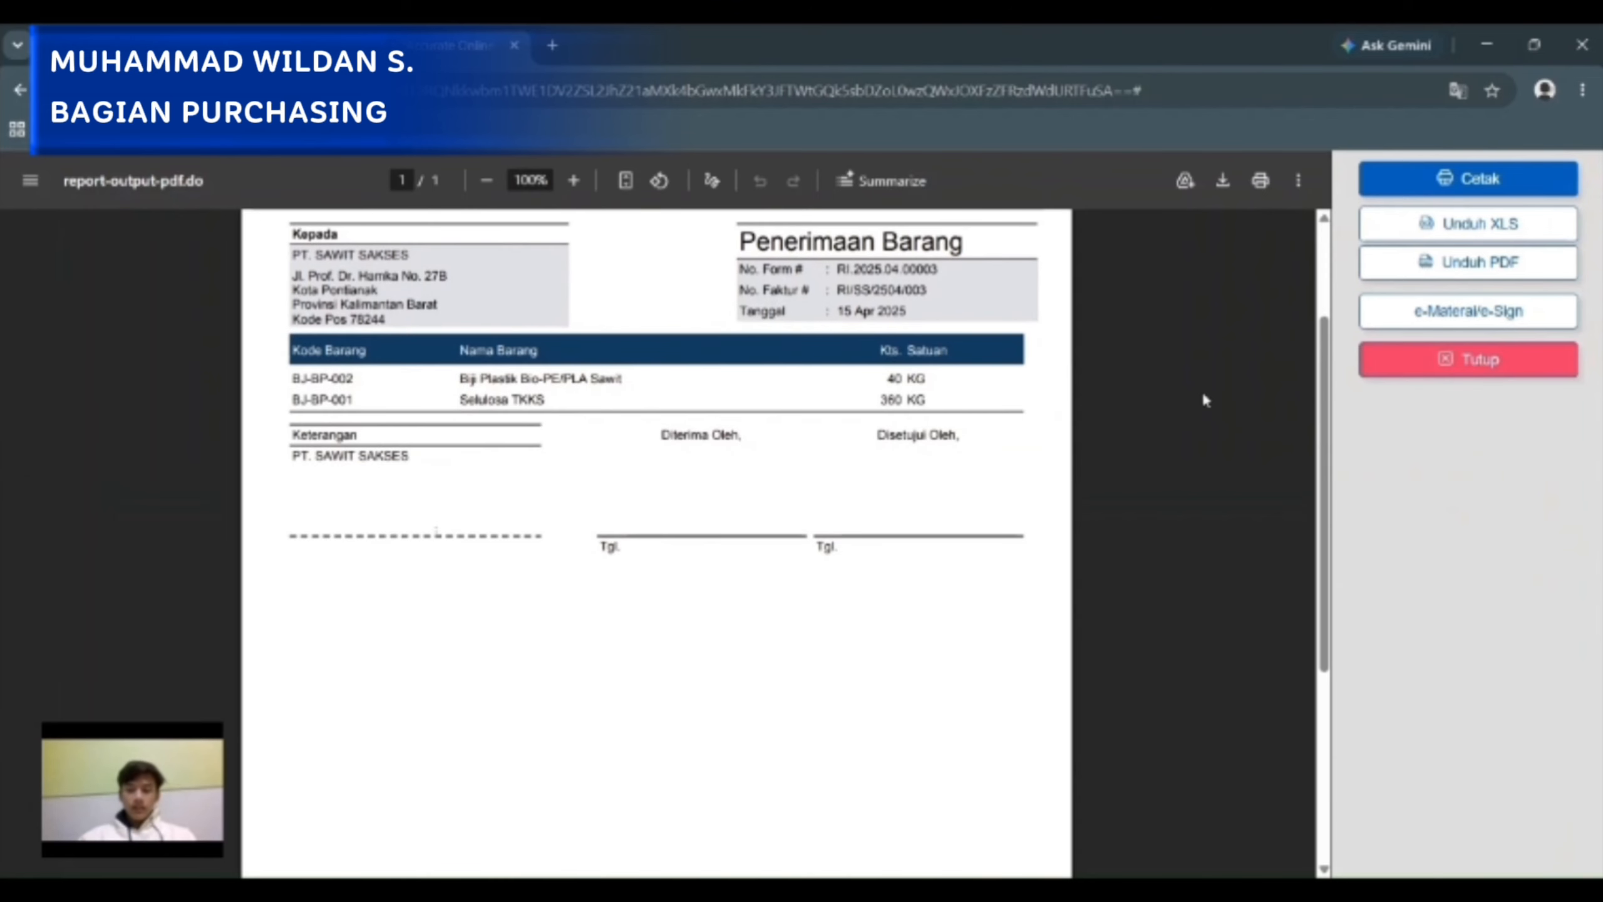
scroll(1201, 389, "up", 5)
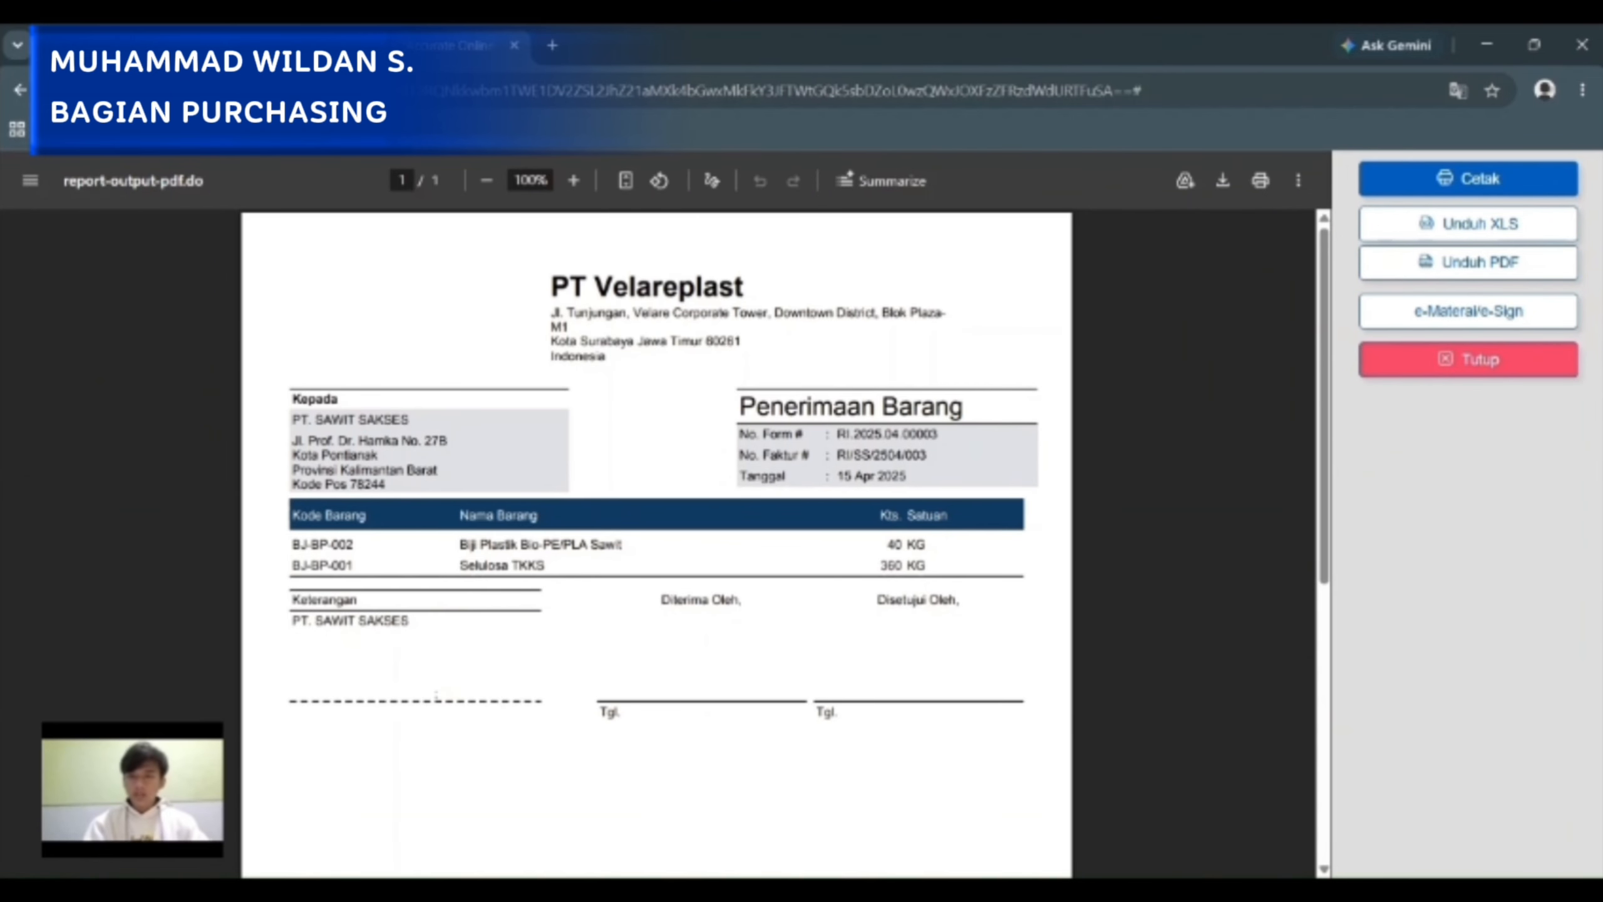
left_click(1425, 365)
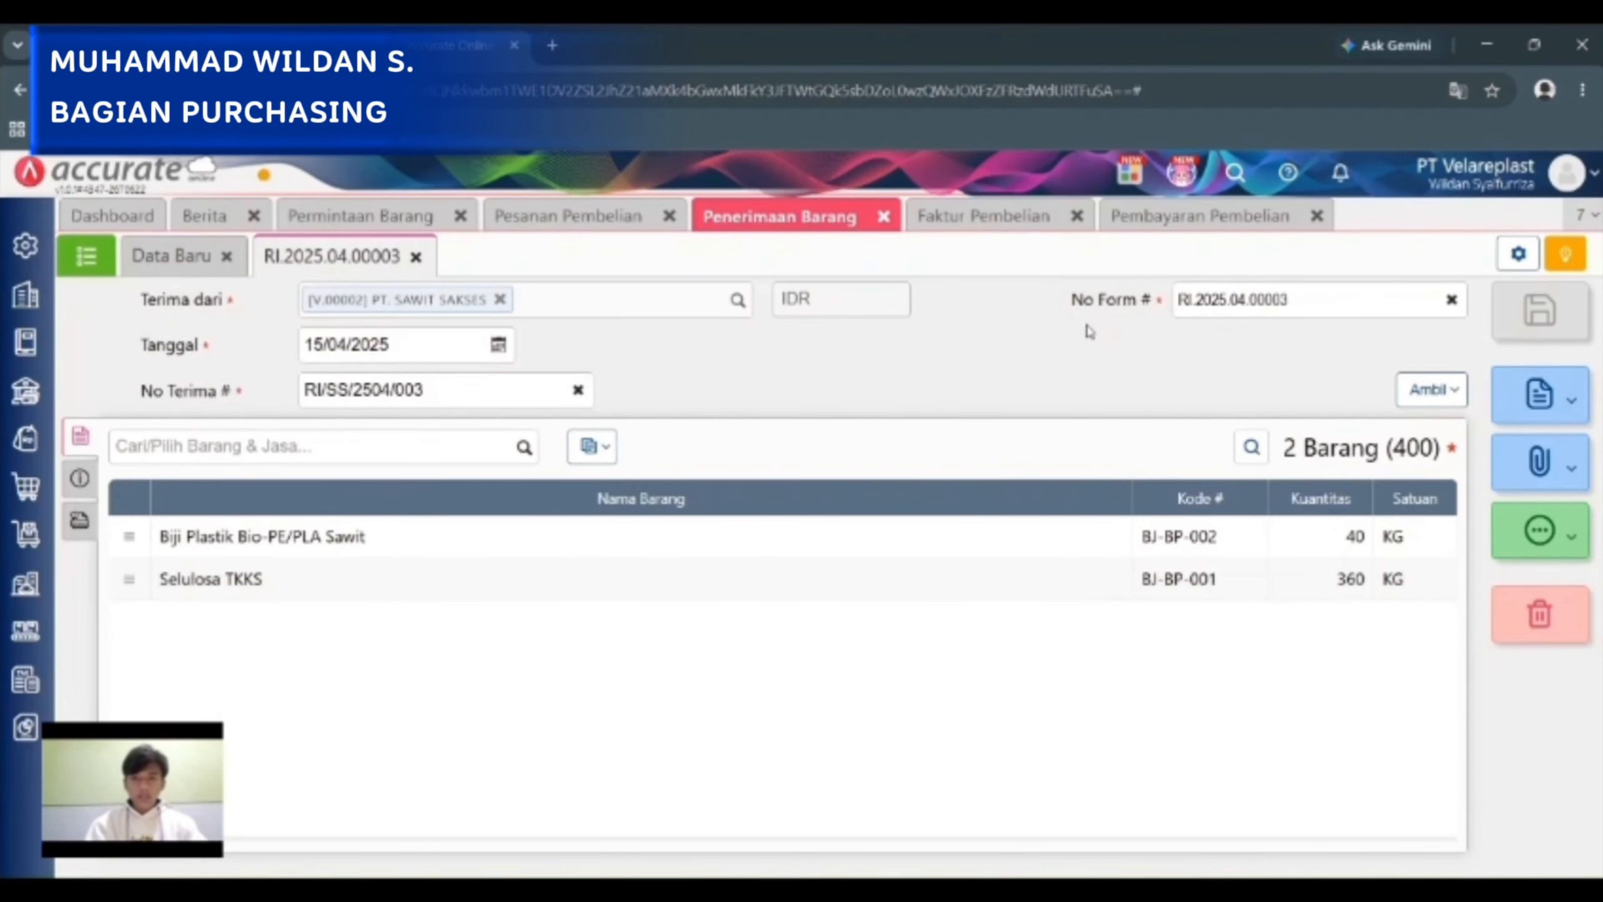
Open the PT. SAWIT SAKSES purchase invoice in Faktur Pembelian and preview its printout.
left_click(984, 216)
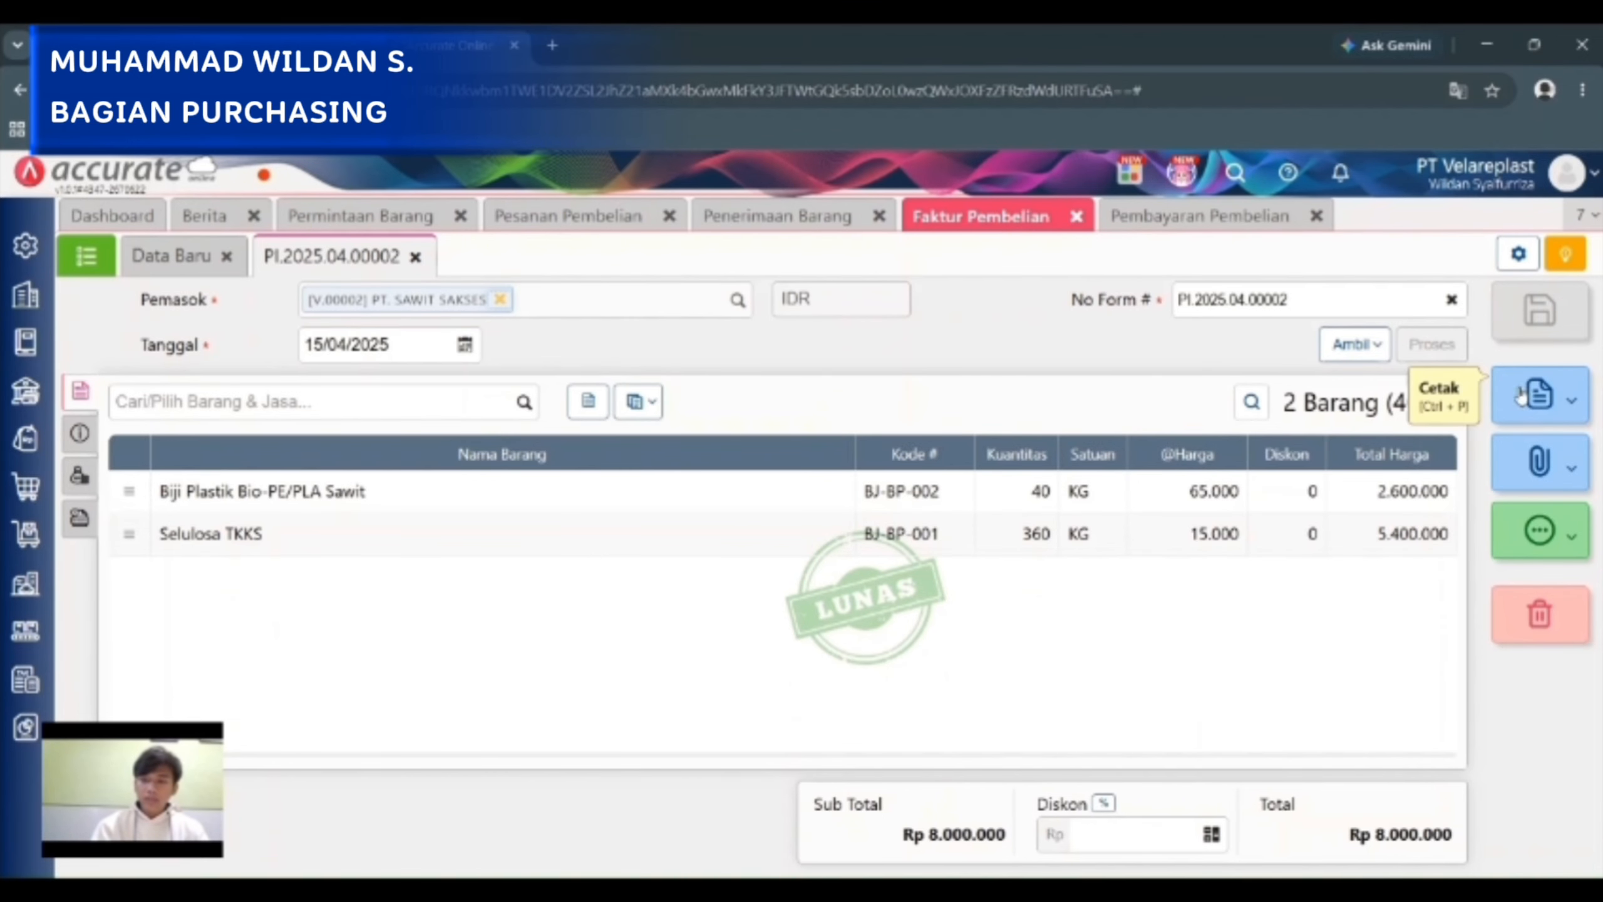
left_click(1539, 395)
left_click(1376, 448)
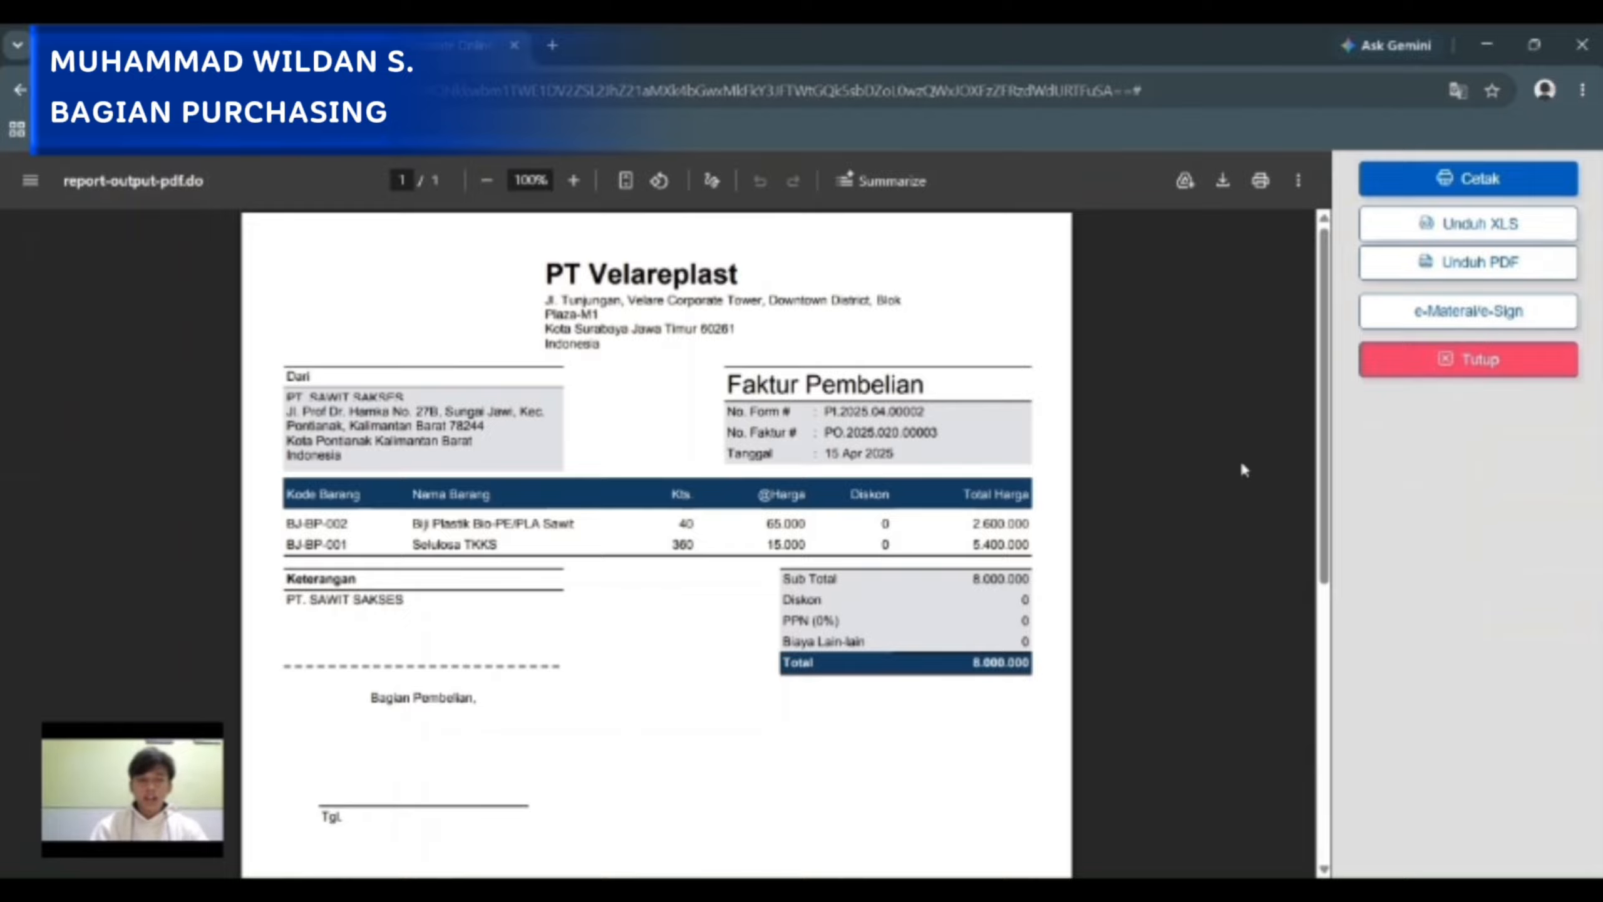
Examine the items, totals and signature area on the PT. SAWIT SAKSES invoice printout, close the preview and return to the invoice list.
scroll(1240, 458, "down", 1)
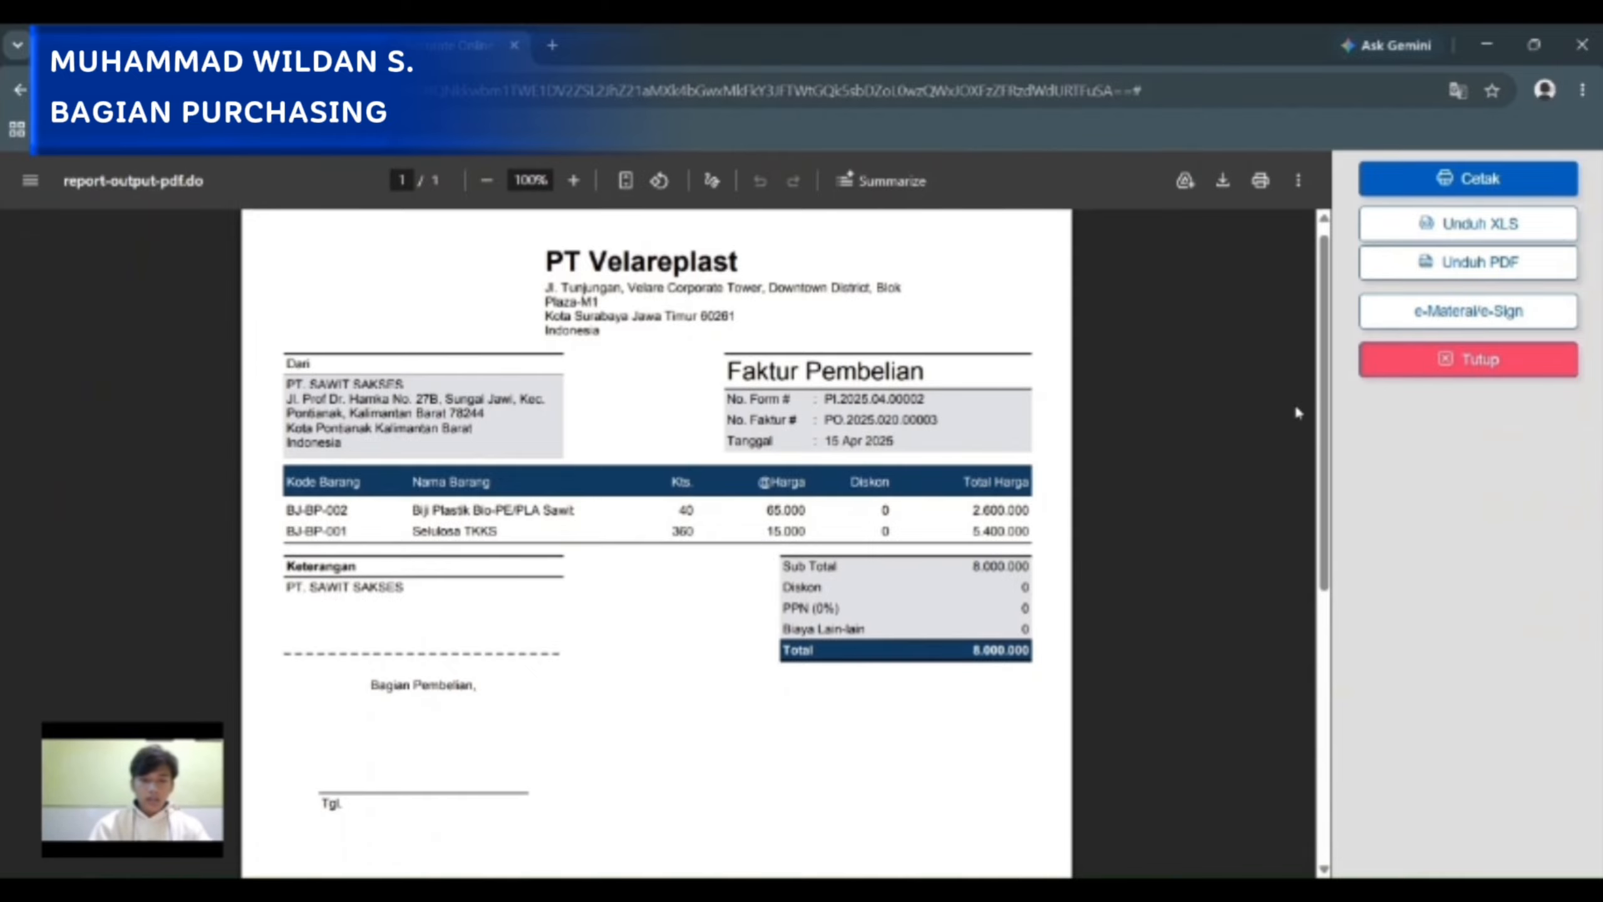
scroll(1294, 411, "down", 1)
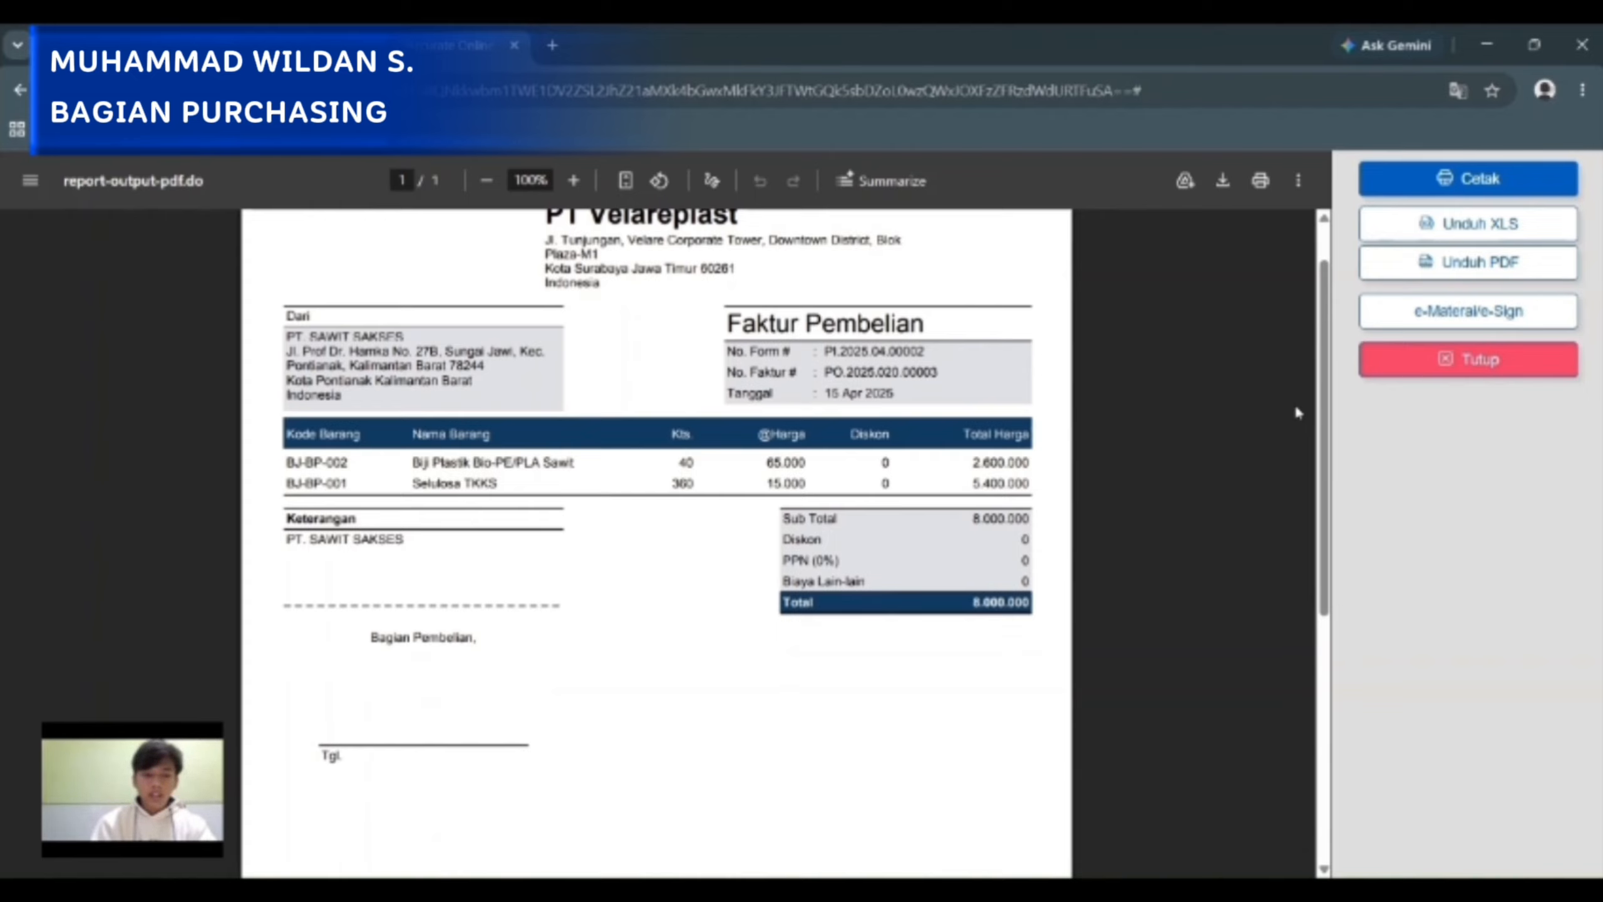
left_click(1456, 377)
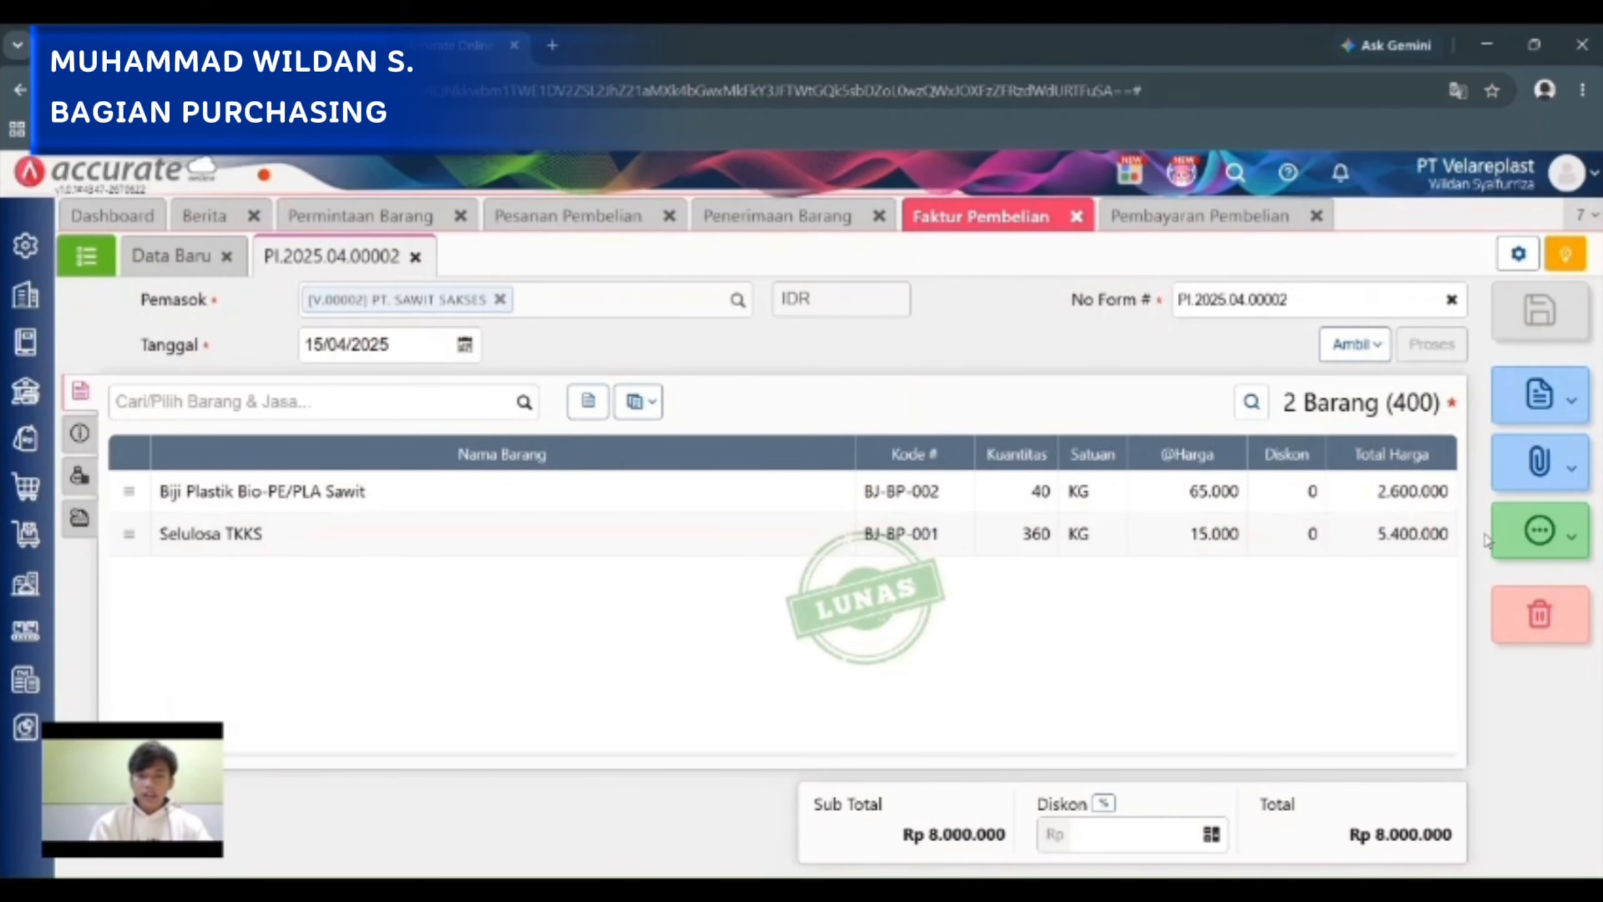
left_click(82, 259)
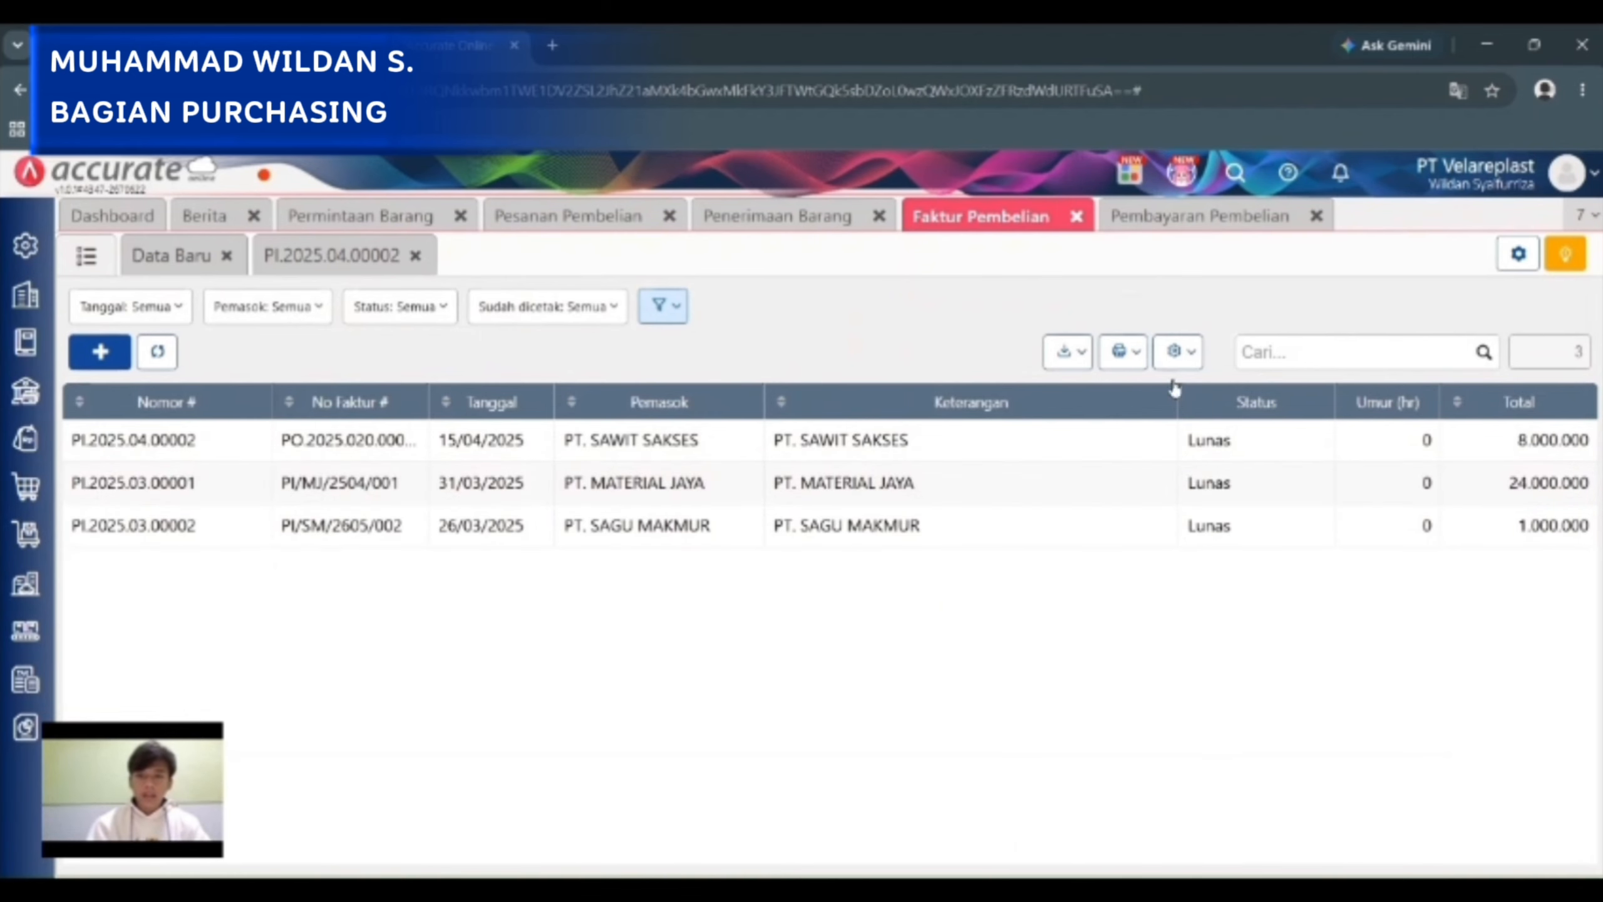
Check the Faktur Pembelian and Pembayaran Pembelian lists, and view the print formats offered for the PT. SAWIT SAKSES payment.
left_click(1158, 230)
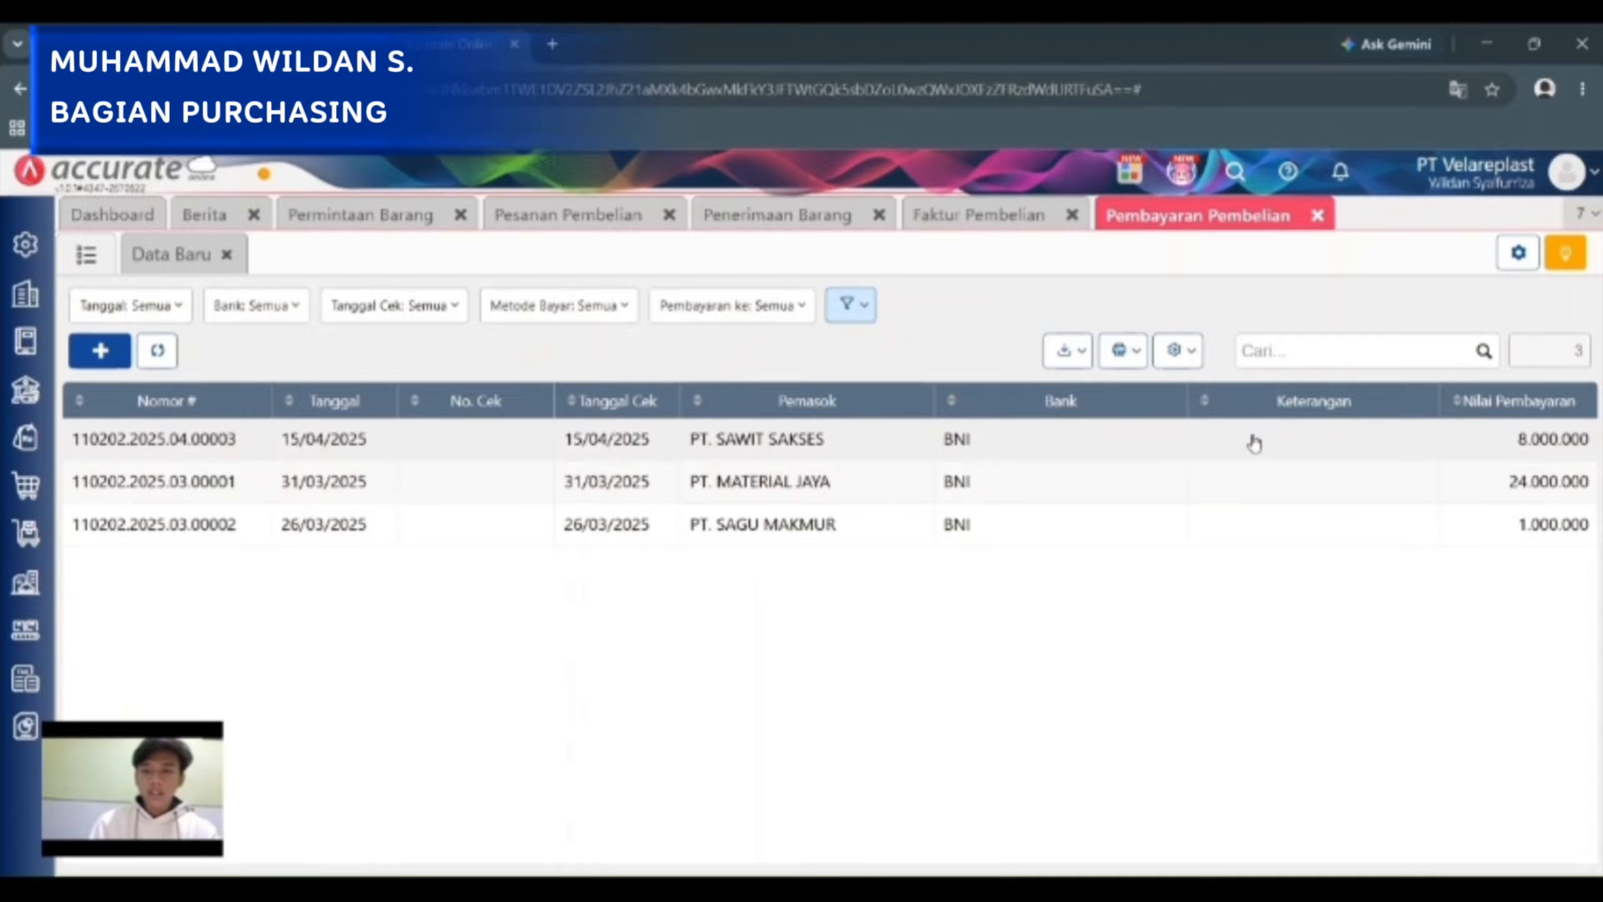
left_click(989, 218)
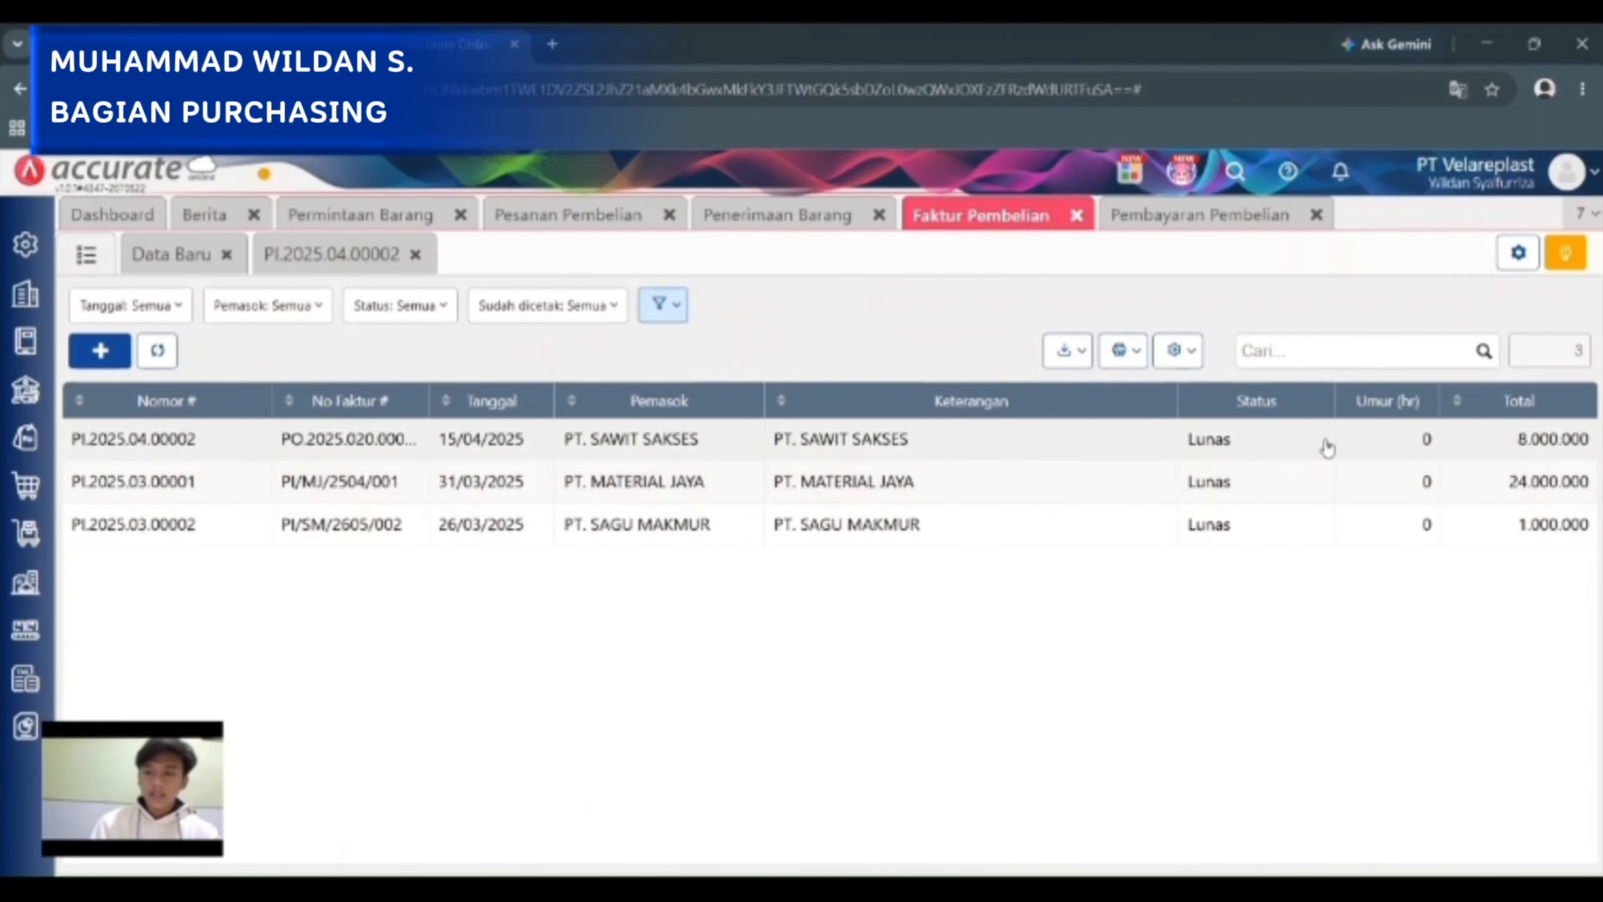
left_click(1211, 221)
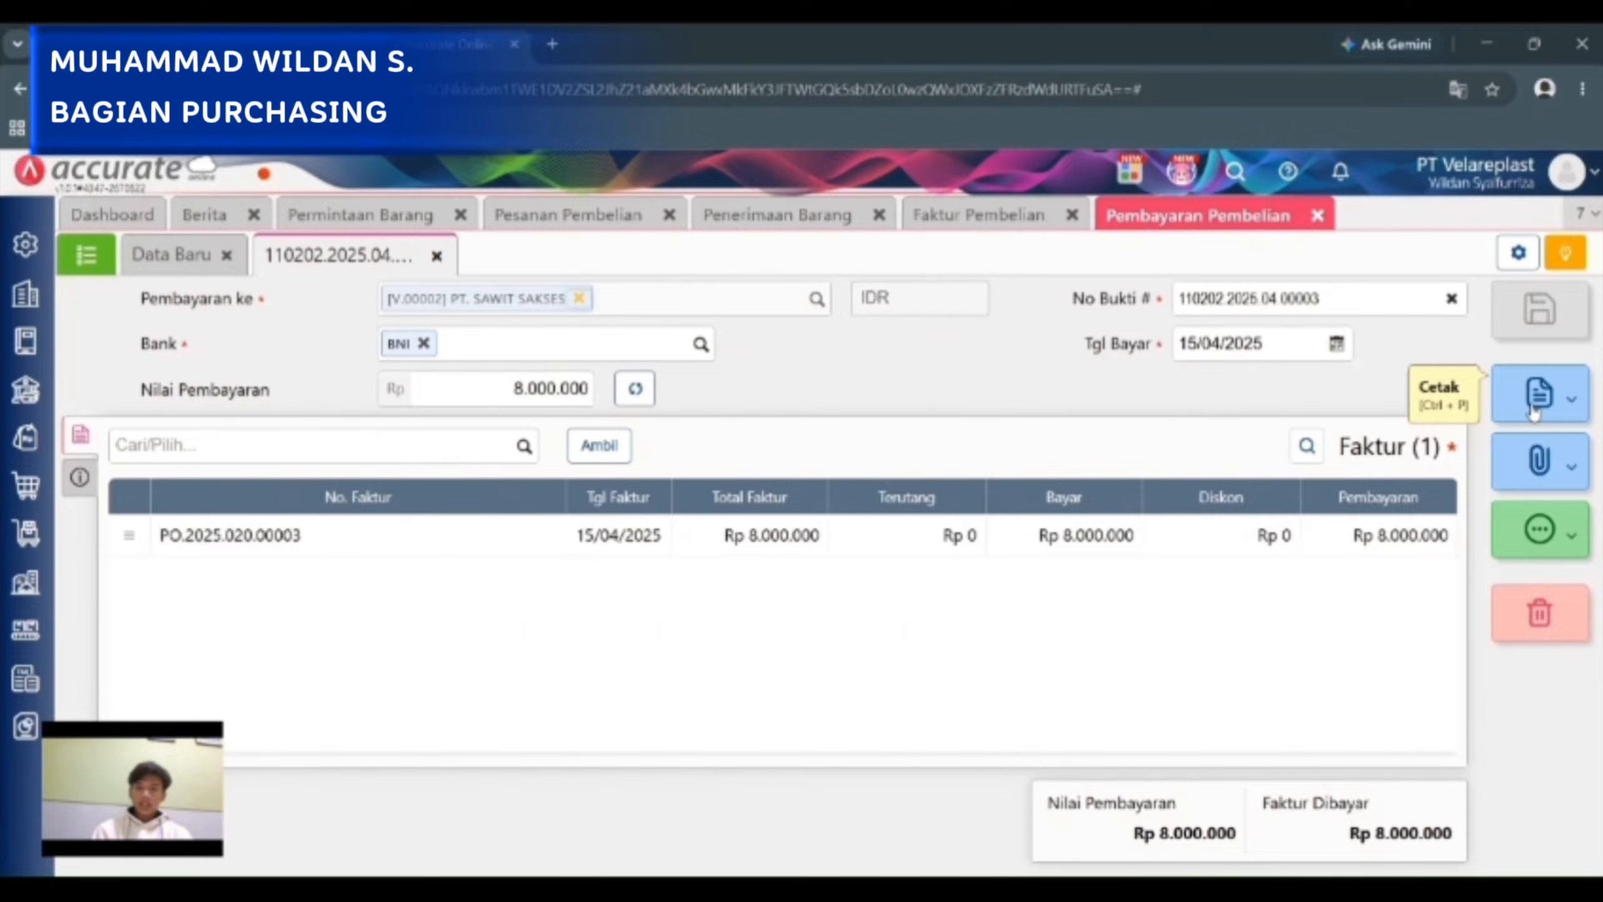
left_click(1533, 409)
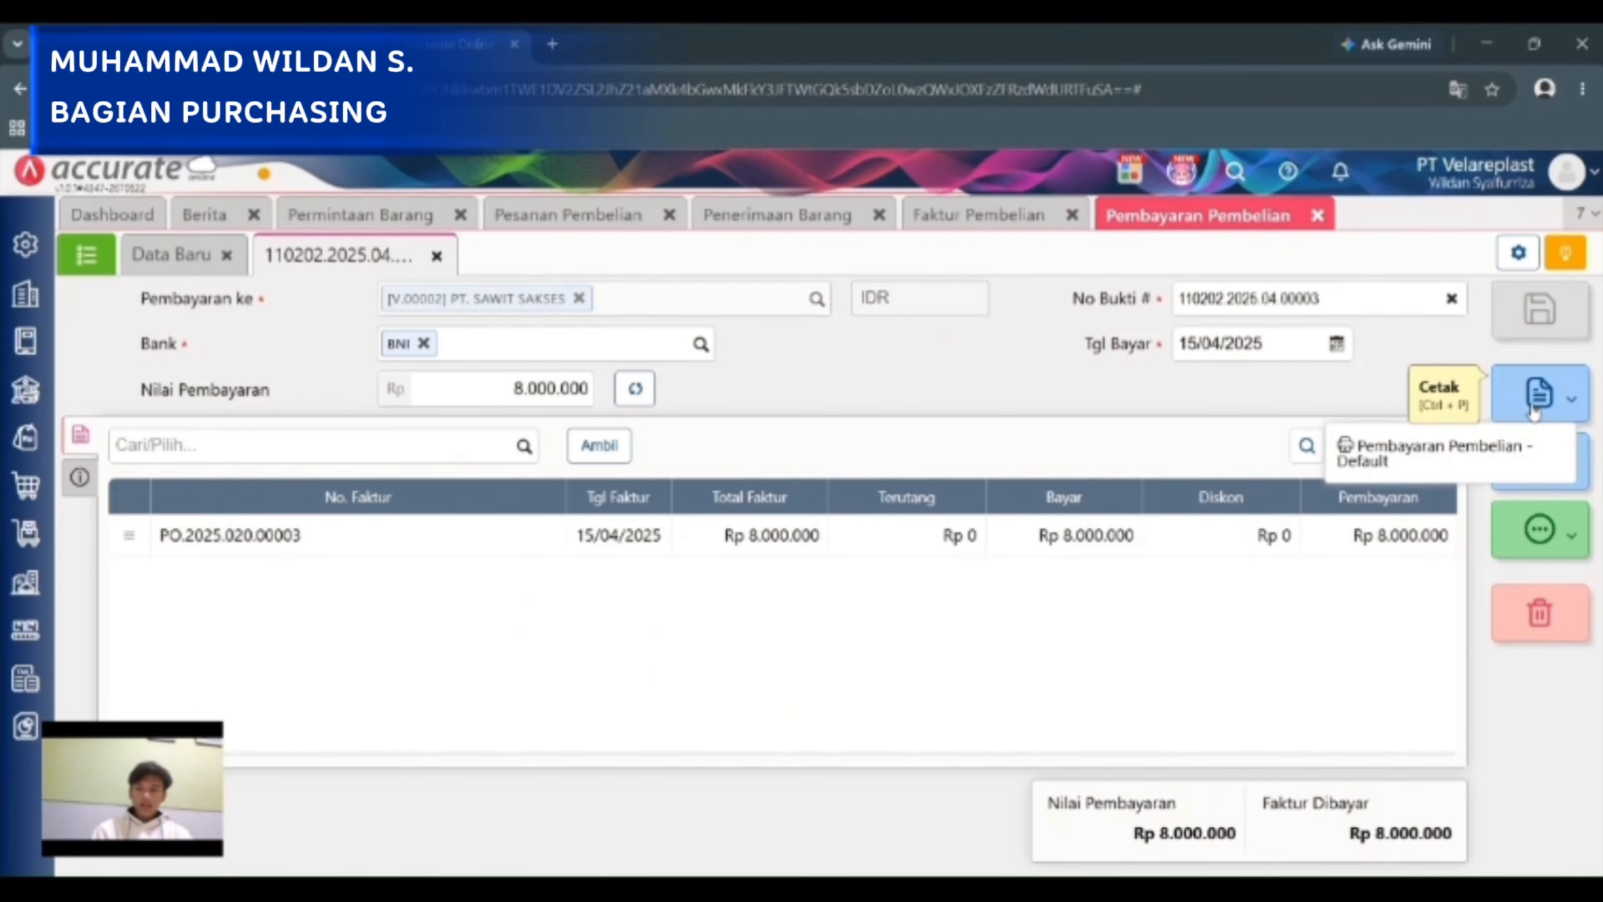
left_click(1224, 391)
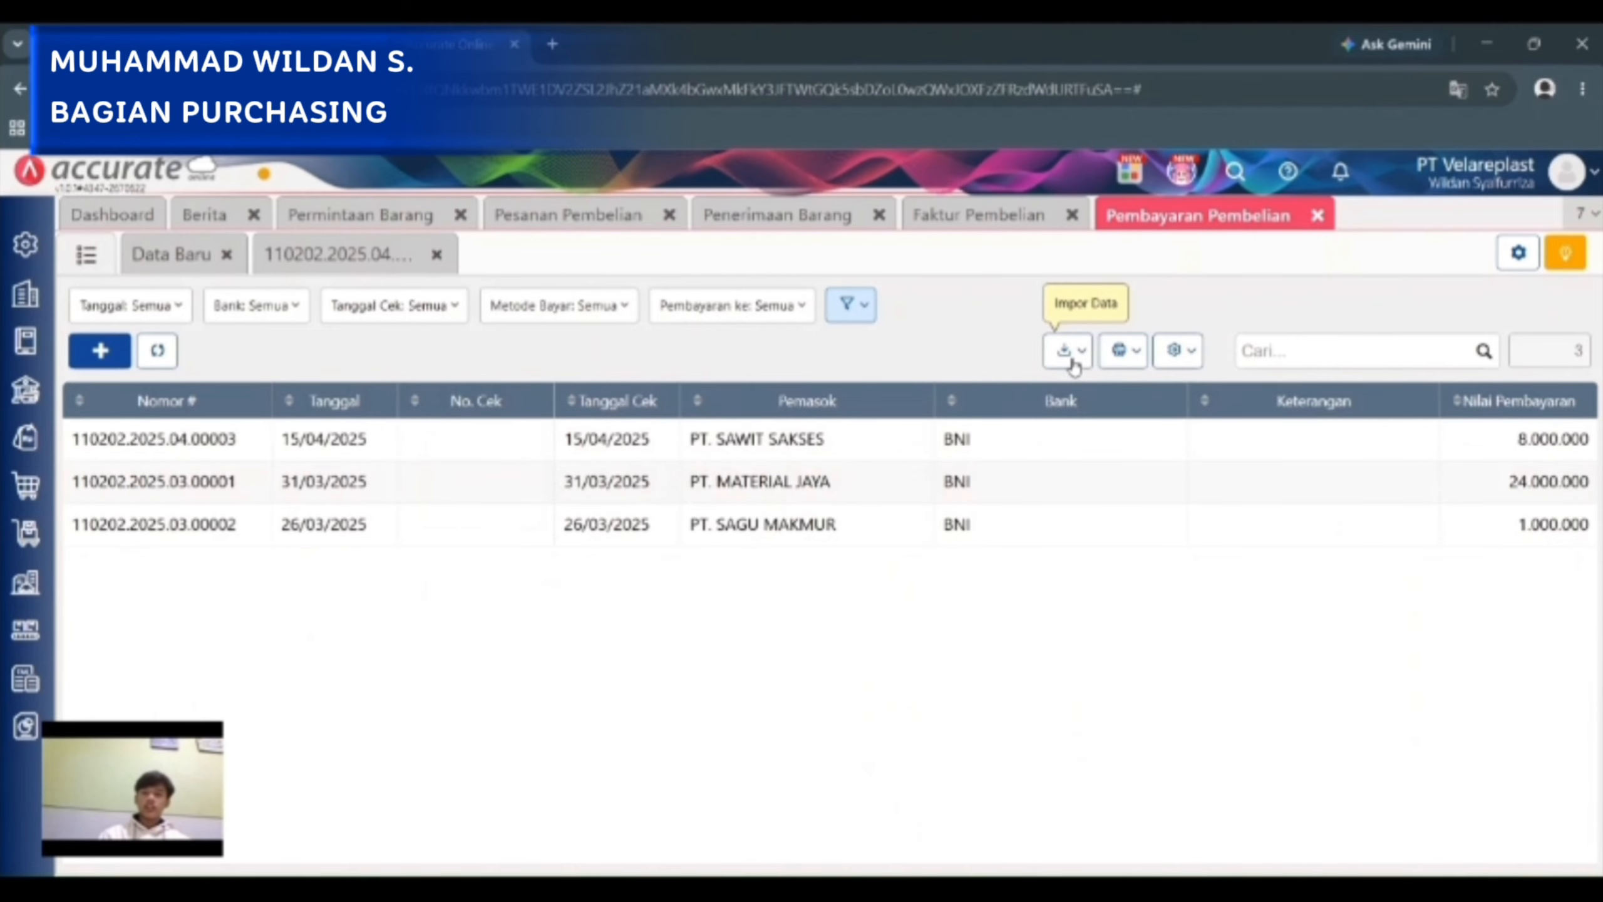
Preview the combined printout of the supplier payments from the Pembayaran Pembelian list.
left_click(1073, 360)
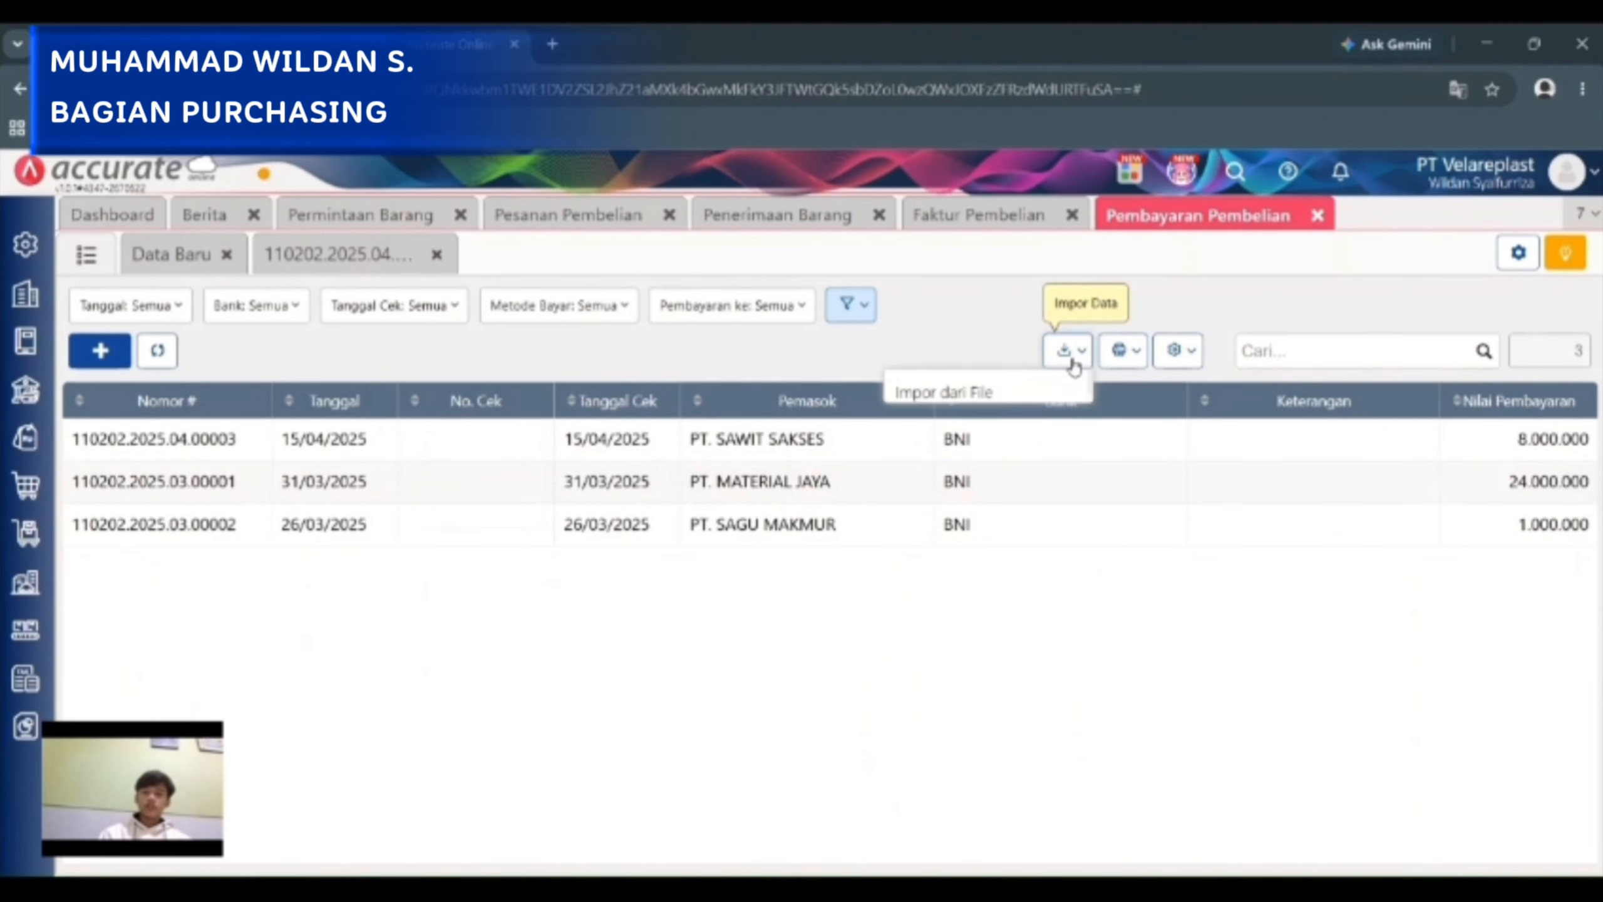
left_click(1120, 373)
left_click(1107, 430)
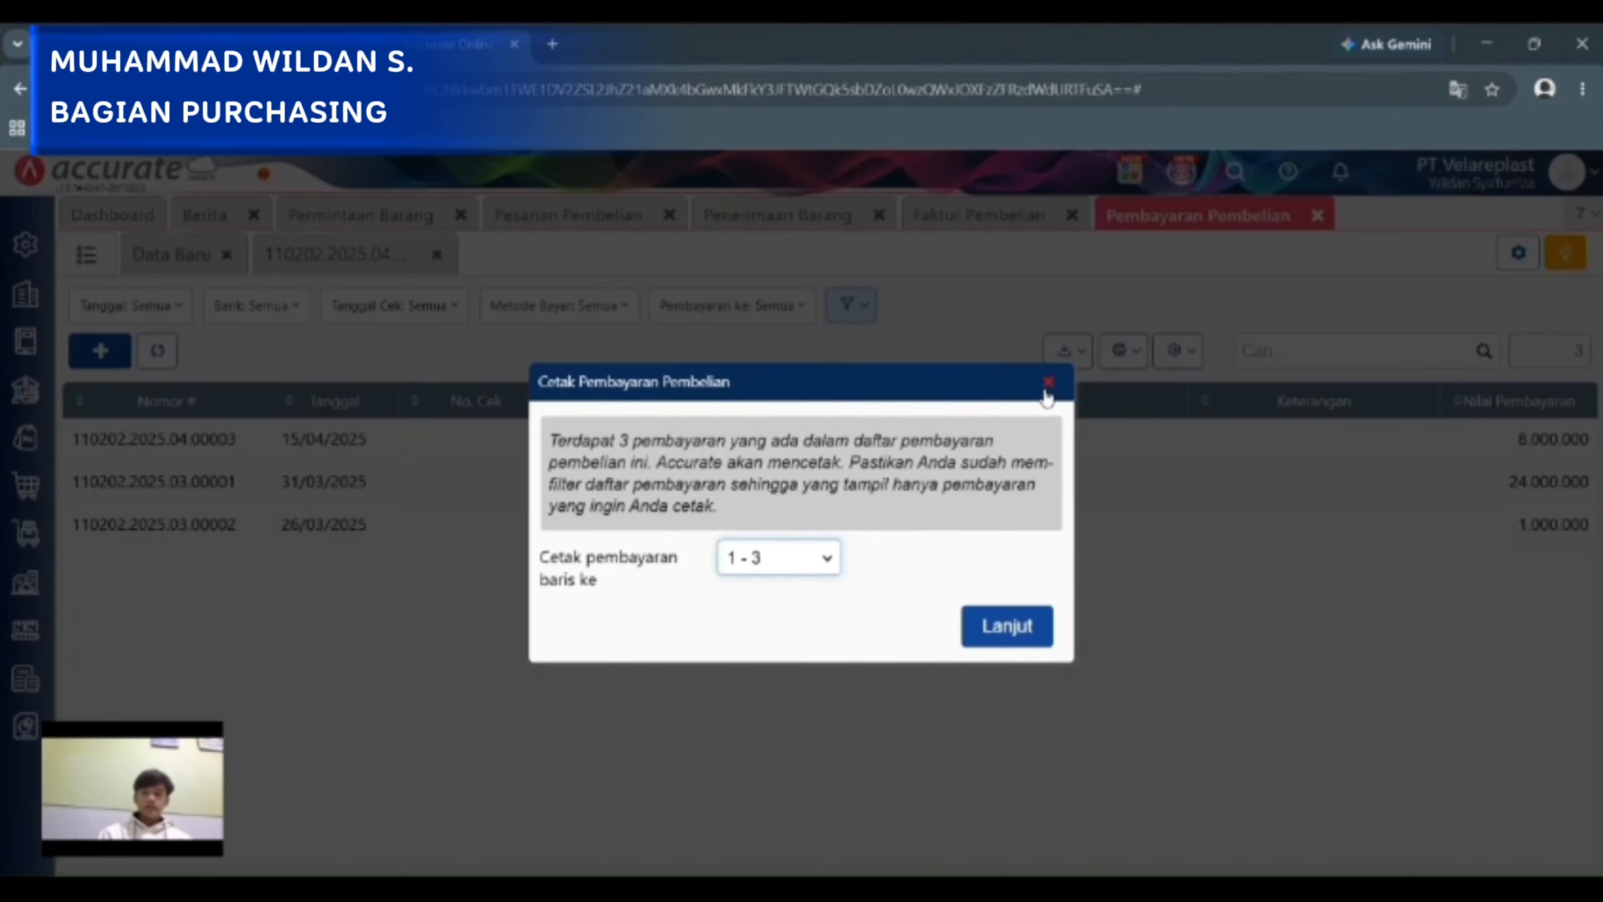
left_click(1020, 625)
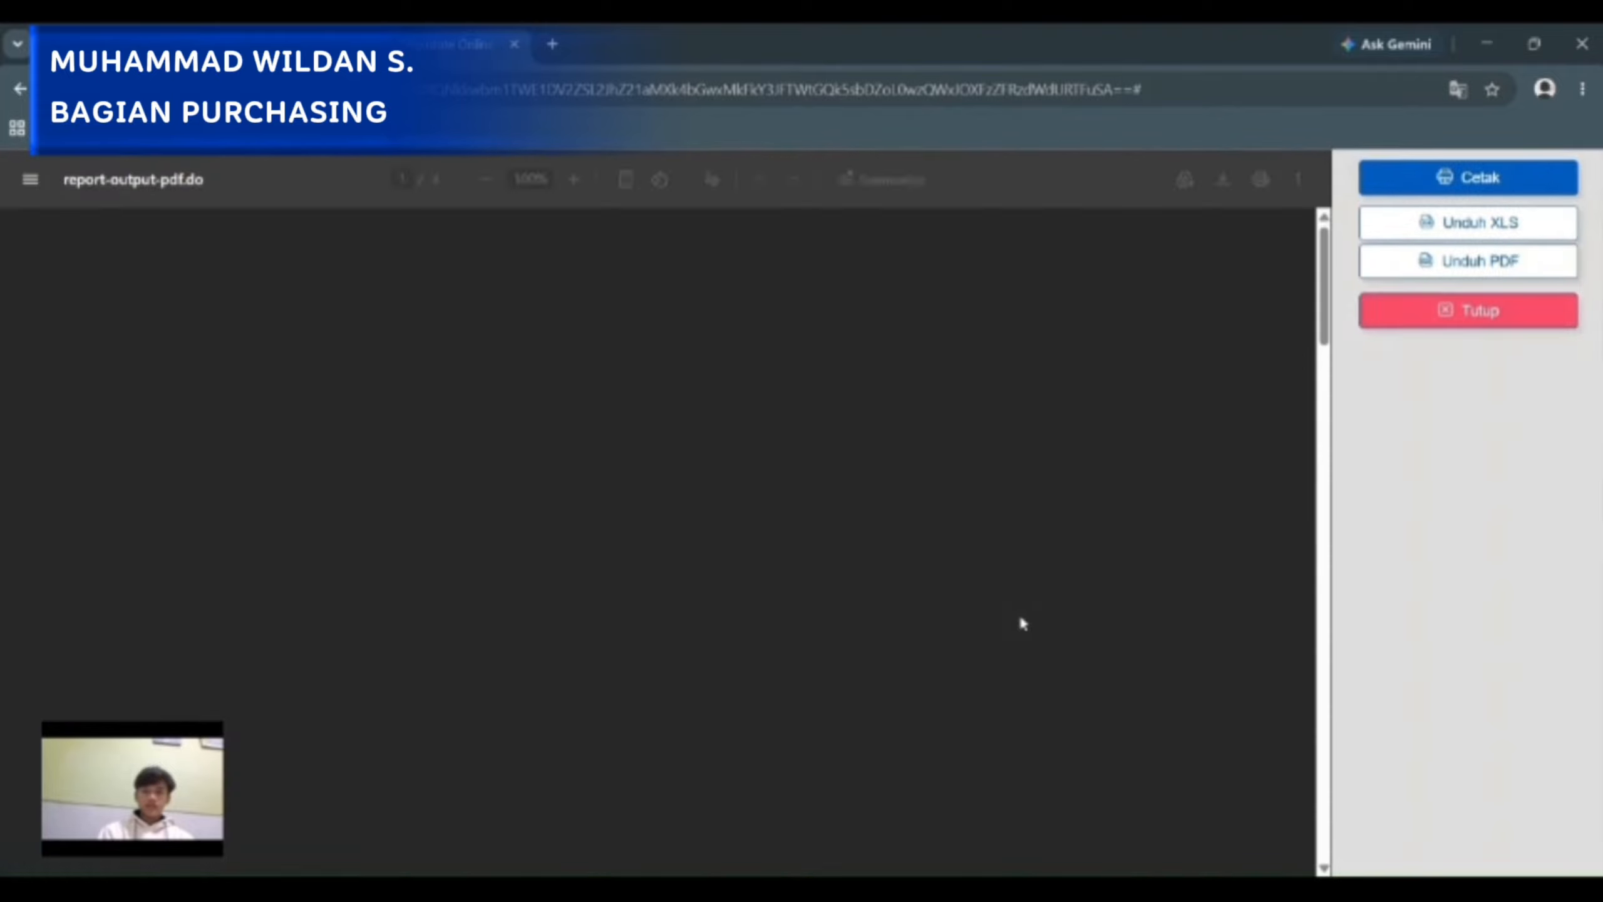
Examine the payment details and signature areas on the PT. SAWIT SAKSES and PT. MATERIAL JAYA payment pages and close the preview.
scroll(1023, 623, "down", 20)
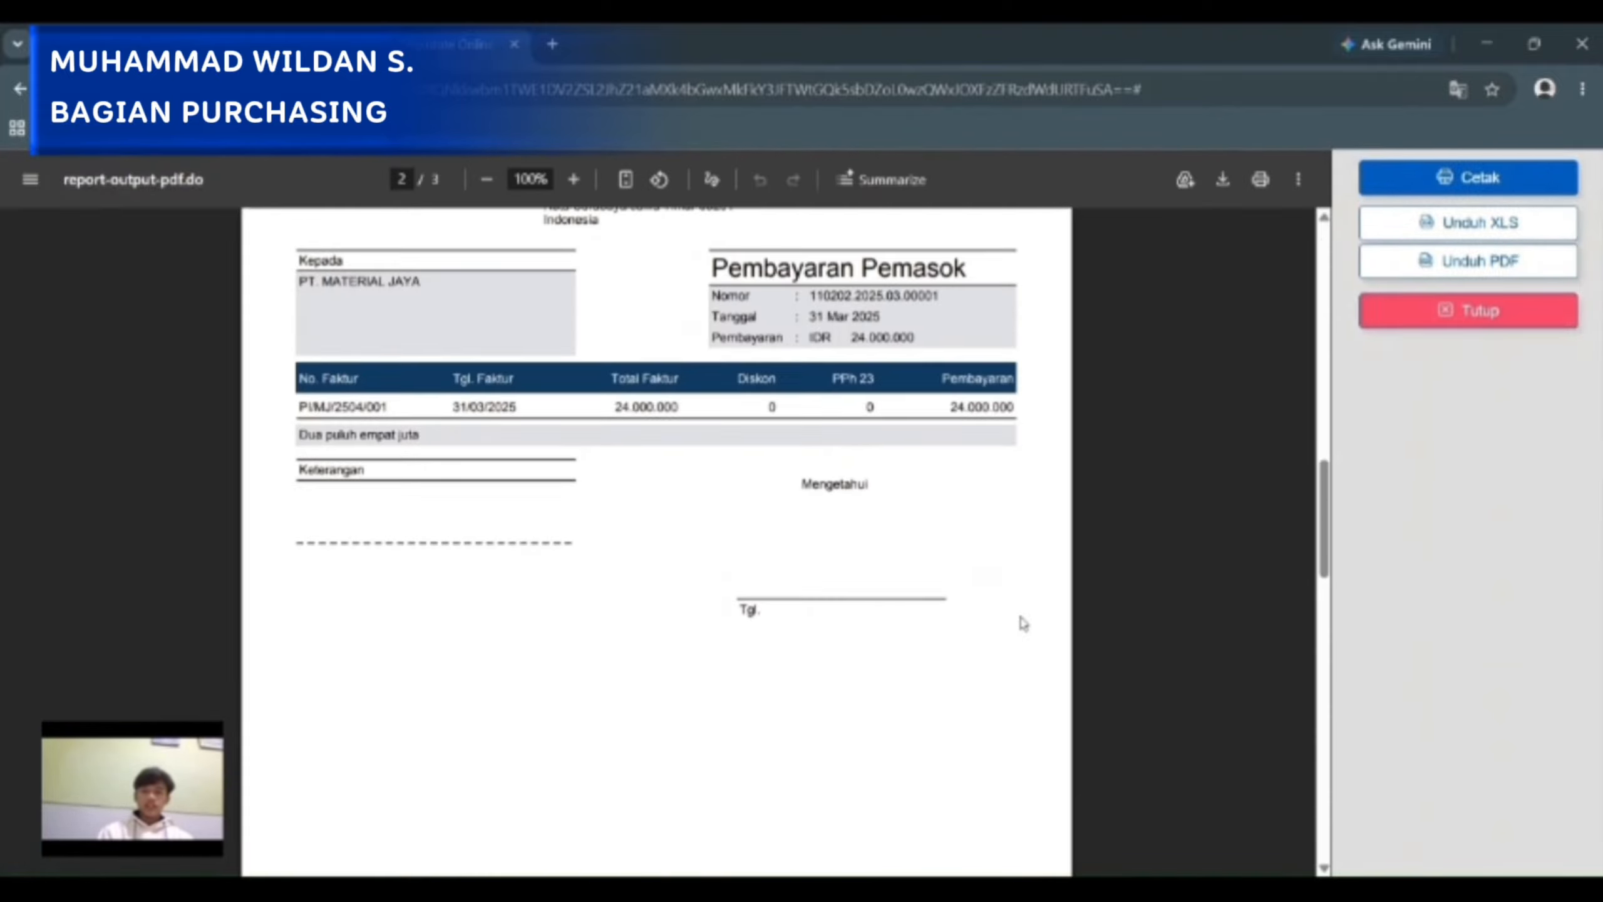
scroll(1024, 623, "up", 20)
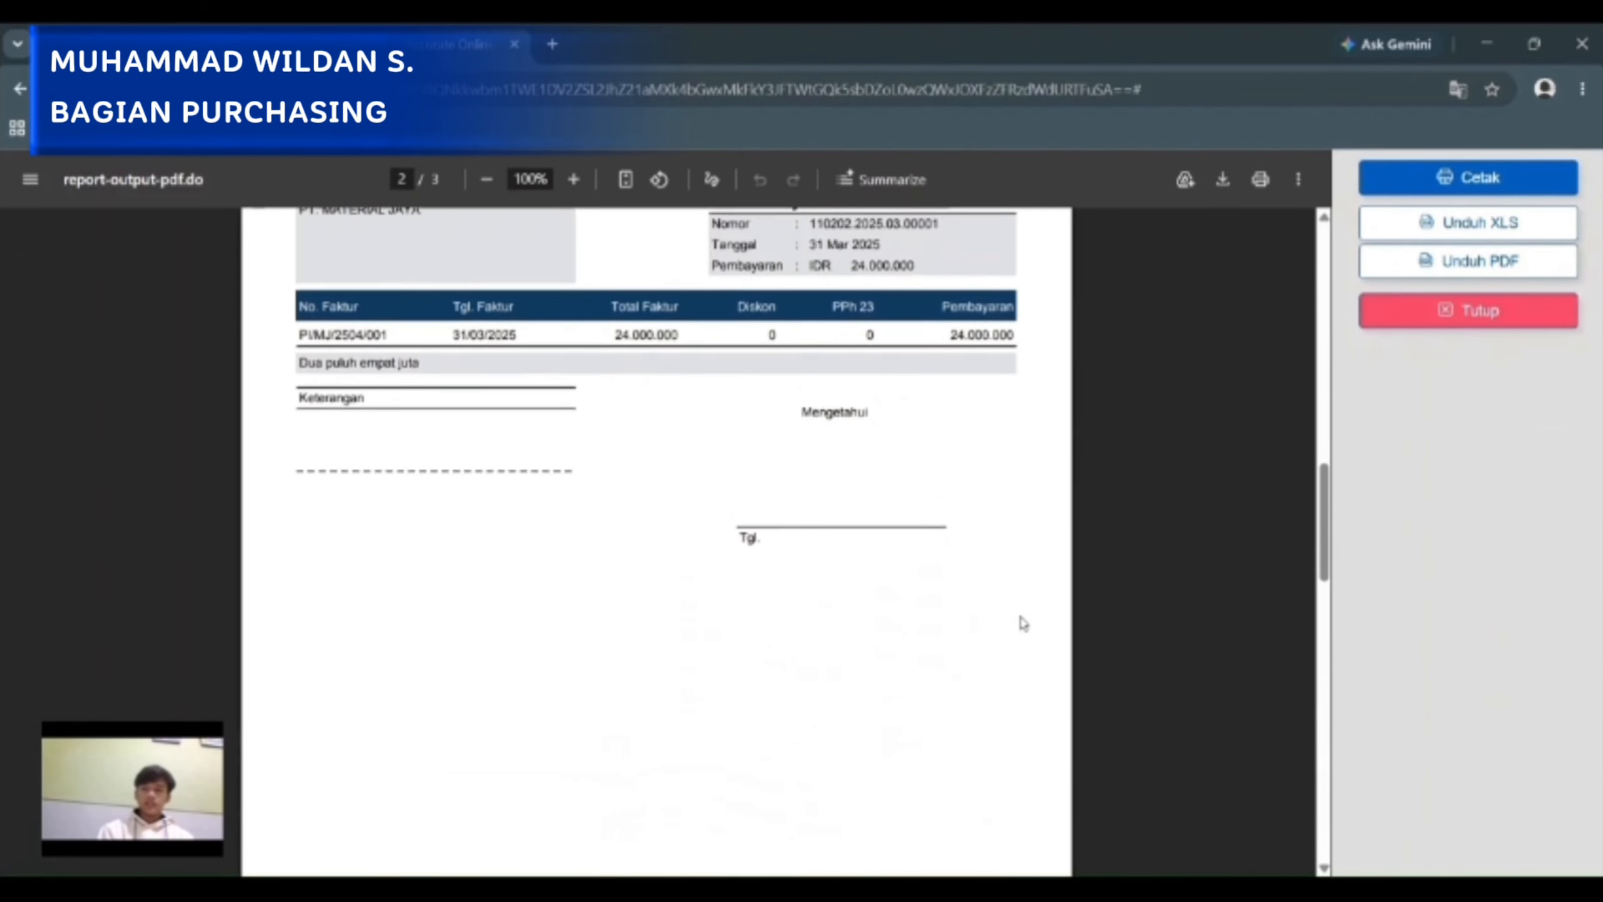
scroll(1023, 623, "up", 5)
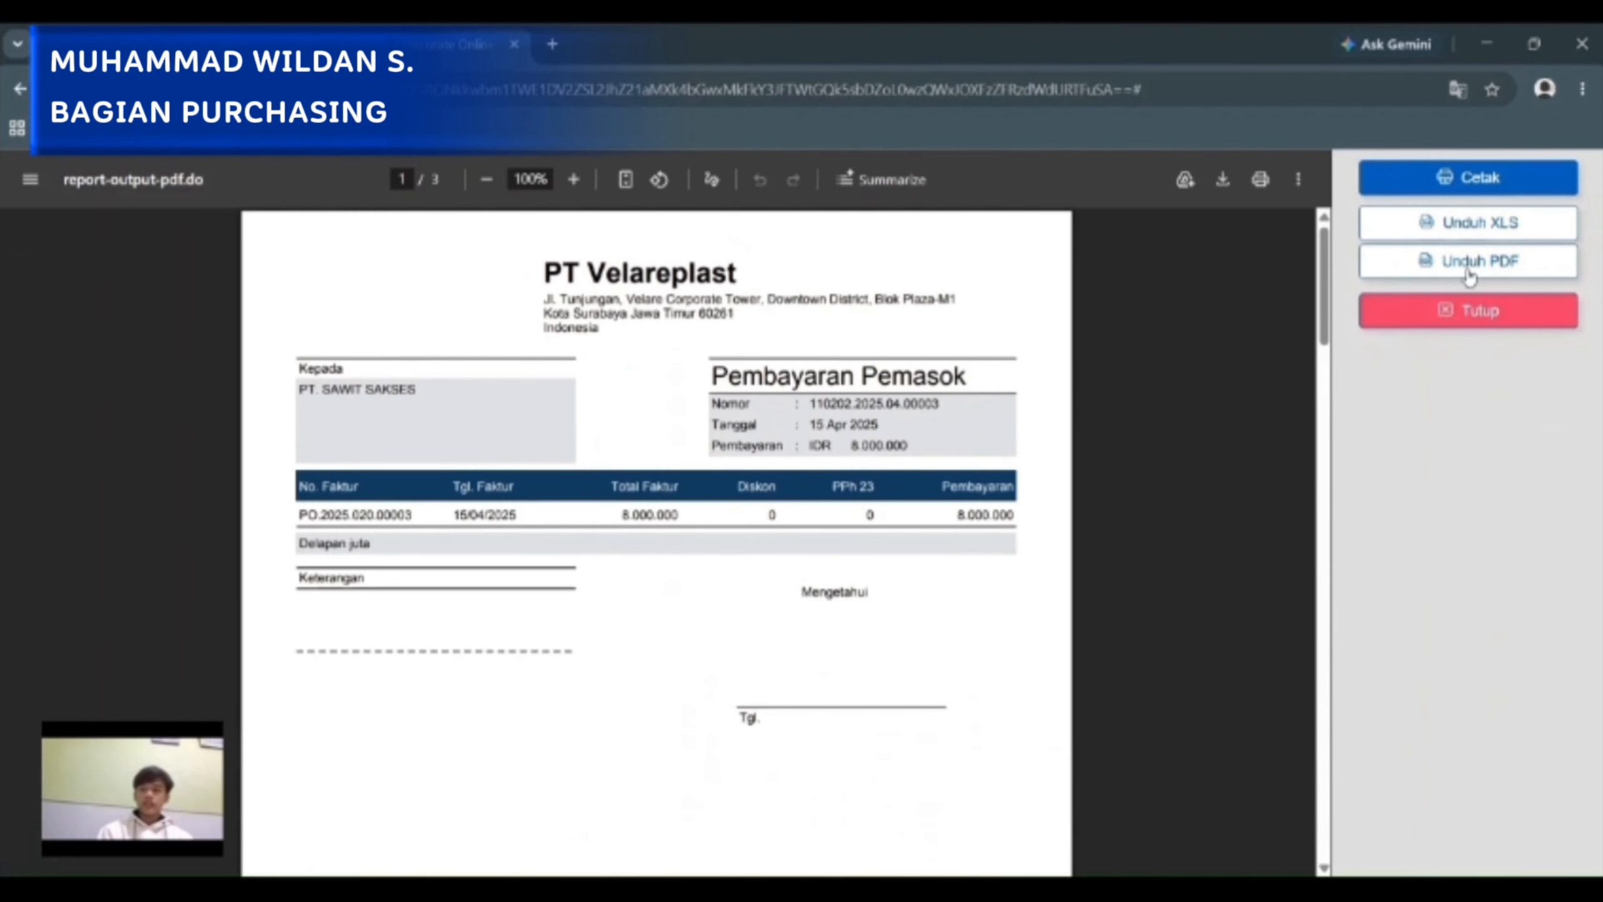
left_click(1449, 322)
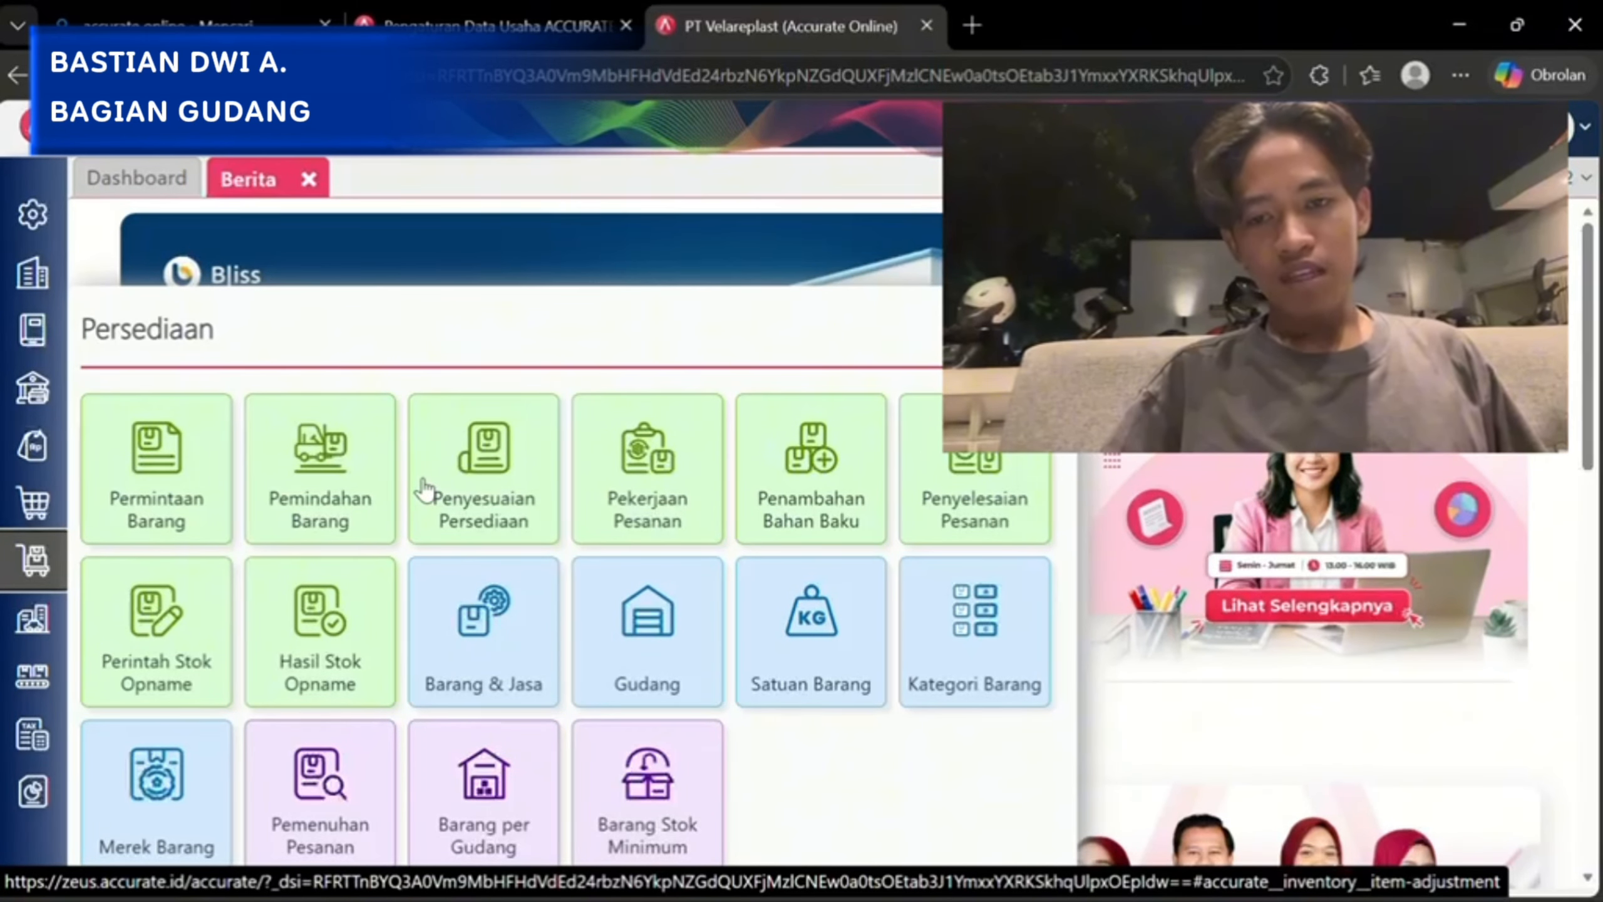
Start a new Permintaan Barang item request from Persediaan and add ADITIVE UV with a quantity of 1 KG.
left_click(155, 486)
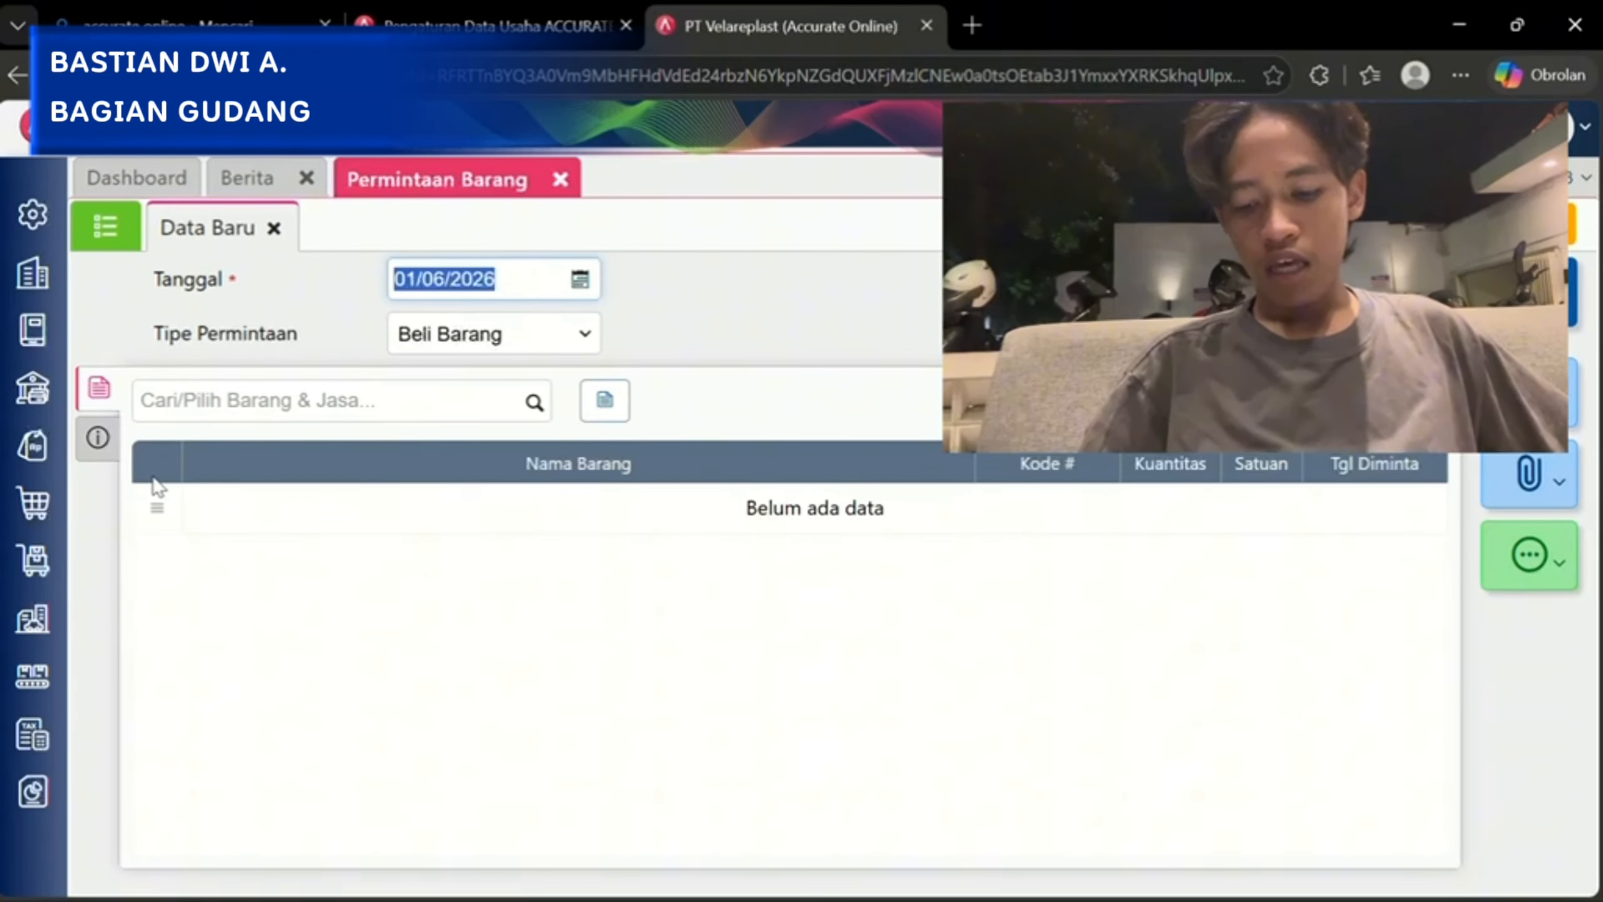
left_click(107, 228)
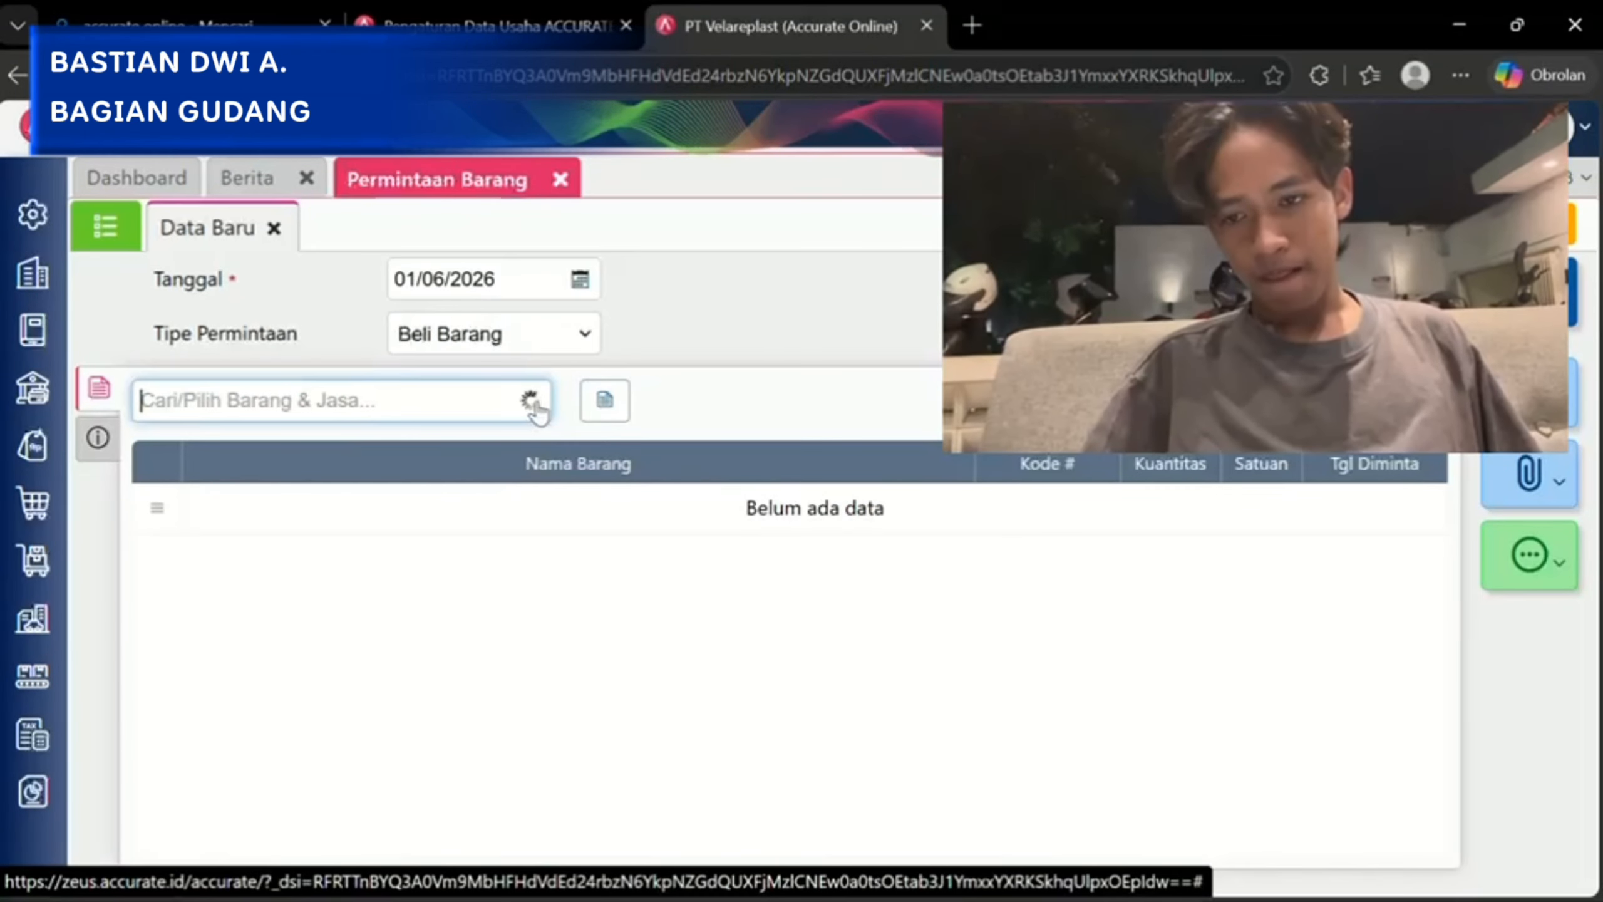
left_click(533, 402)
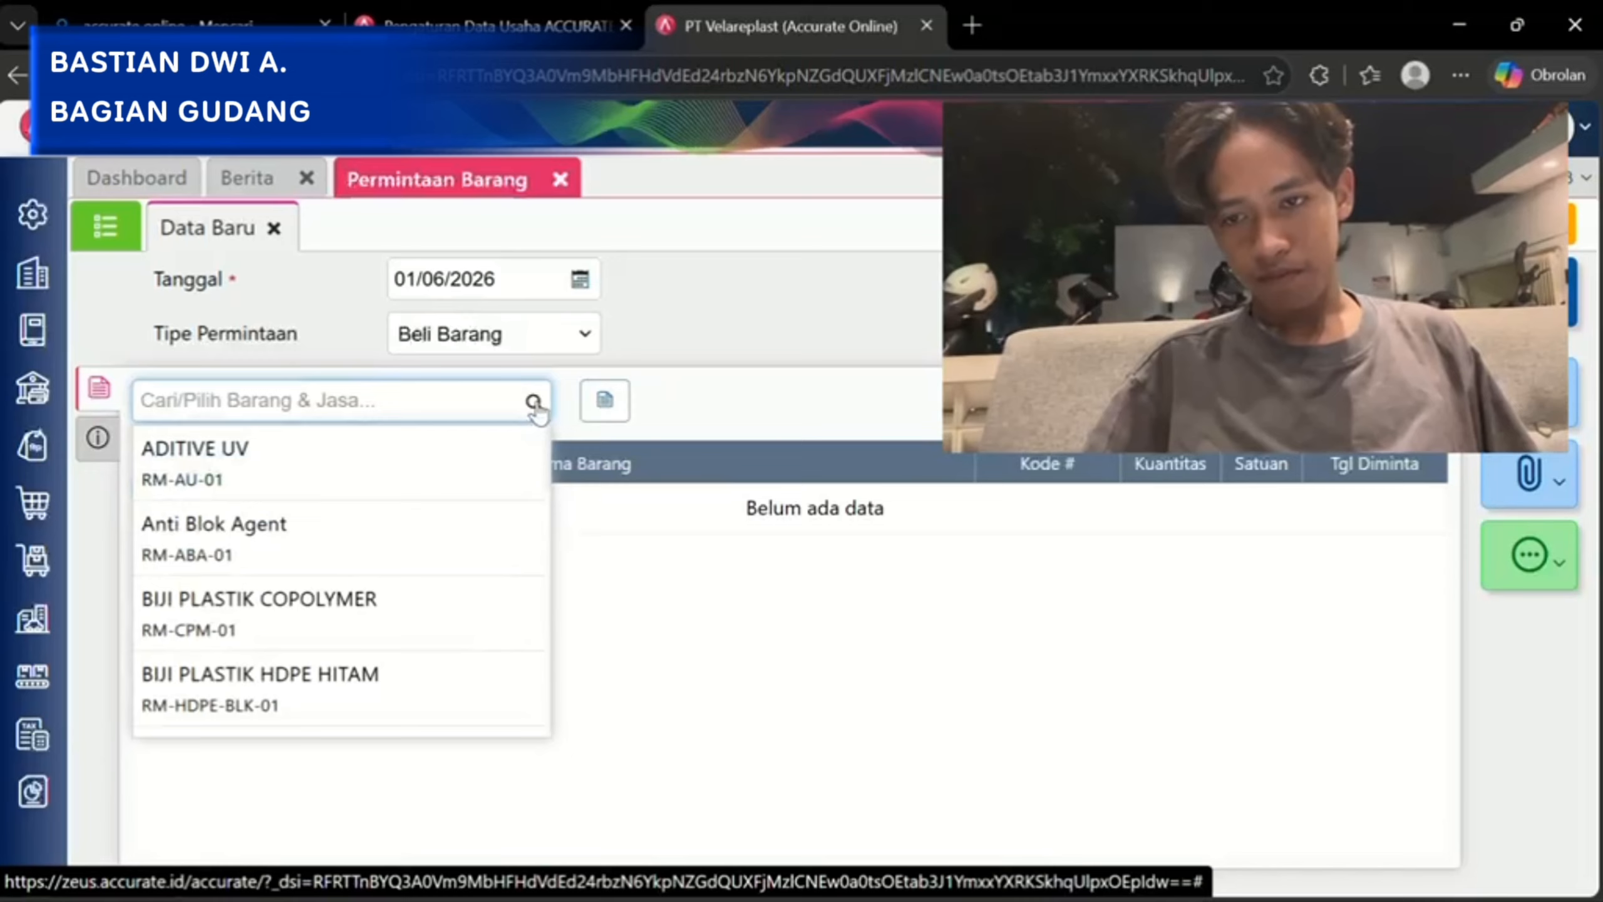
left_click(458, 487)
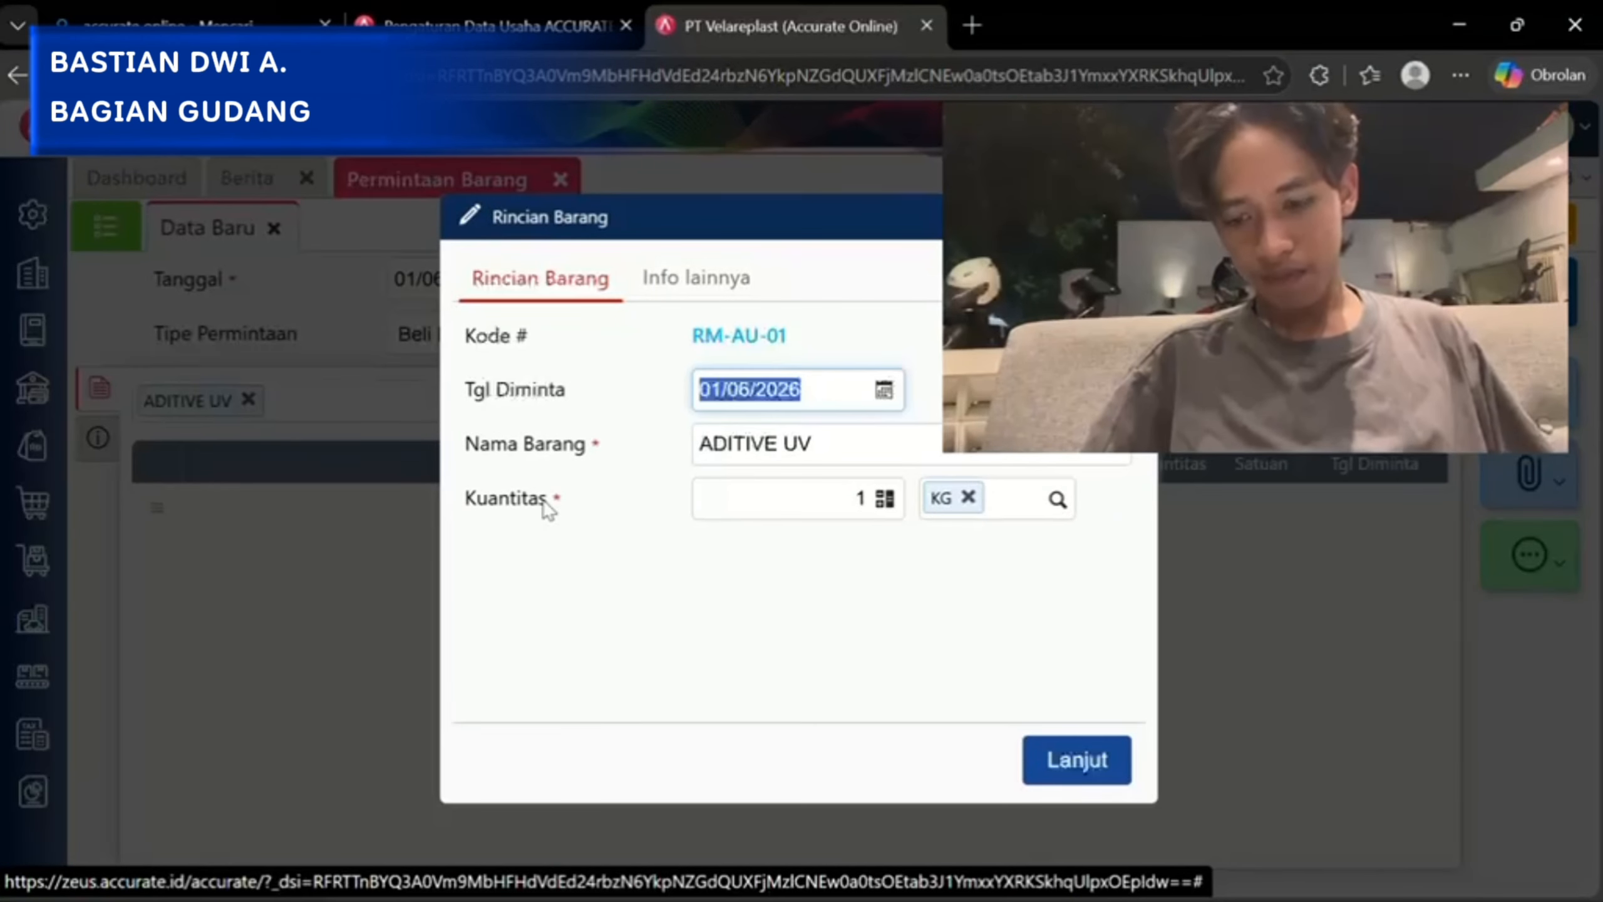
left_click(1070, 759)
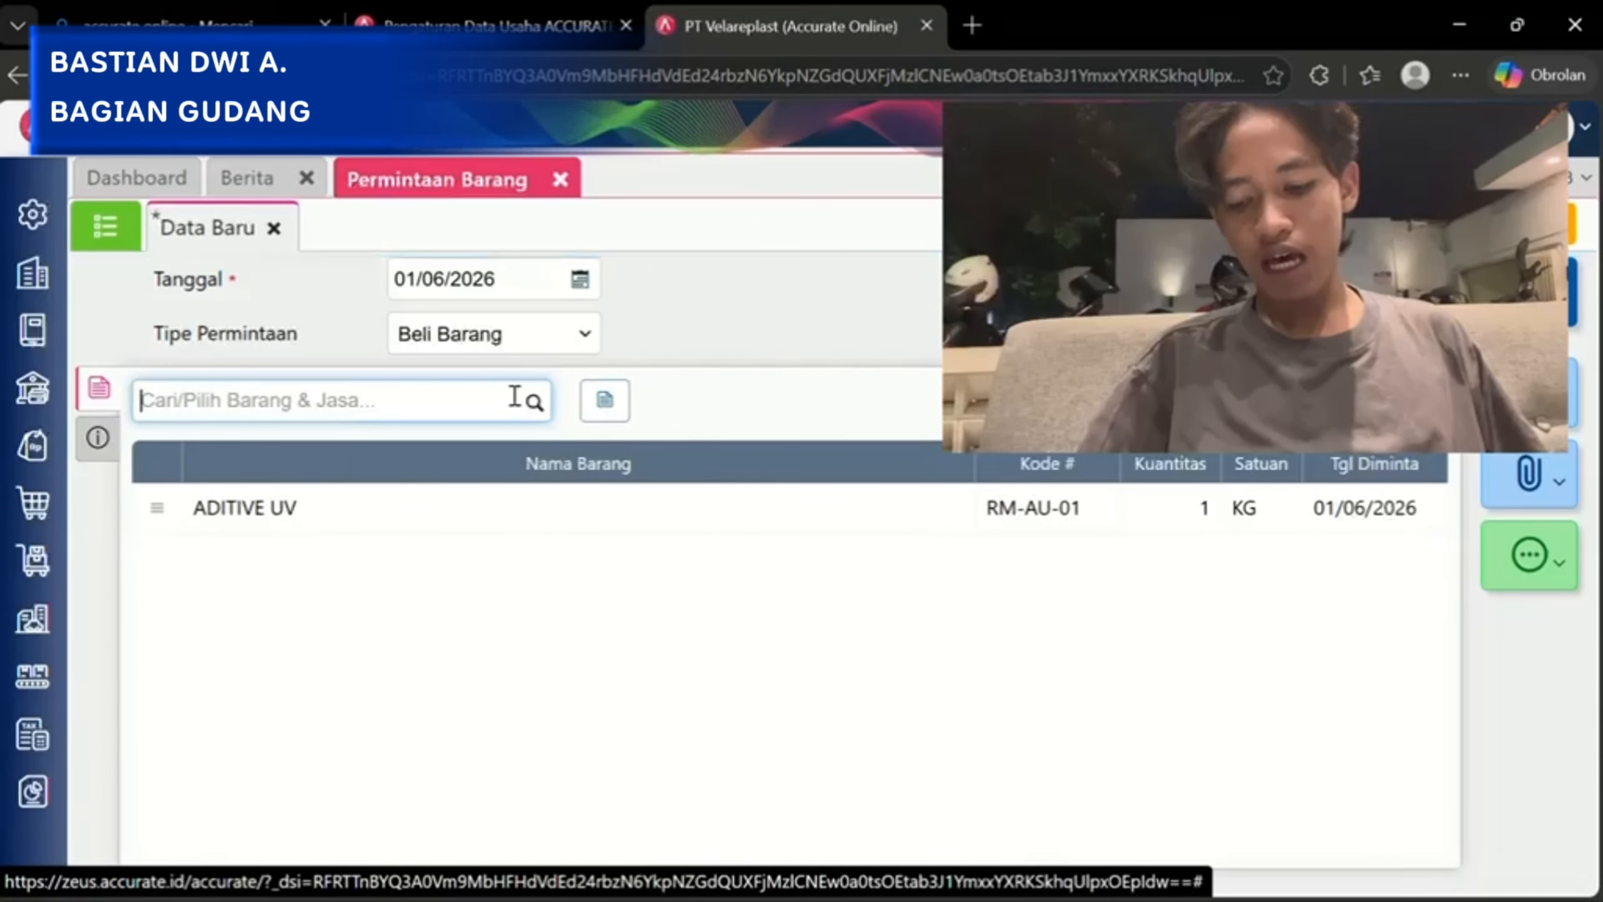
Open the PT. MATERIAL JAYA item request from the Permintaan Barang list and examine its requested materials, quantities, units and request dates.
left_click(105, 227)
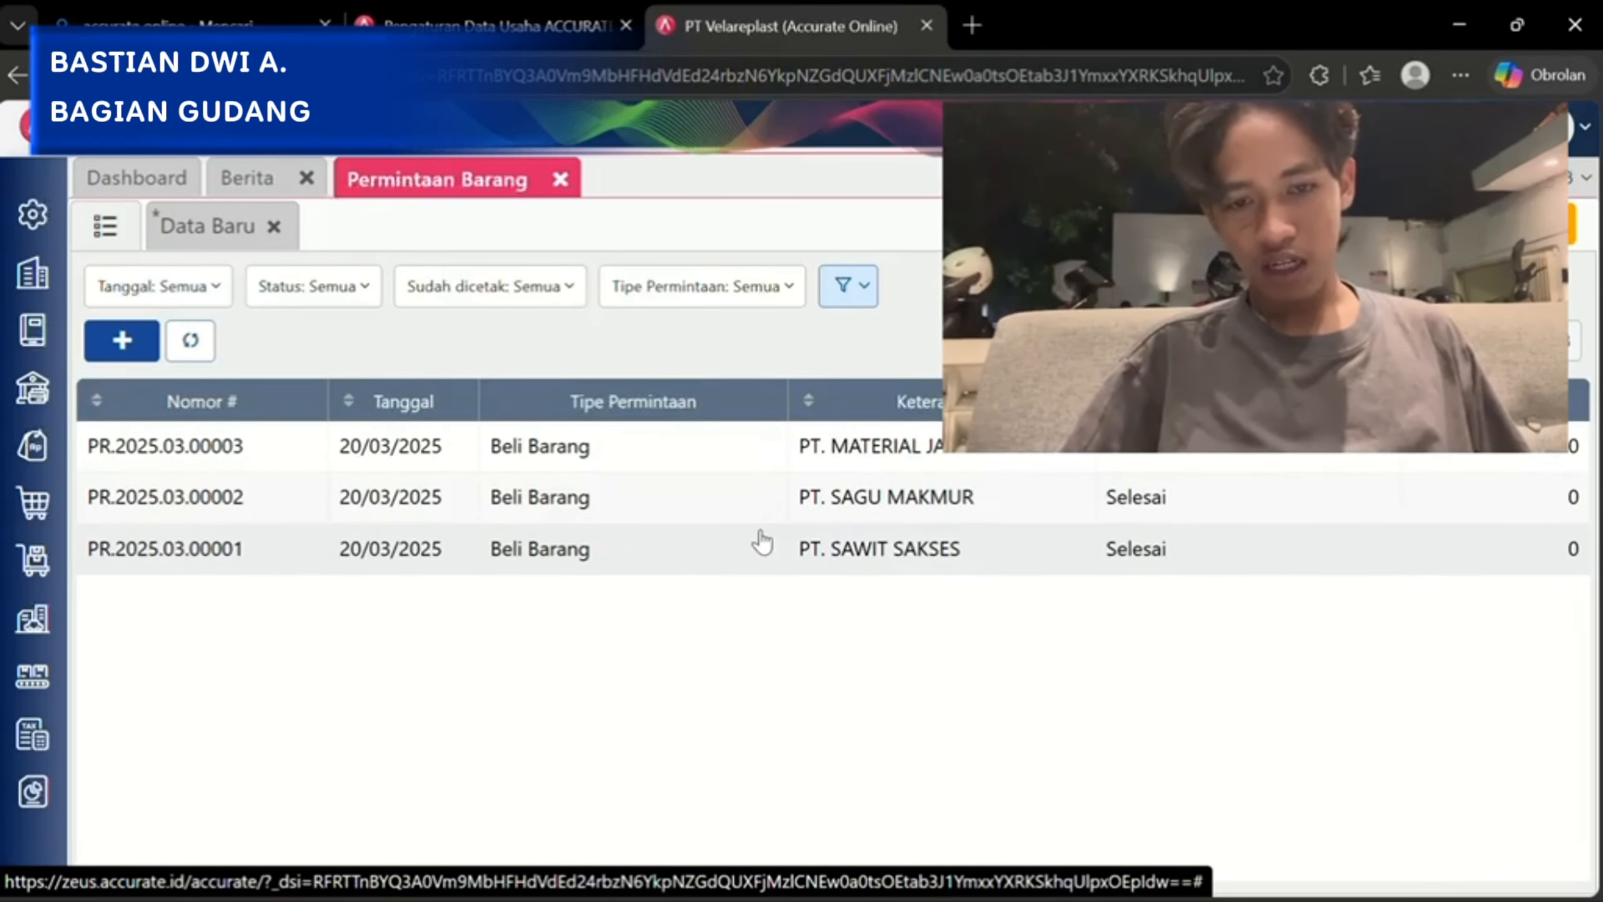
left_click(851, 446)
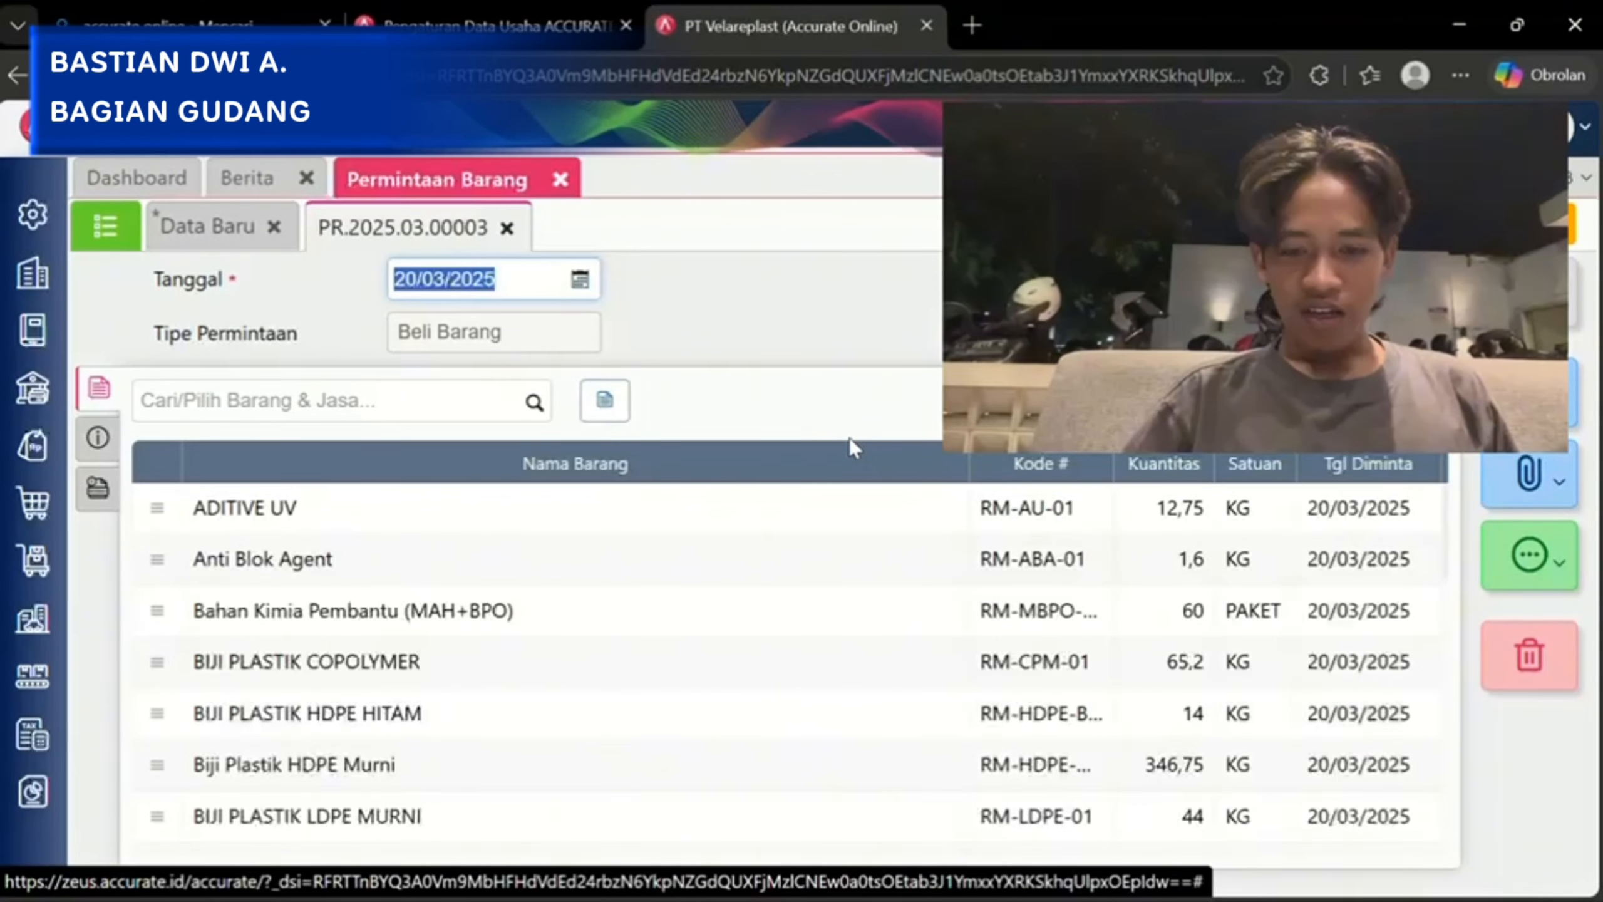
scroll(859, 695, "down", 4)
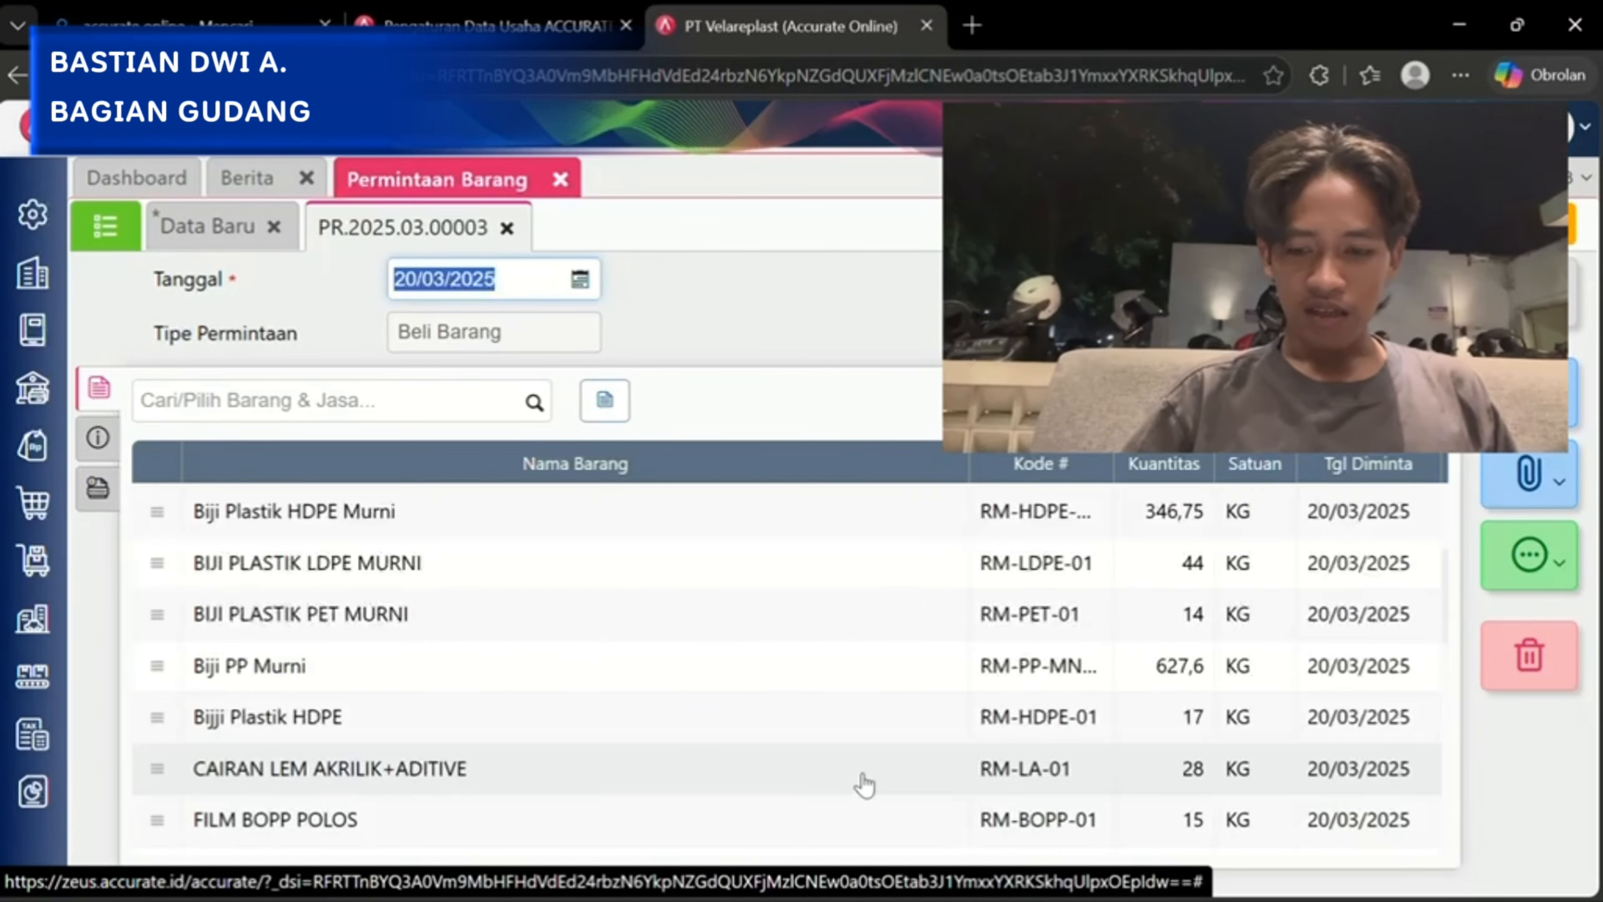
scroll(865, 784, "up", 5)
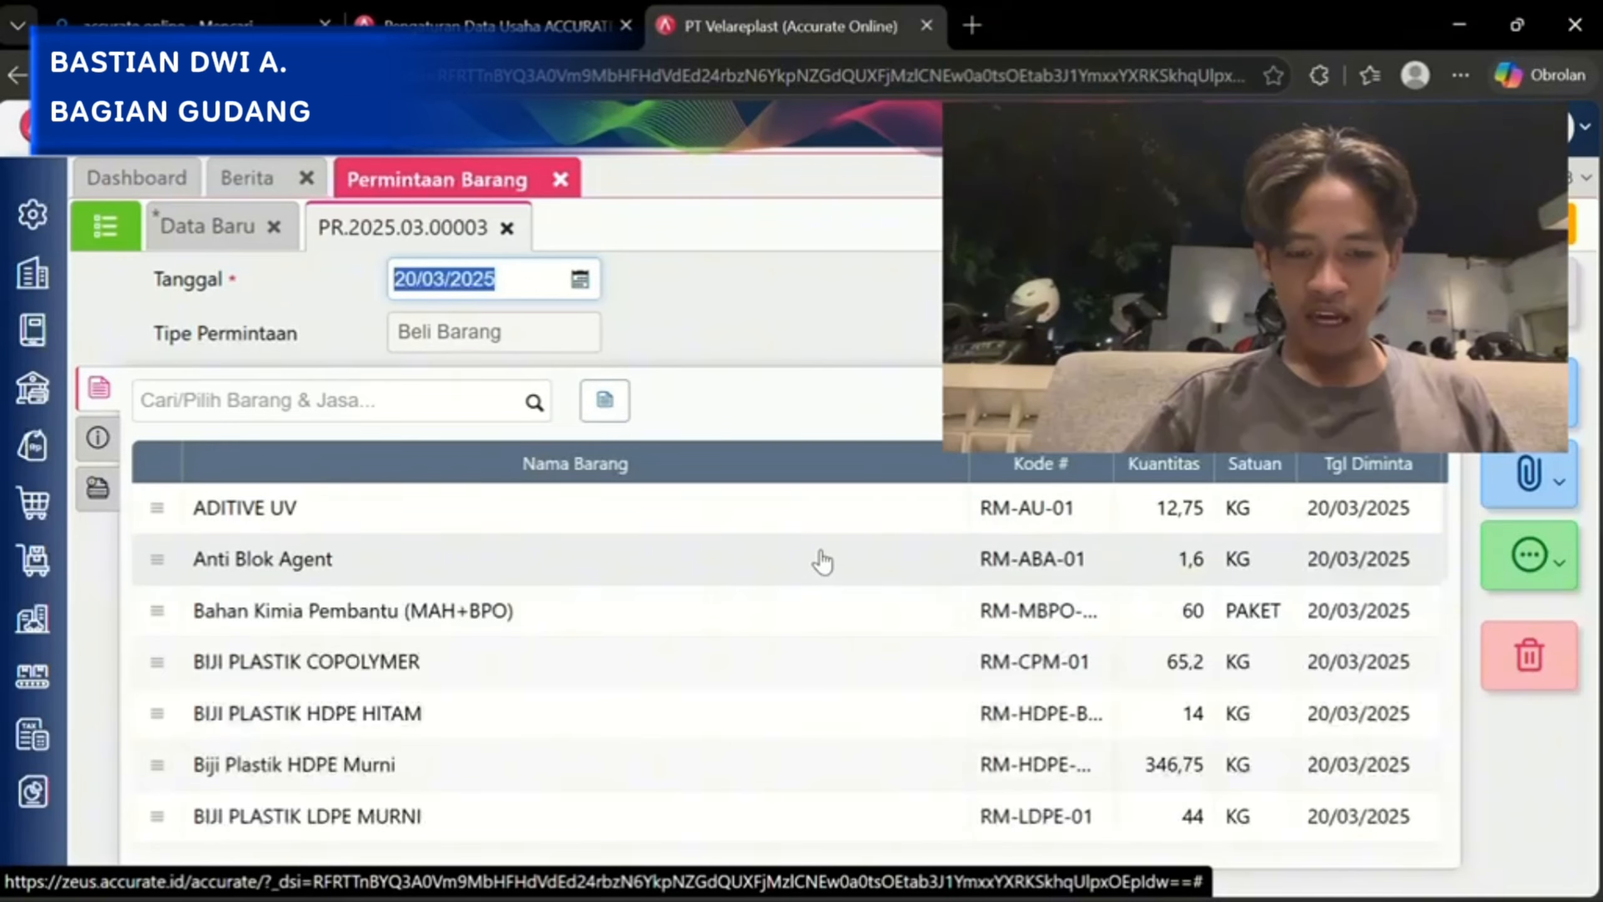
scroll(820, 499, "down", 1)
scroll(821, 499, "down", 3)
scroll(820, 499, "up", 2)
scroll(820, 499, "down", 6)
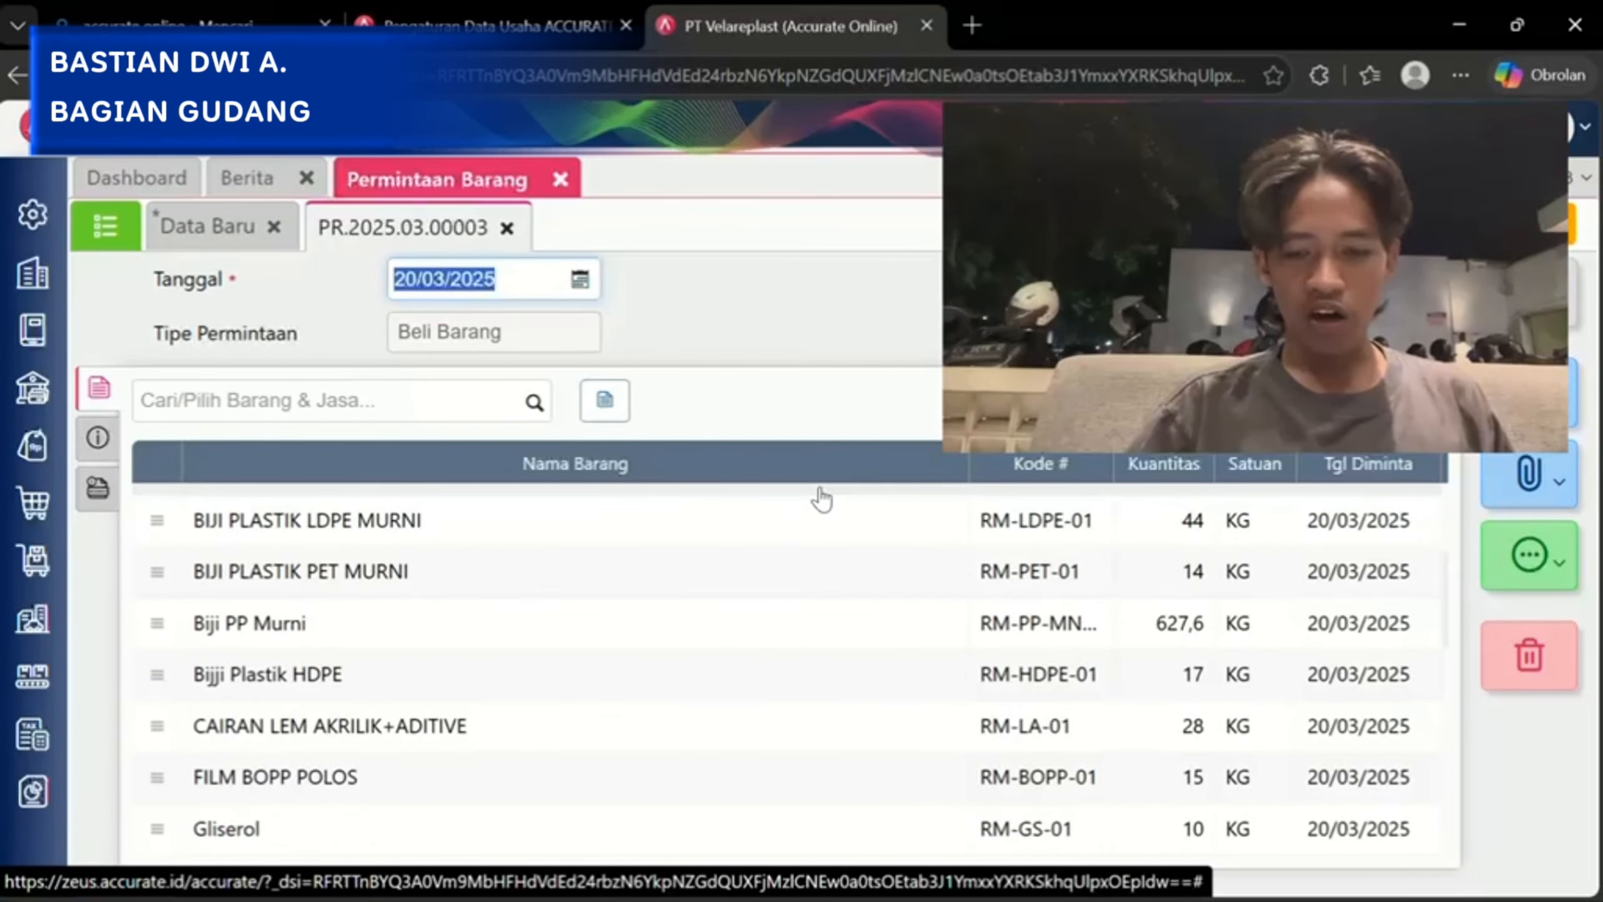
scroll(827, 688, "up", 7)
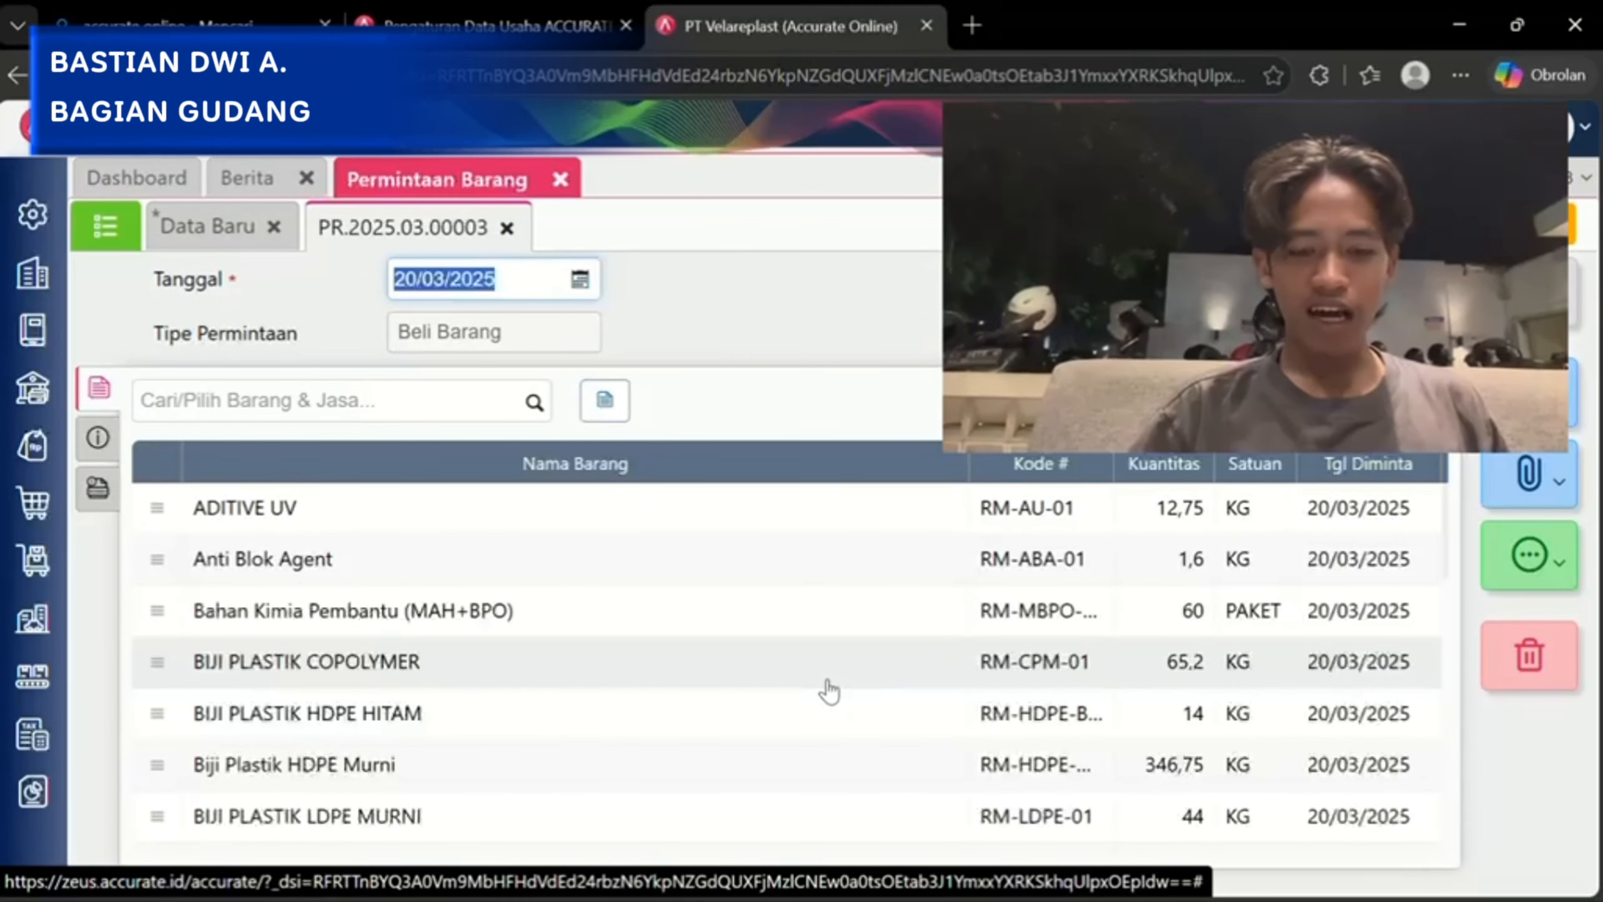
scroll(828, 690, "down", 2)
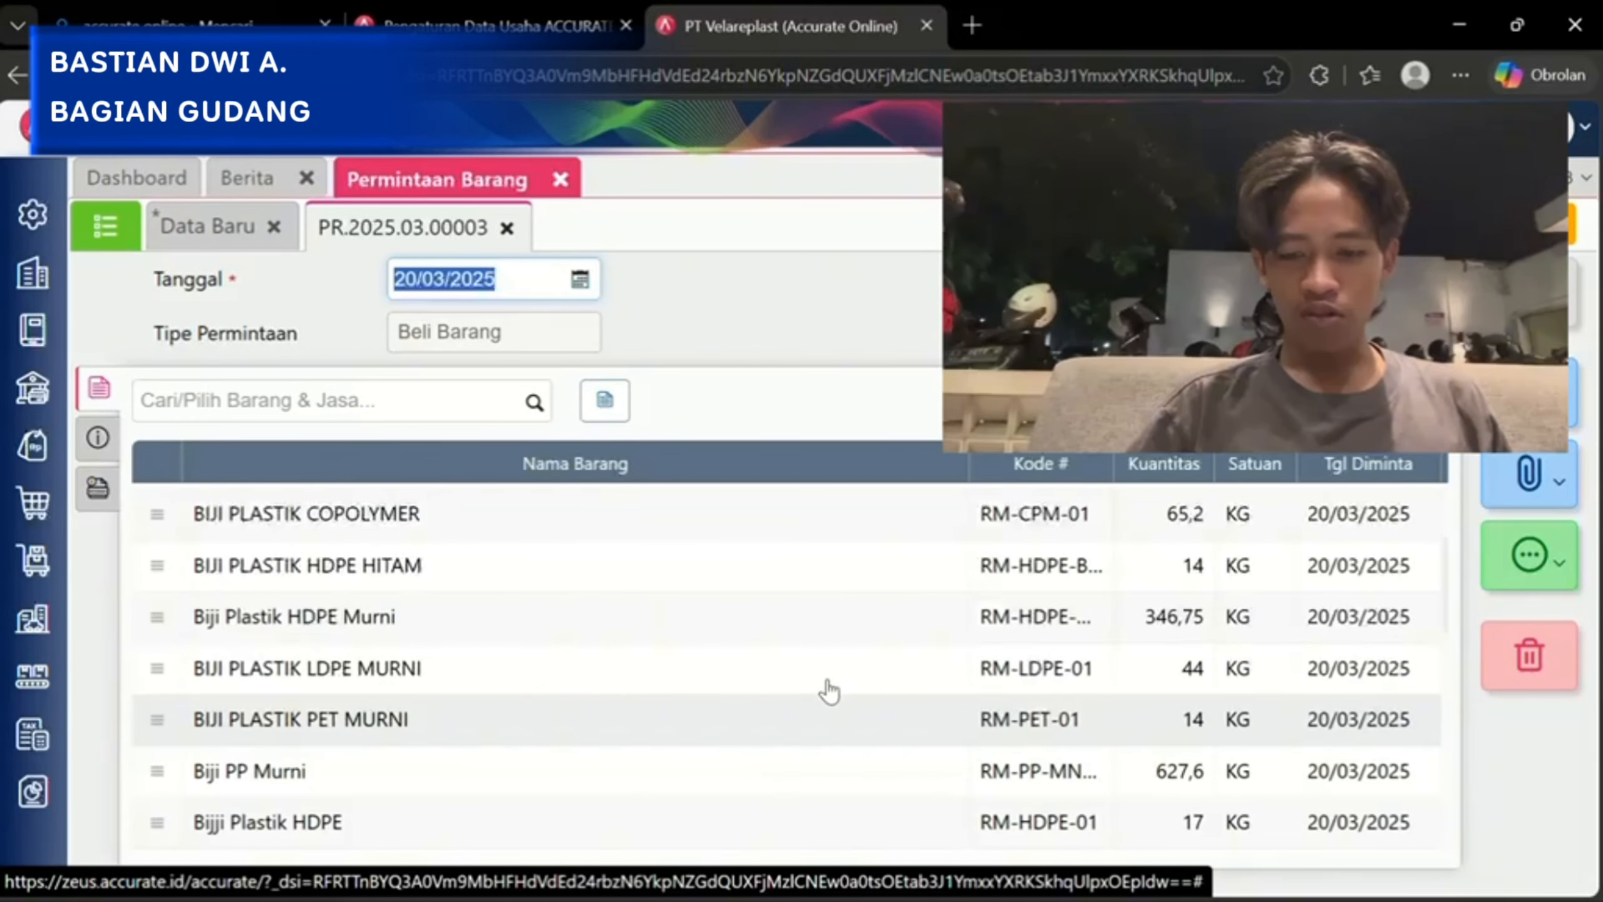
scroll(828, 690, "up", 2)
scroll(828, 690, "down", 2)
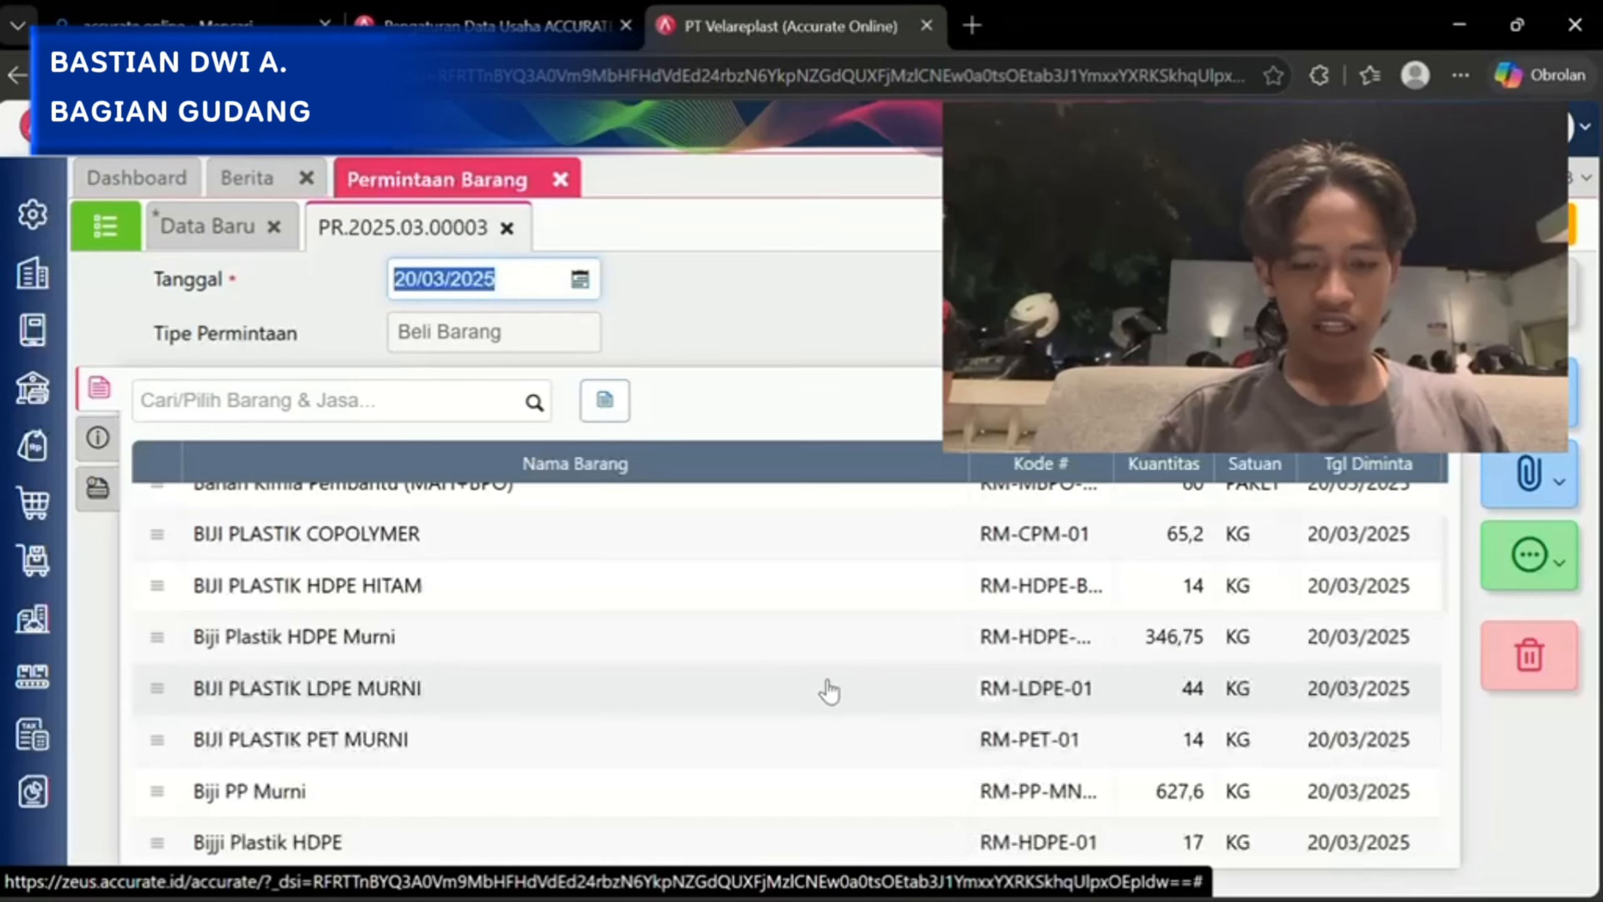
scroll(829, 690, "down", 5)
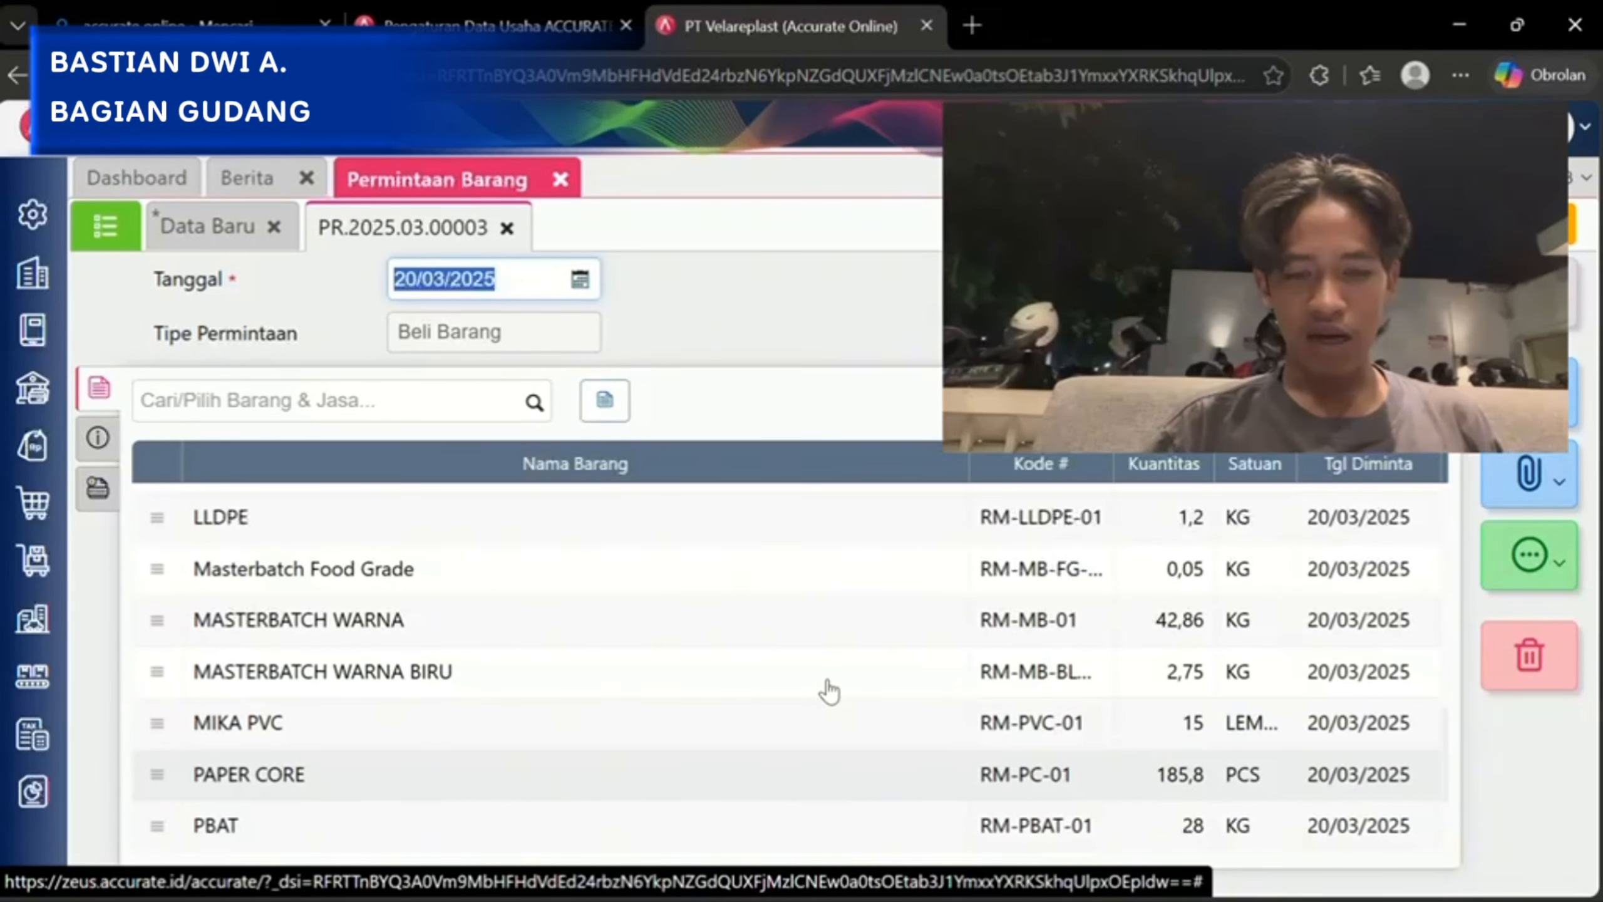
scroll(828, 690, "up", 6)
scroll(828, 690, "down", 10)
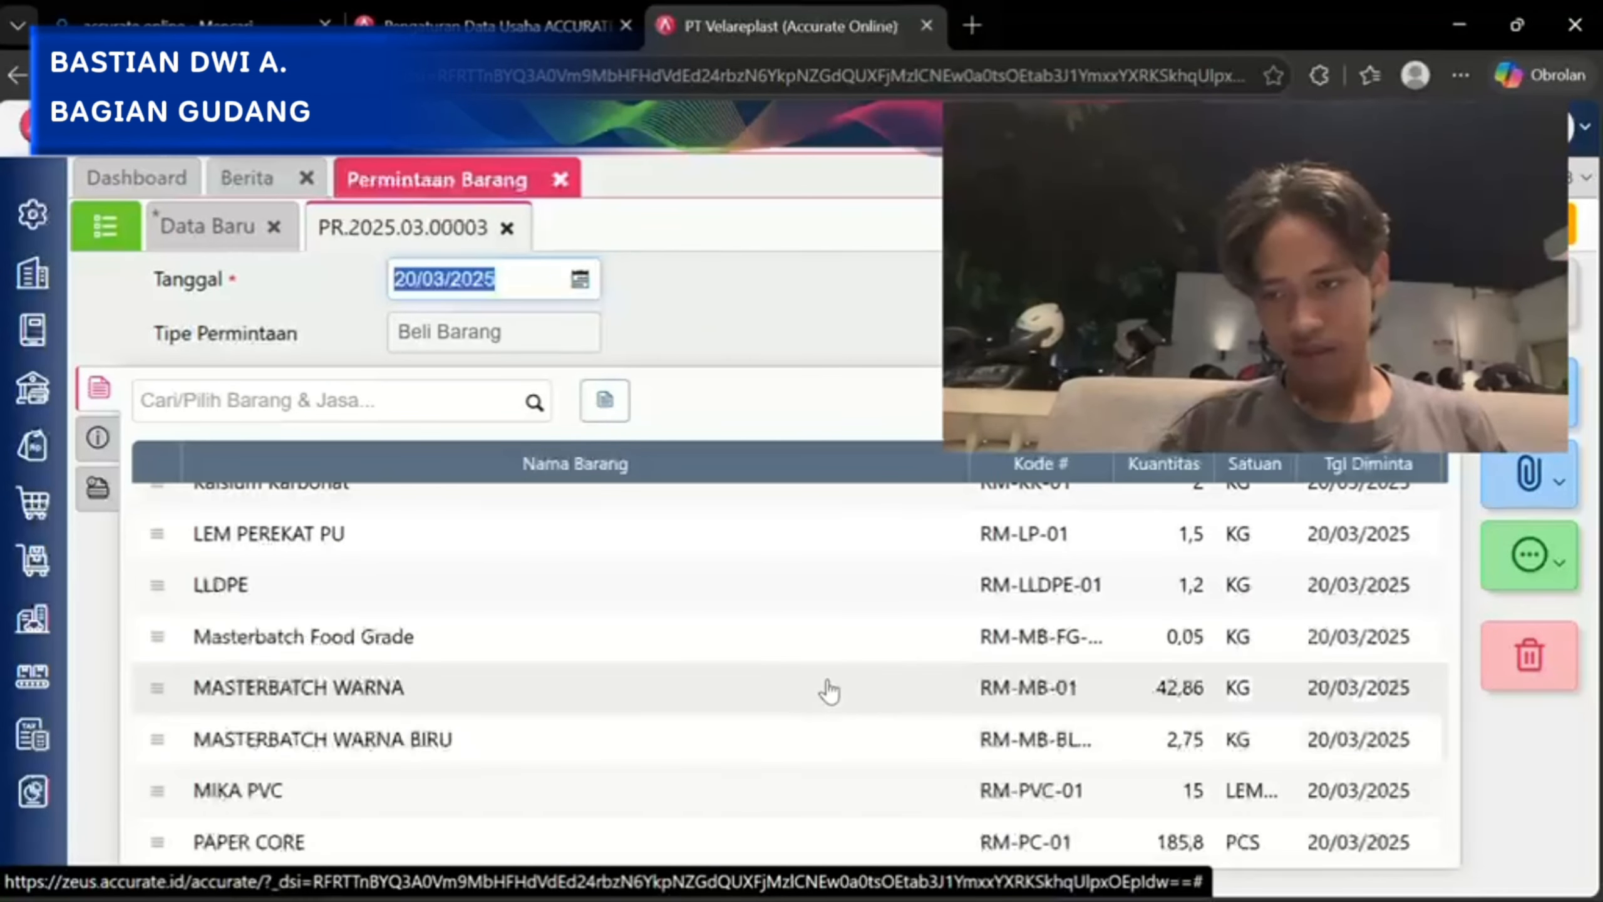
scroll(828, 690, "up", 8)
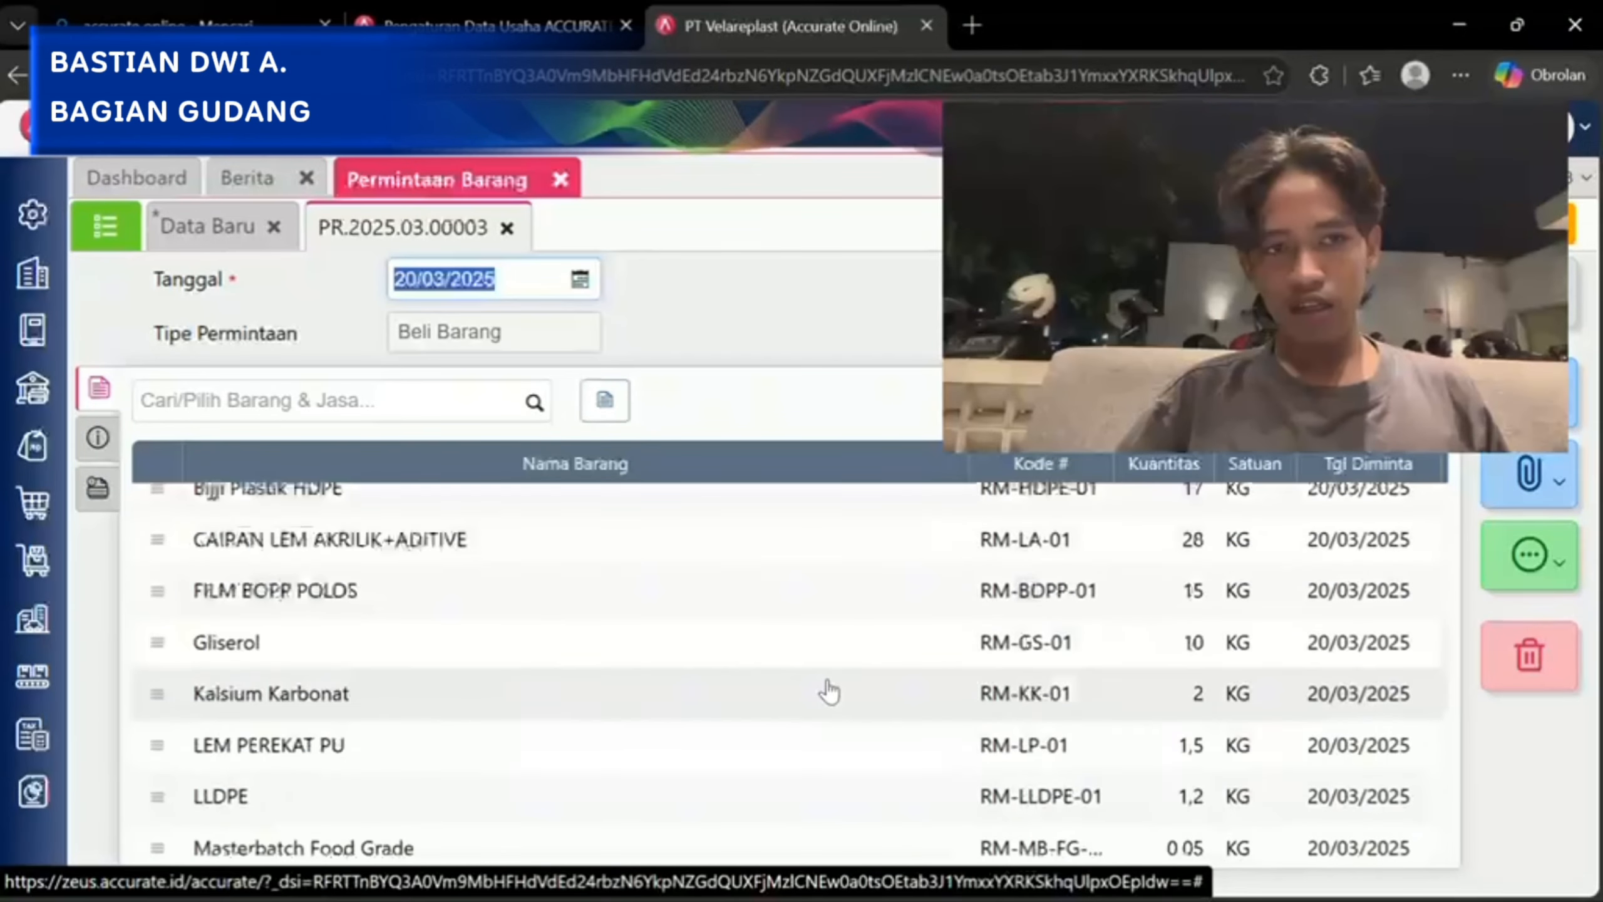
scroll(492, 556, "up", 4)
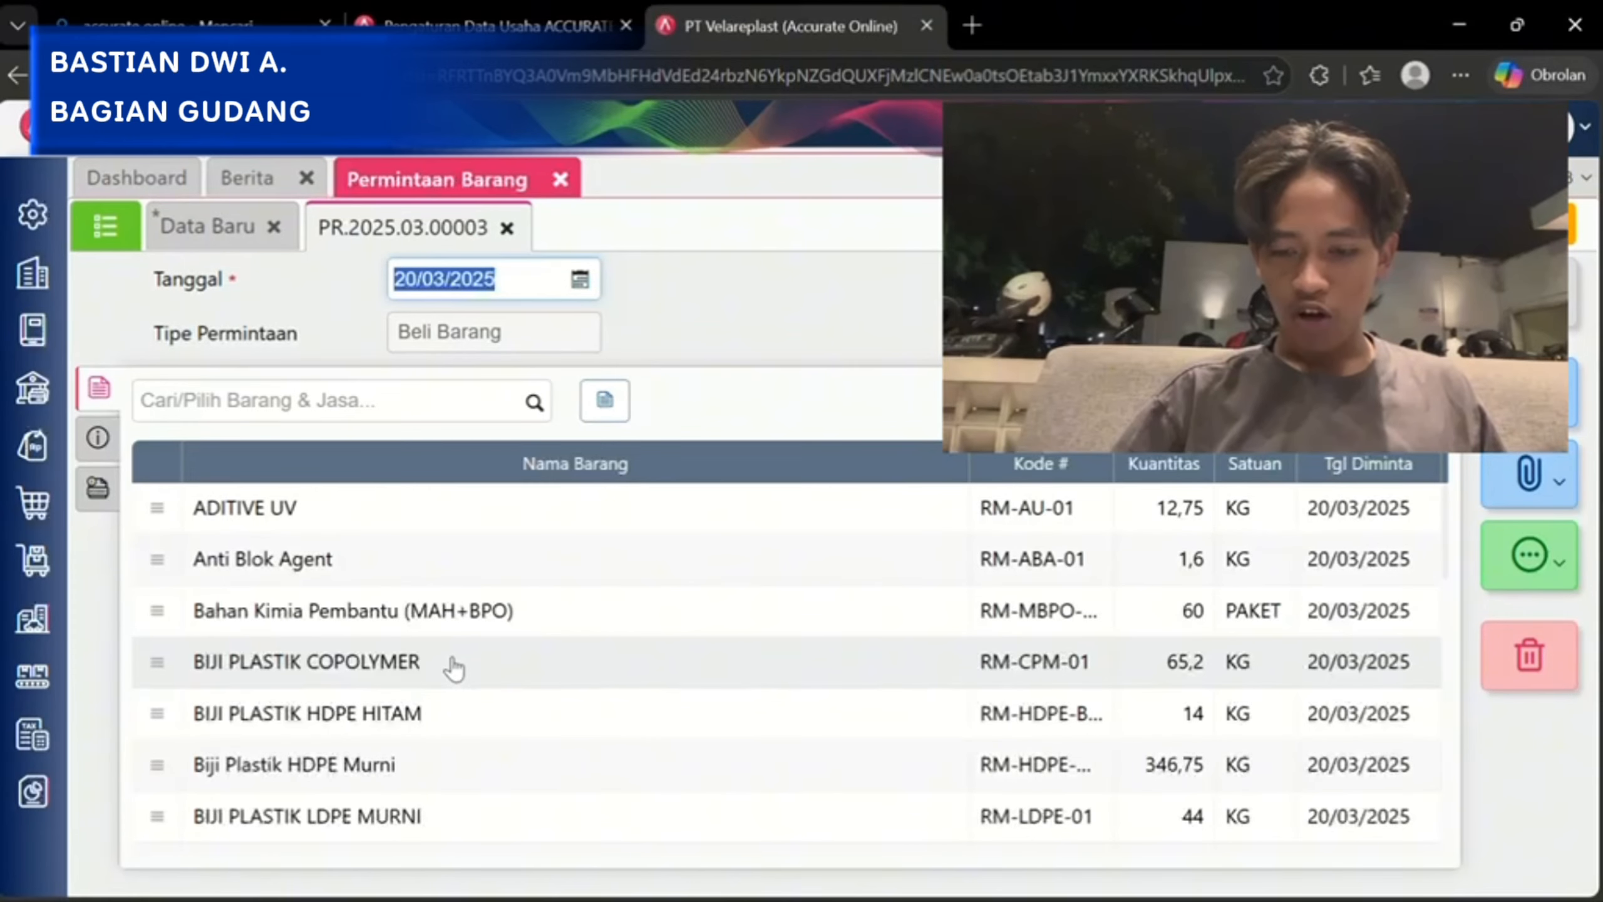
Check the item details of BIJI PLASTIK COPOLYMER in the open item request, then examine the remaining requested materials.
left_click(452, 662)
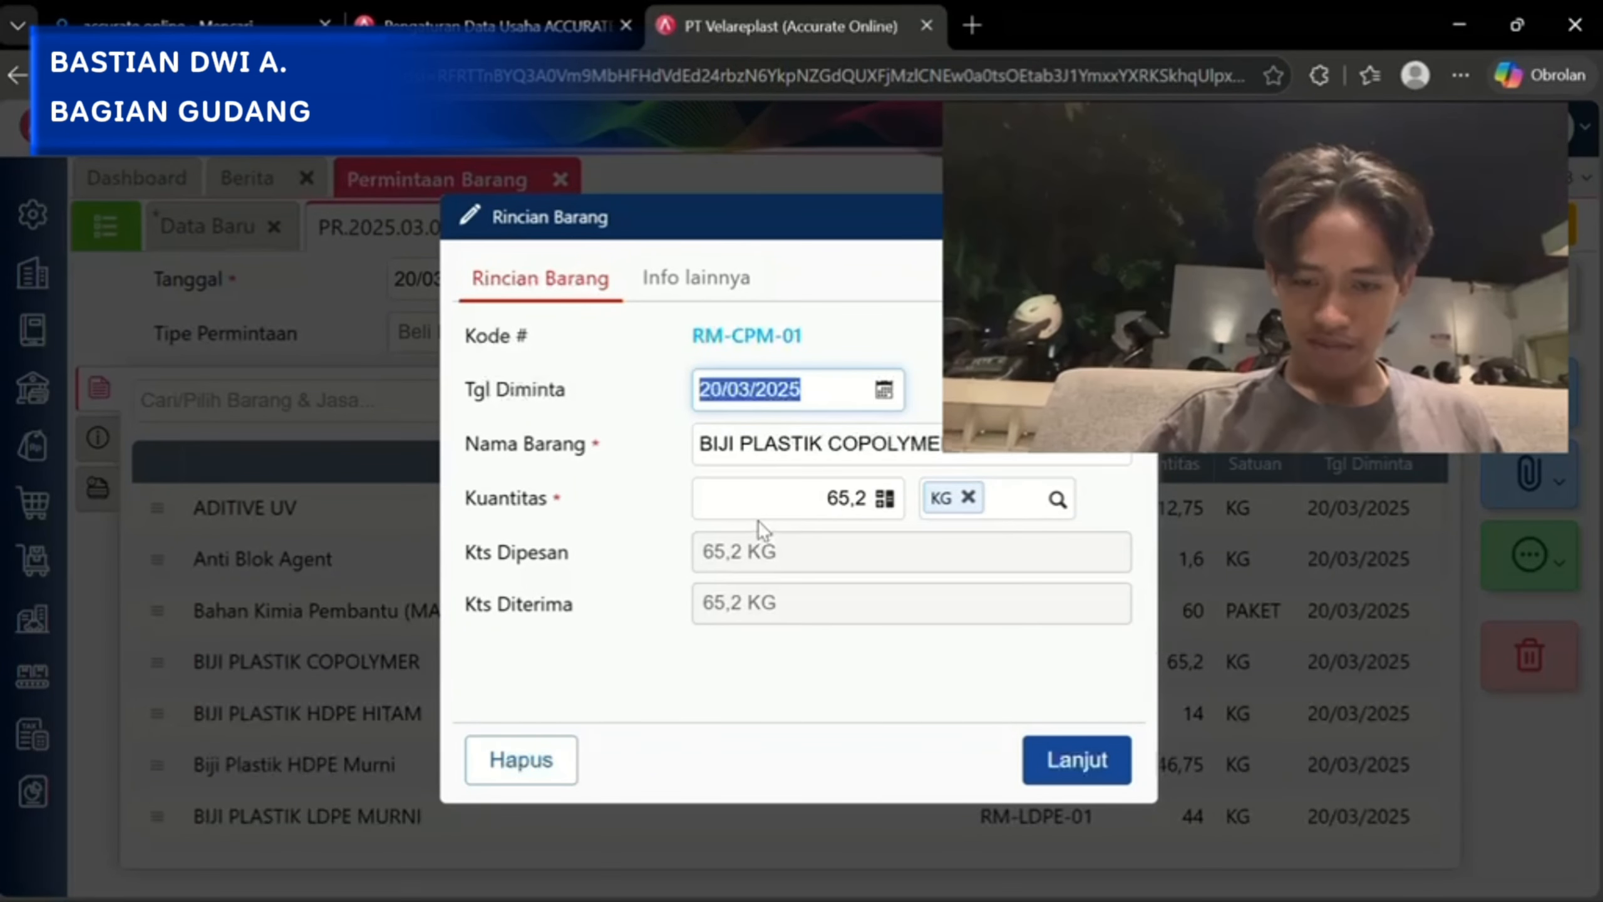
left_click(1067, 759)
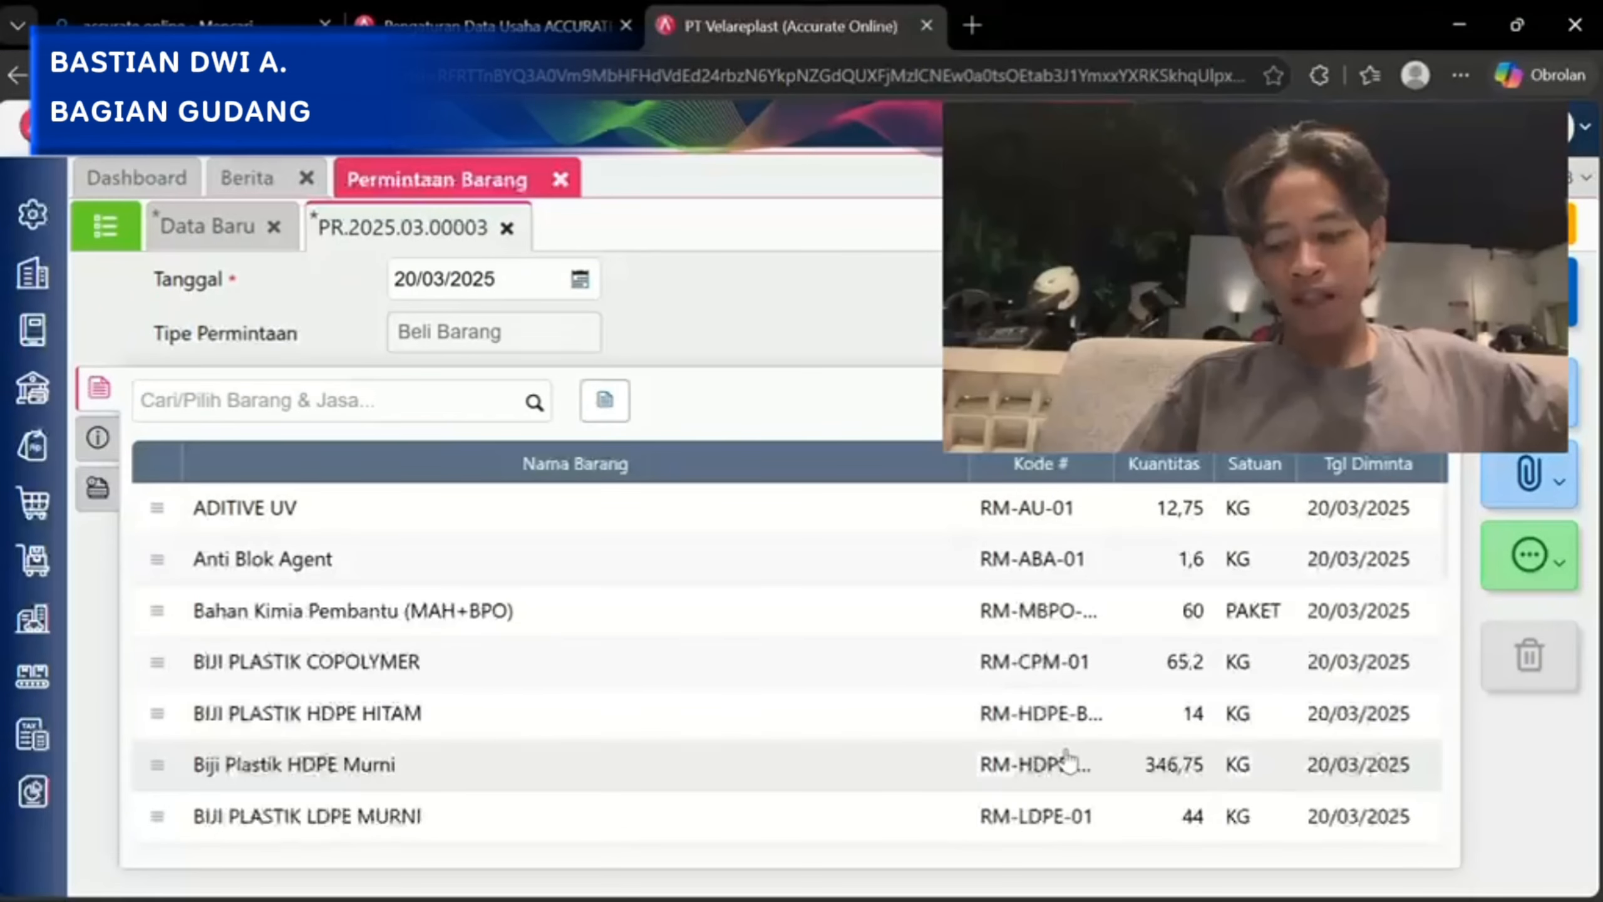
scroll(1067, 759, "down", 4)
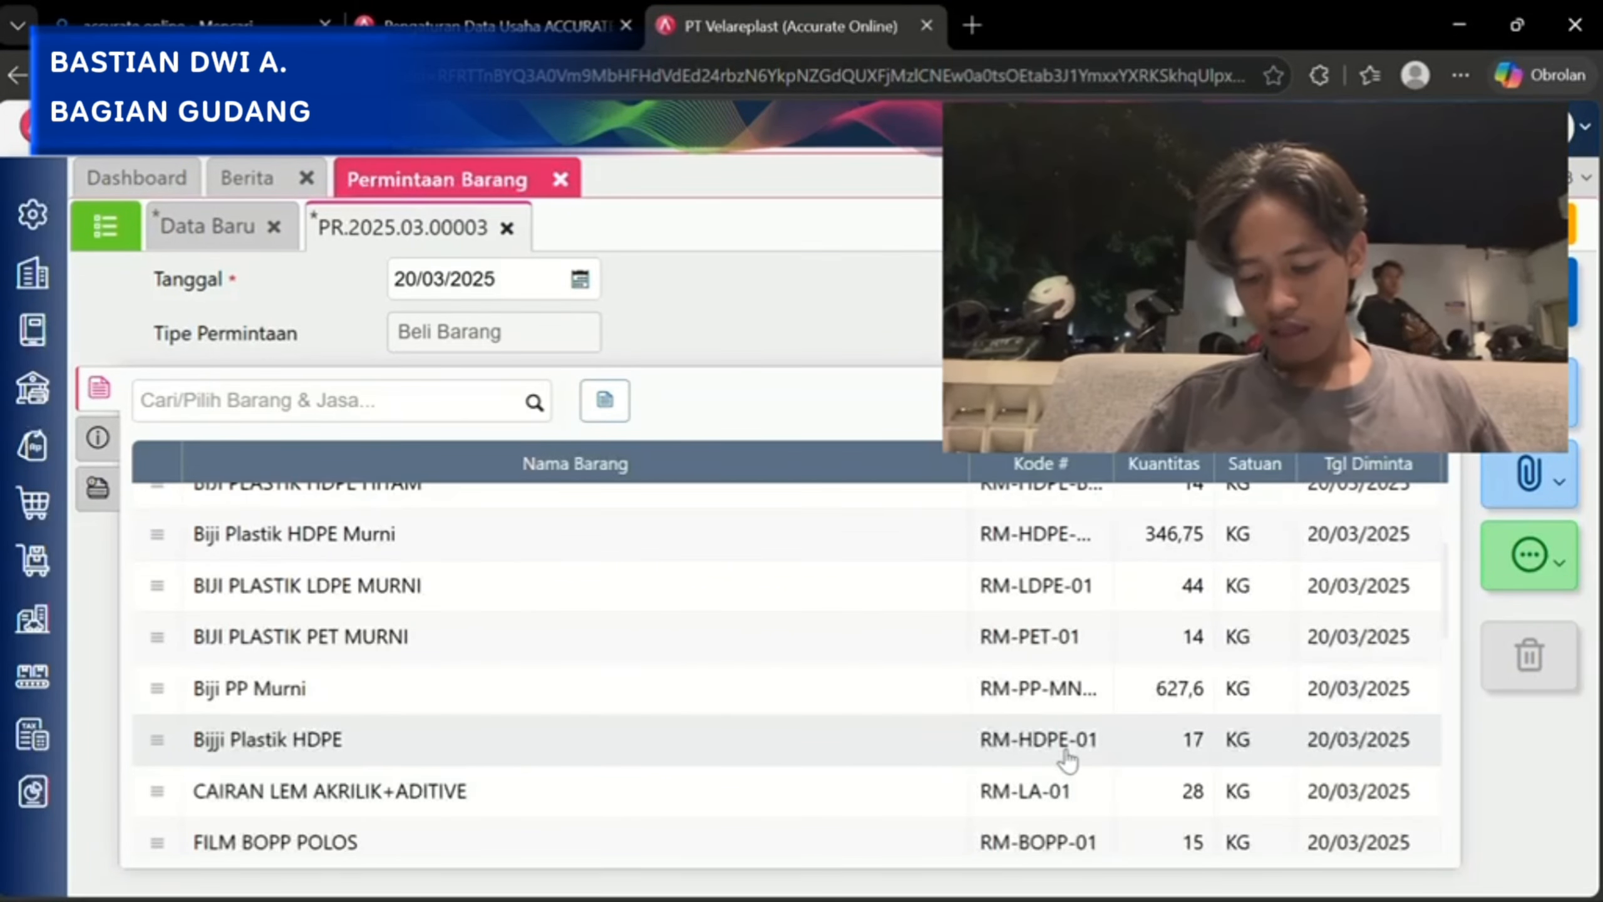
left_click(143, 184)
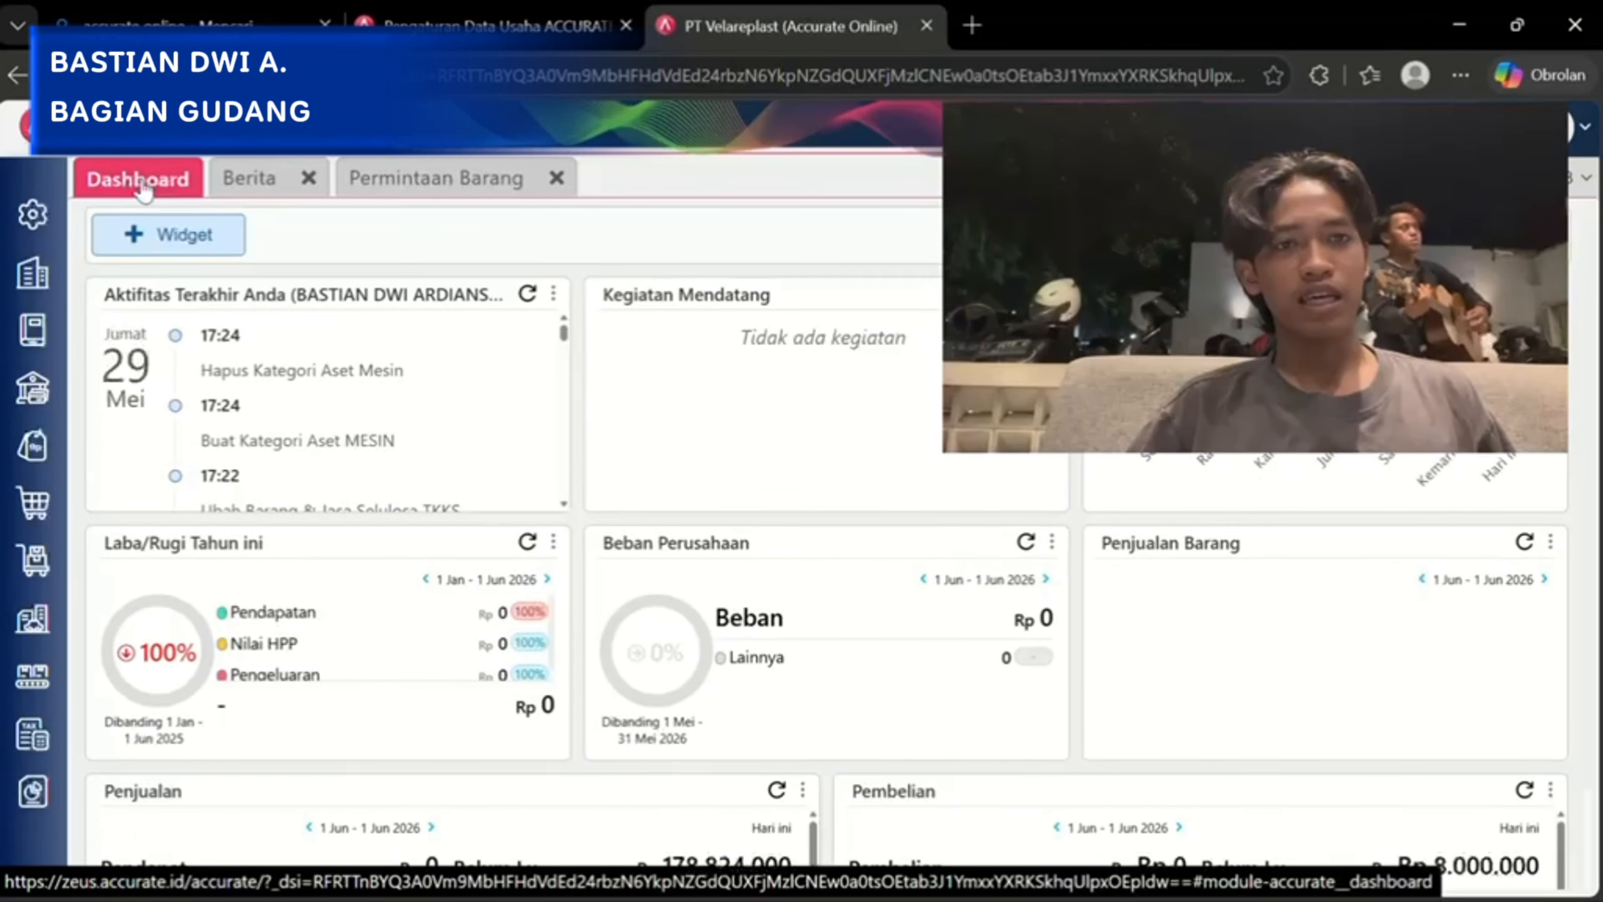
left_click(405, 187)
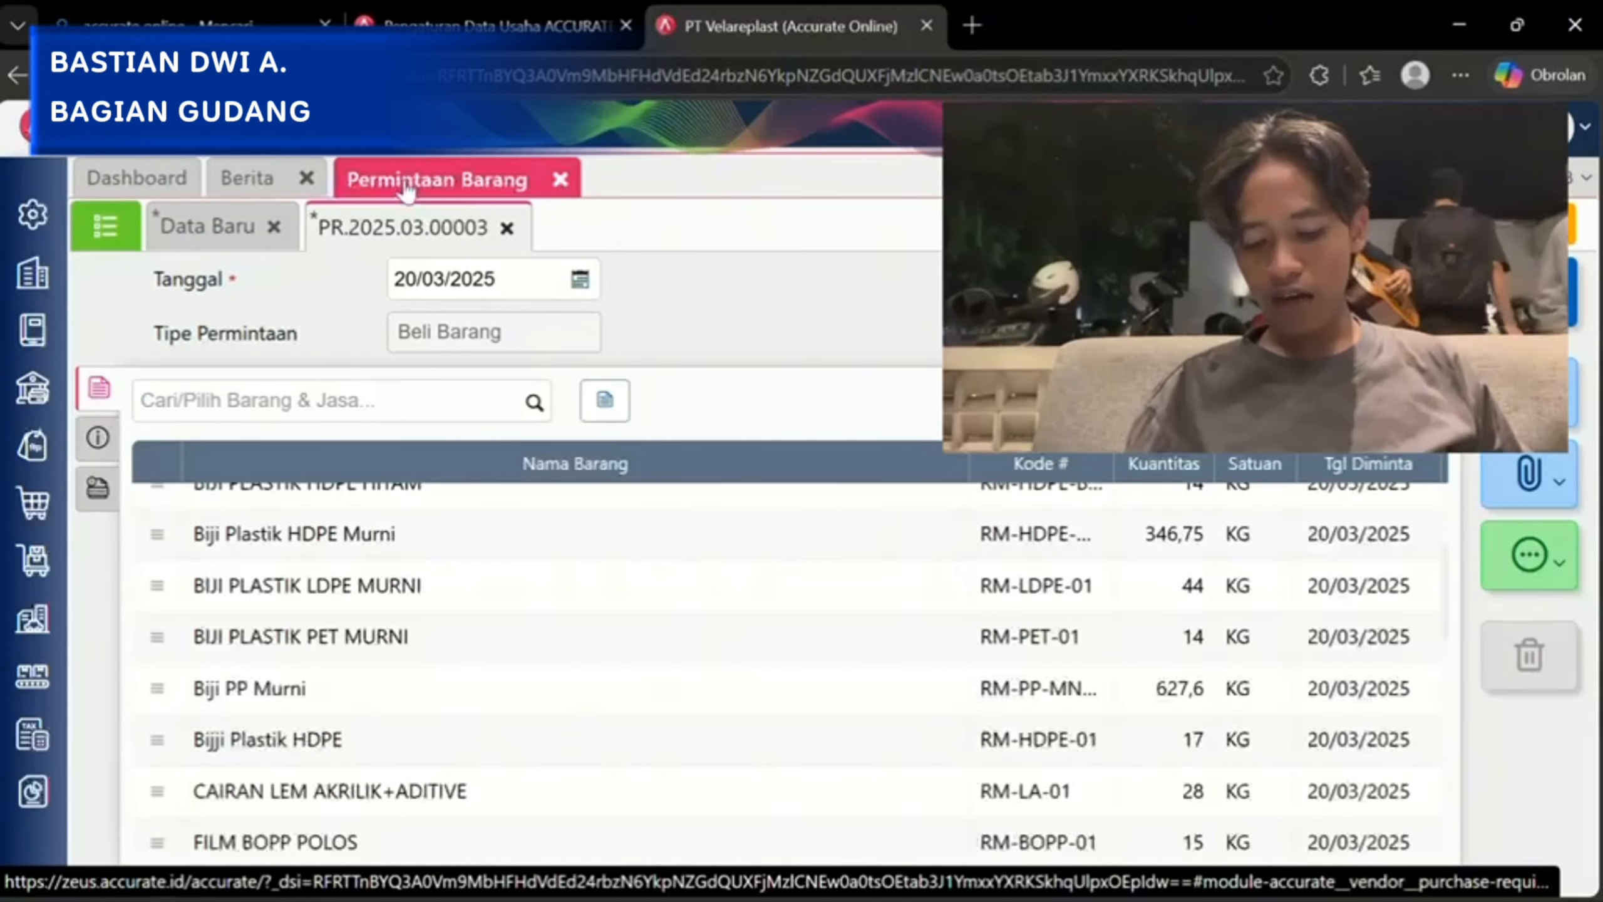
left_click(197, 226)
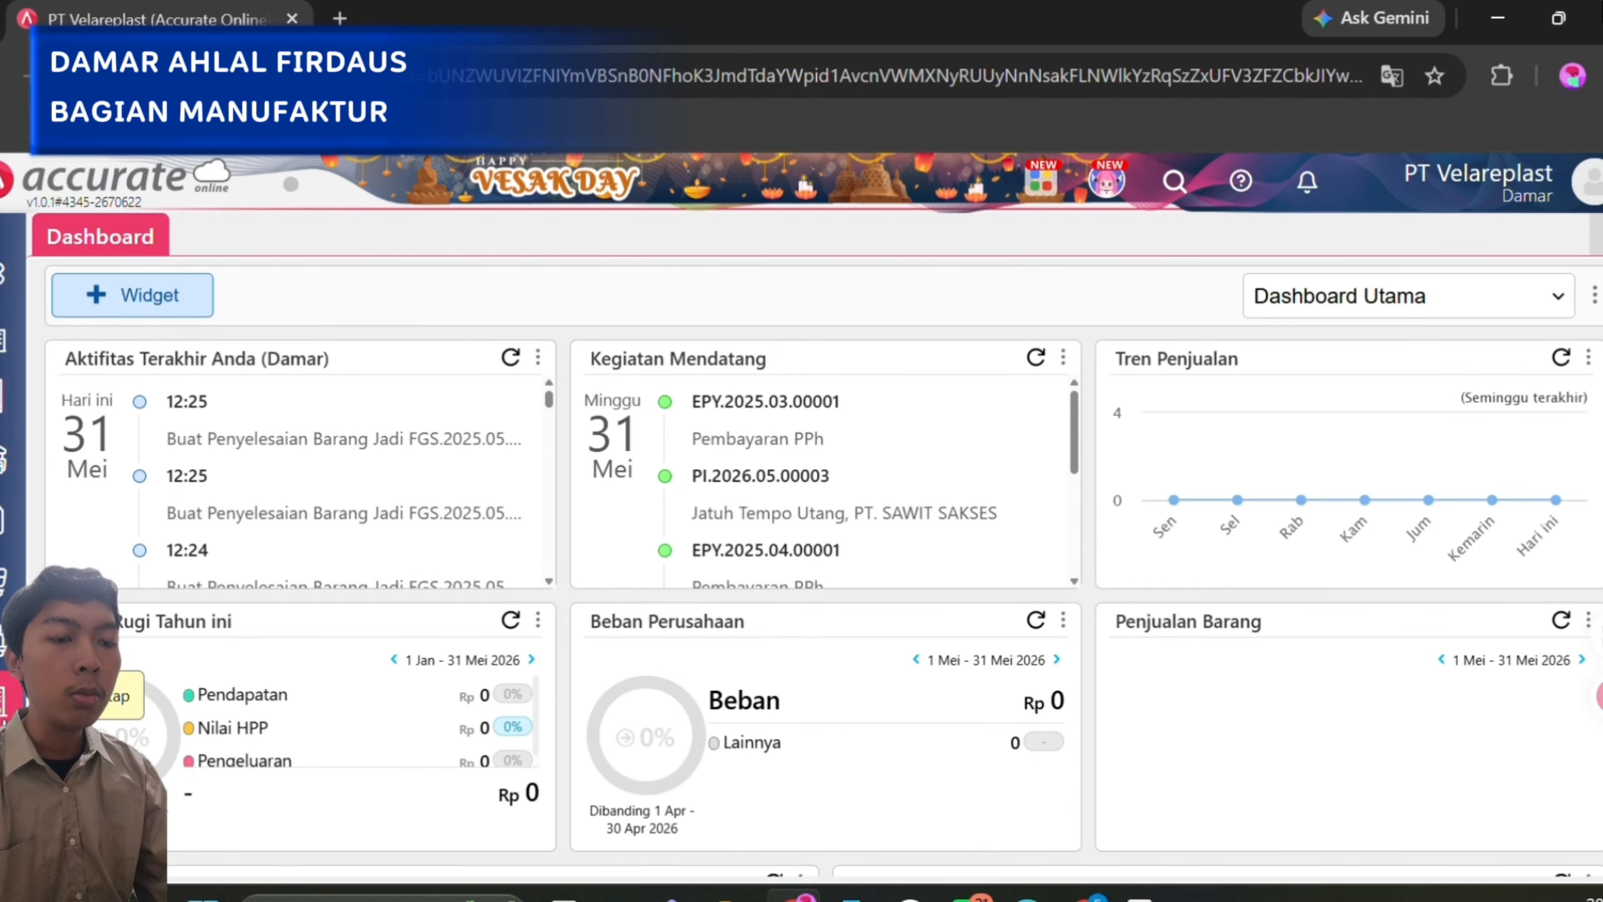
Open the PT MATERIAL JAYA record from the Standar Biaya Produksi list in Manufaktur and examine the standard prices of its materials.
left_click(8, 759)
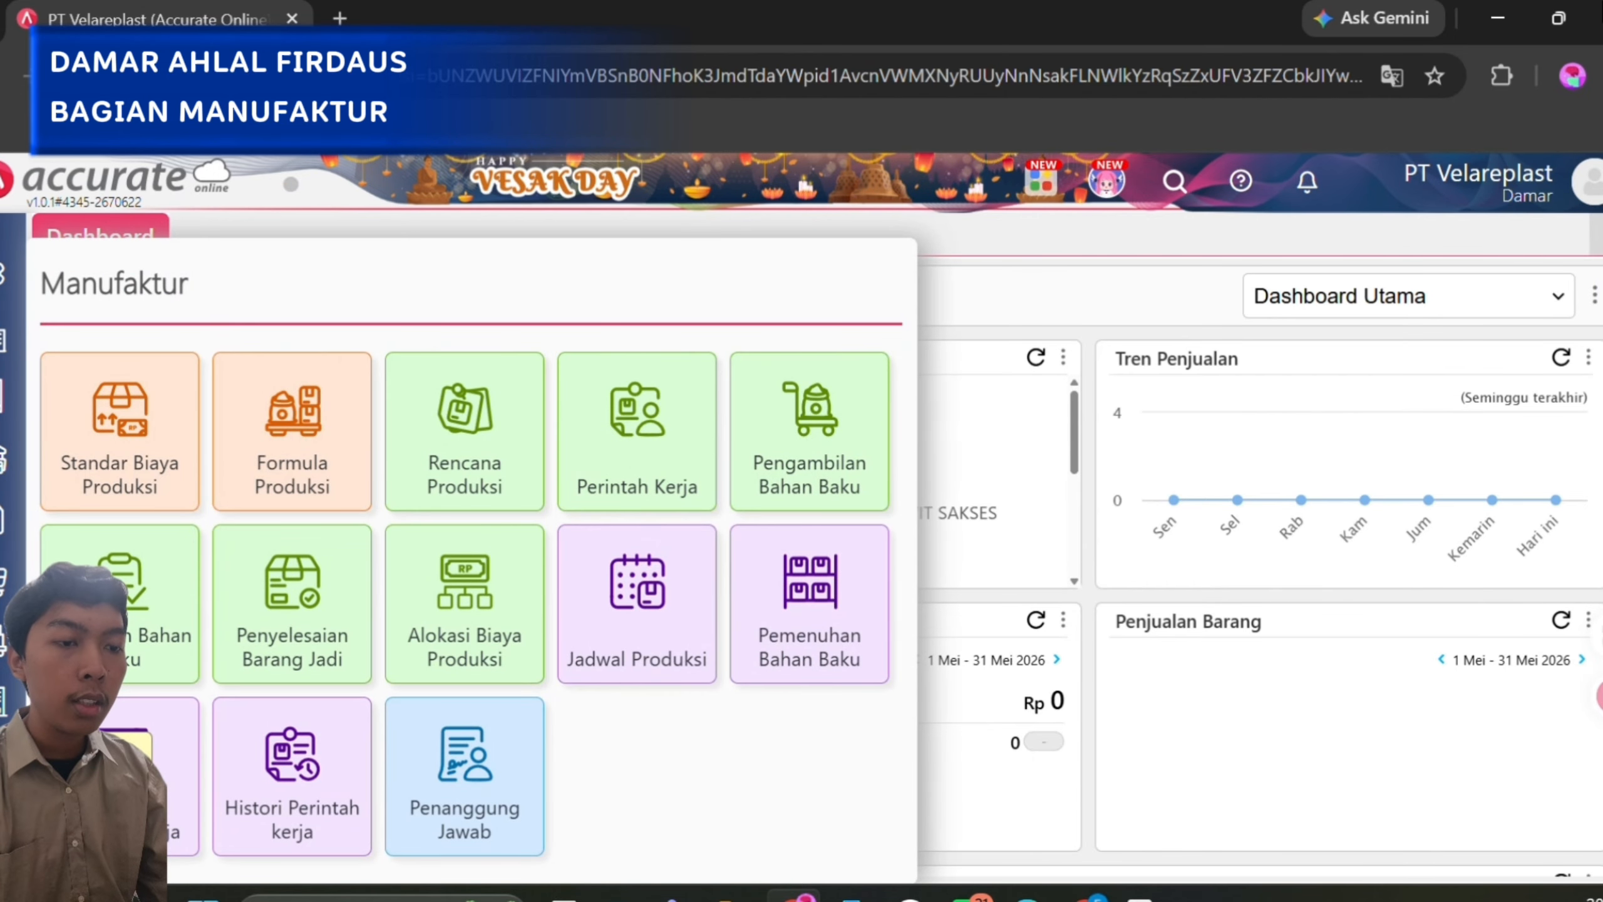
left_click(142, 404)
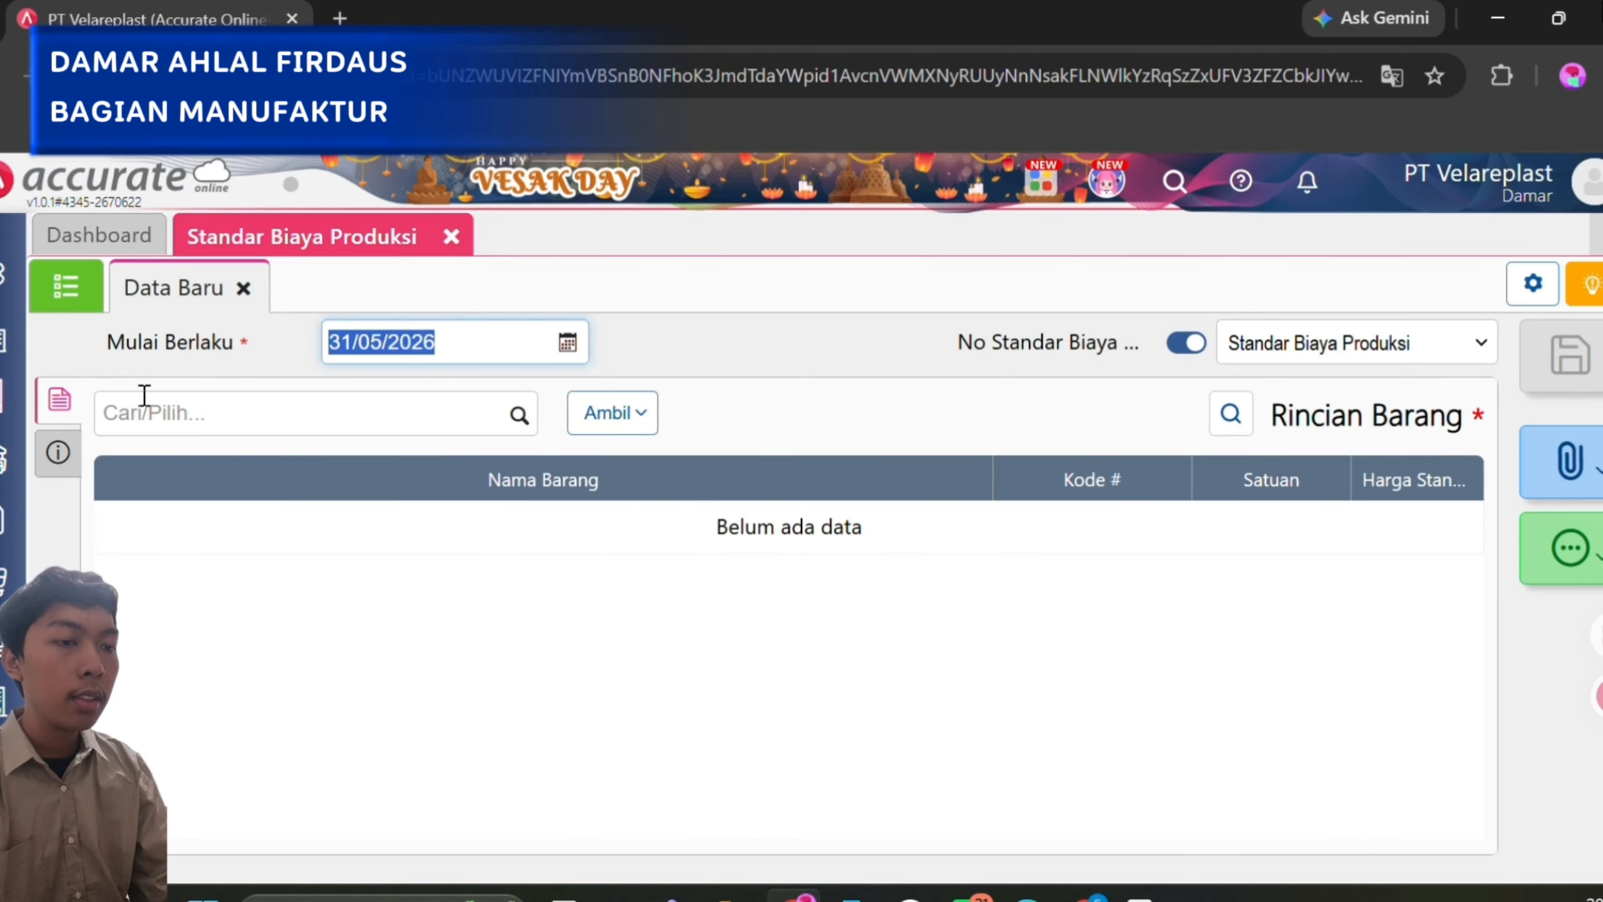
left_click(610, 280)
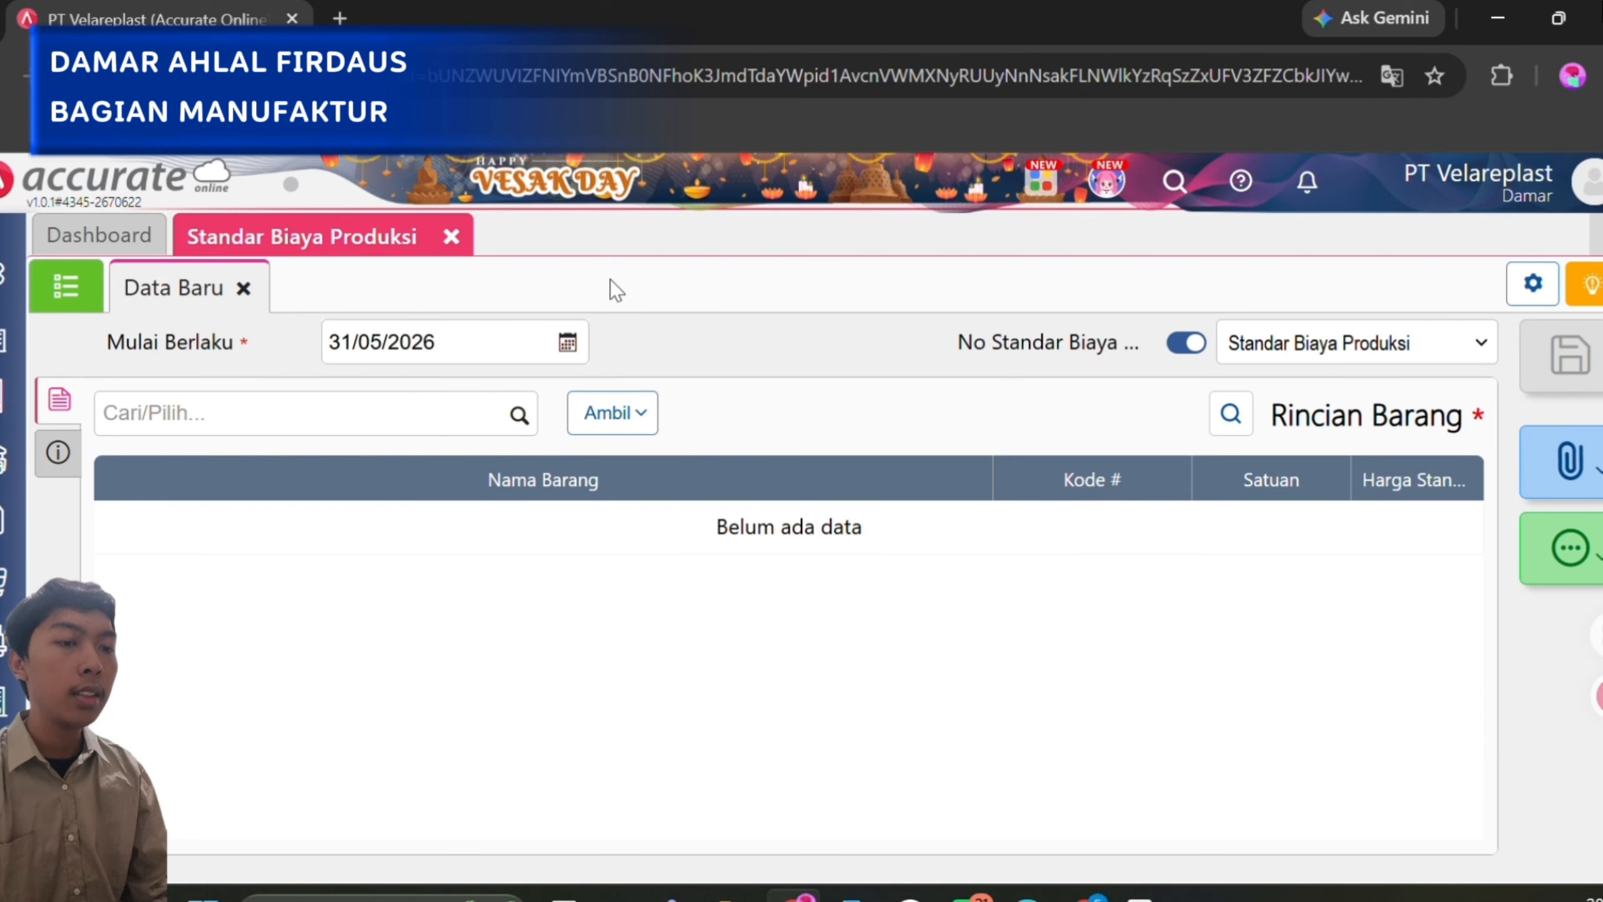
left_click(49, 295)
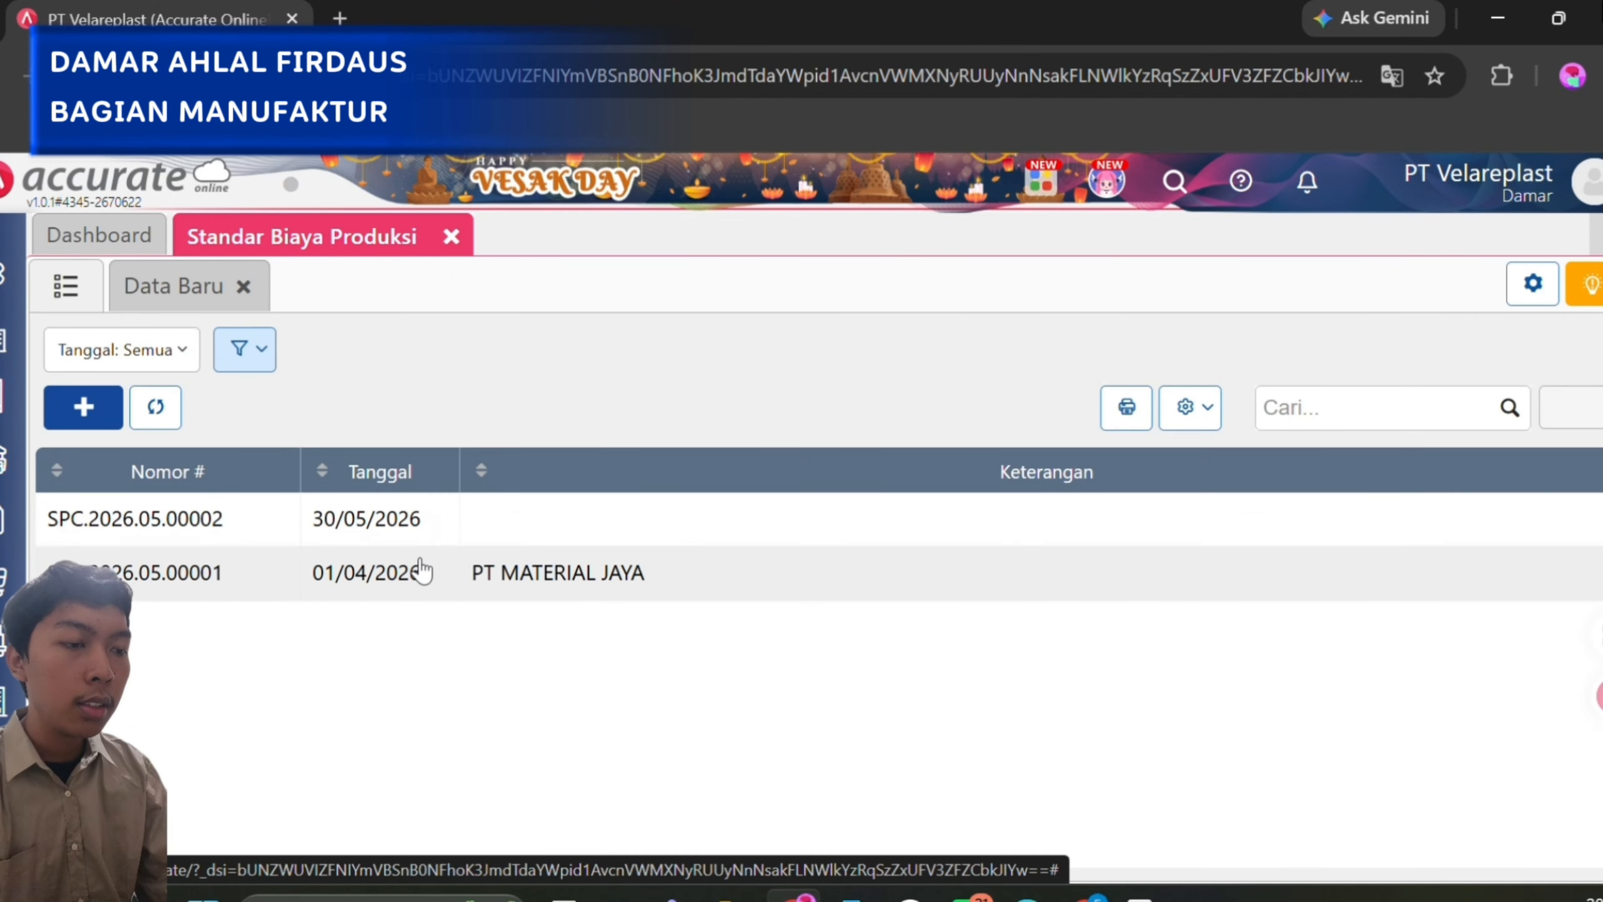
left_click(506, 576)
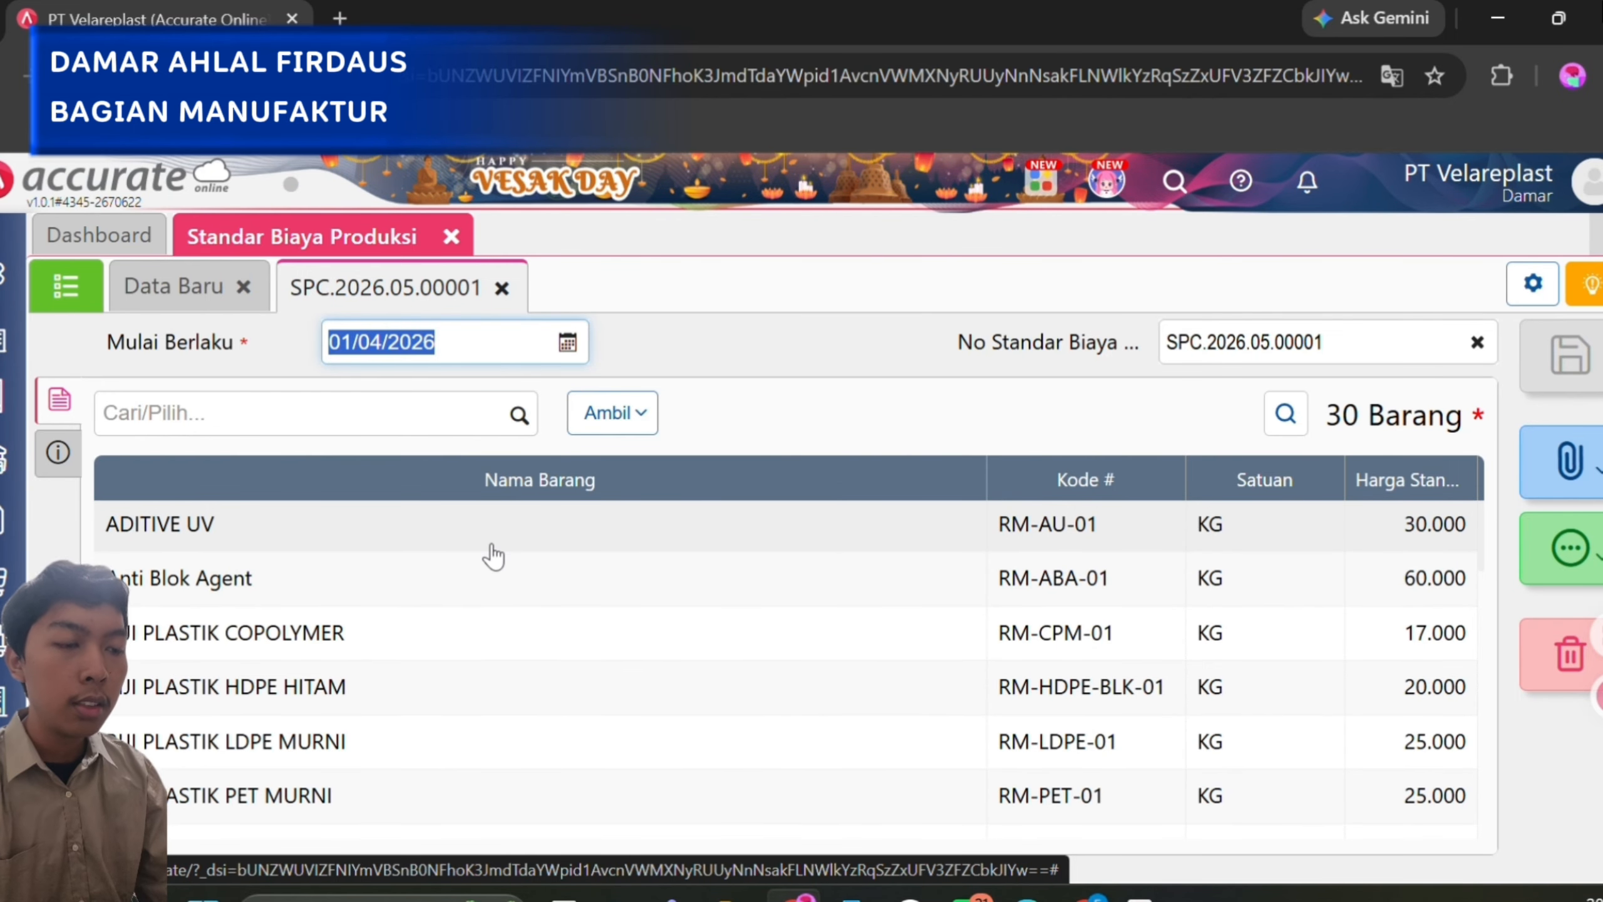
scroll(492, 554, "down", 1)
scroll(493, 554, "down", 1)
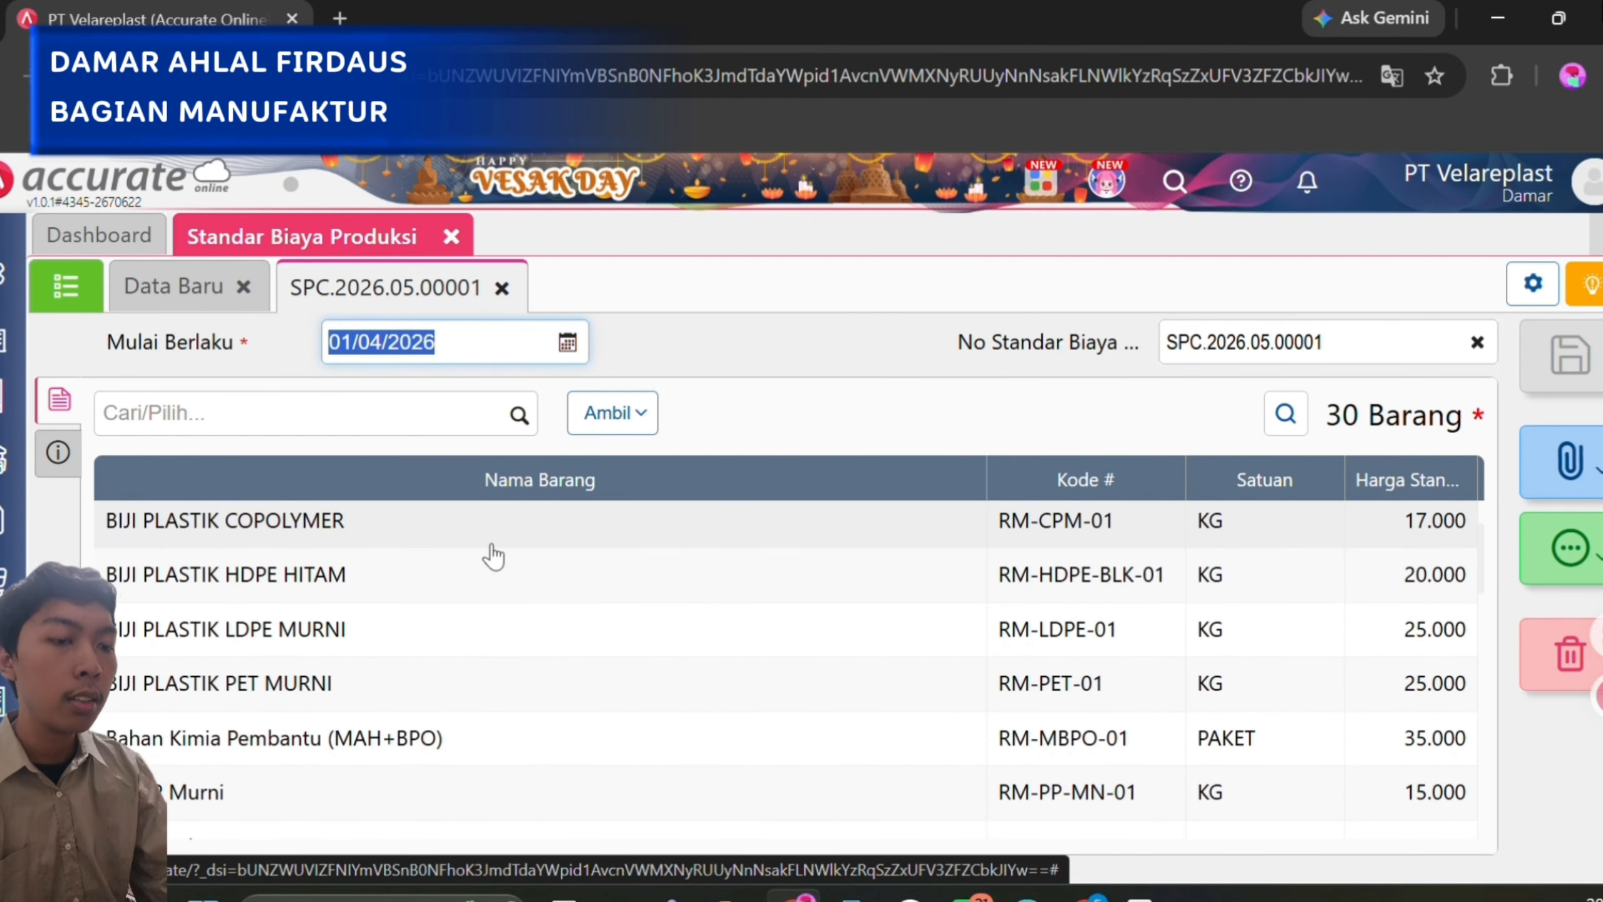
scroll(494, 554, "down", 3)
scroll(493, 554, "down", 1)
scroll(492, 552, "up", 7)
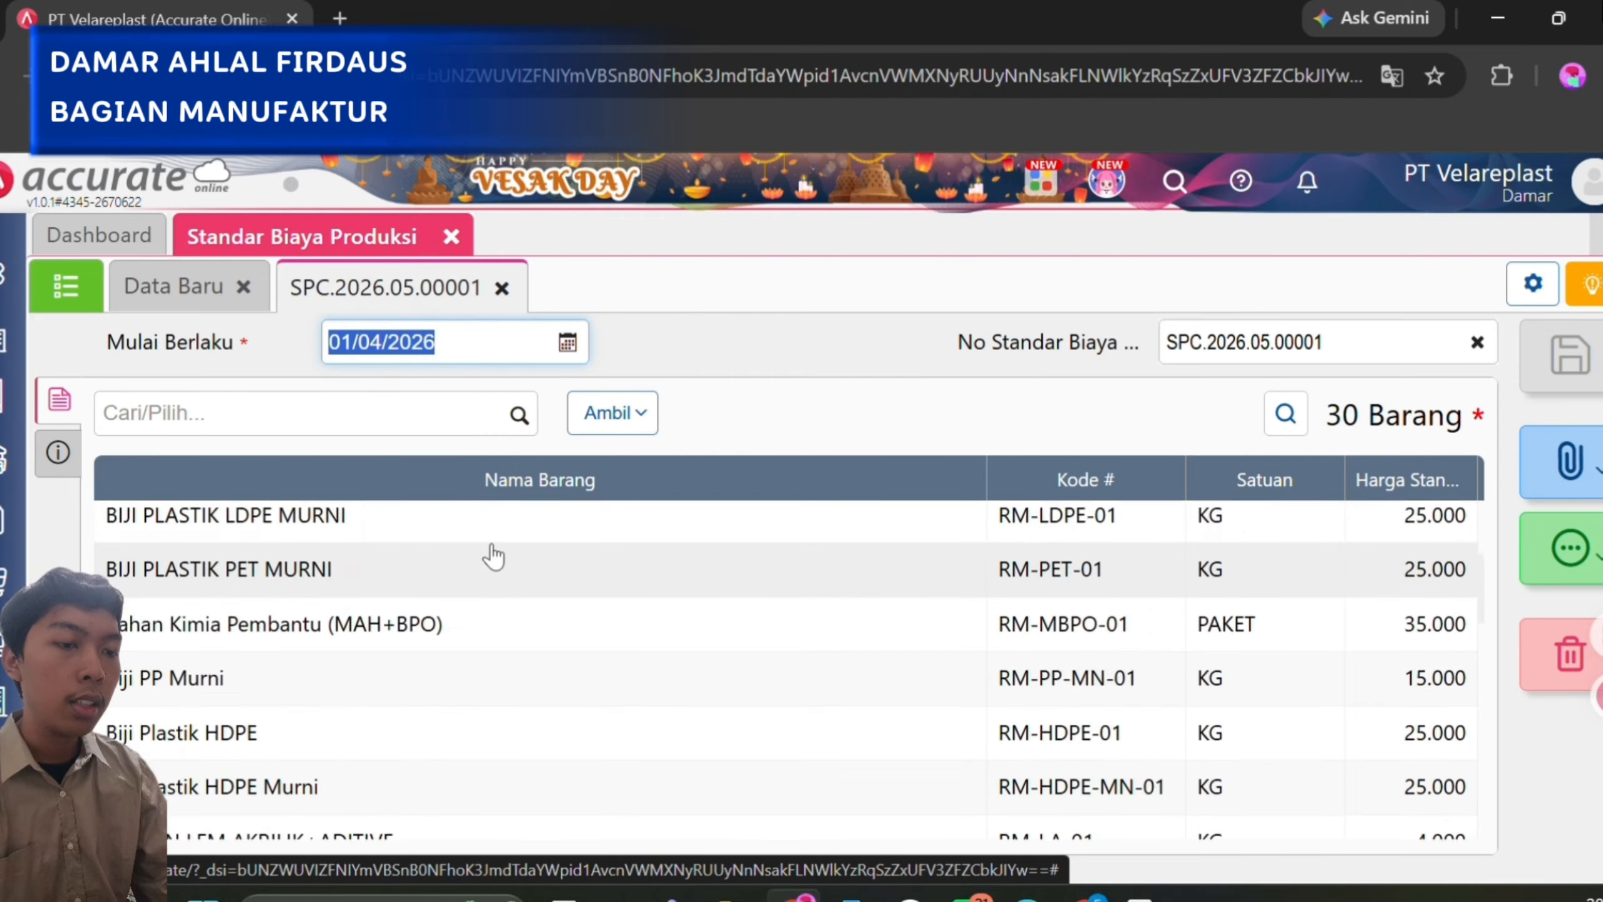
Check the real and standard prices in the item details of ADITIVE UV and Anti Blok Agent.
left_click(476, 513)
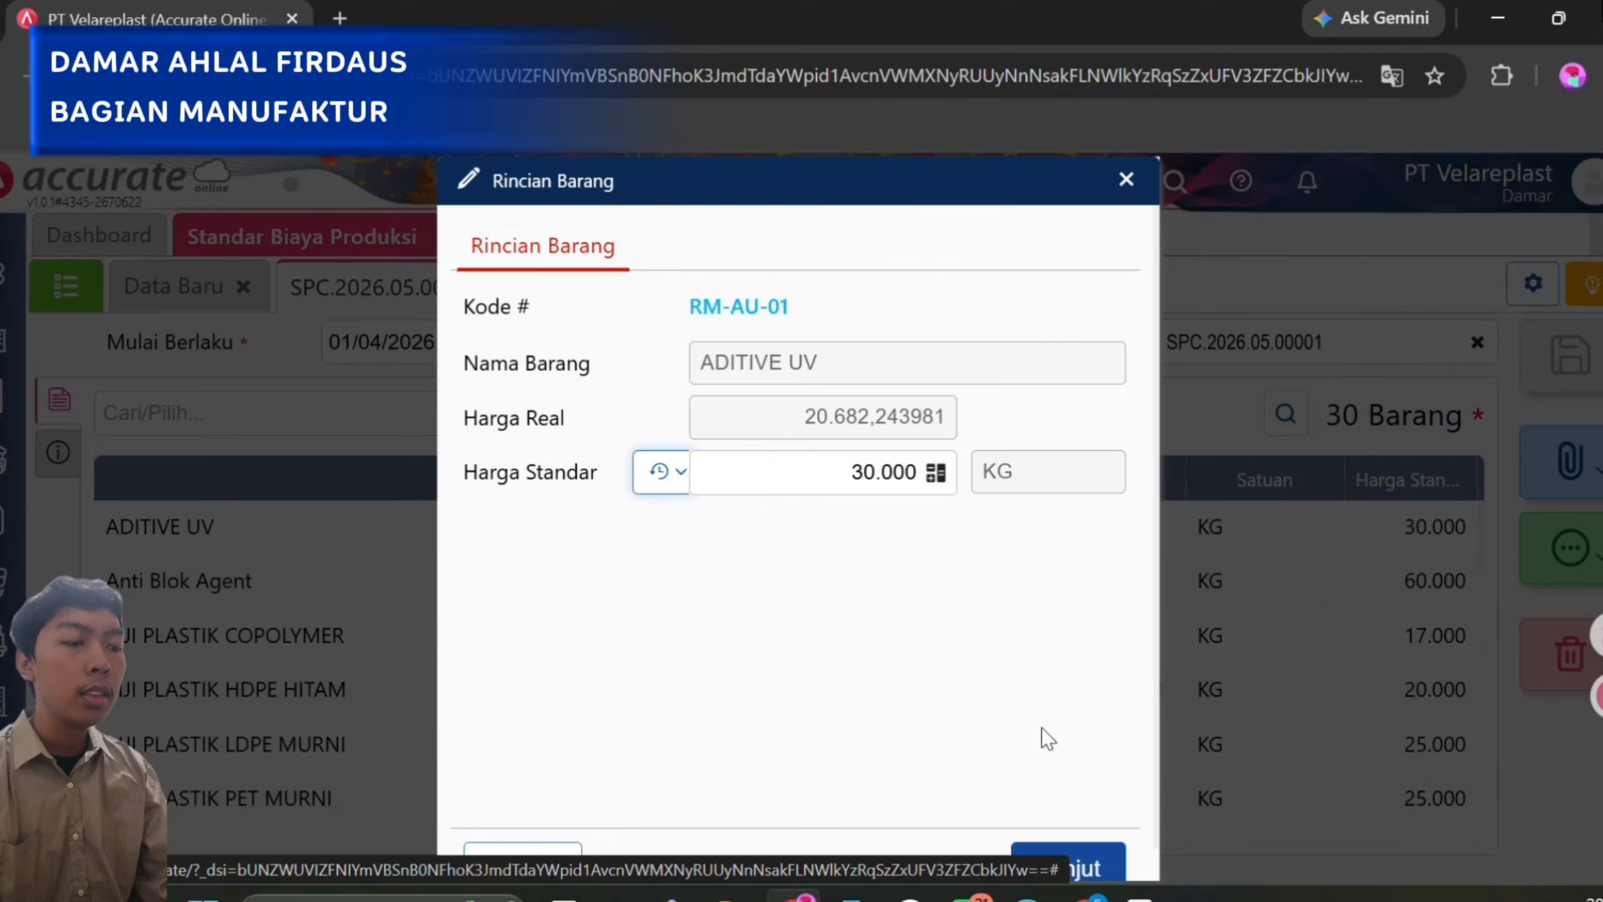
left_click(1083, 864)
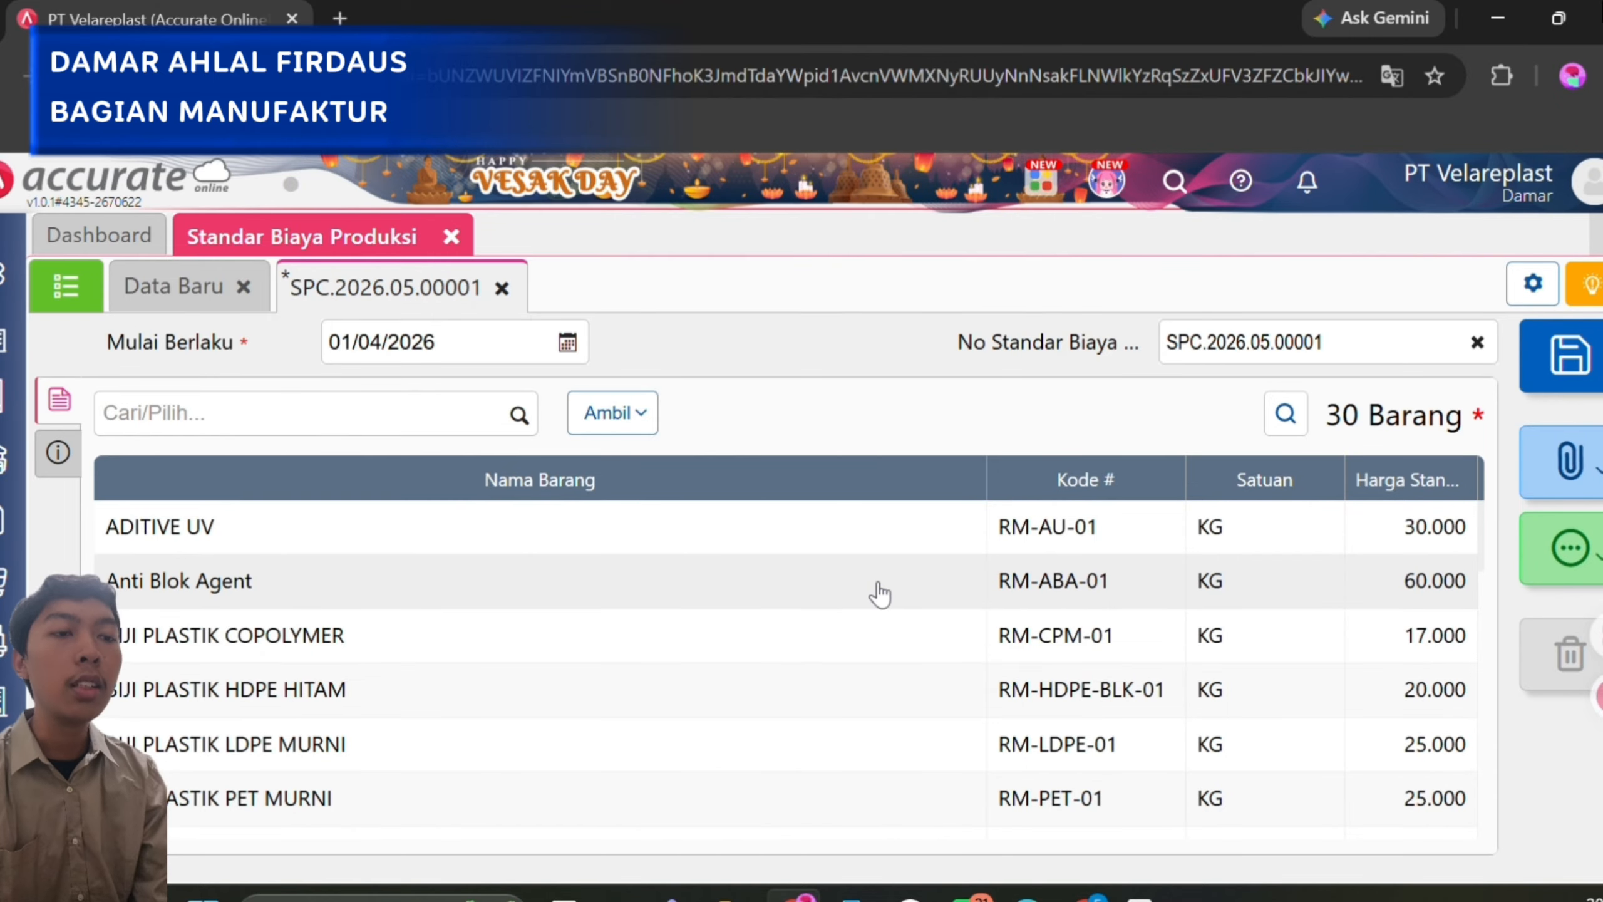
left_click(879, 584)
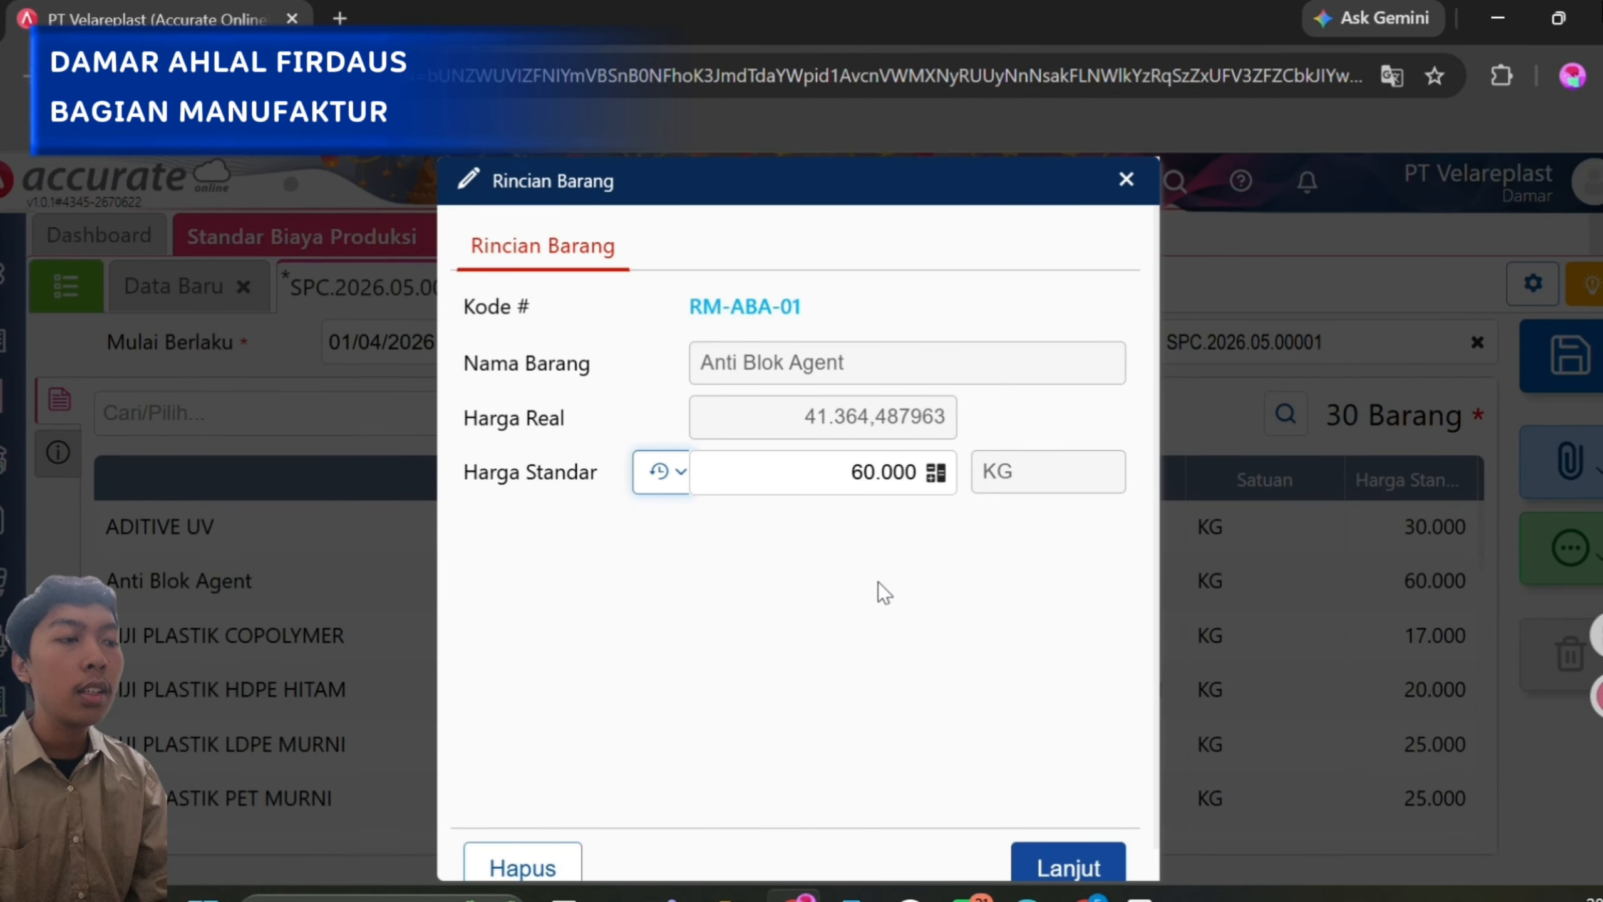
left_click(1126, 179)
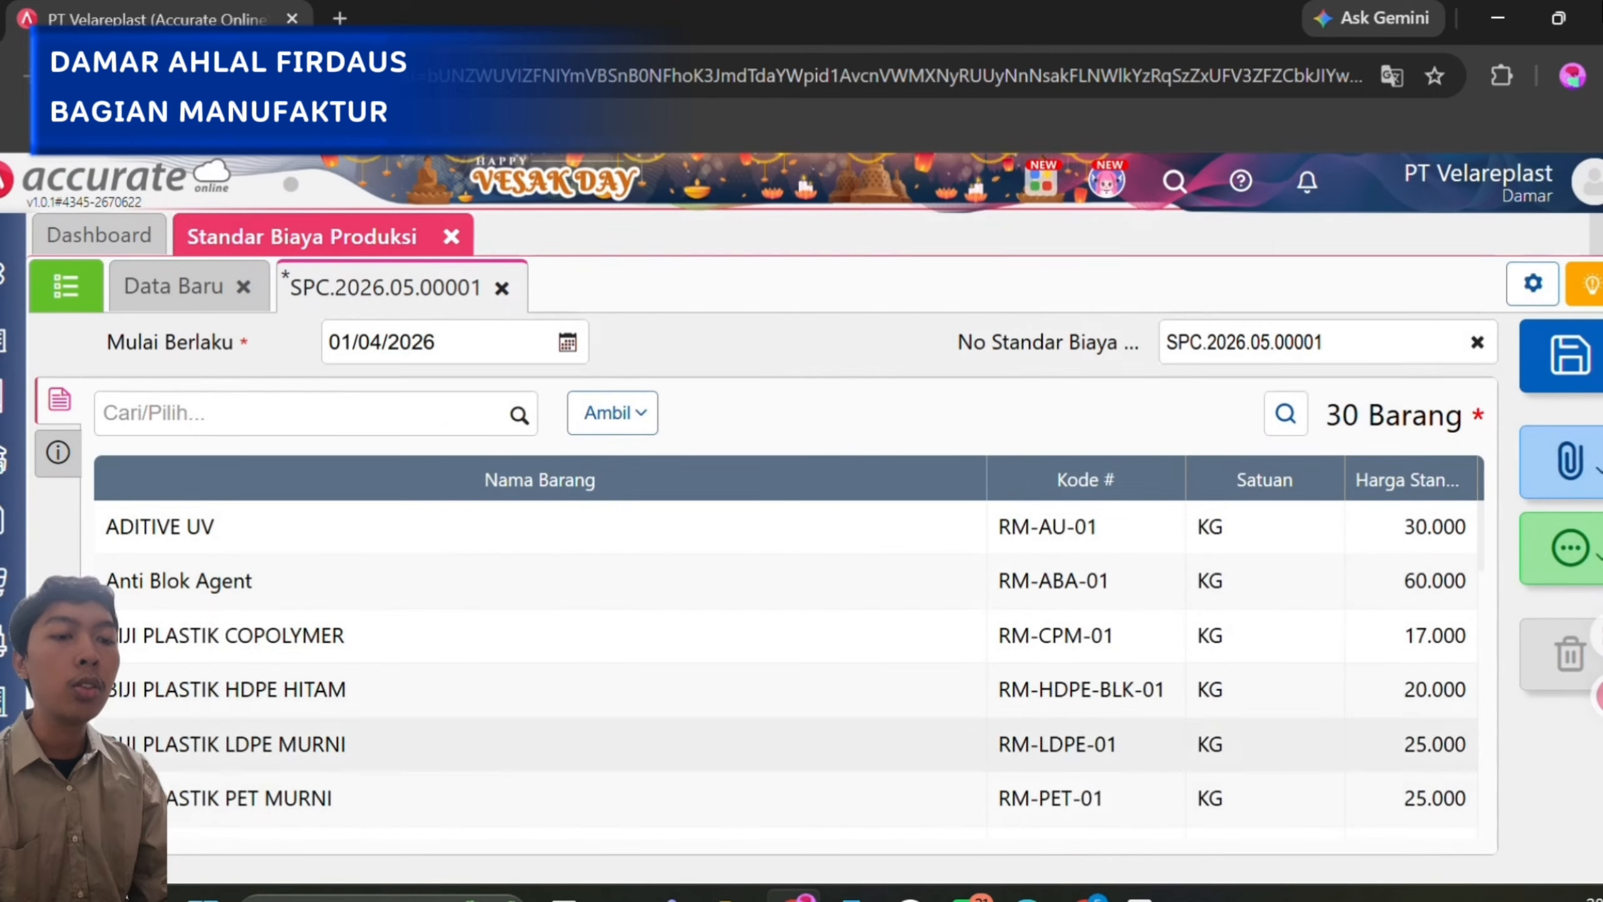
Open the Bubble Wrap formula from the Formula Produksi list in Manufaktur.
left_click(7, 759)
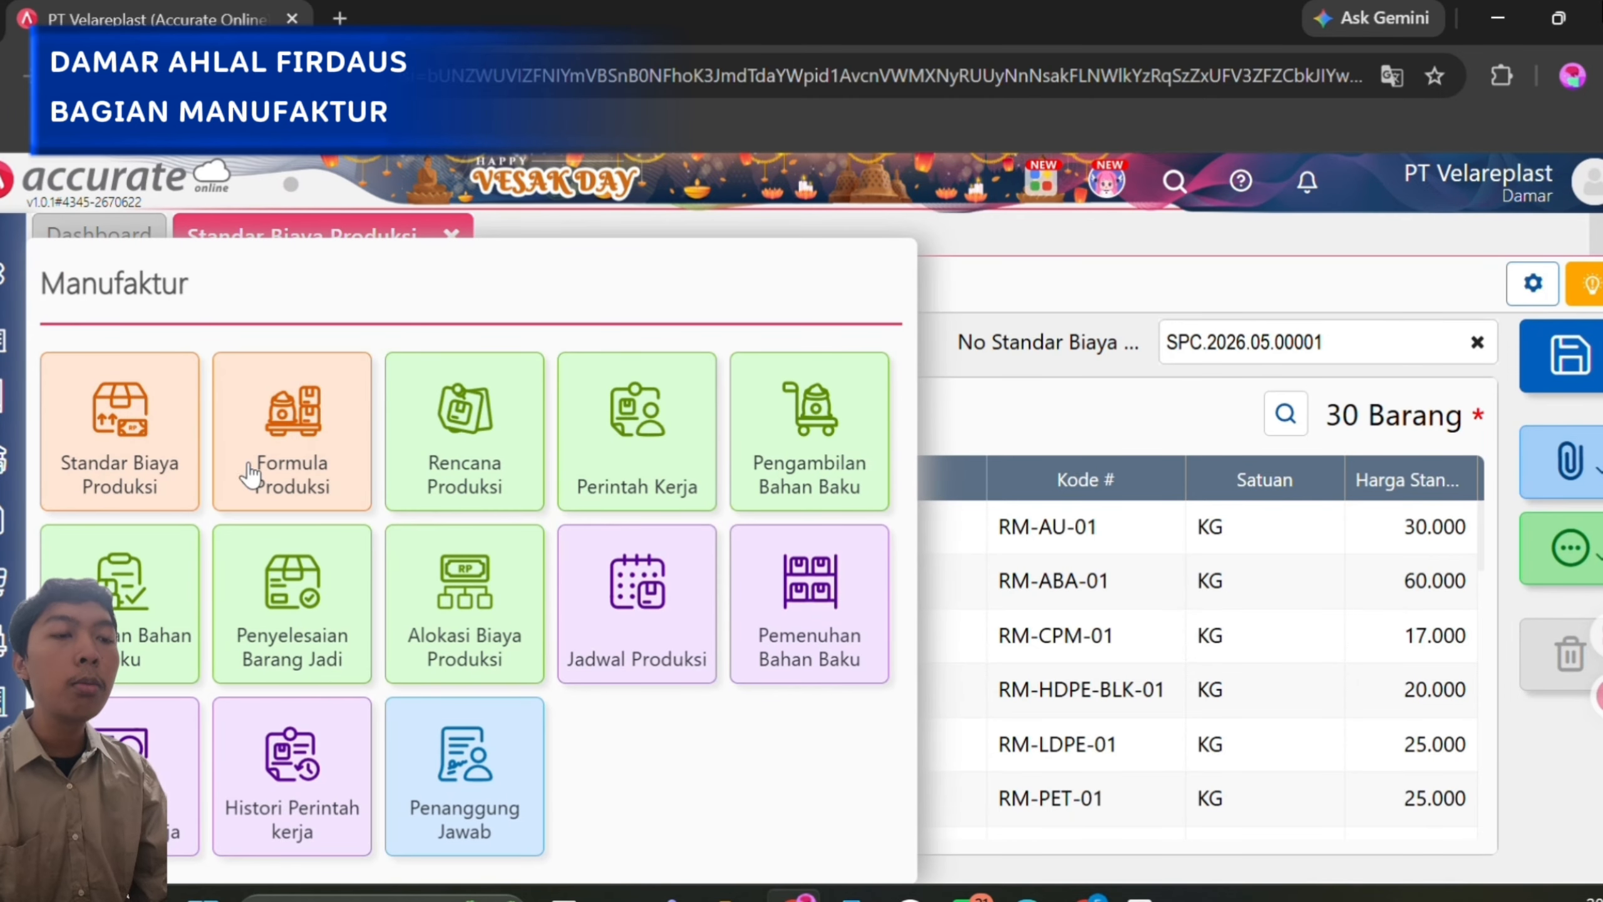
left_click(289, 444)
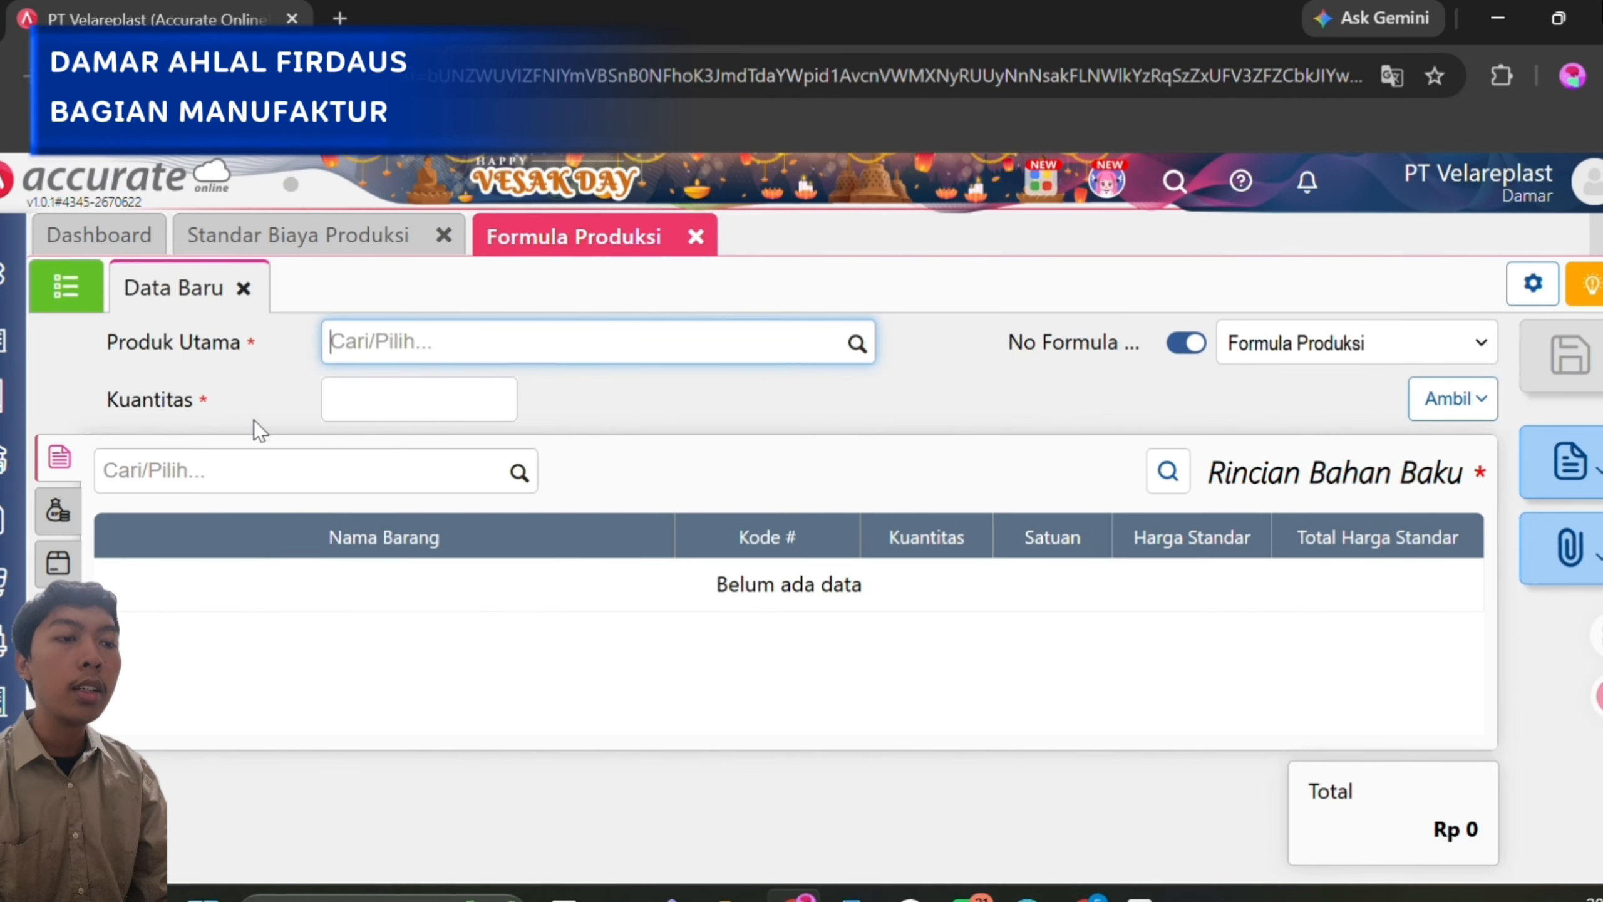
left_click(79, 297)
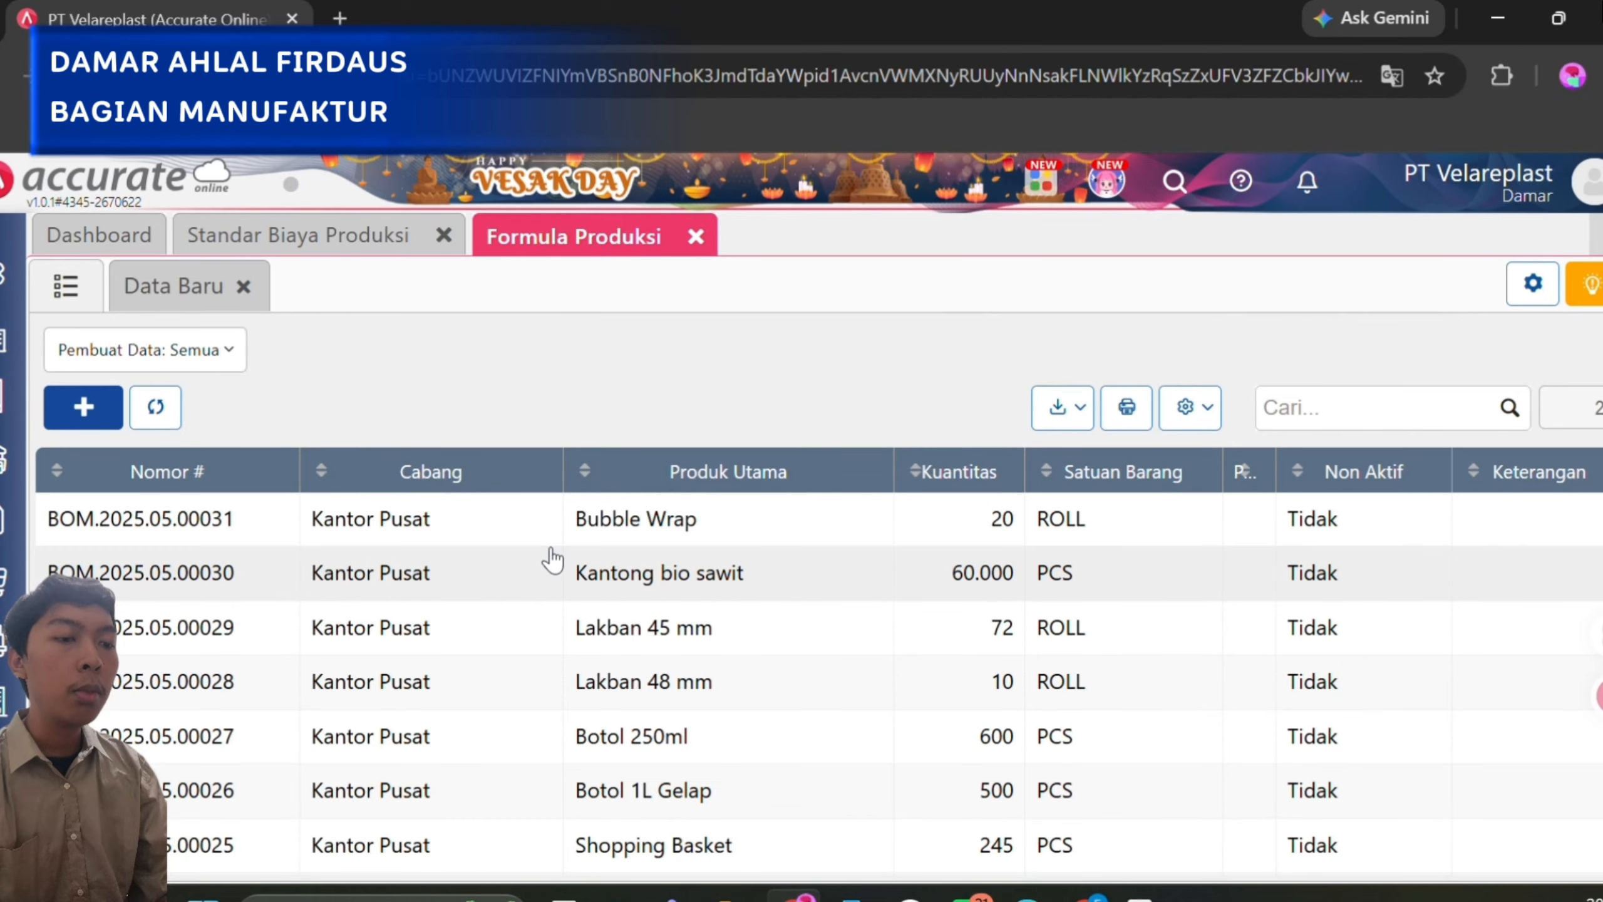
left_click(664, 517)
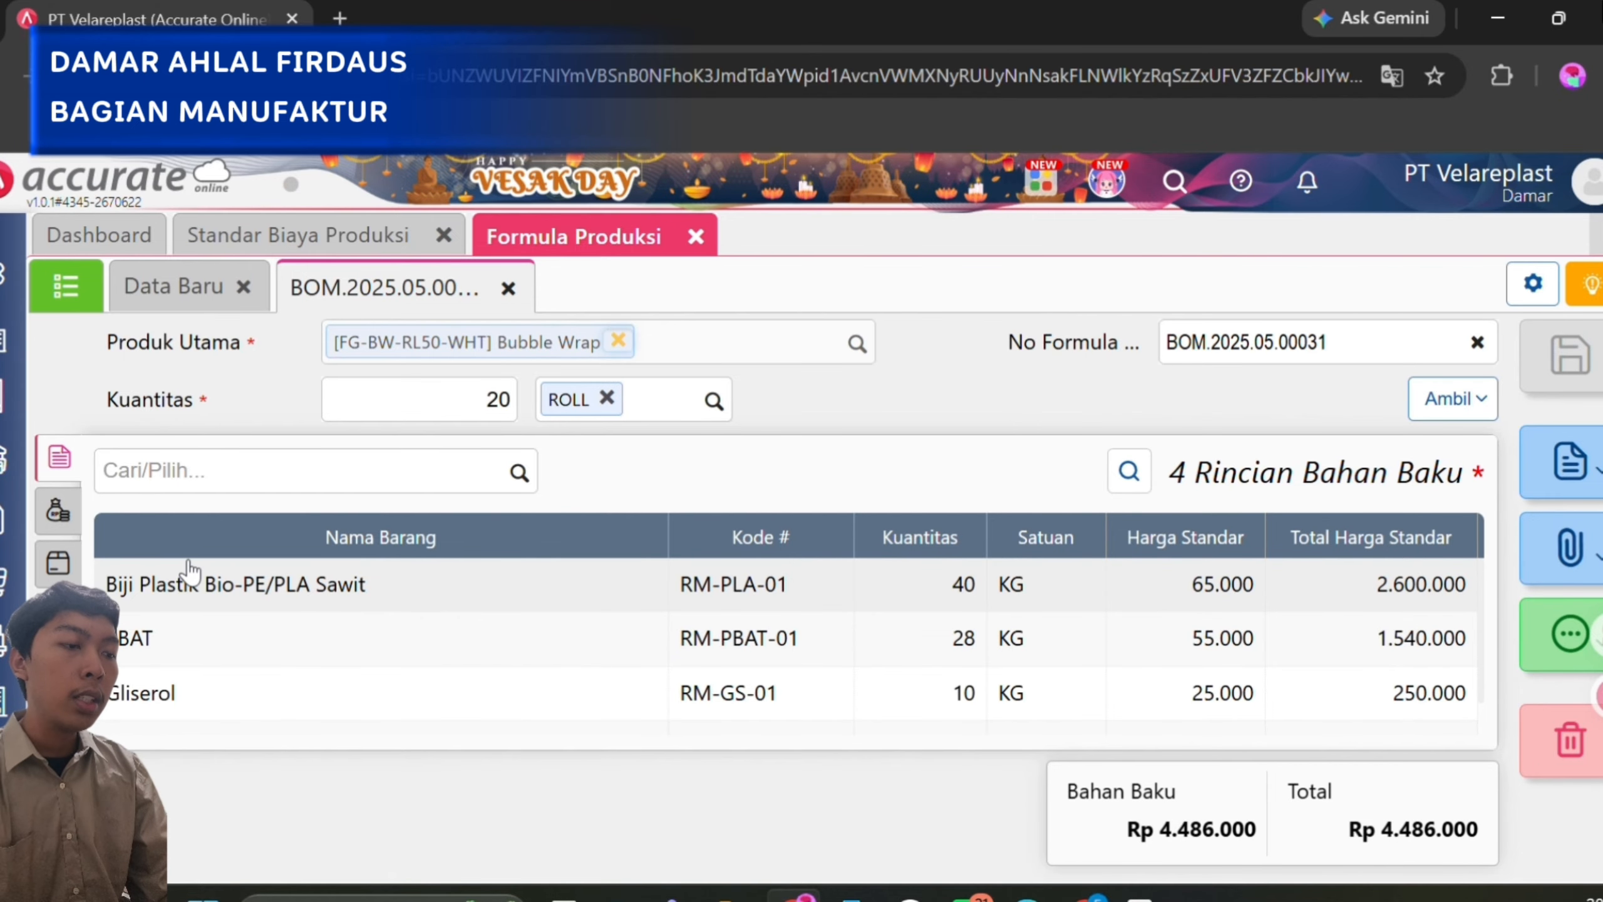
Examine the raw material details of Biji Plastik Bio-PE/PLA Sawit, PBAT and Gliserol in the Bubble Wrap formula.
left_click(340, 563)
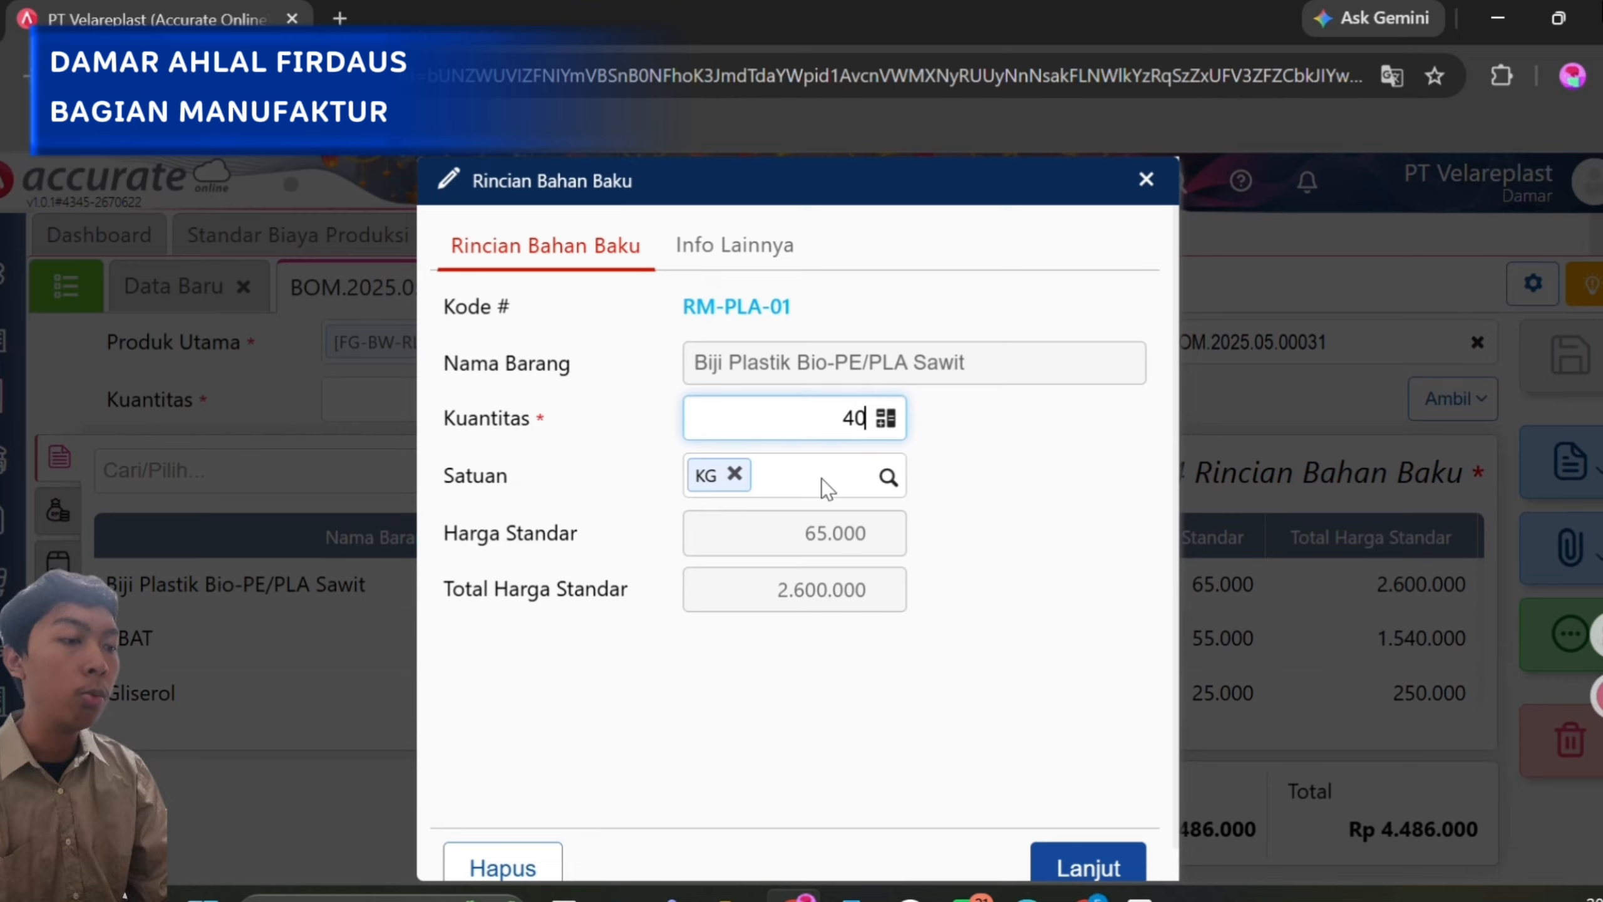
left_click(1069, 866)
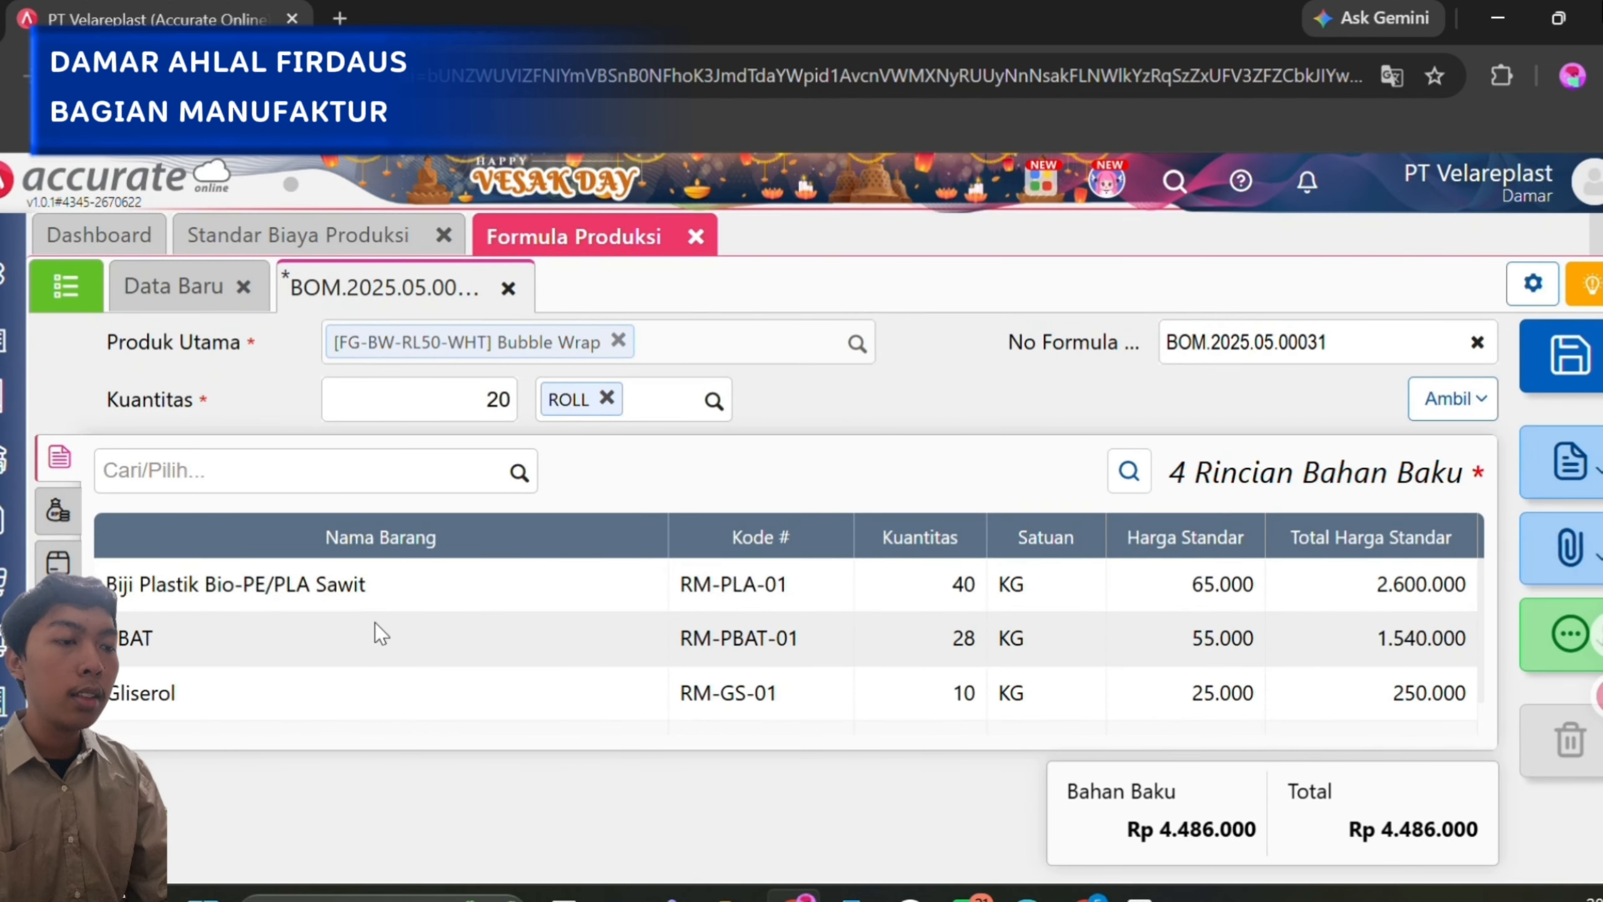
left_click(374, 621)
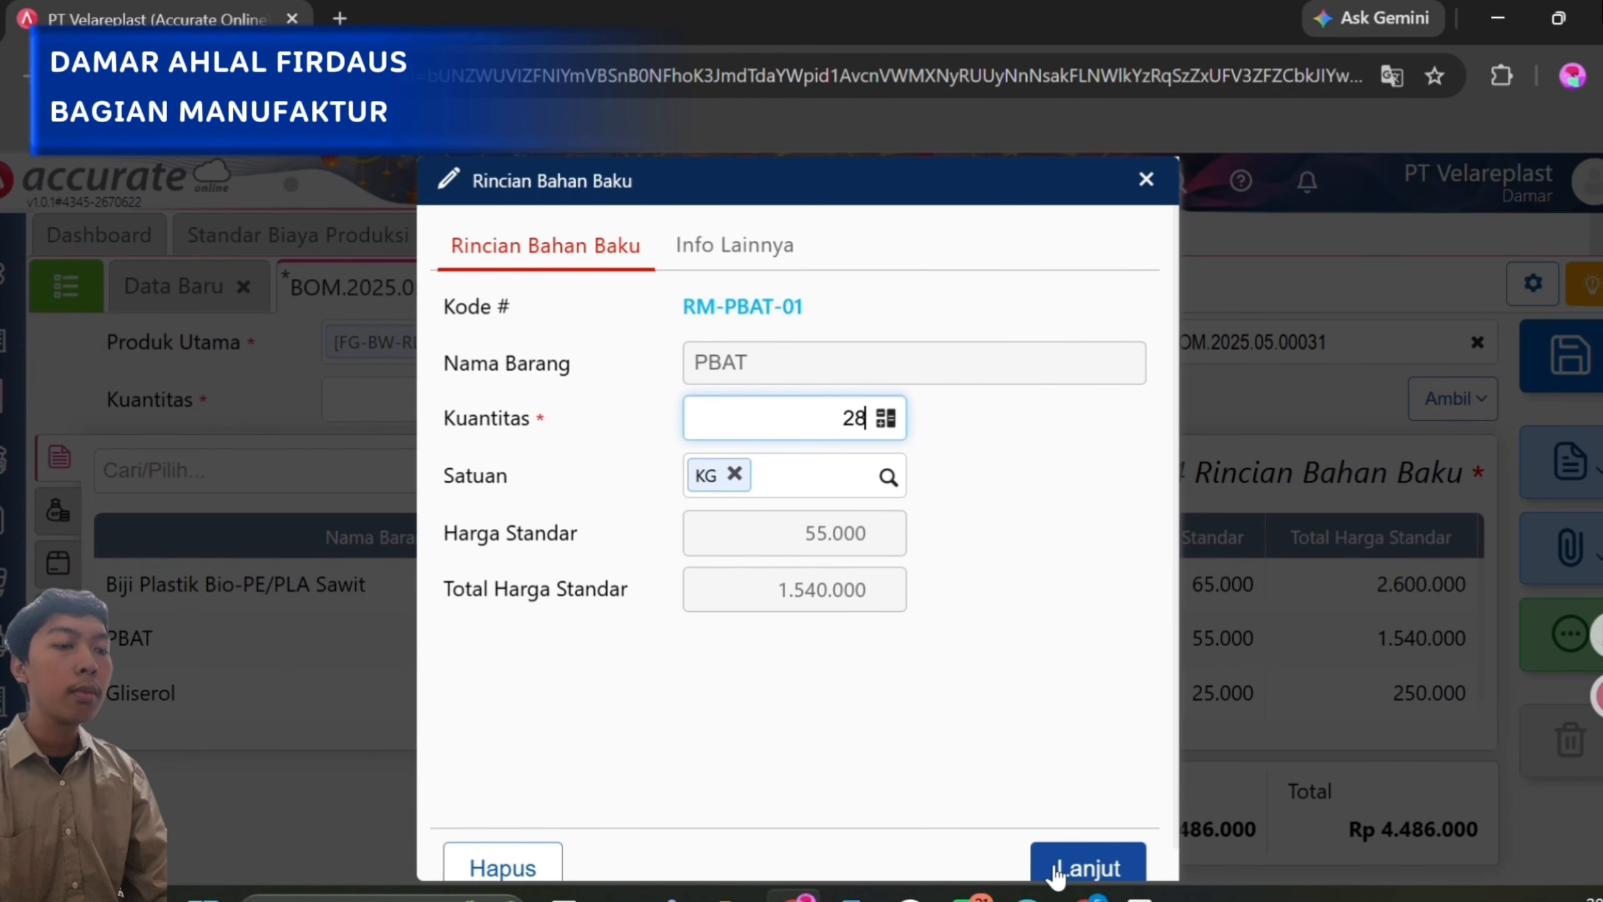
left_click(1079, 862)
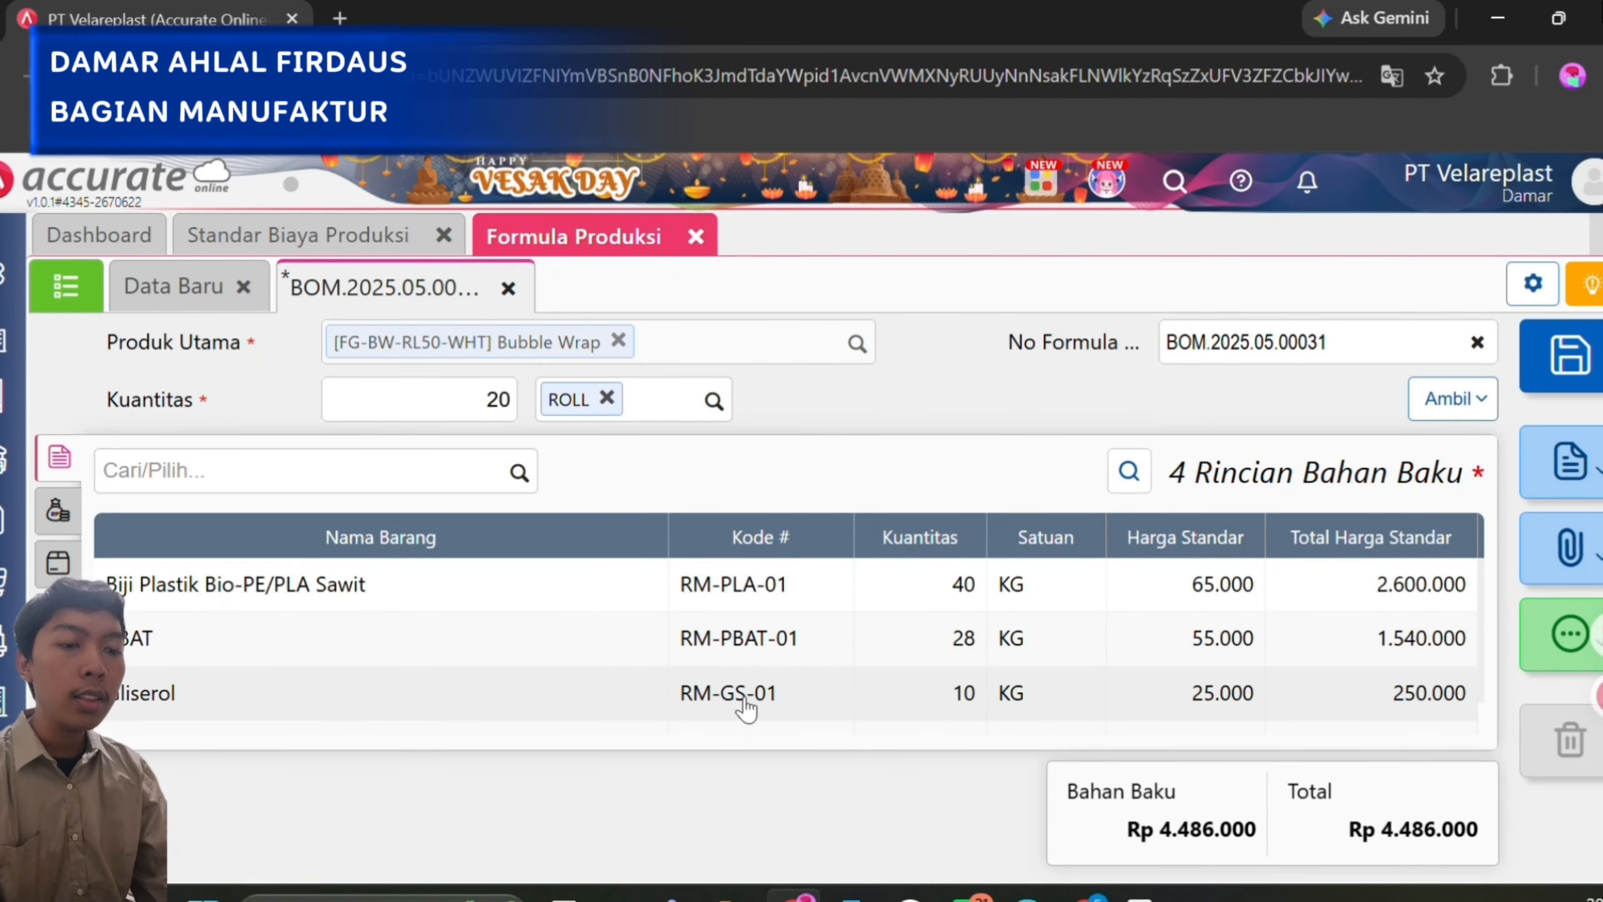
left_click(638, 691)
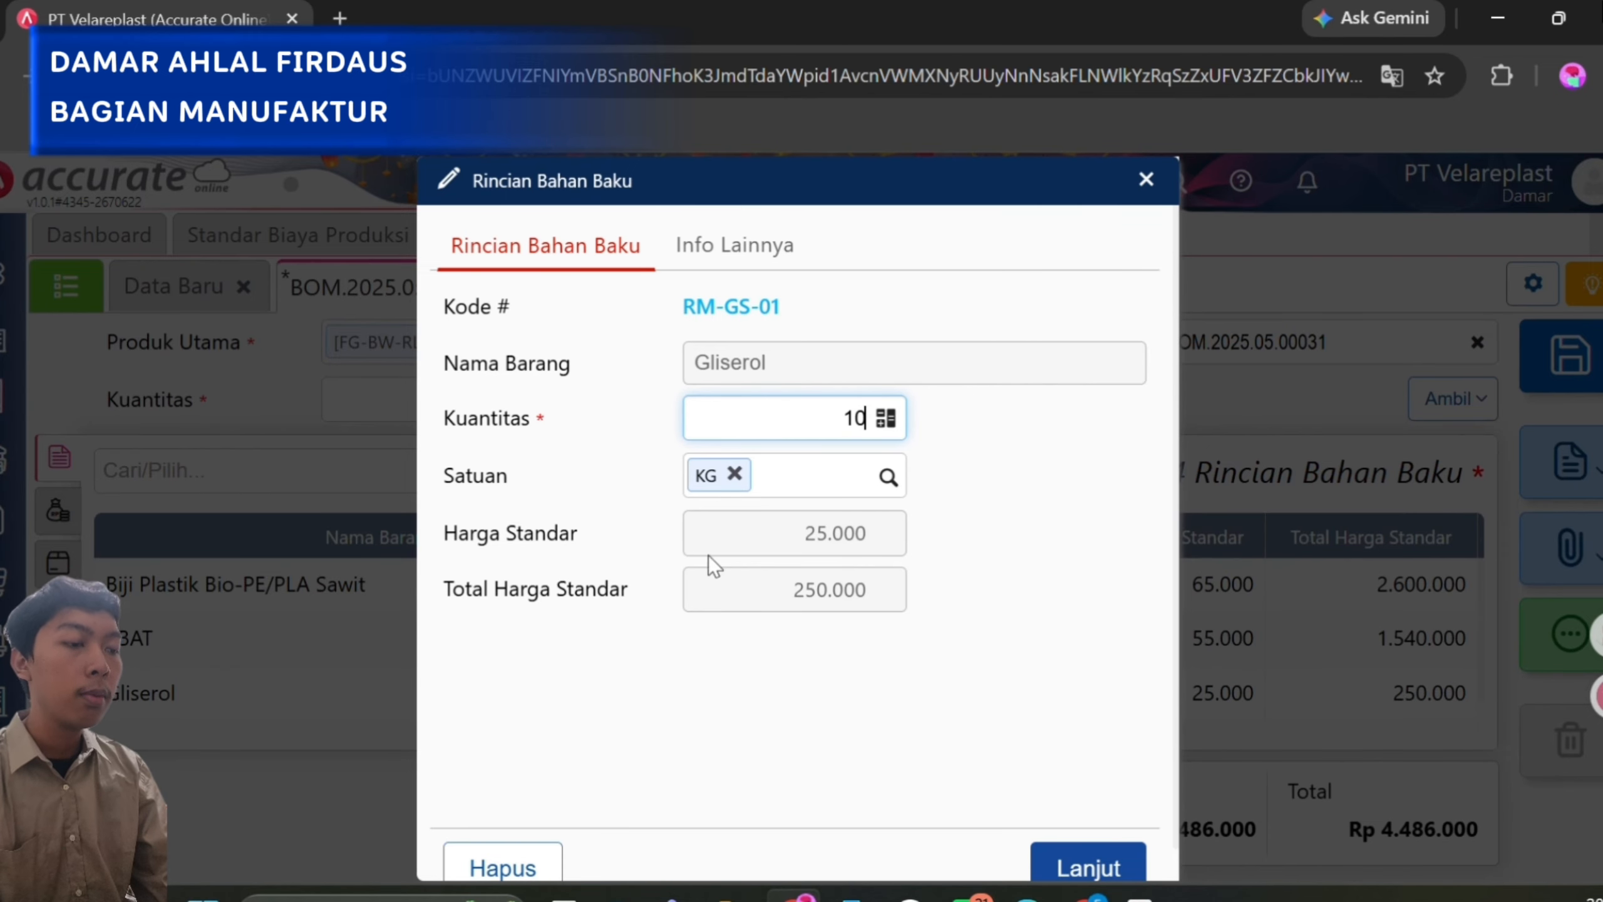
left_click(1085, 865)
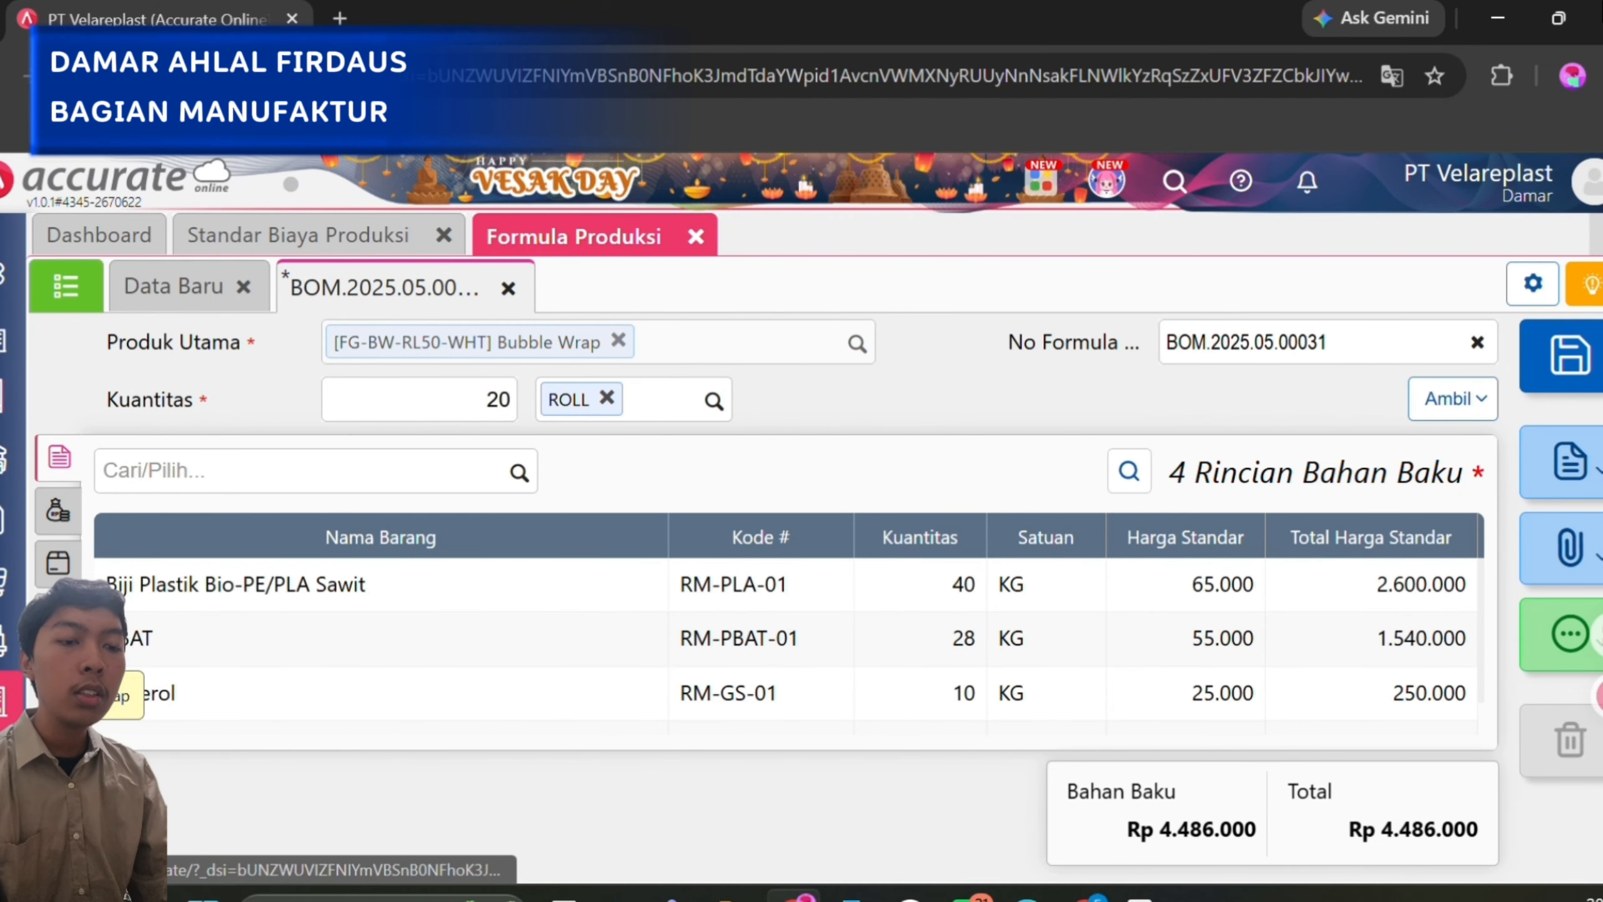
Open the Tutup production plan from the Rencana Produksi list in Manufaktur.
left_click(9, 756)
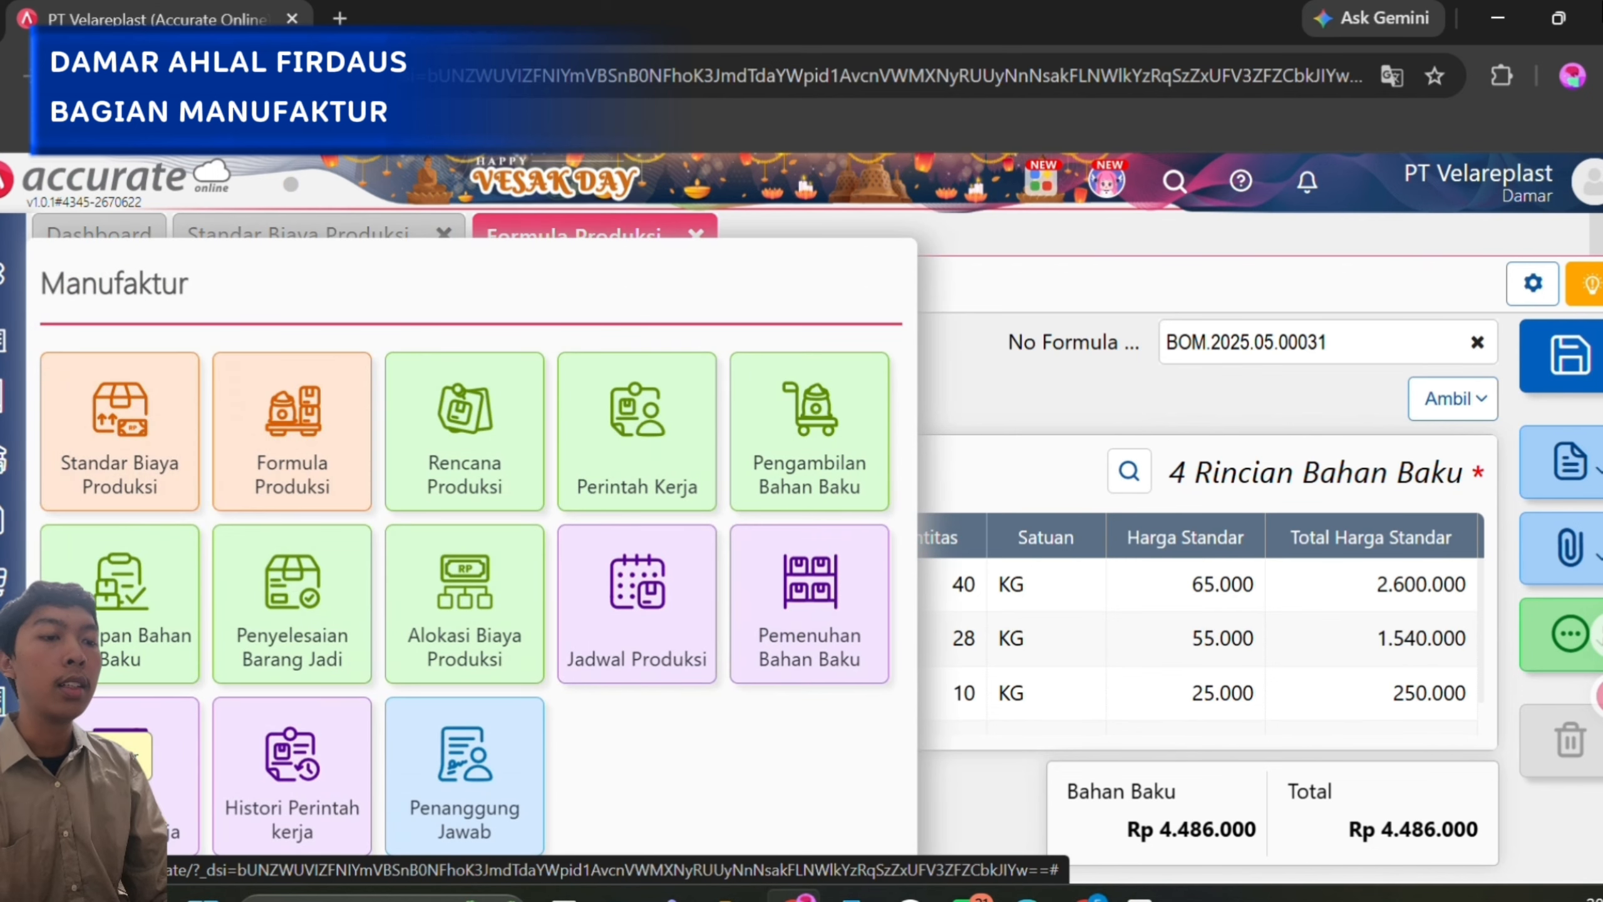
left_click(489, 414)
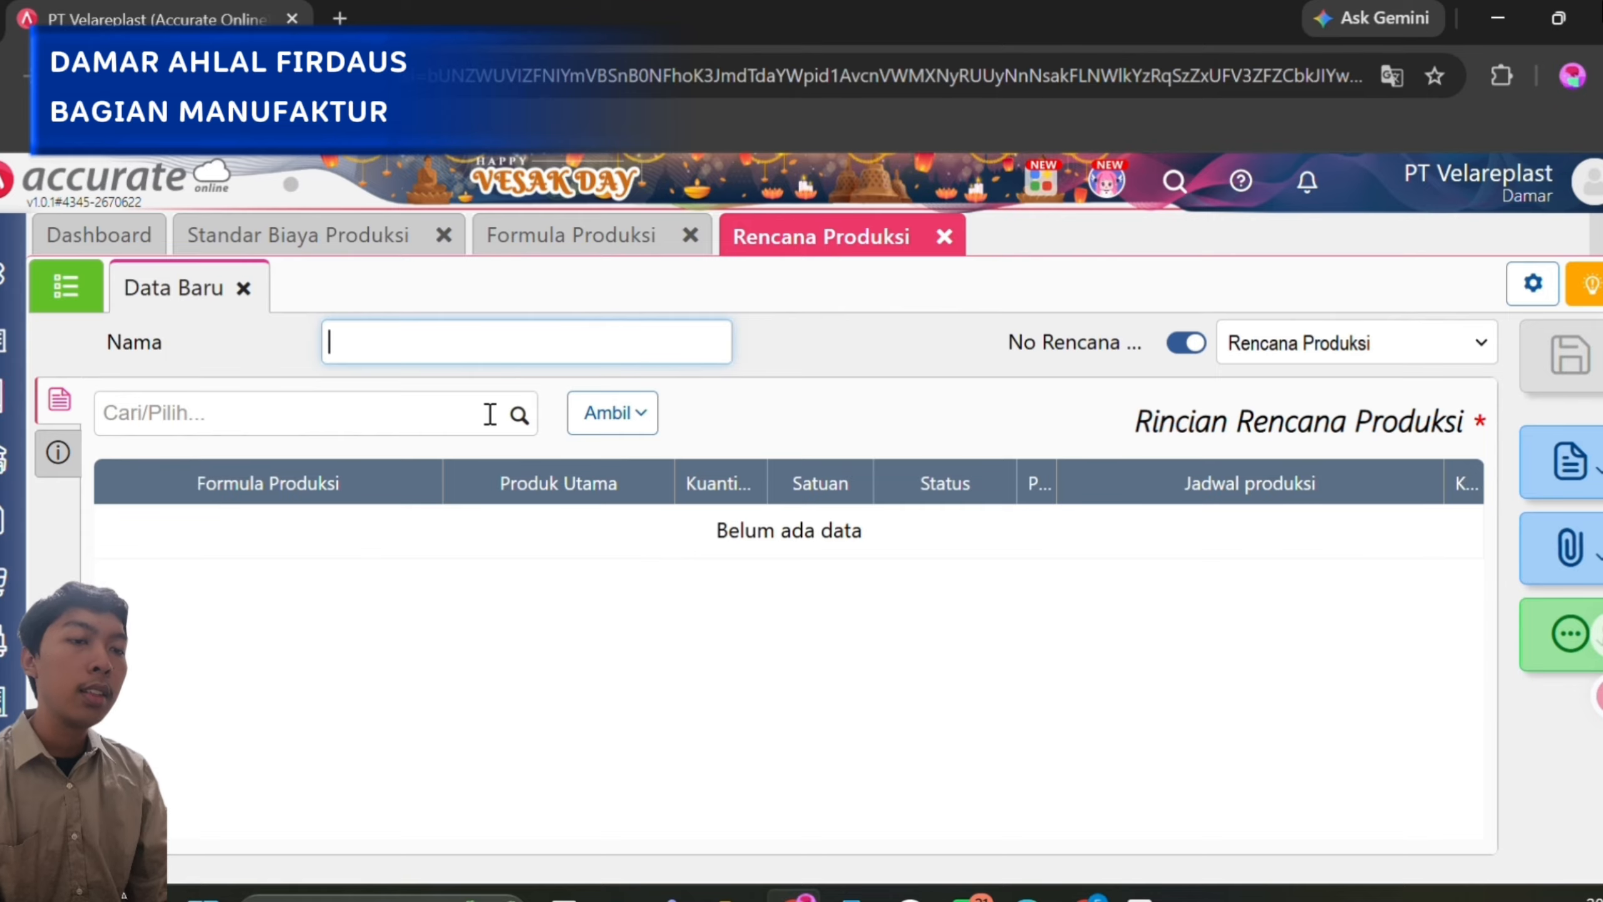
left_click(72, 298)
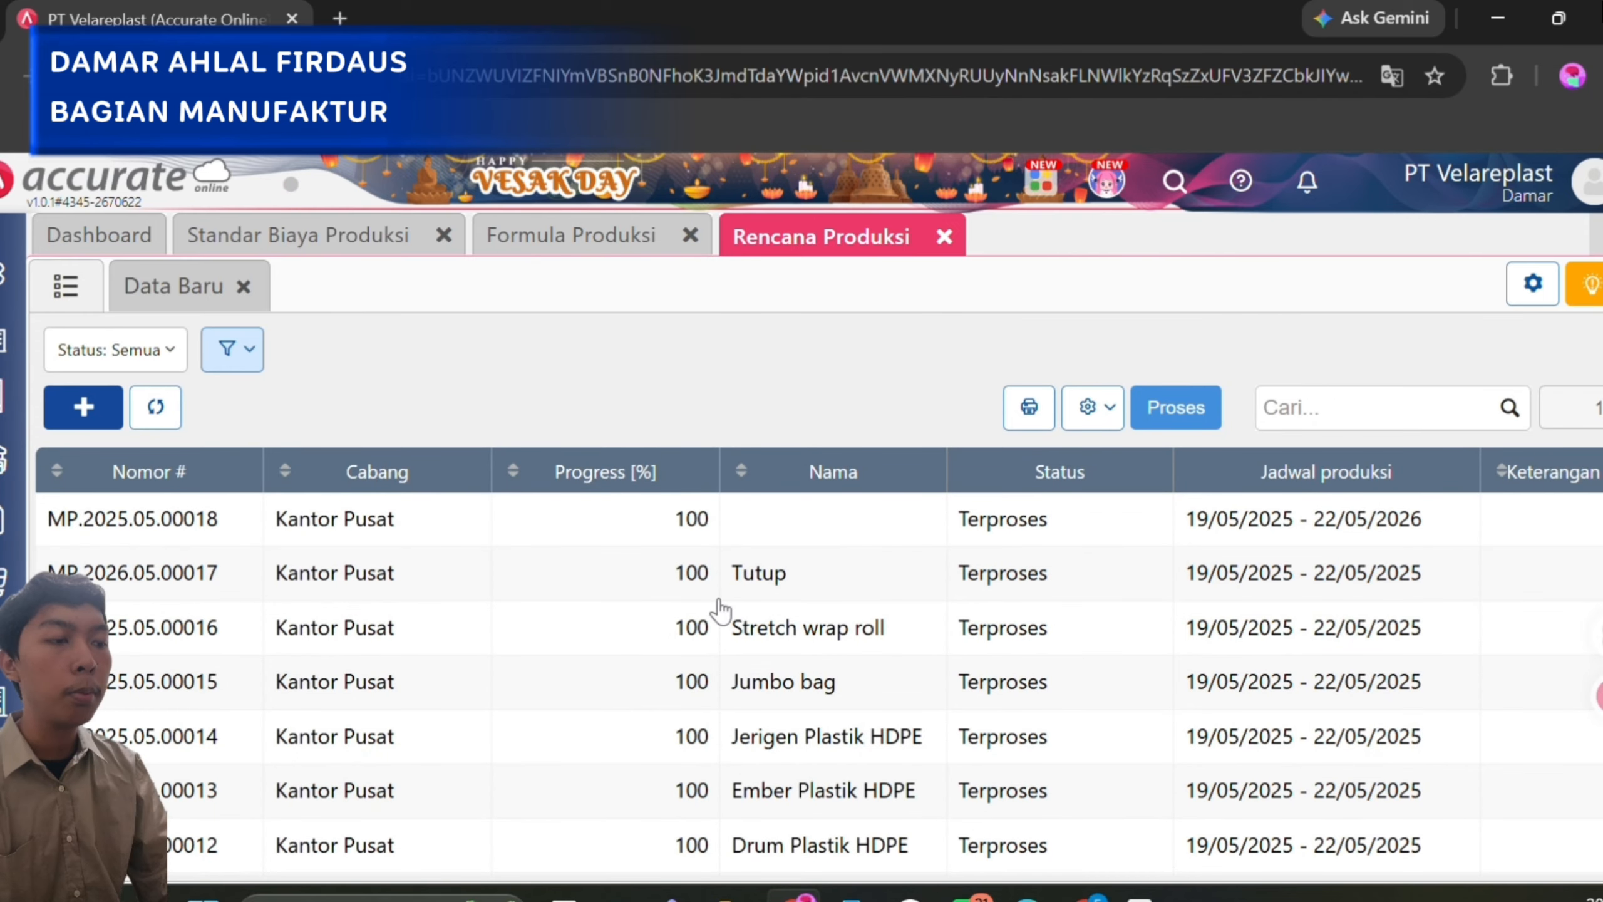
left_click(720, 597)
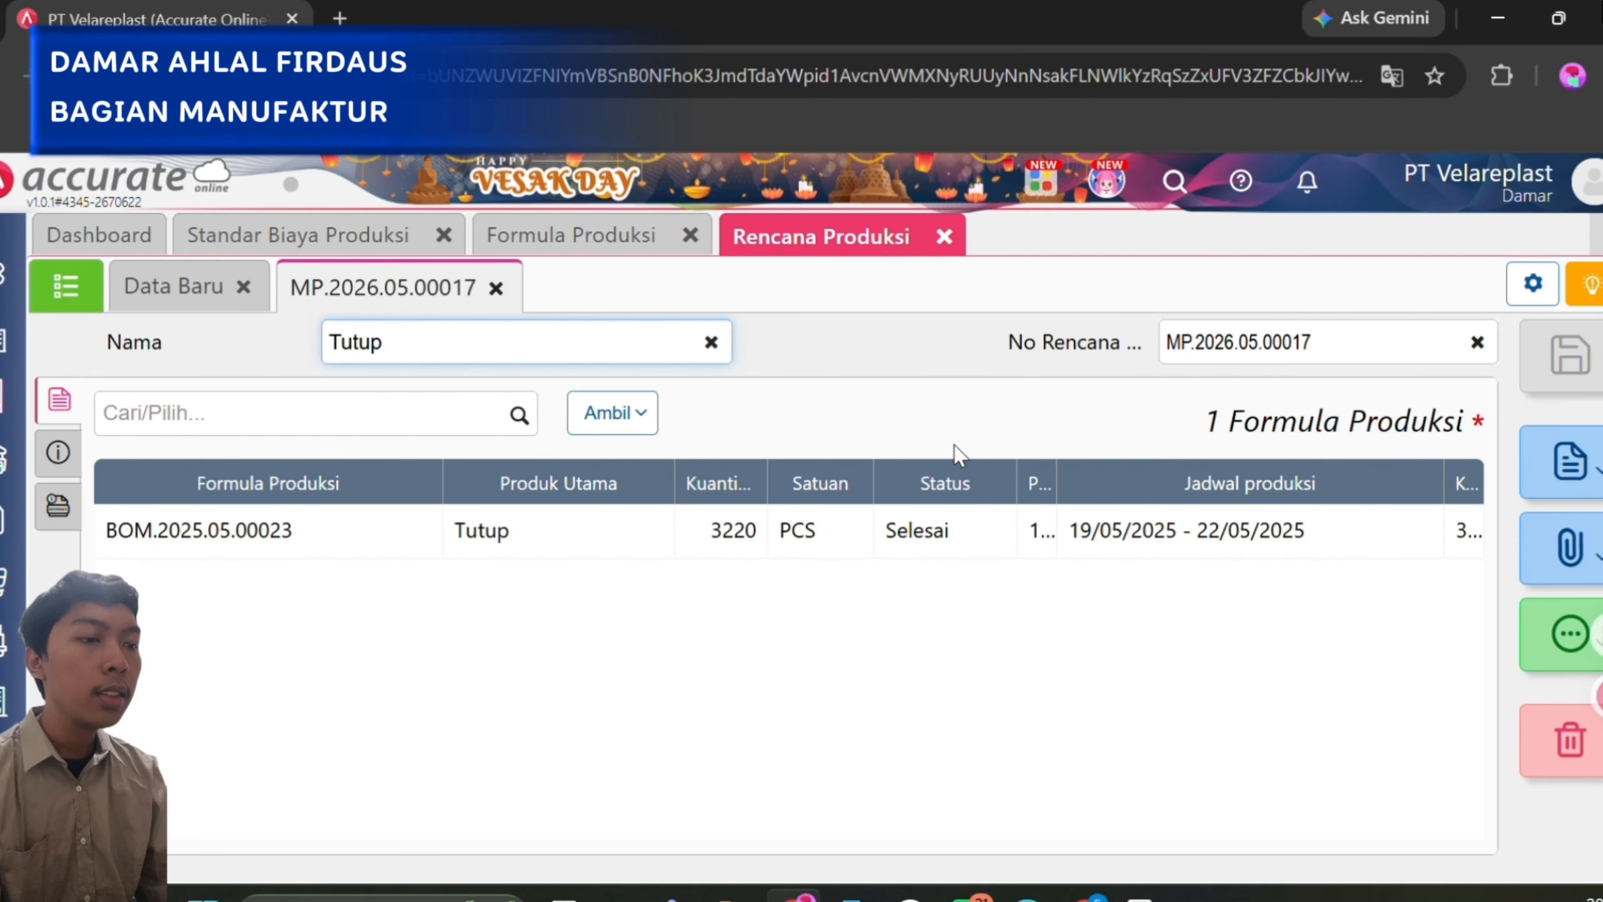
Examine the product, quantity and start and finish dates of the formula line in the Tutup production plan.
left_click(355, 537)
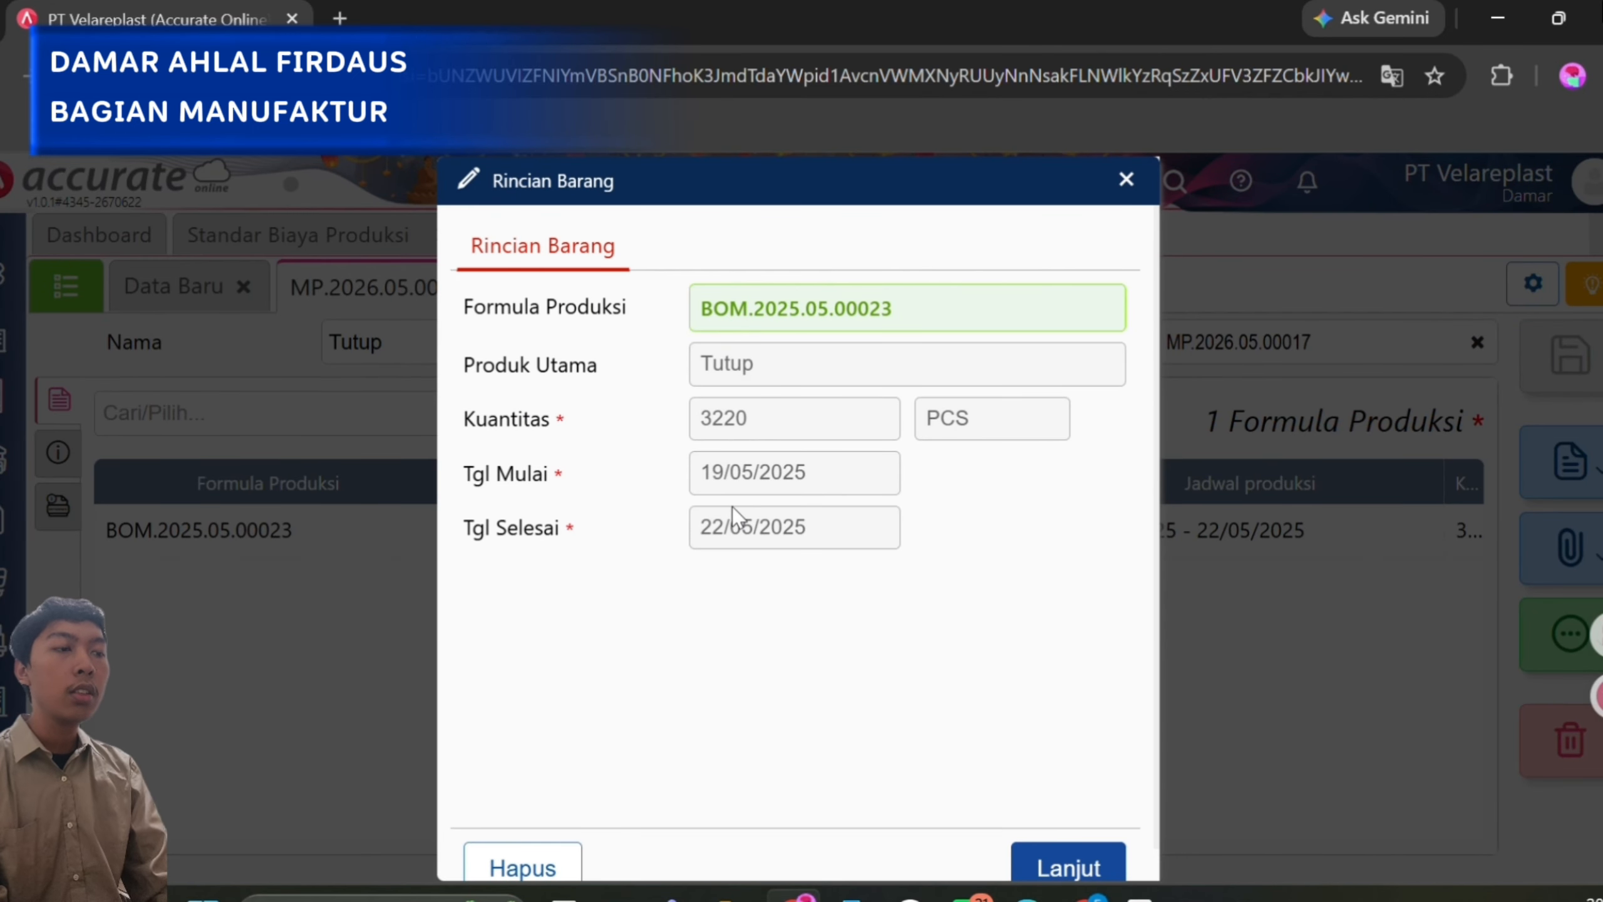
left_click(1126, 183)
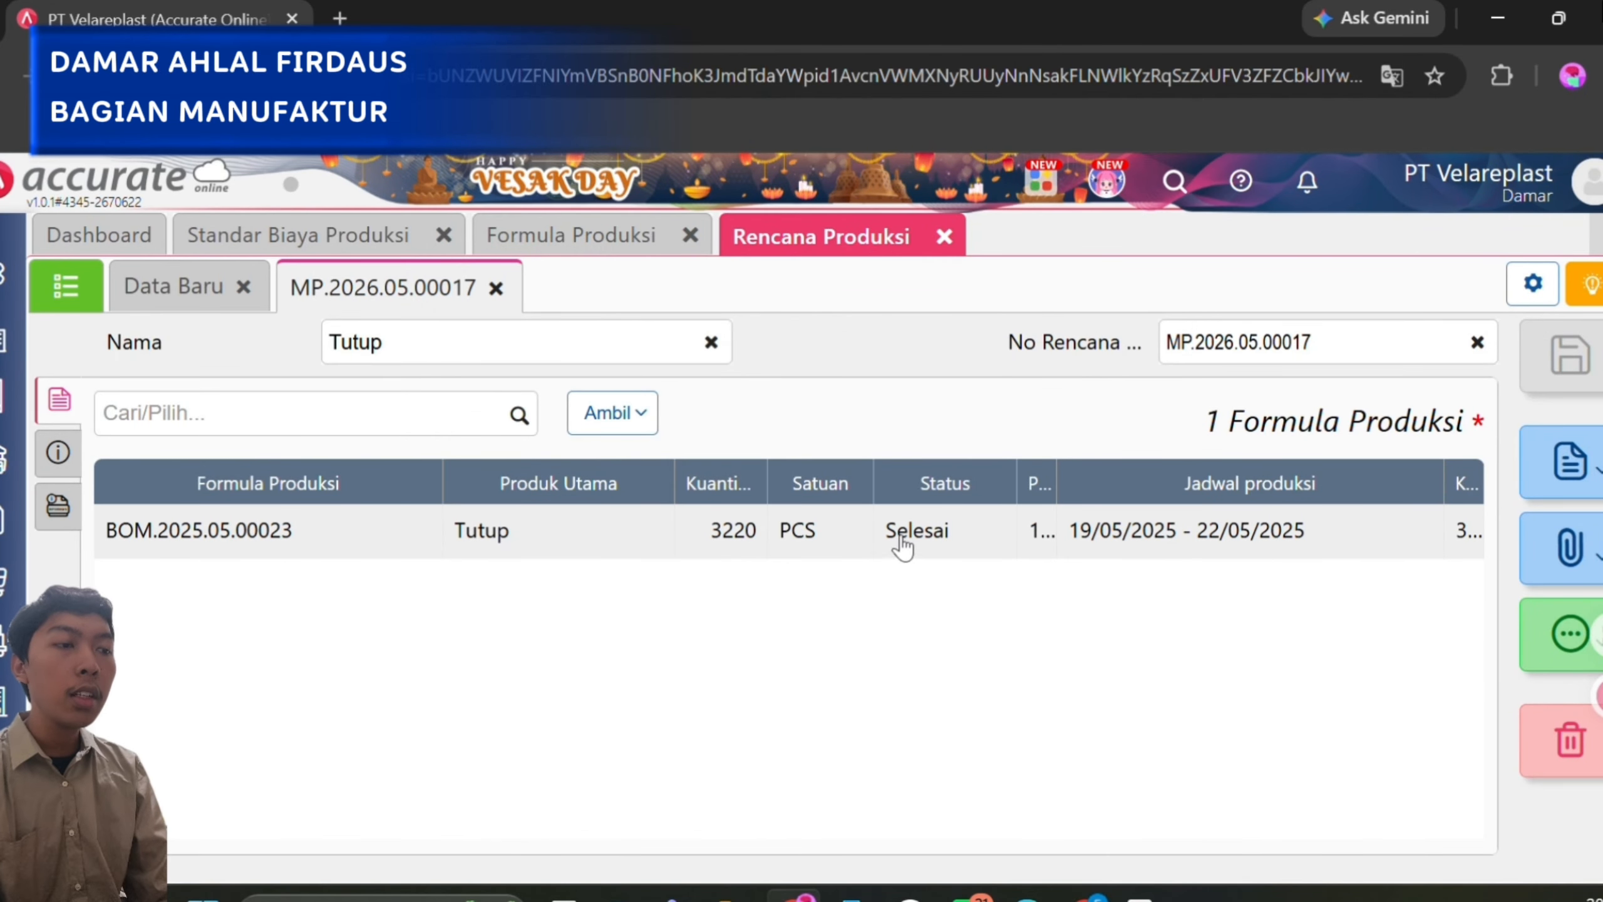
left_click(902, 535)
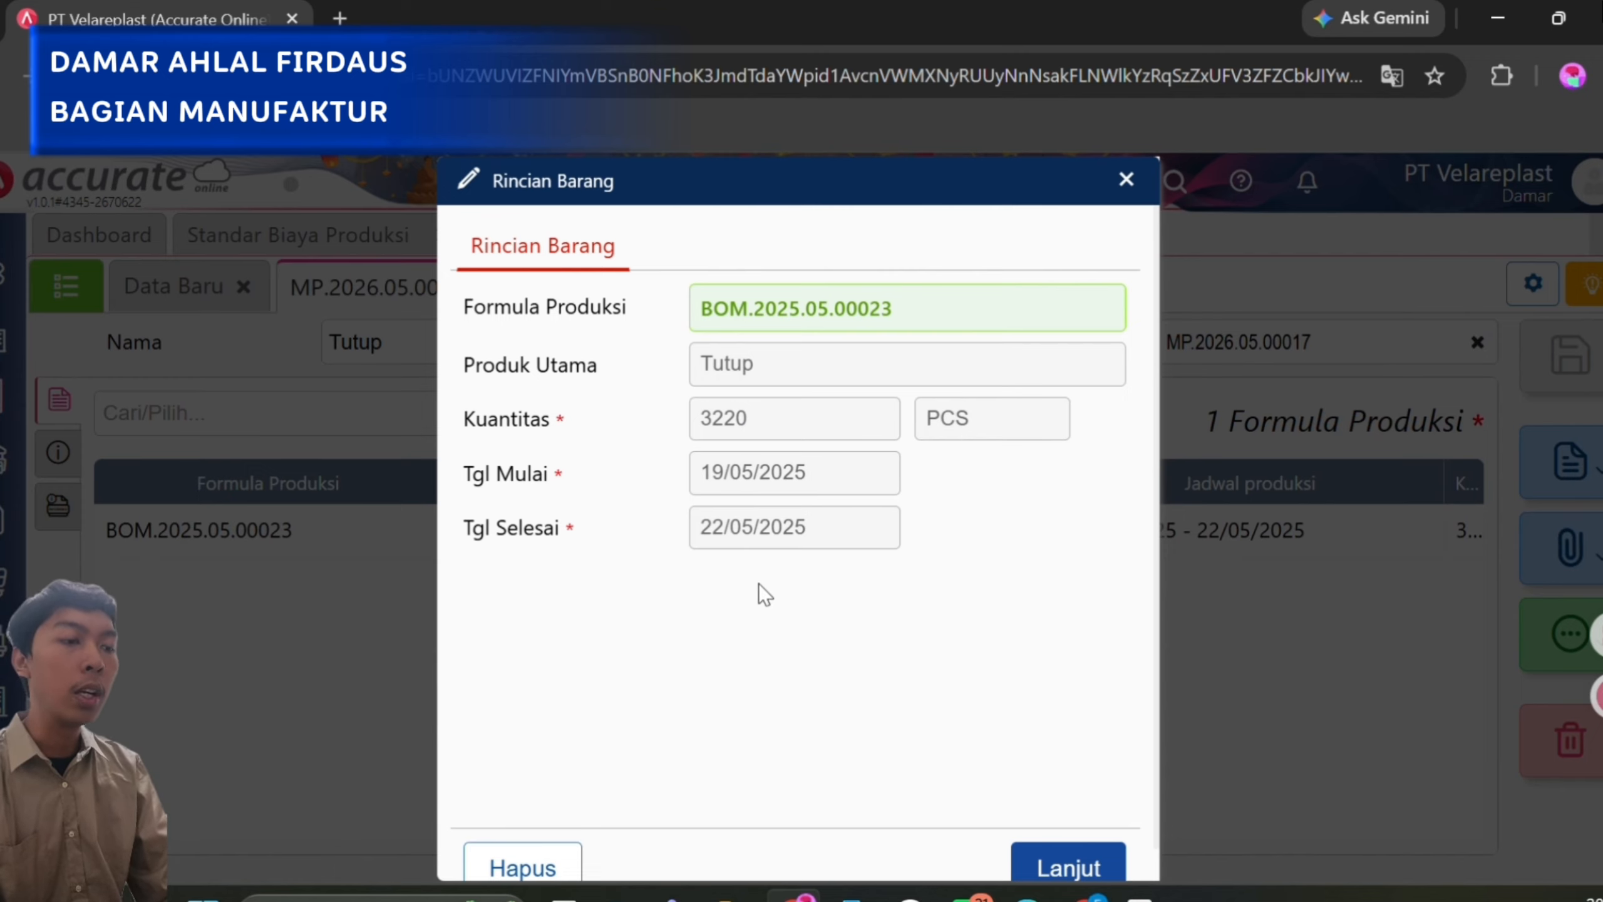
left_click(1087, 869)
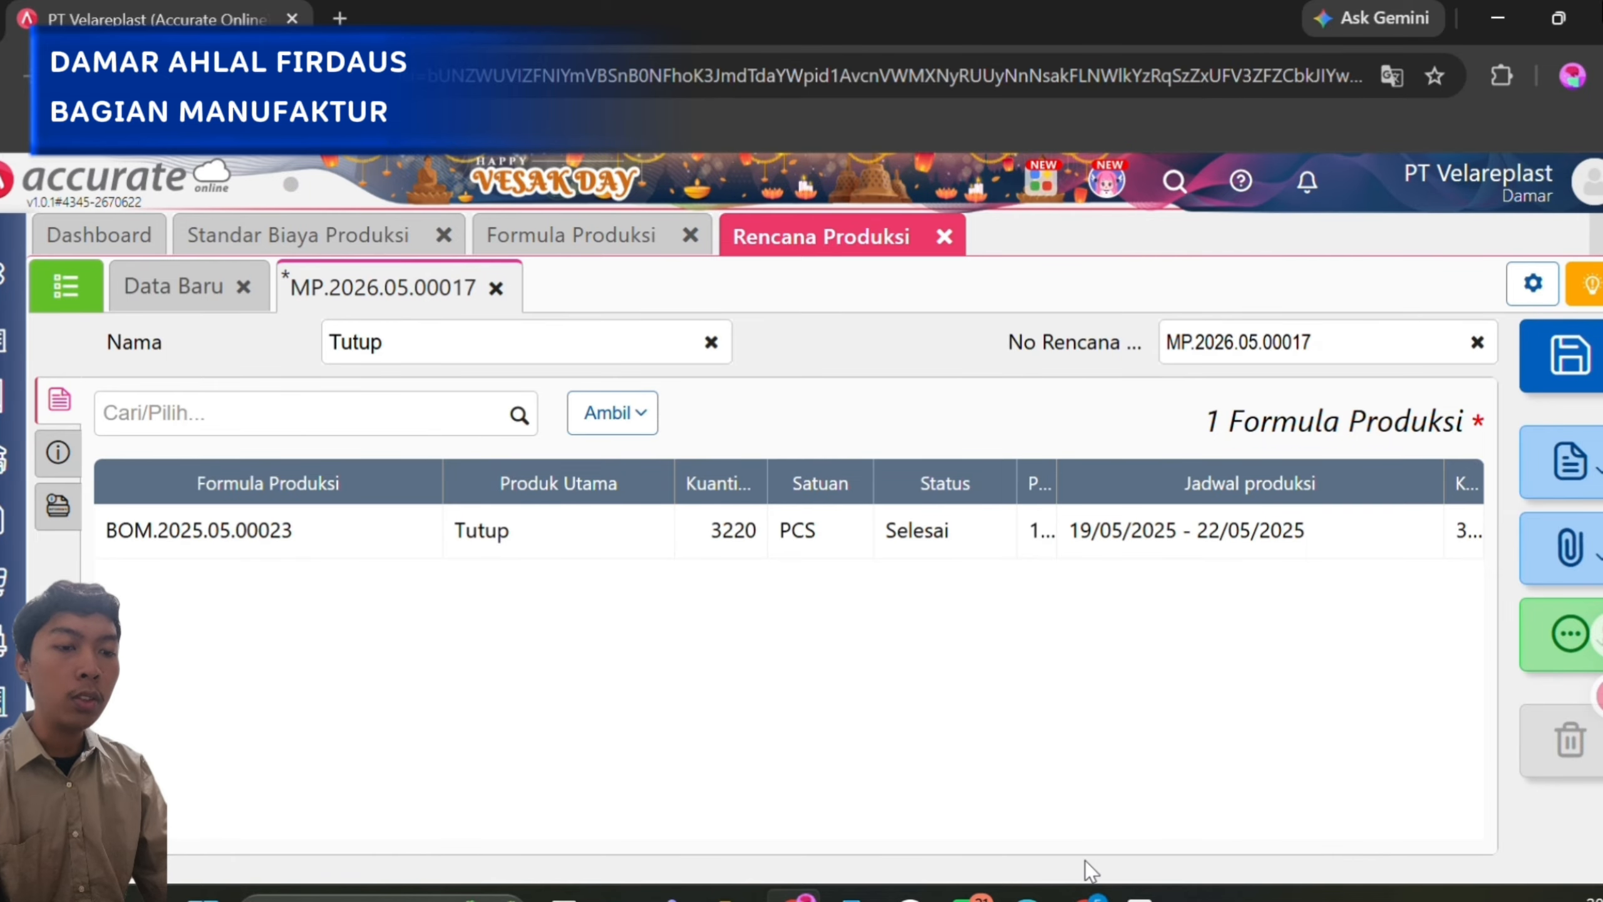
Open the Kantong bio sawit work order from the Perintah Kerja list in Manufaktur and examine its raw material details.
left_click(7, 760)
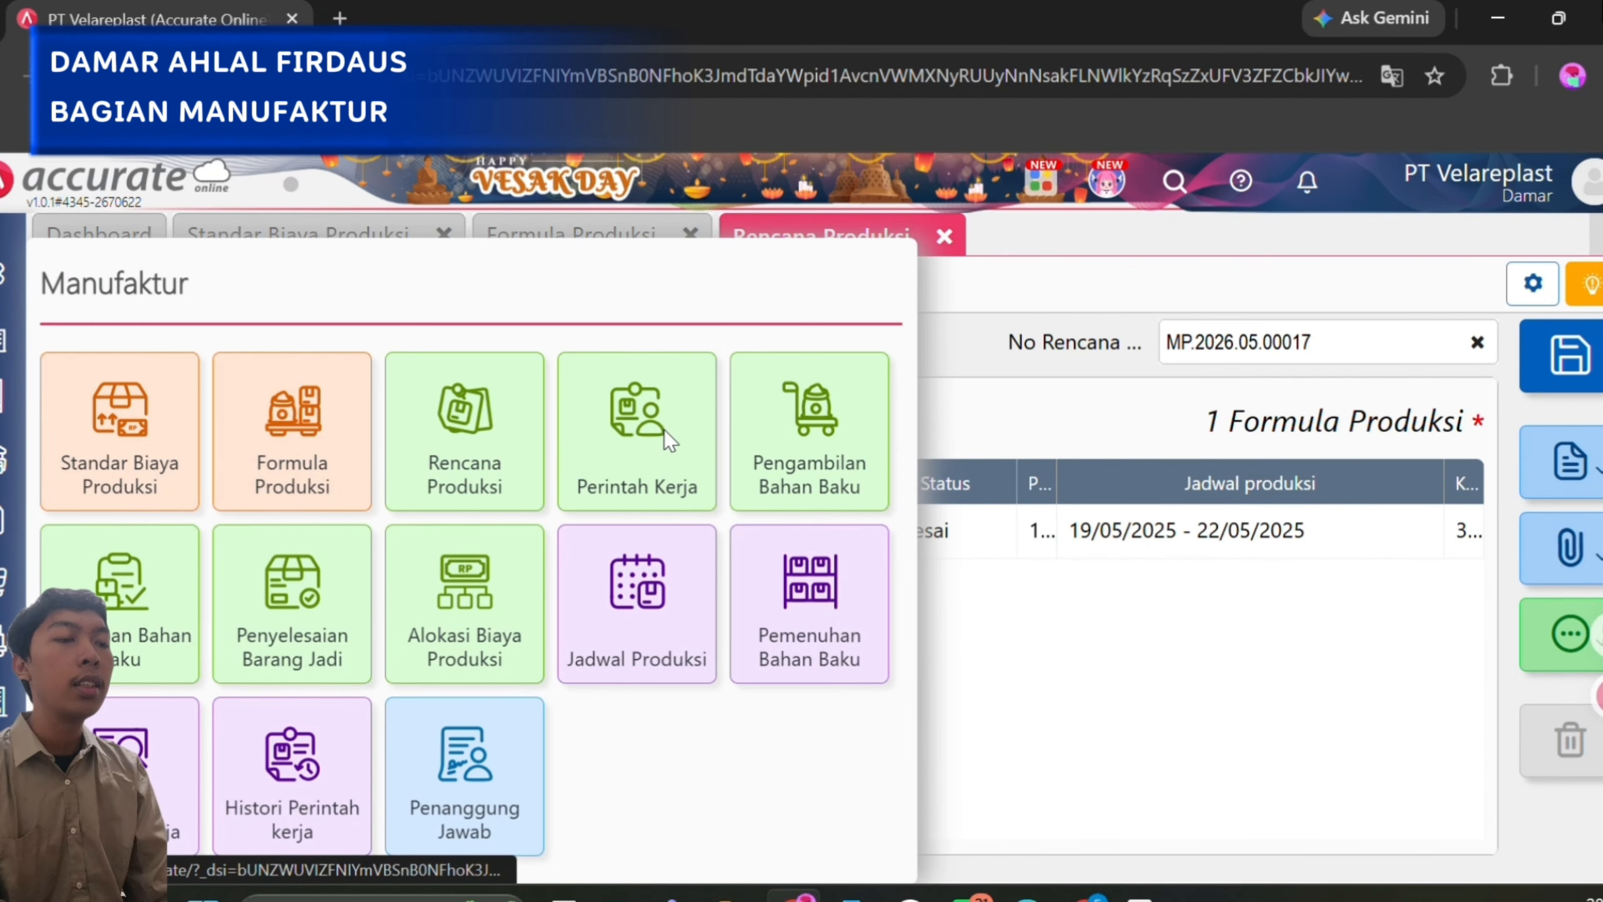
left_click(664, 430)
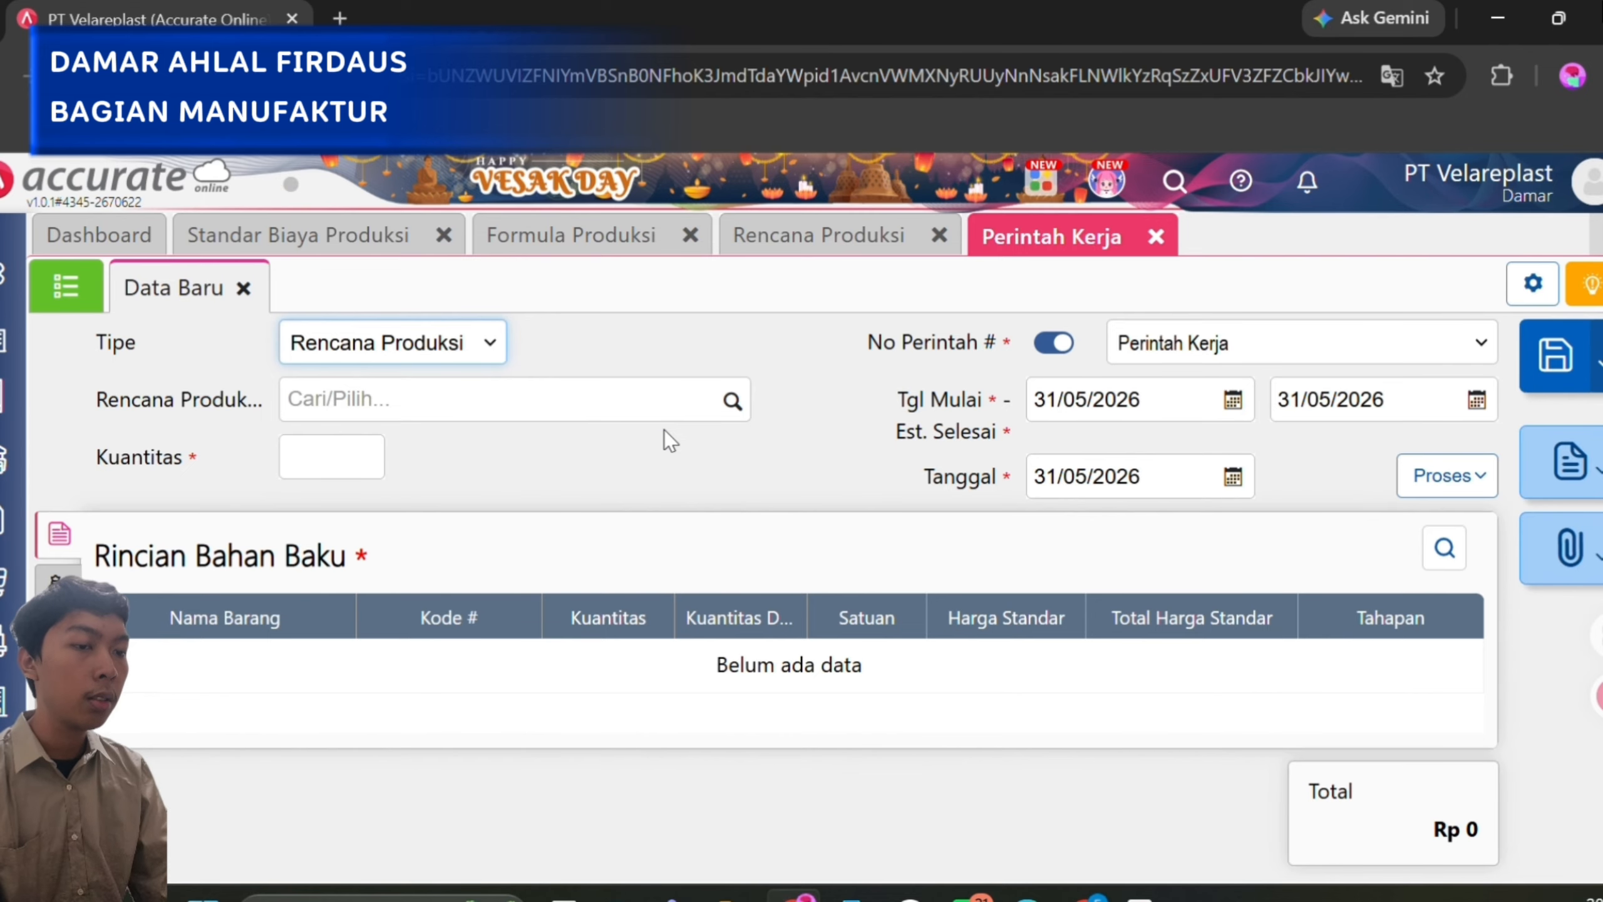
left_click(55, 289)
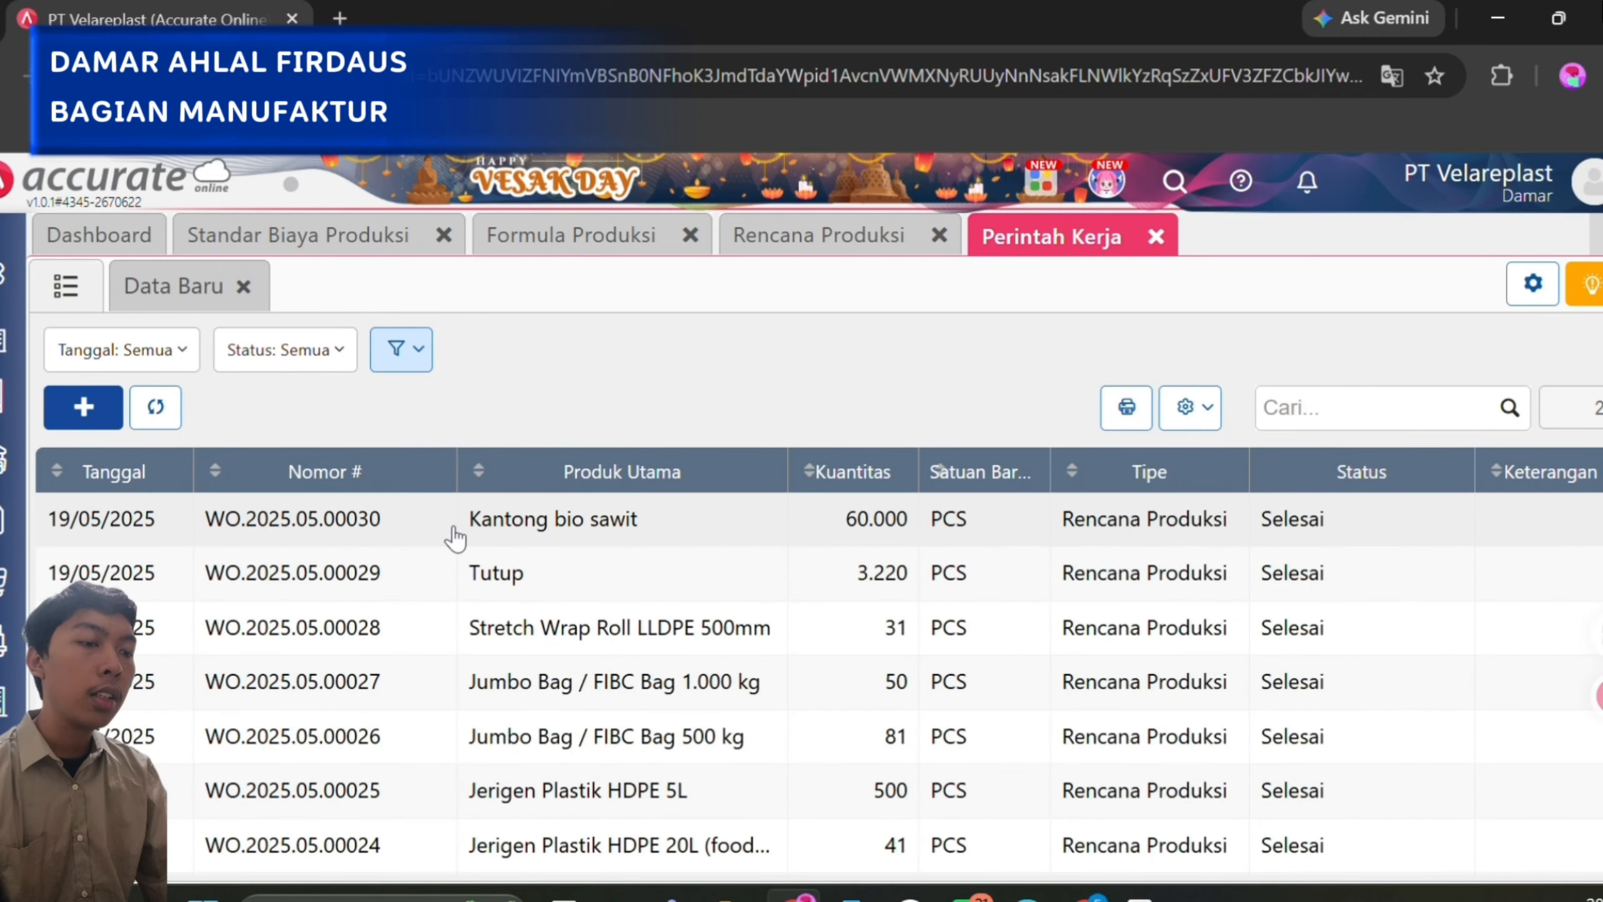
left_click(453, 526)
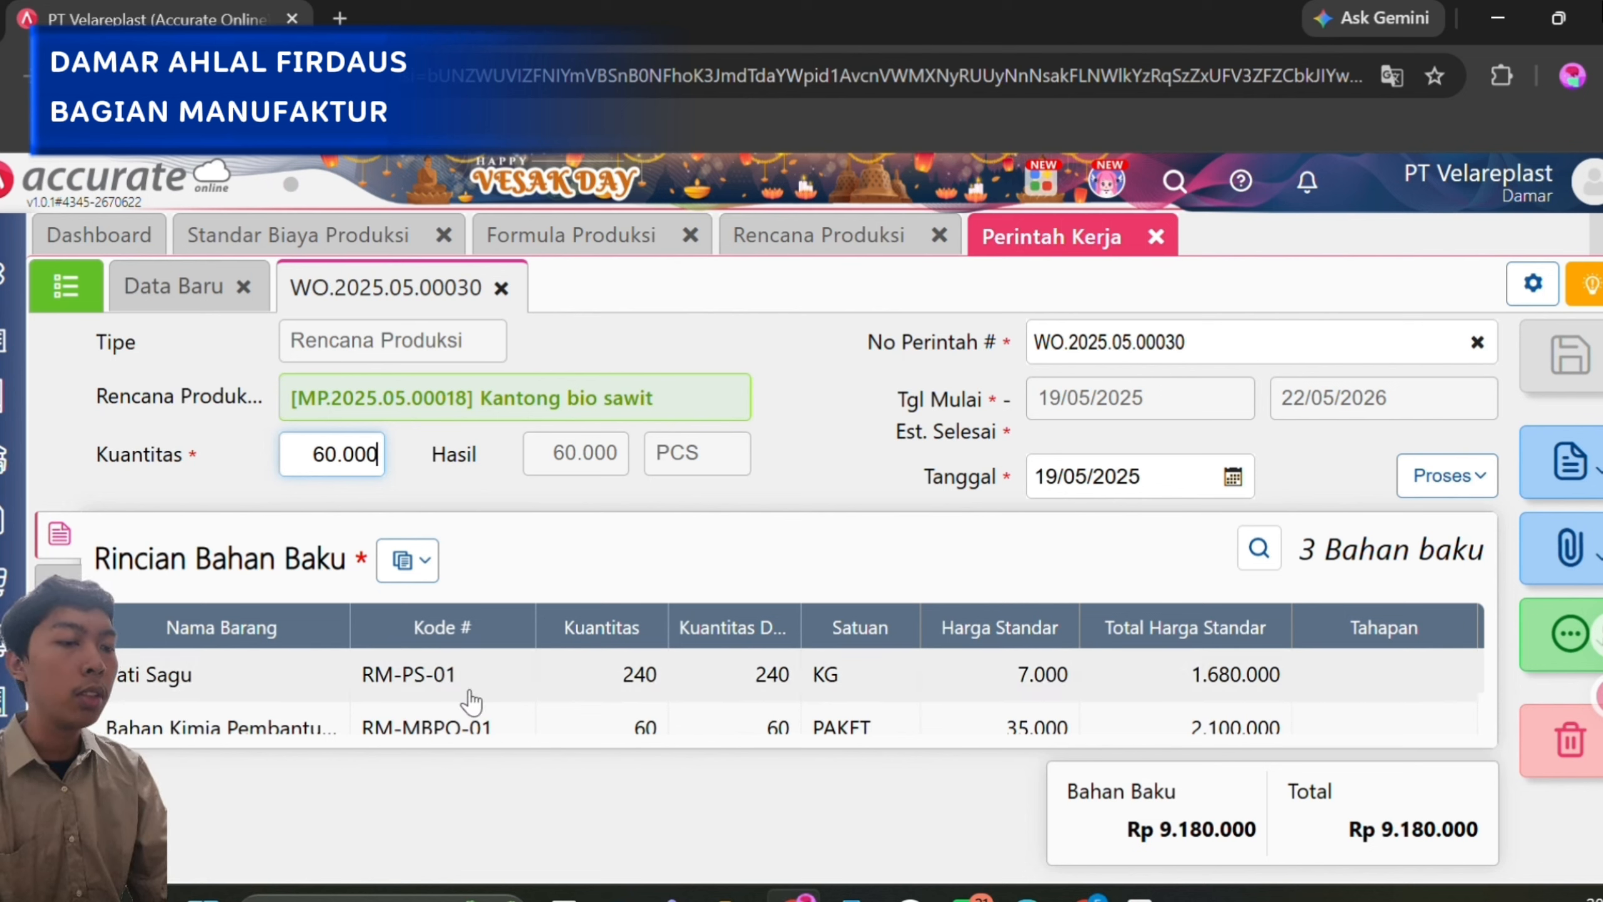
scroll(472, 694, "down", 1)
scroll(472, 699, "down", 1)
scroll(472, 699, "up", 2)
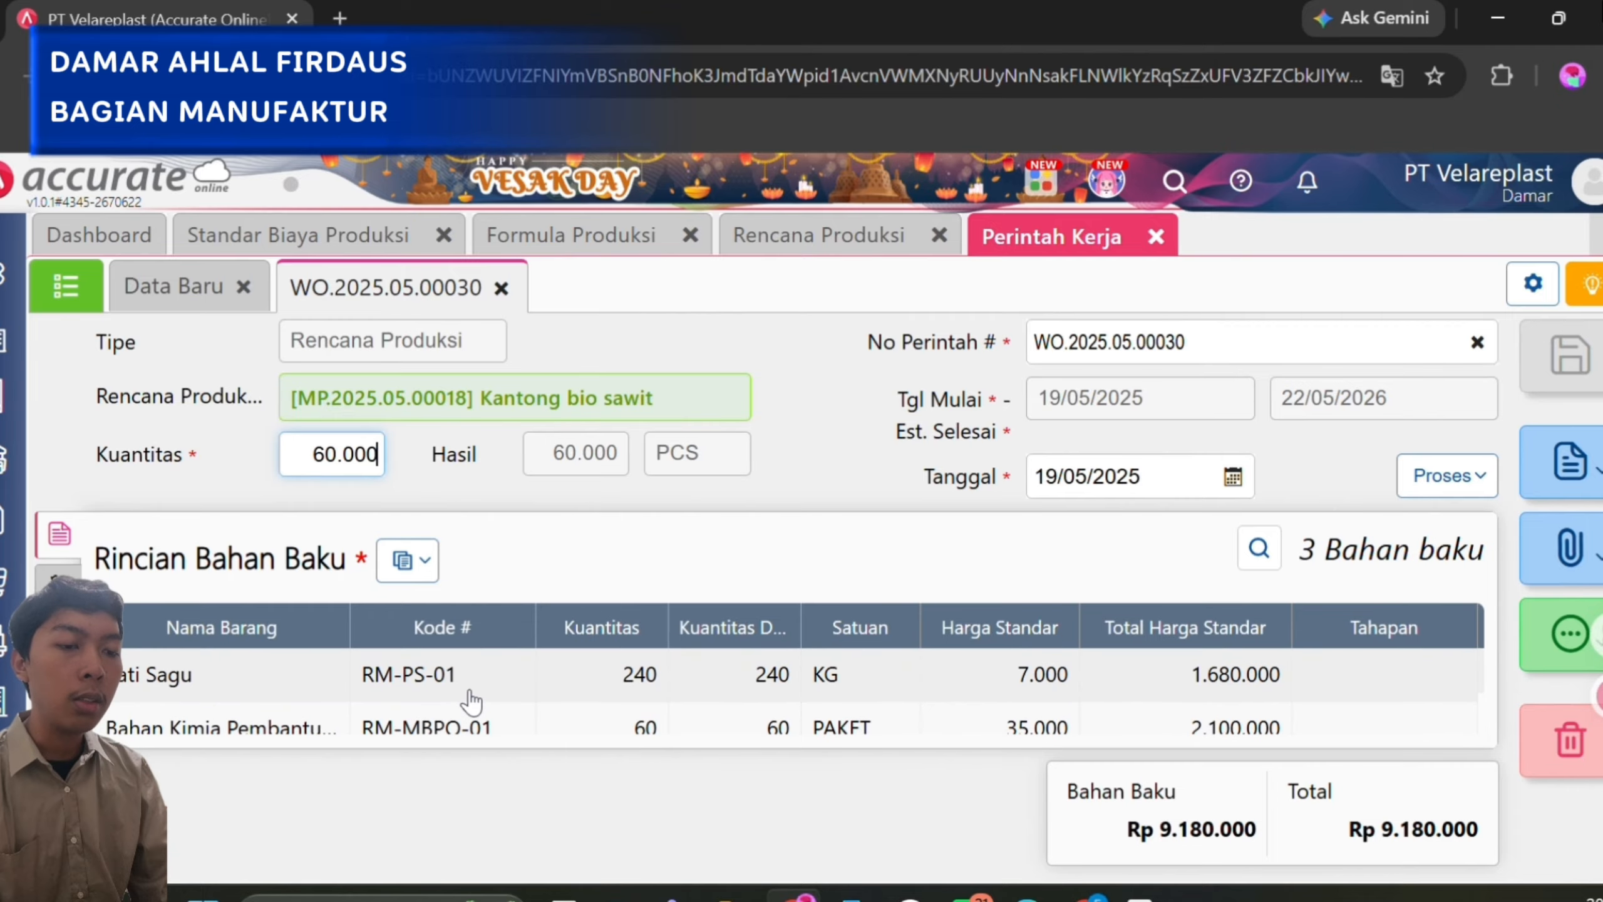
scroll(471, 700, "down", 3)
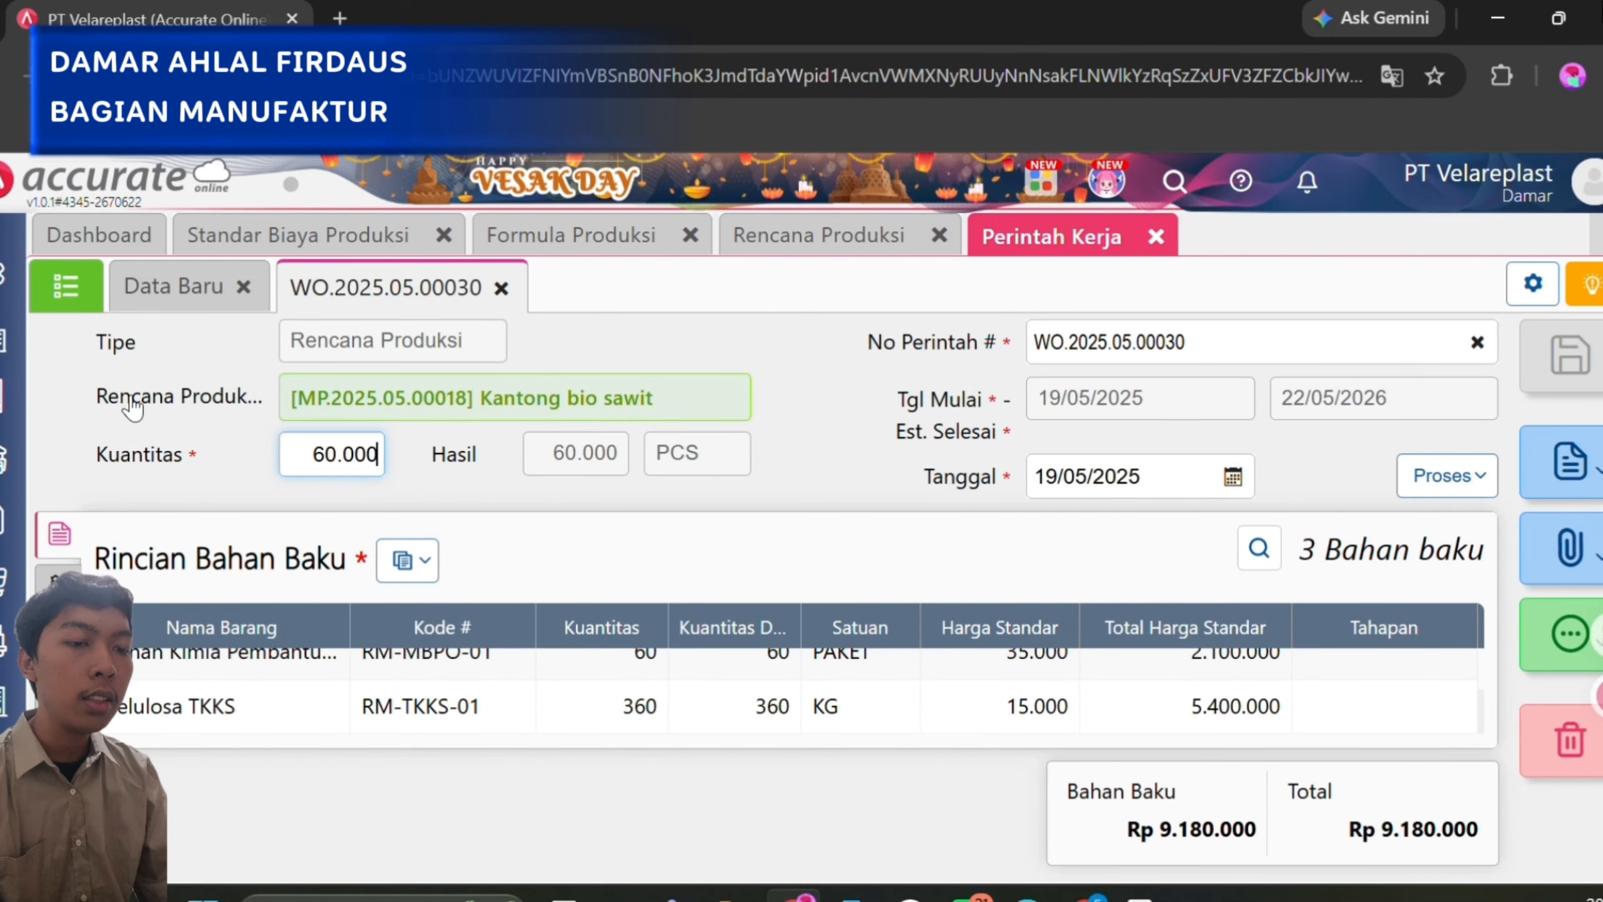
left_click(55, 292)
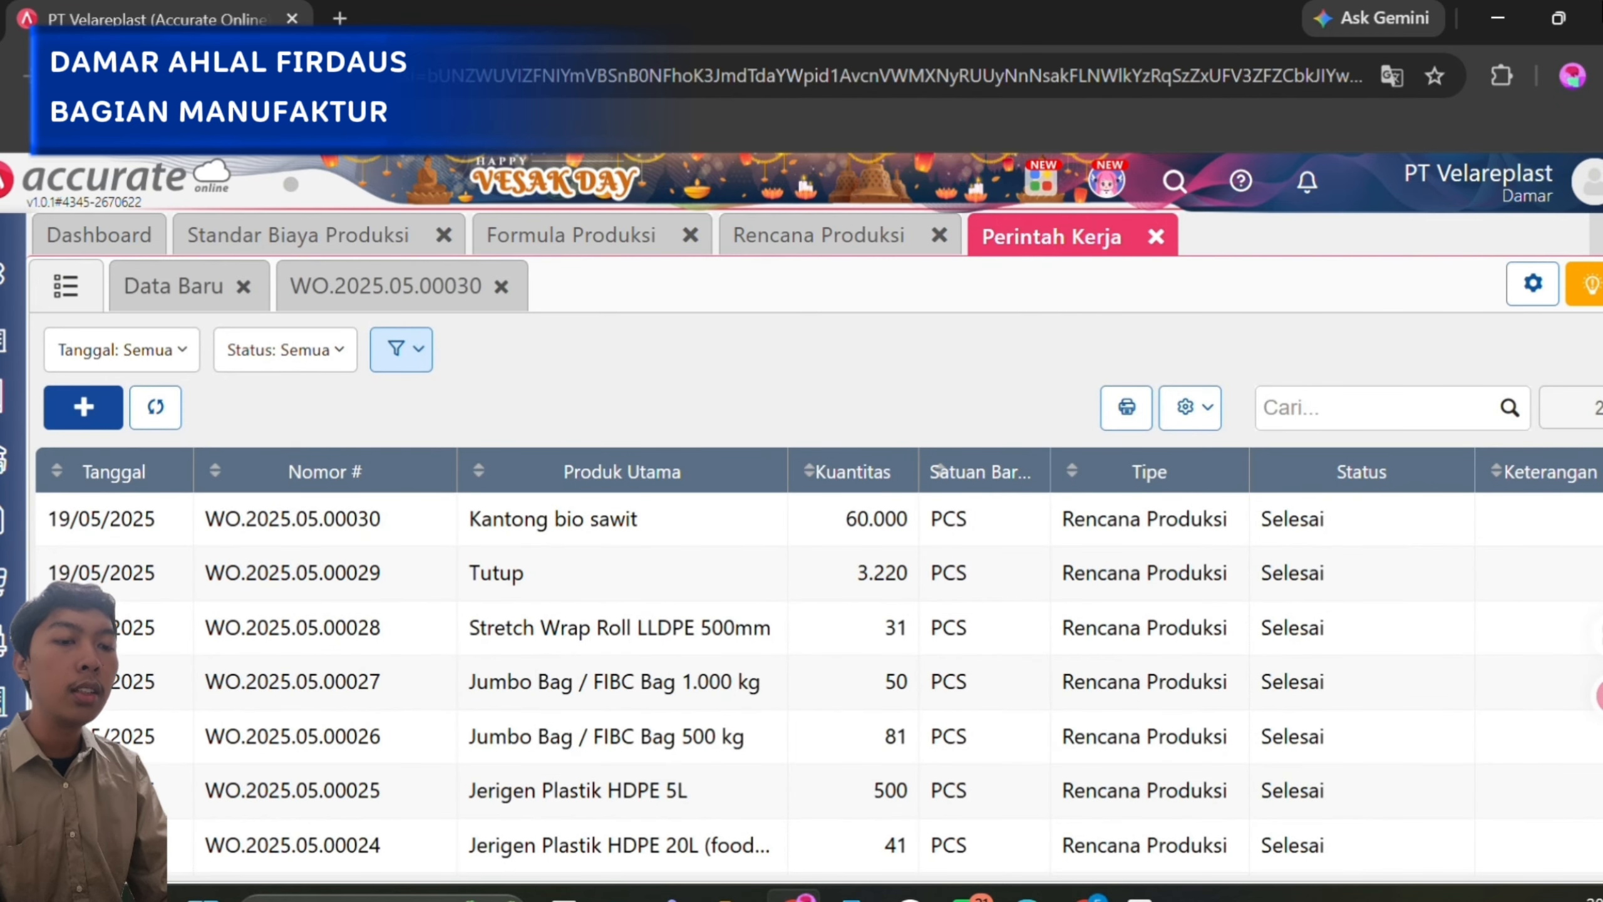
Review the first record of the Pengambilan Bahan Baku list in Manufaktur, the material withdrawal for the Jerigen Plastik HDPE 20L work order.
left_click(9, 757)
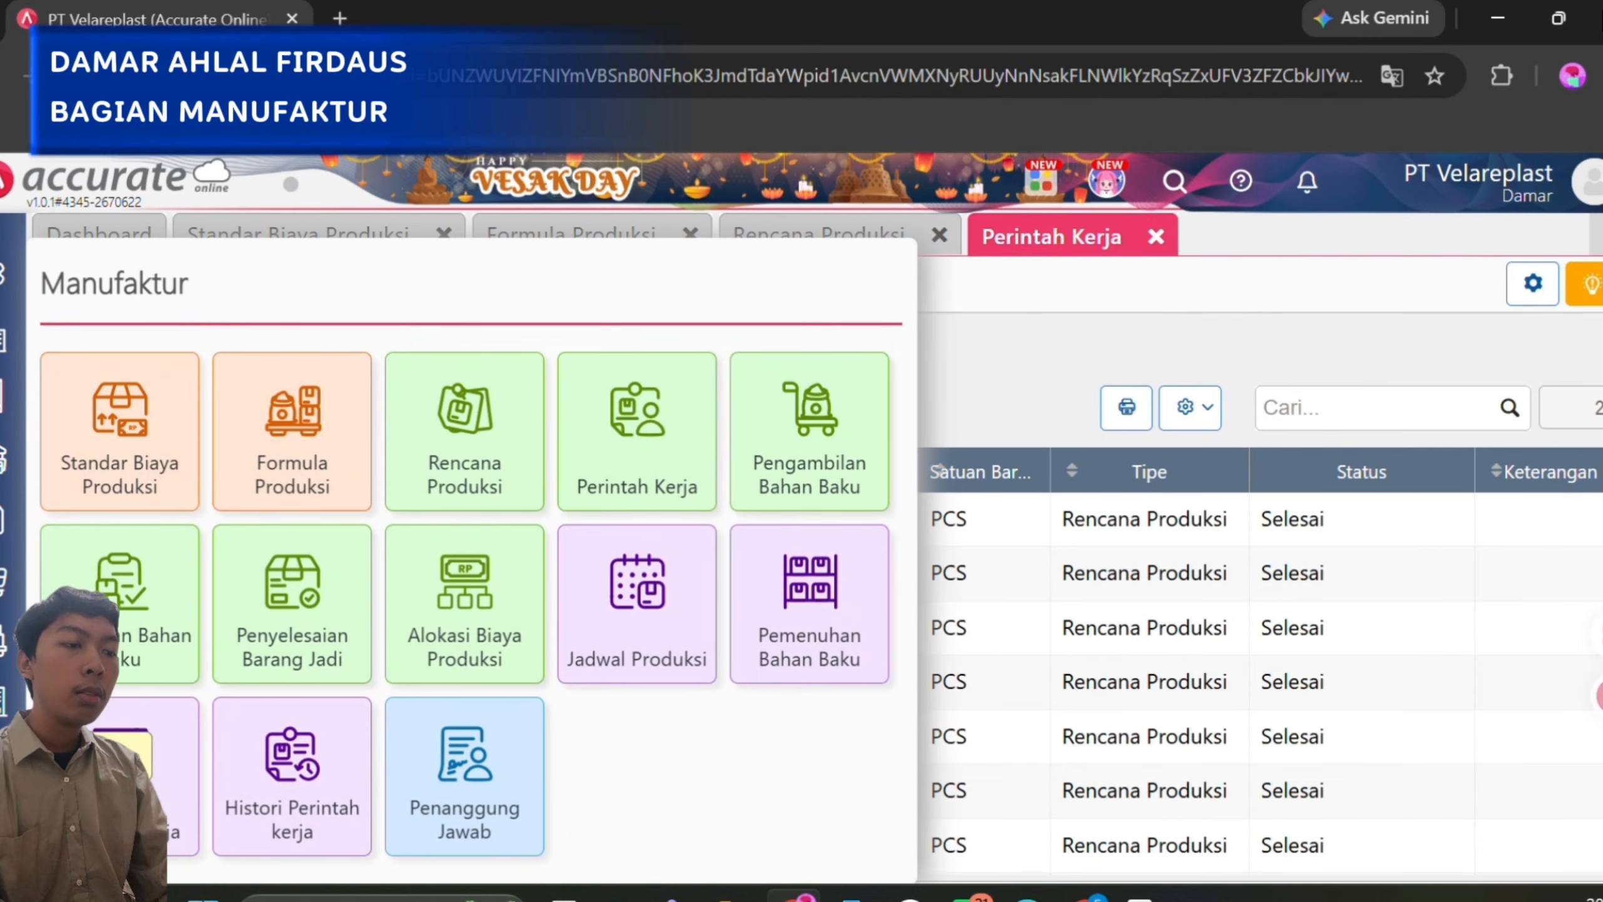
left_click(816, 451)
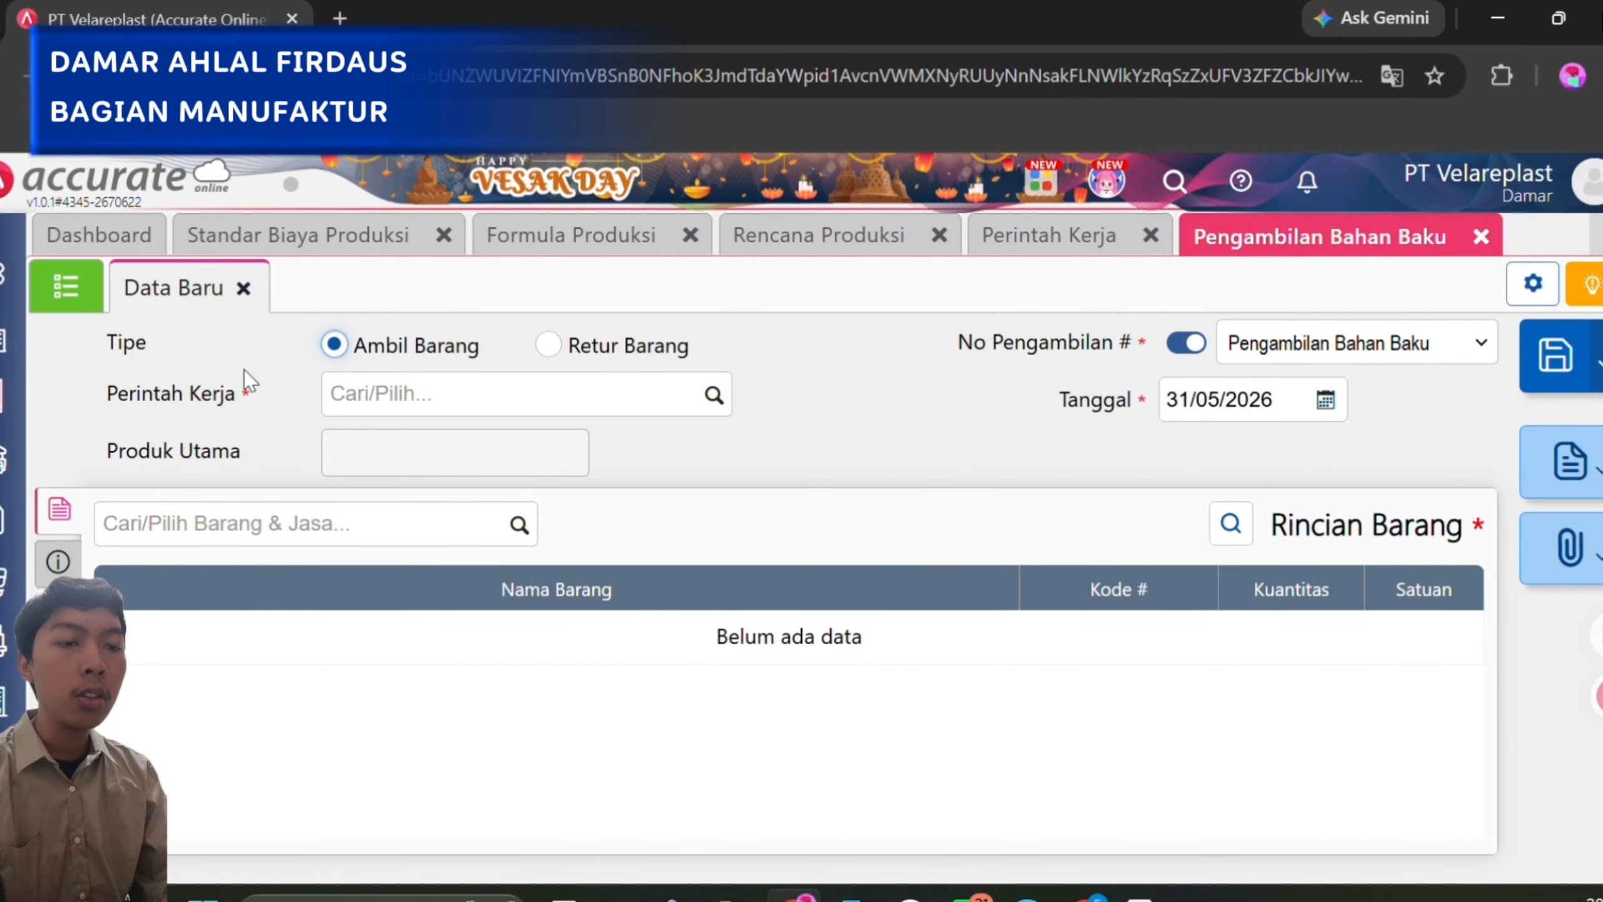
left_click(88, 294)
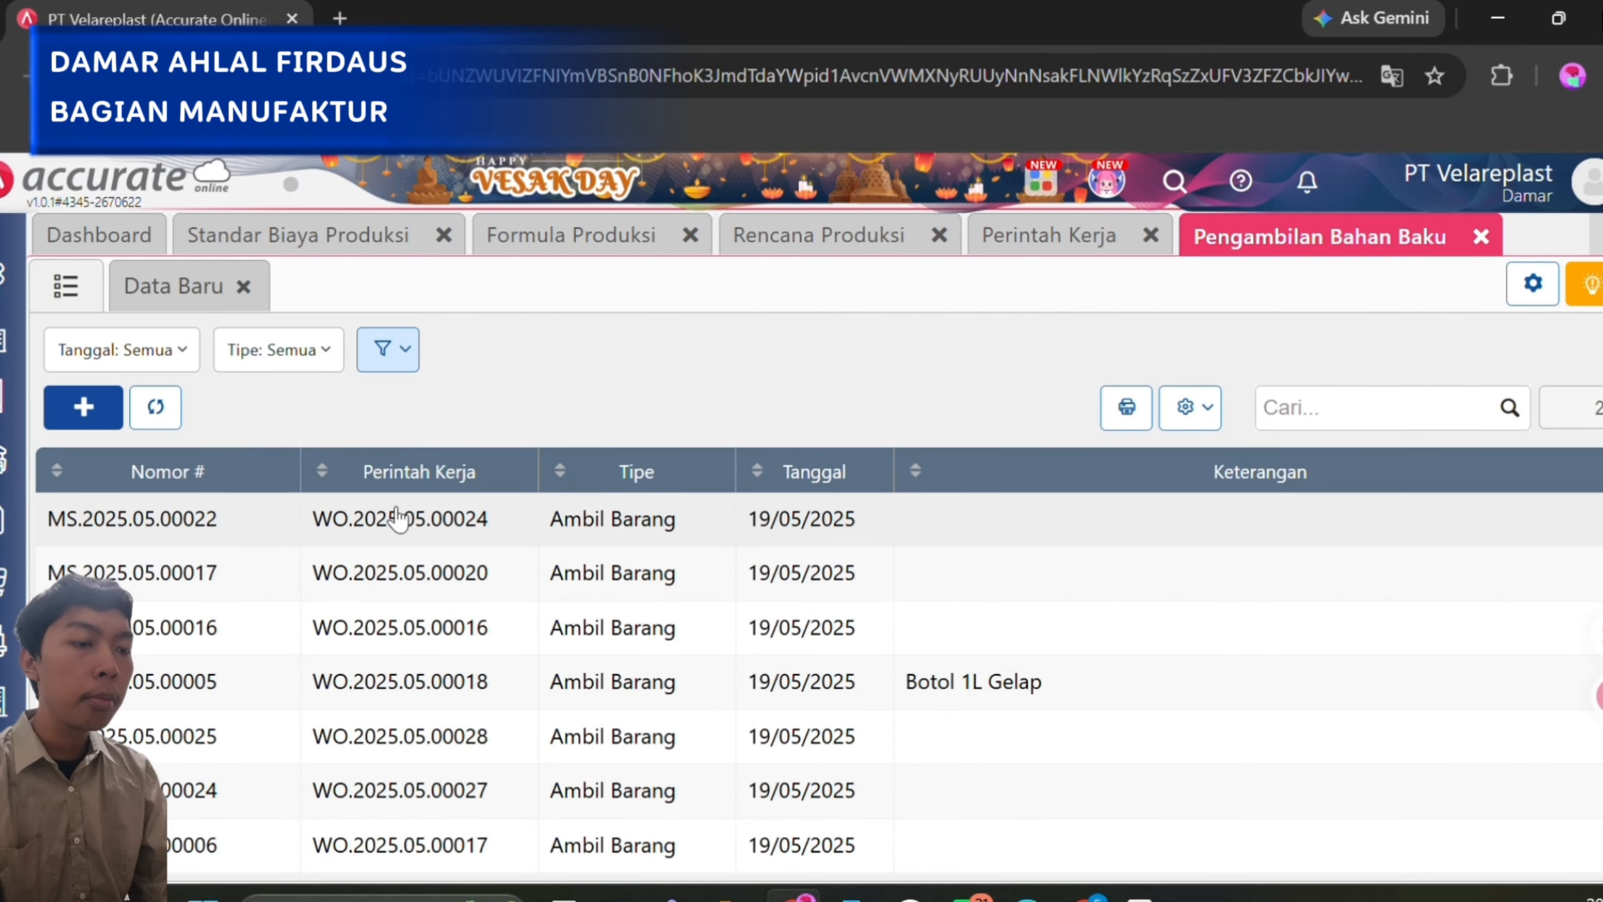
left_click(616, 541)
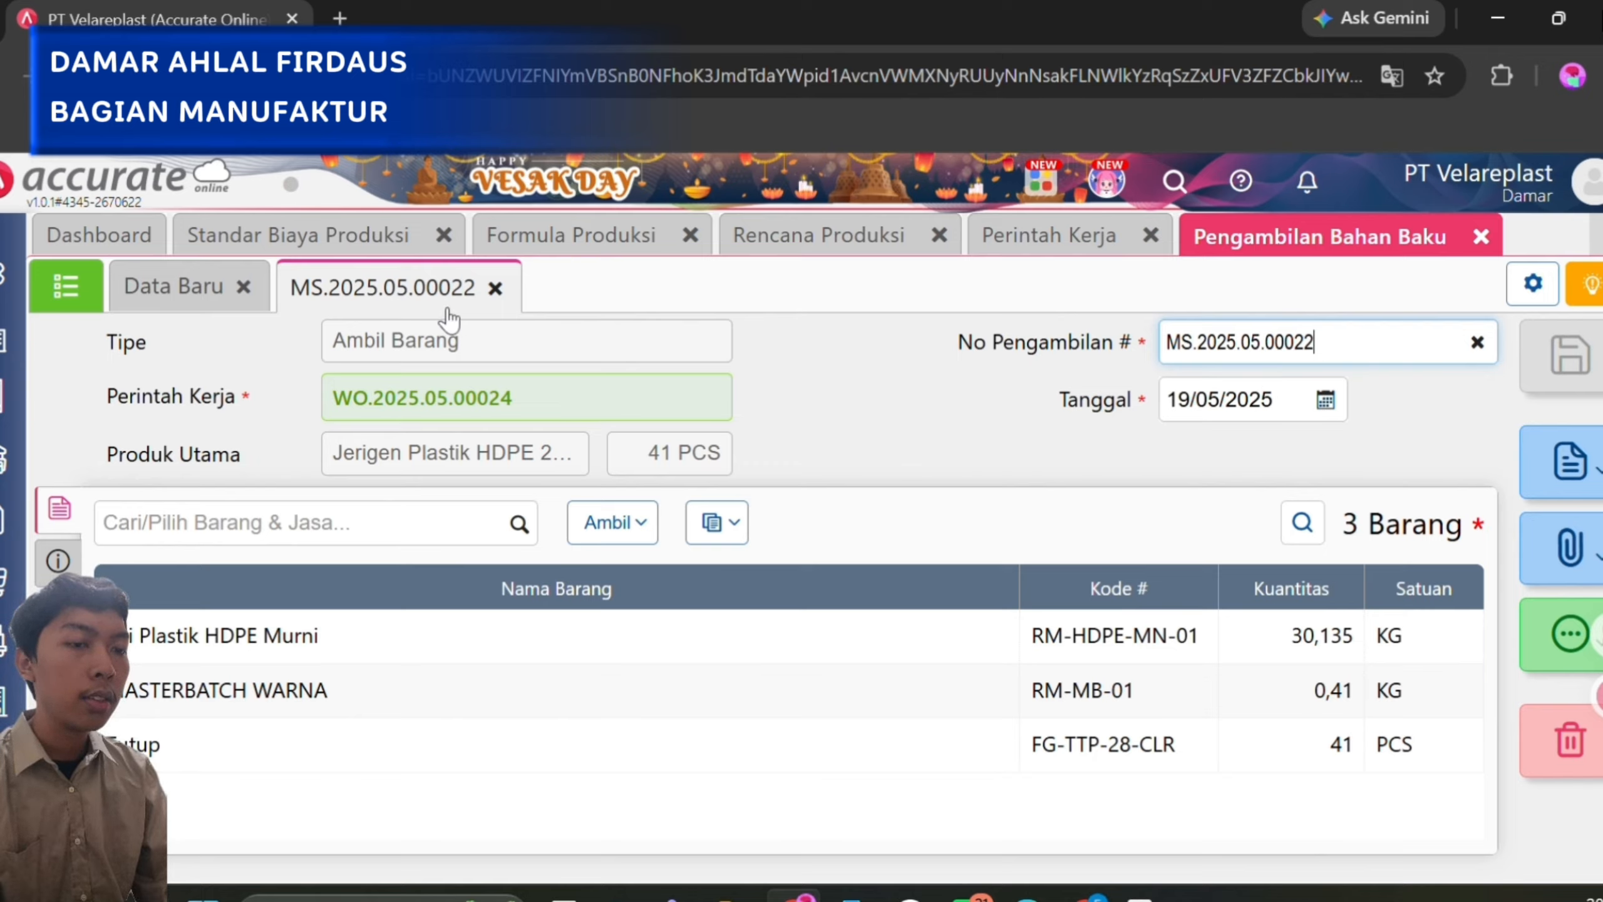
left_click(53, 294)
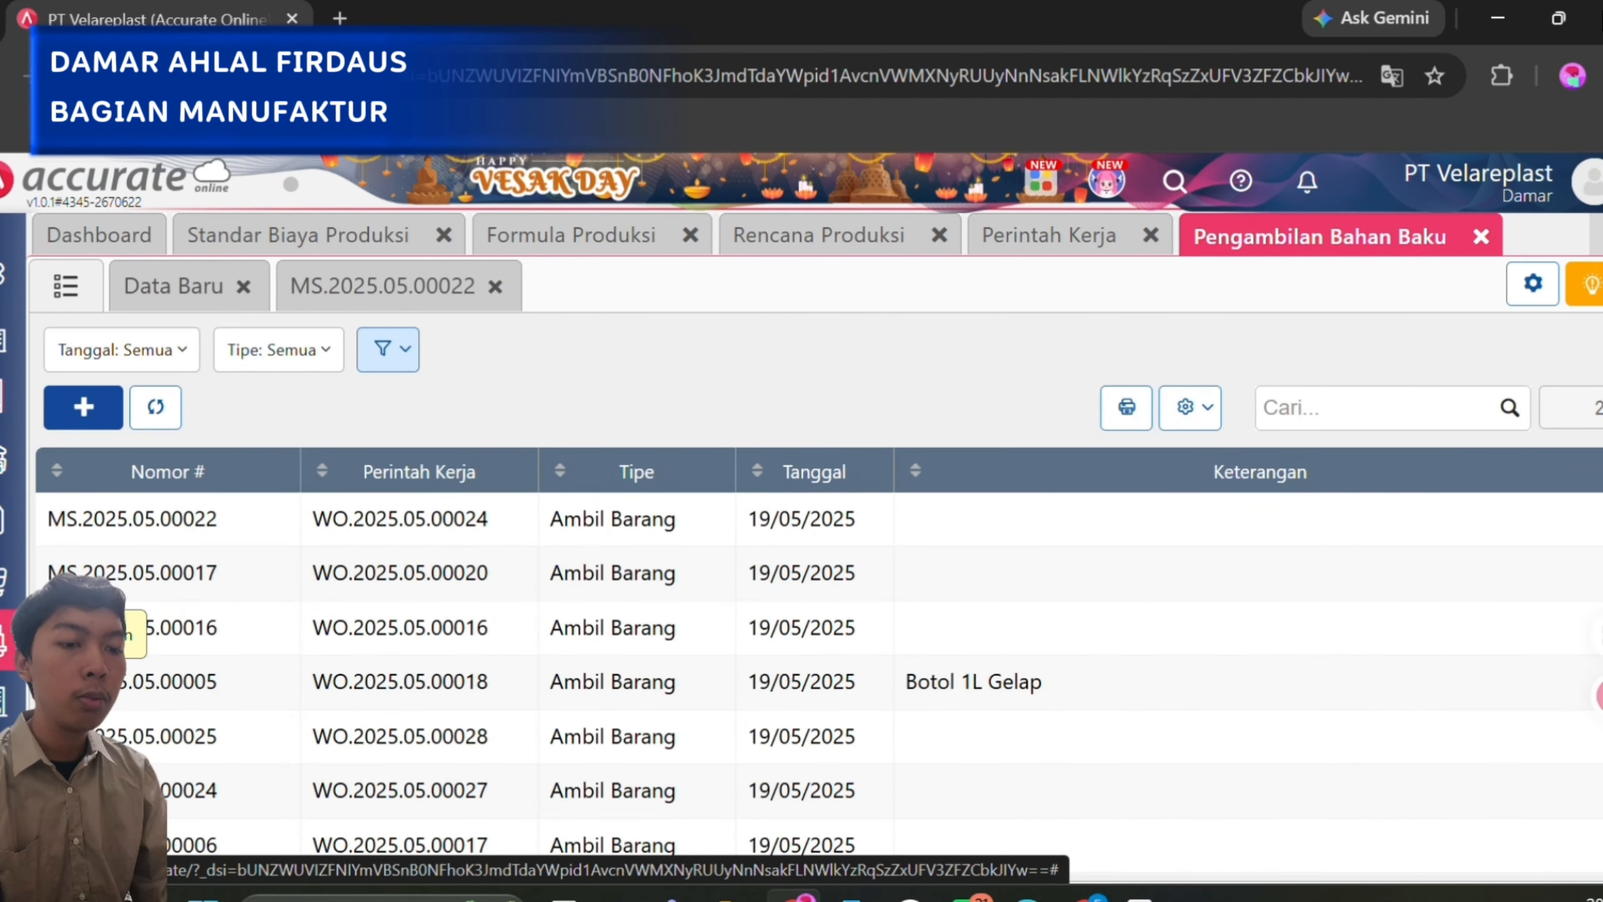
Open the second record of the Penyelesaian Barang Jadi list in Manufaktur, the completion of Ember Plastik HDPE 25kg.
left_click(8, 700)
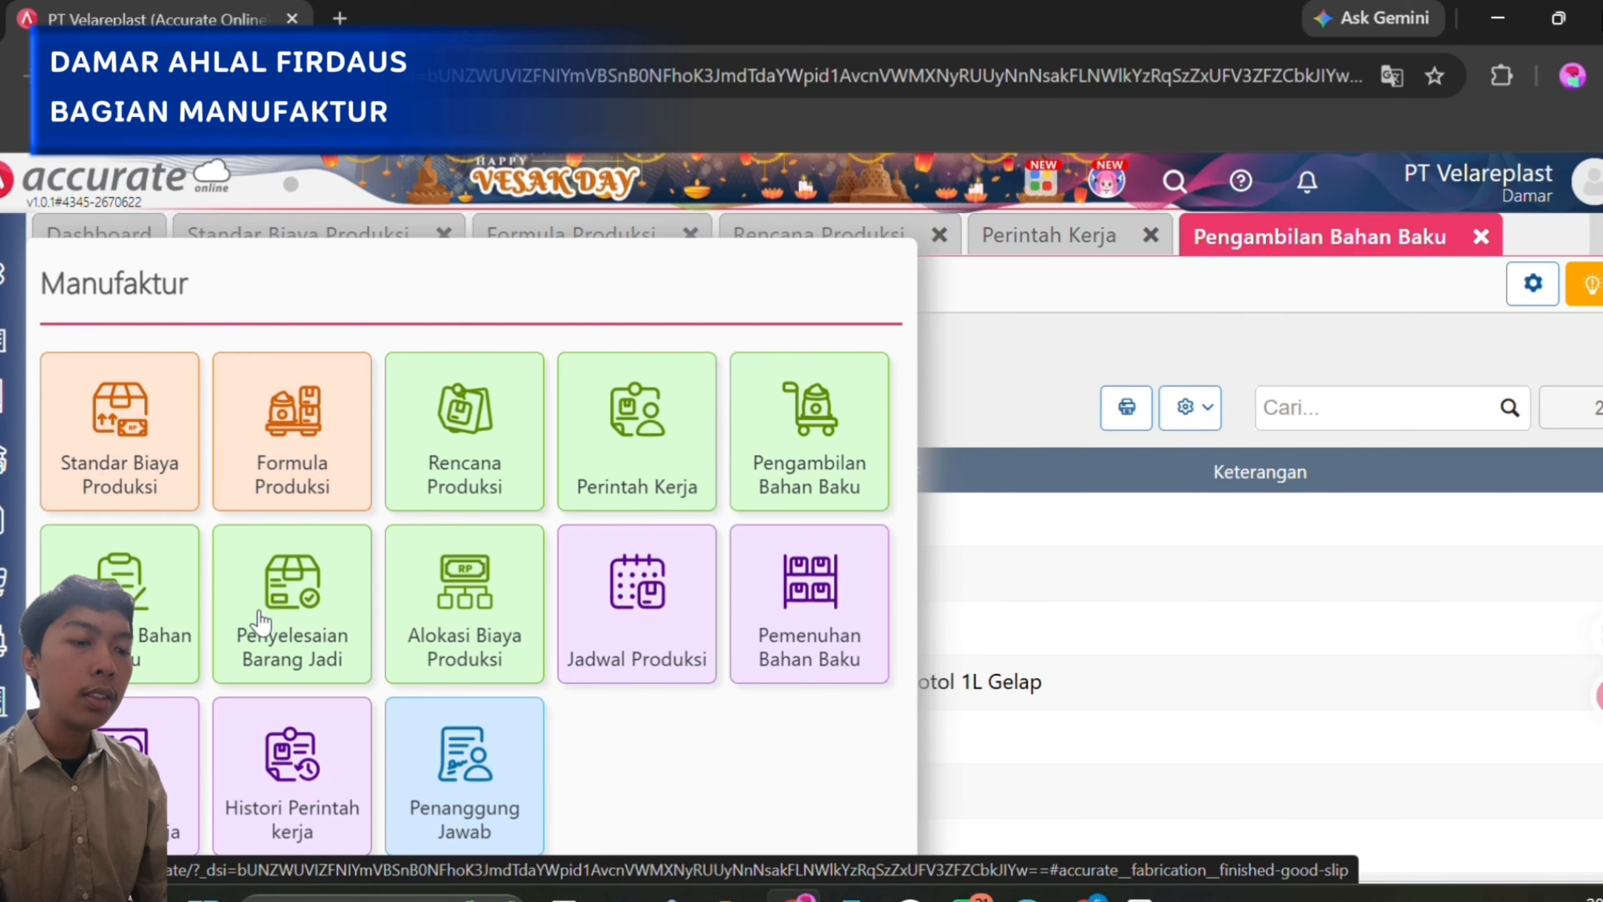
left_click(260, 622)
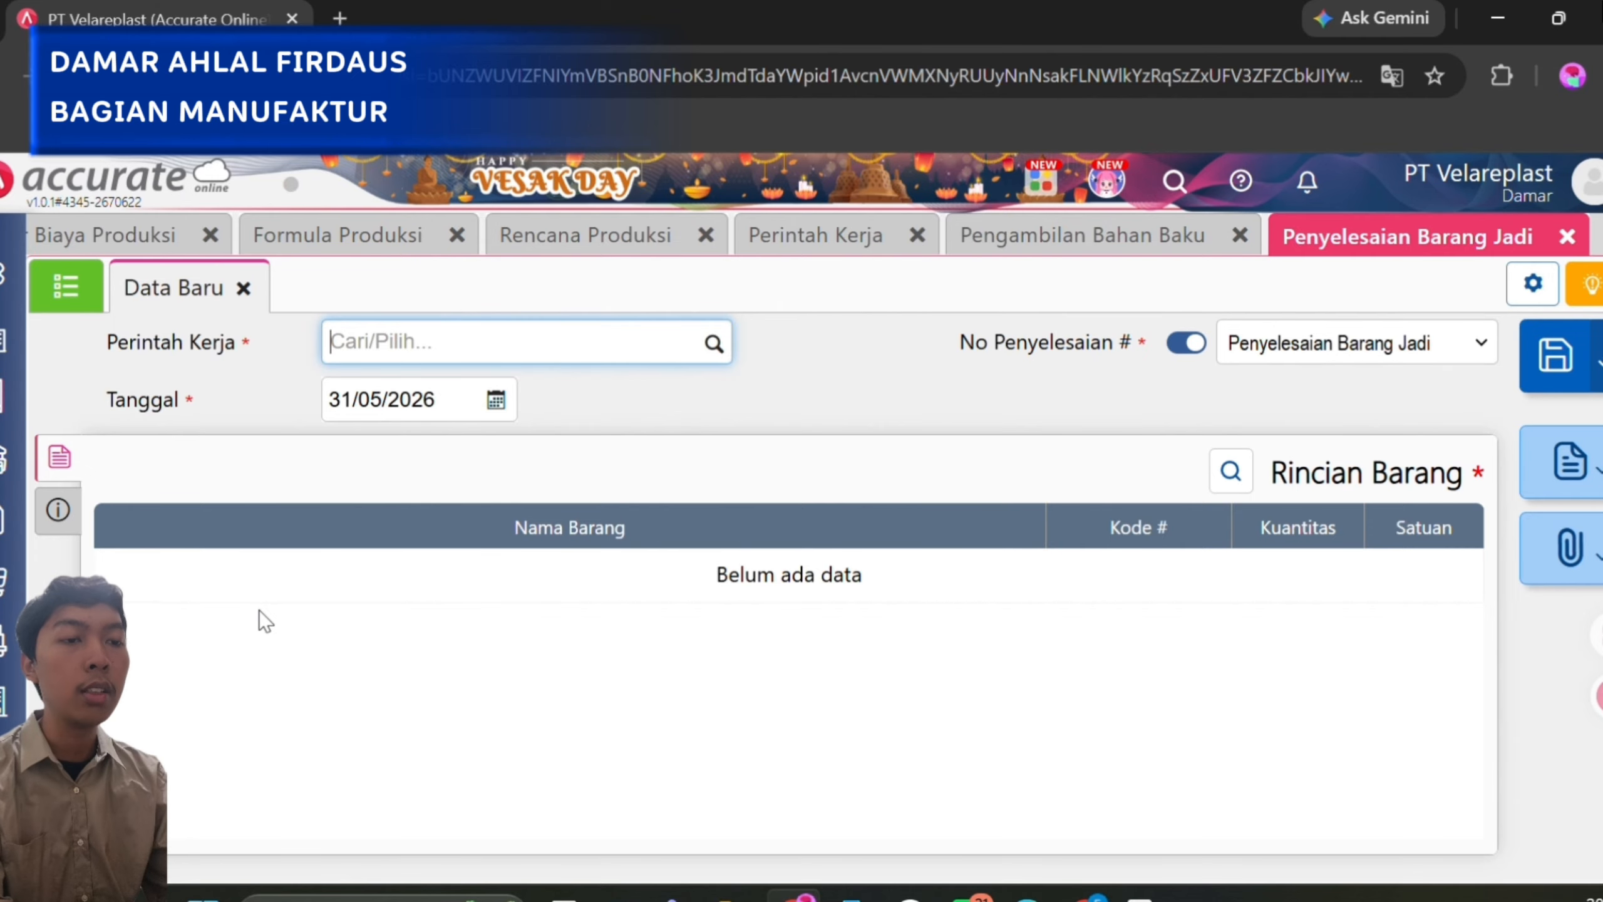
left_click(96, 307)
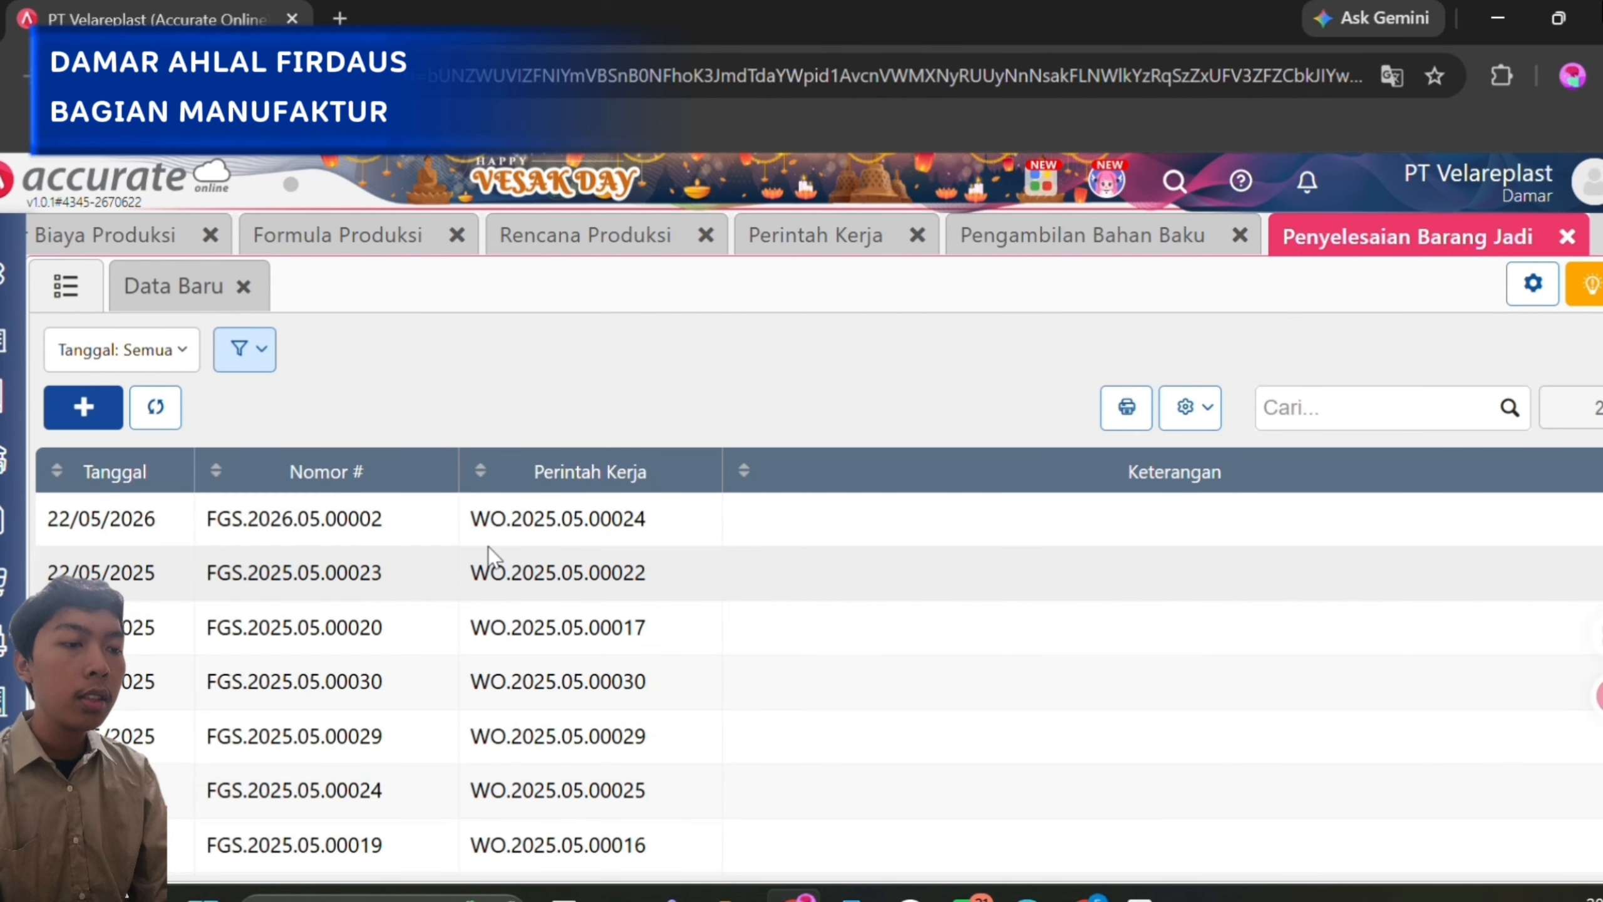
left_click(490, 557)
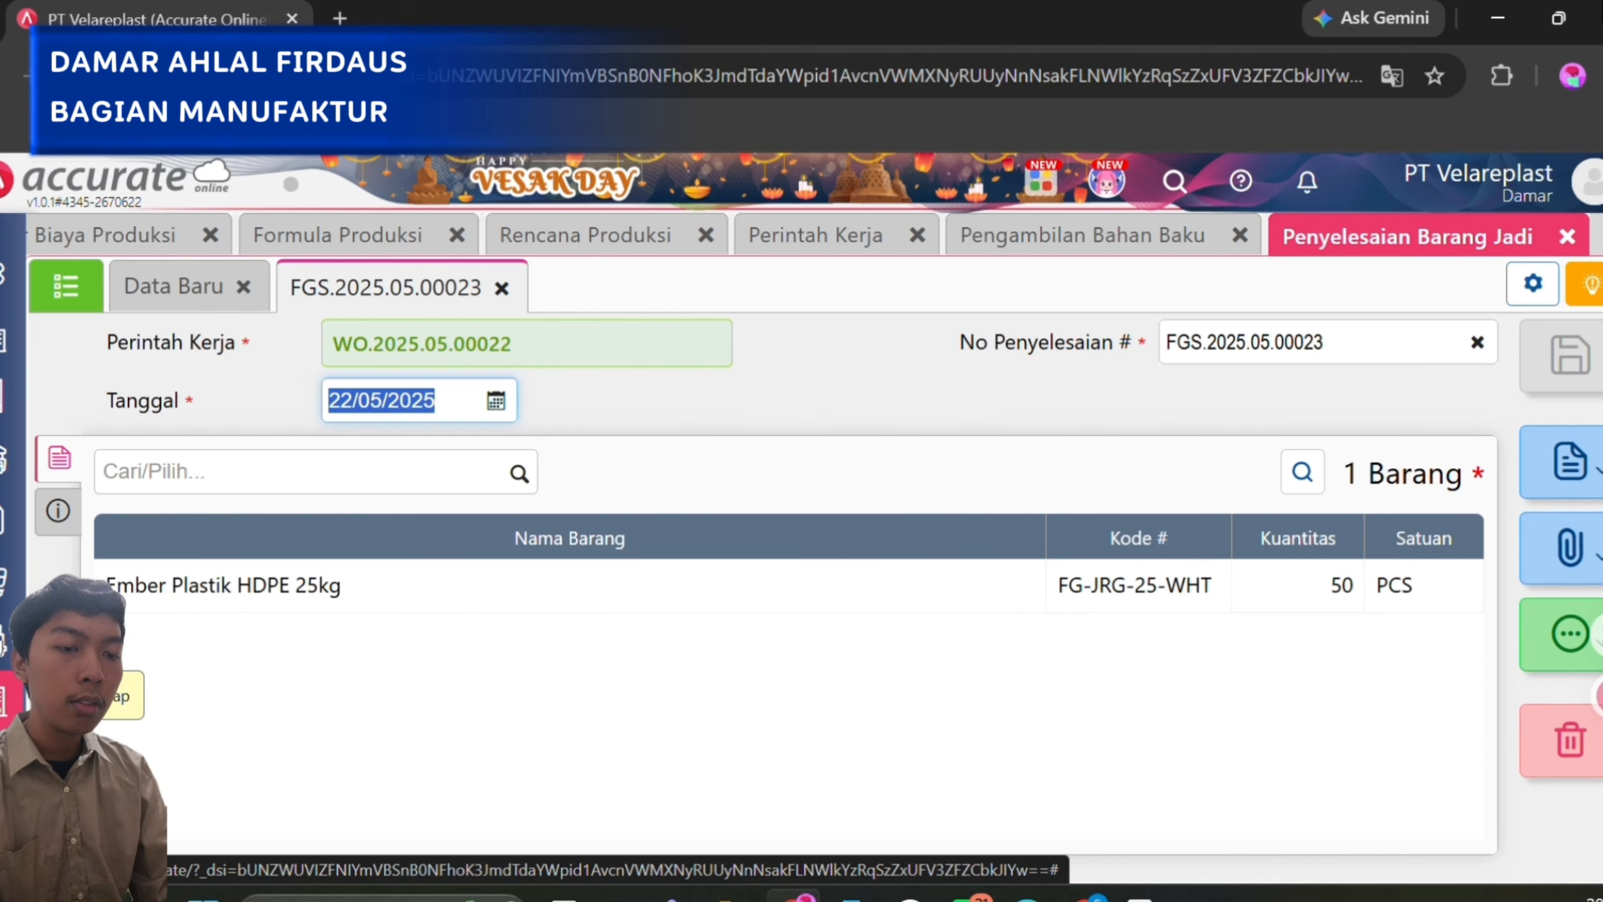
Search the Barang & Jasa list in Persediaan for KANTONG.
left_click(3, 679)
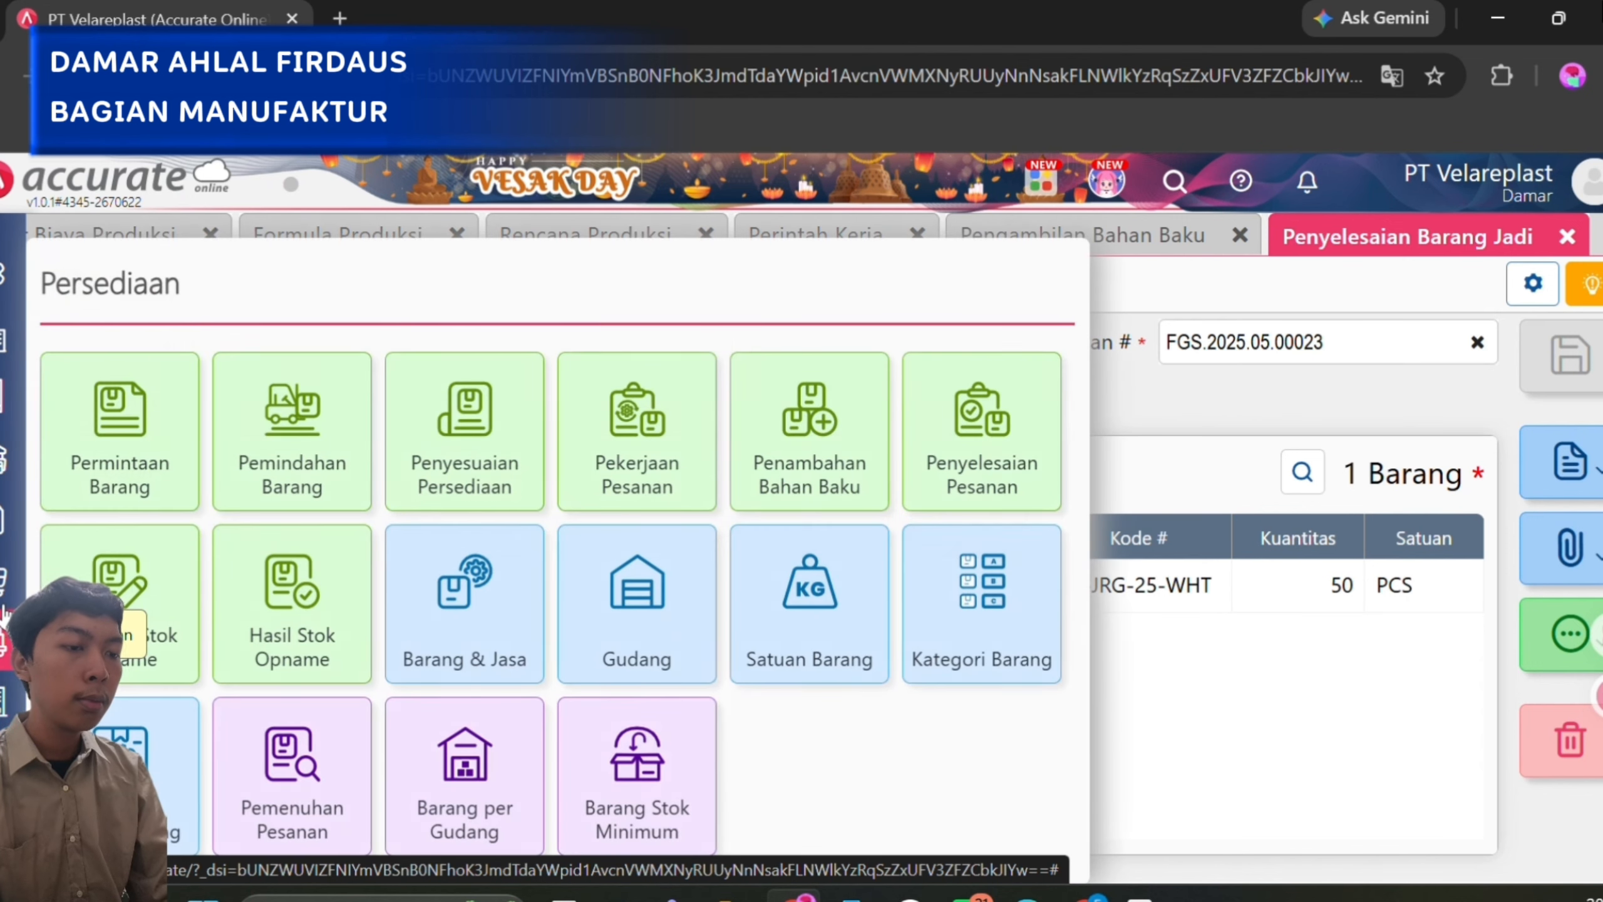
left_click(461, 640)
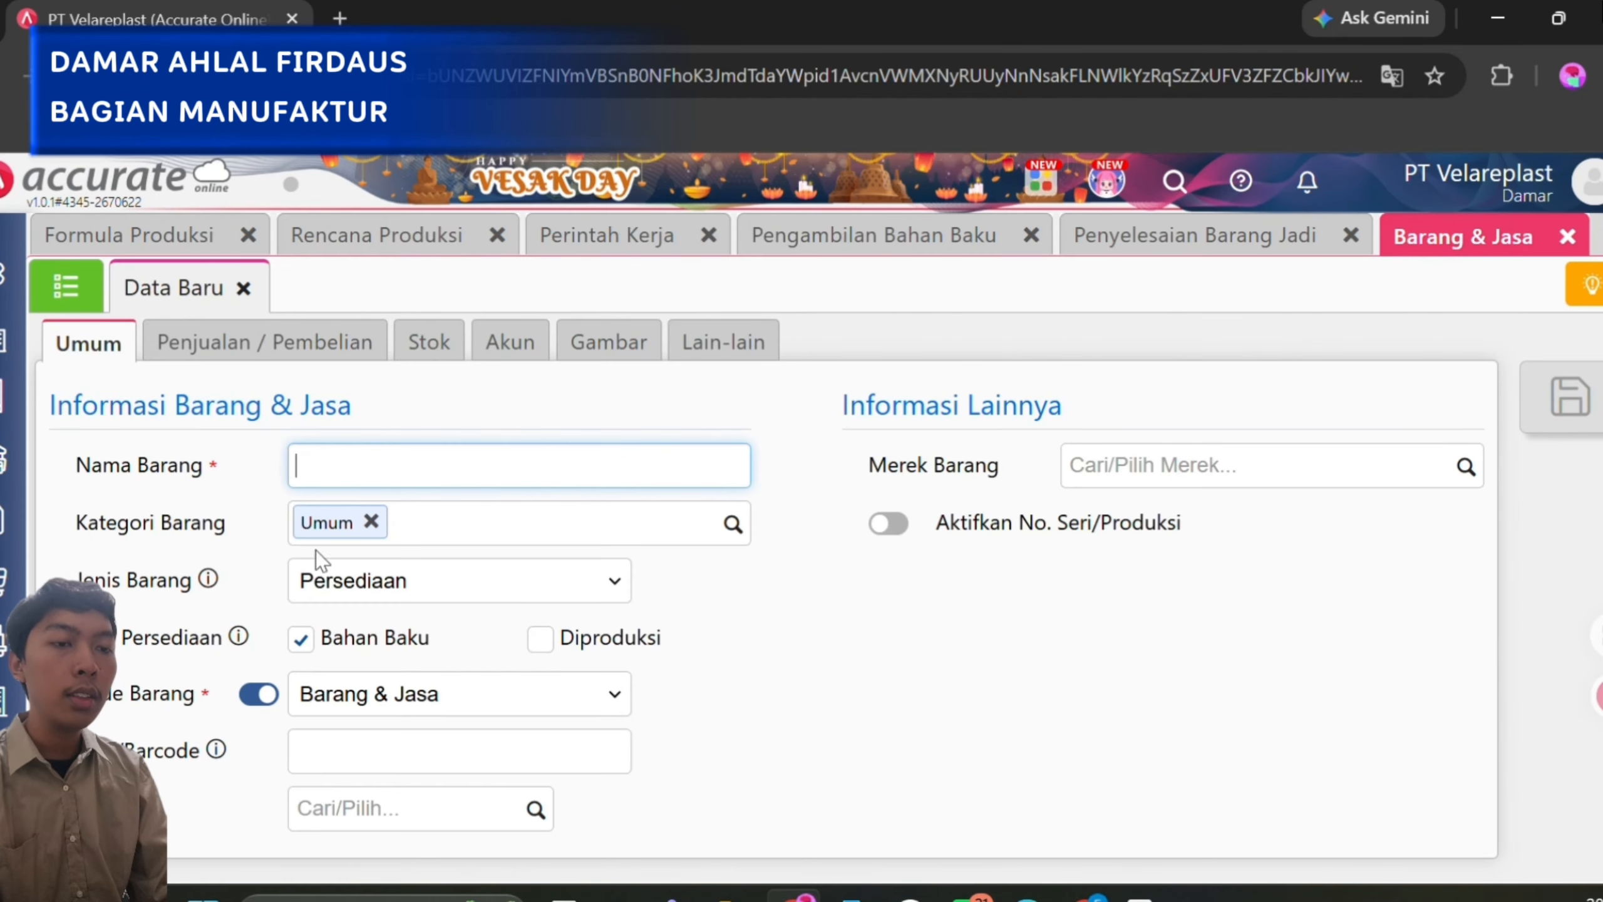
left_click(62, 288)
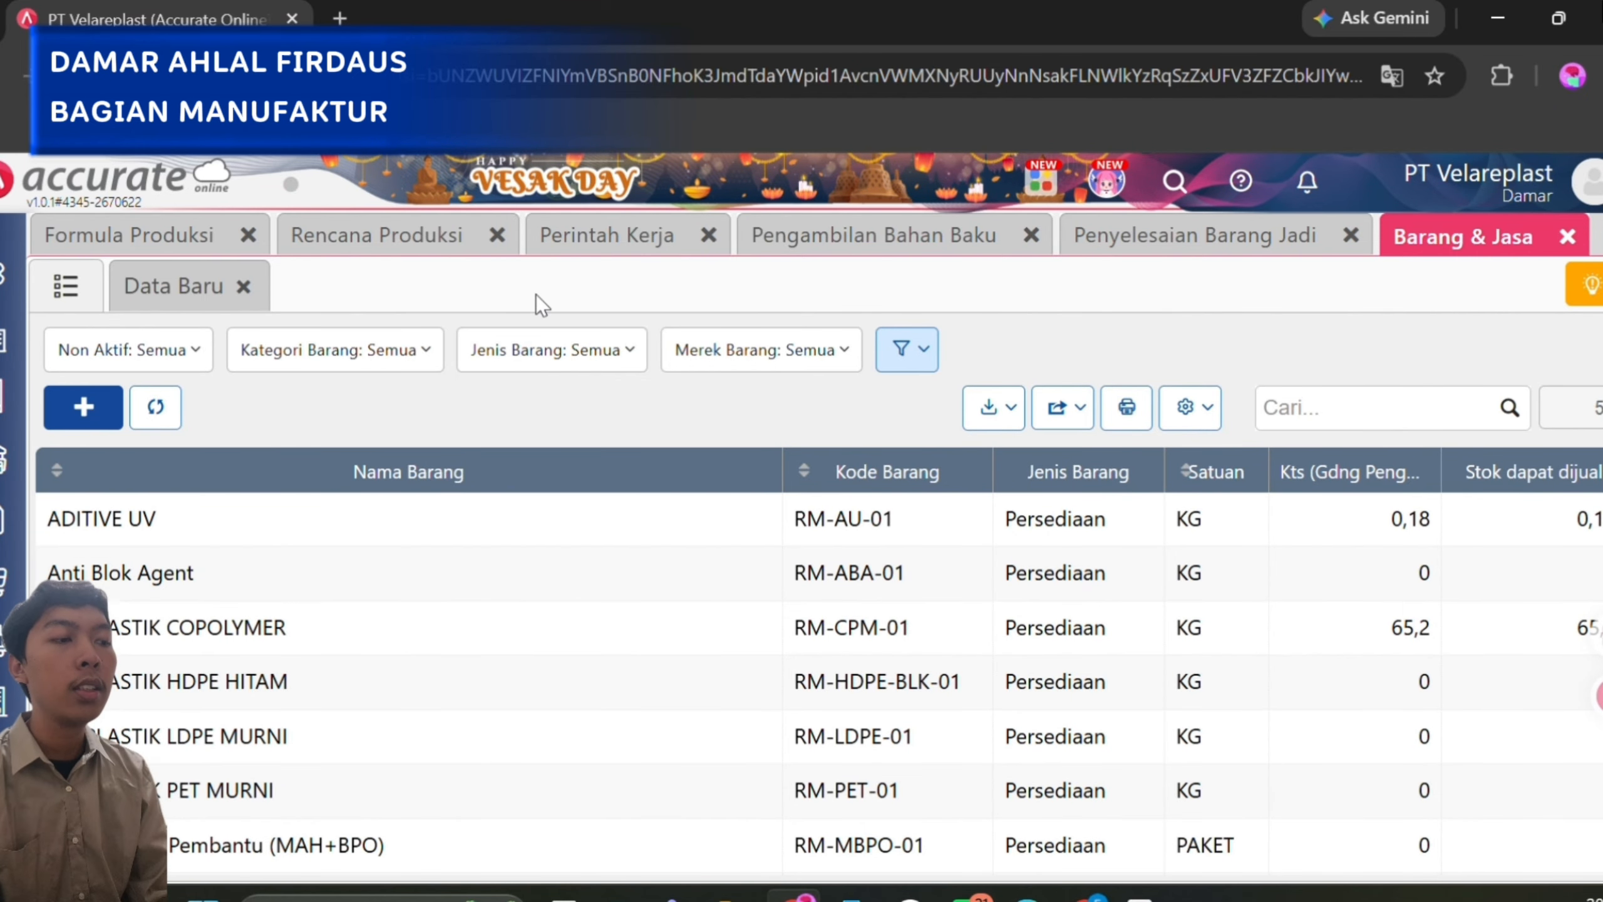
left_click(1401, 407)
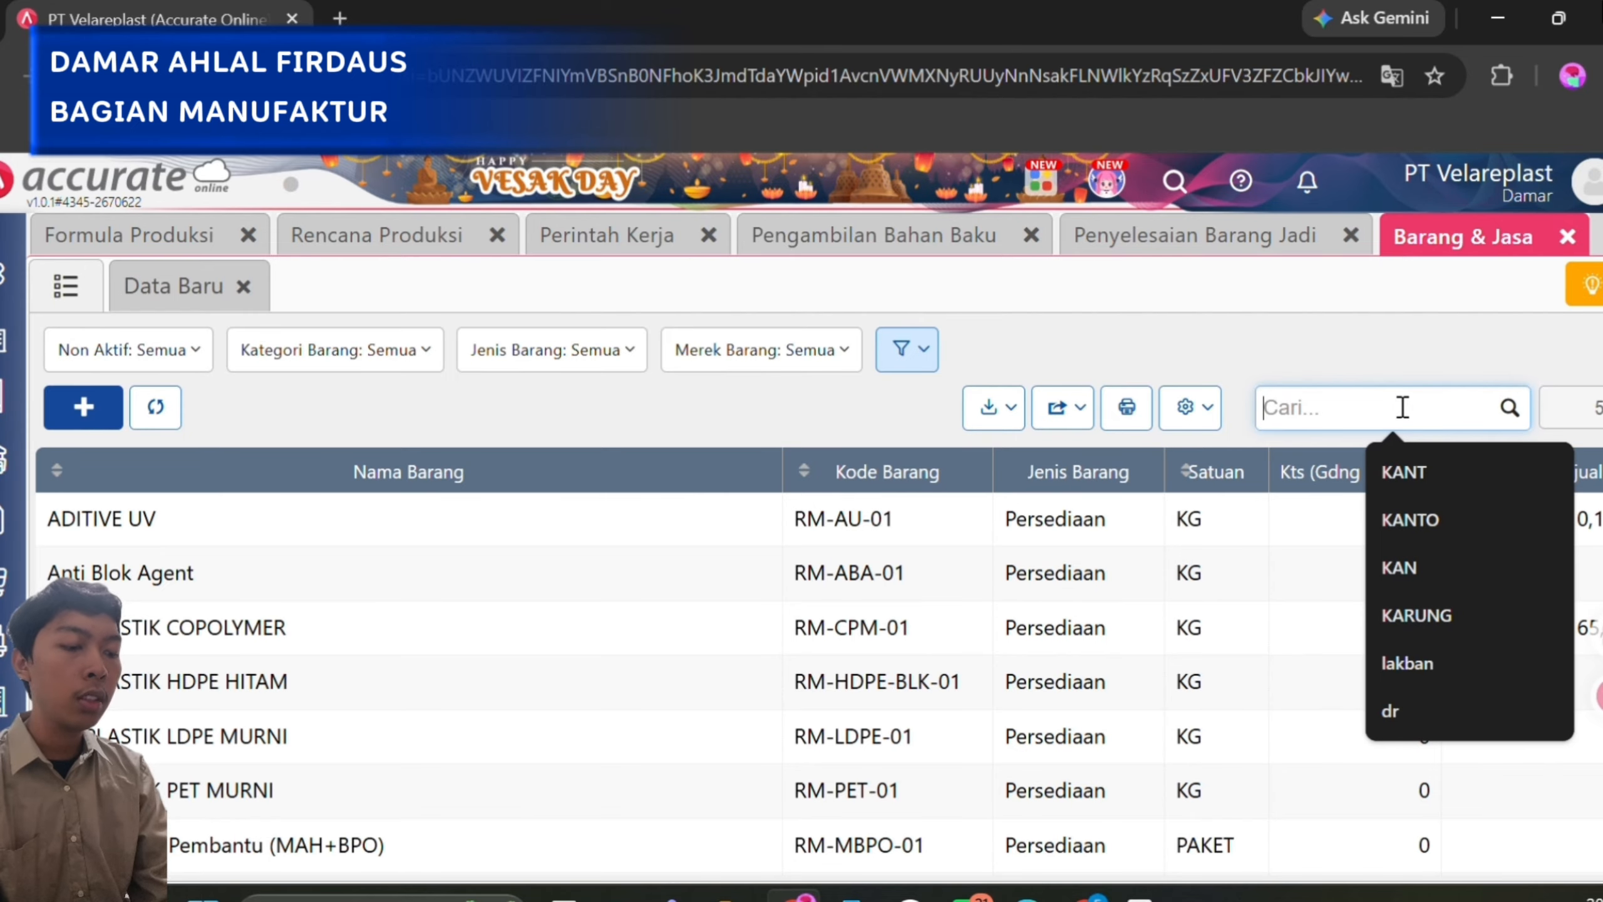
type("KANTONH")
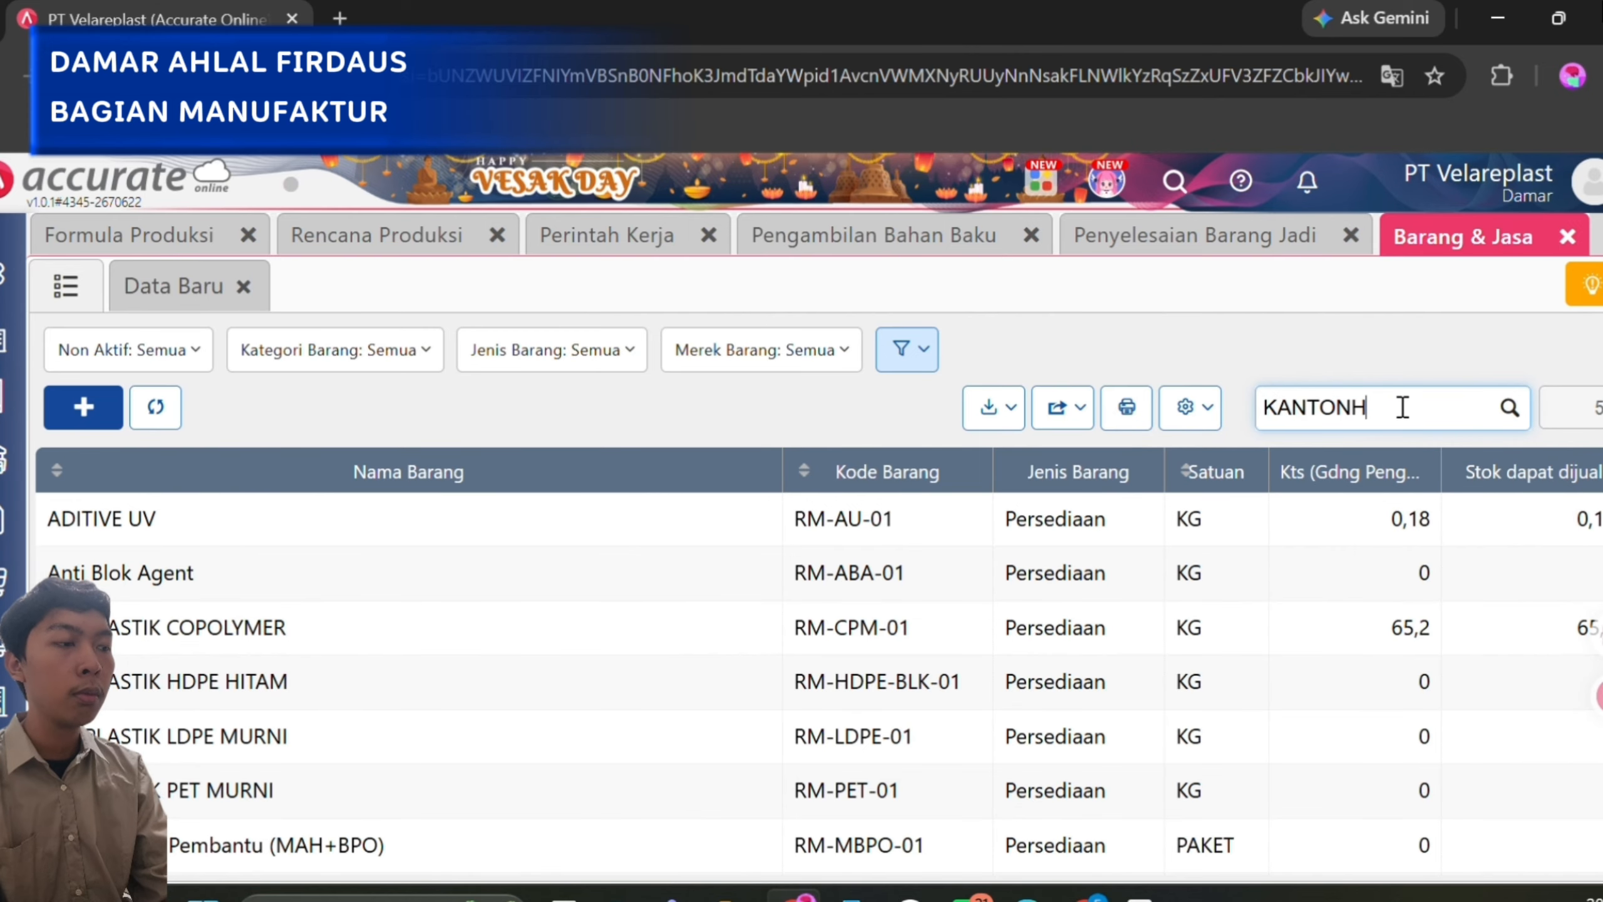
key("BackSpace")
type("G")
key("Return")
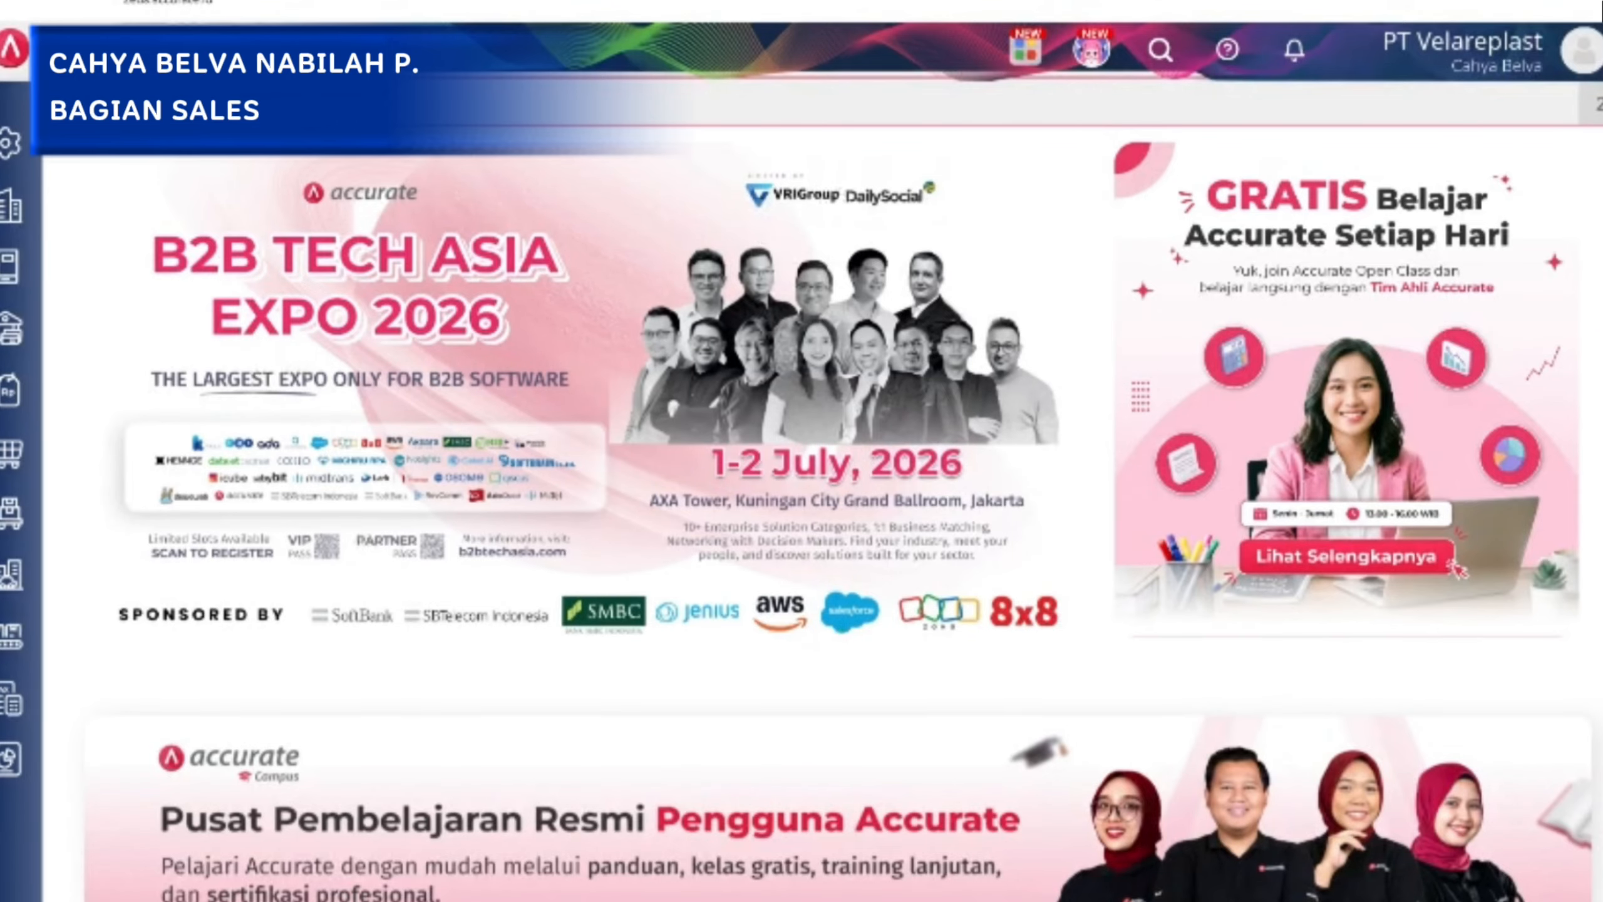
Open a new Penawaran Penjualan form in Penjualan and look through the customers offered for Dipesan oleh without choosing one.
left_click(14, 393)
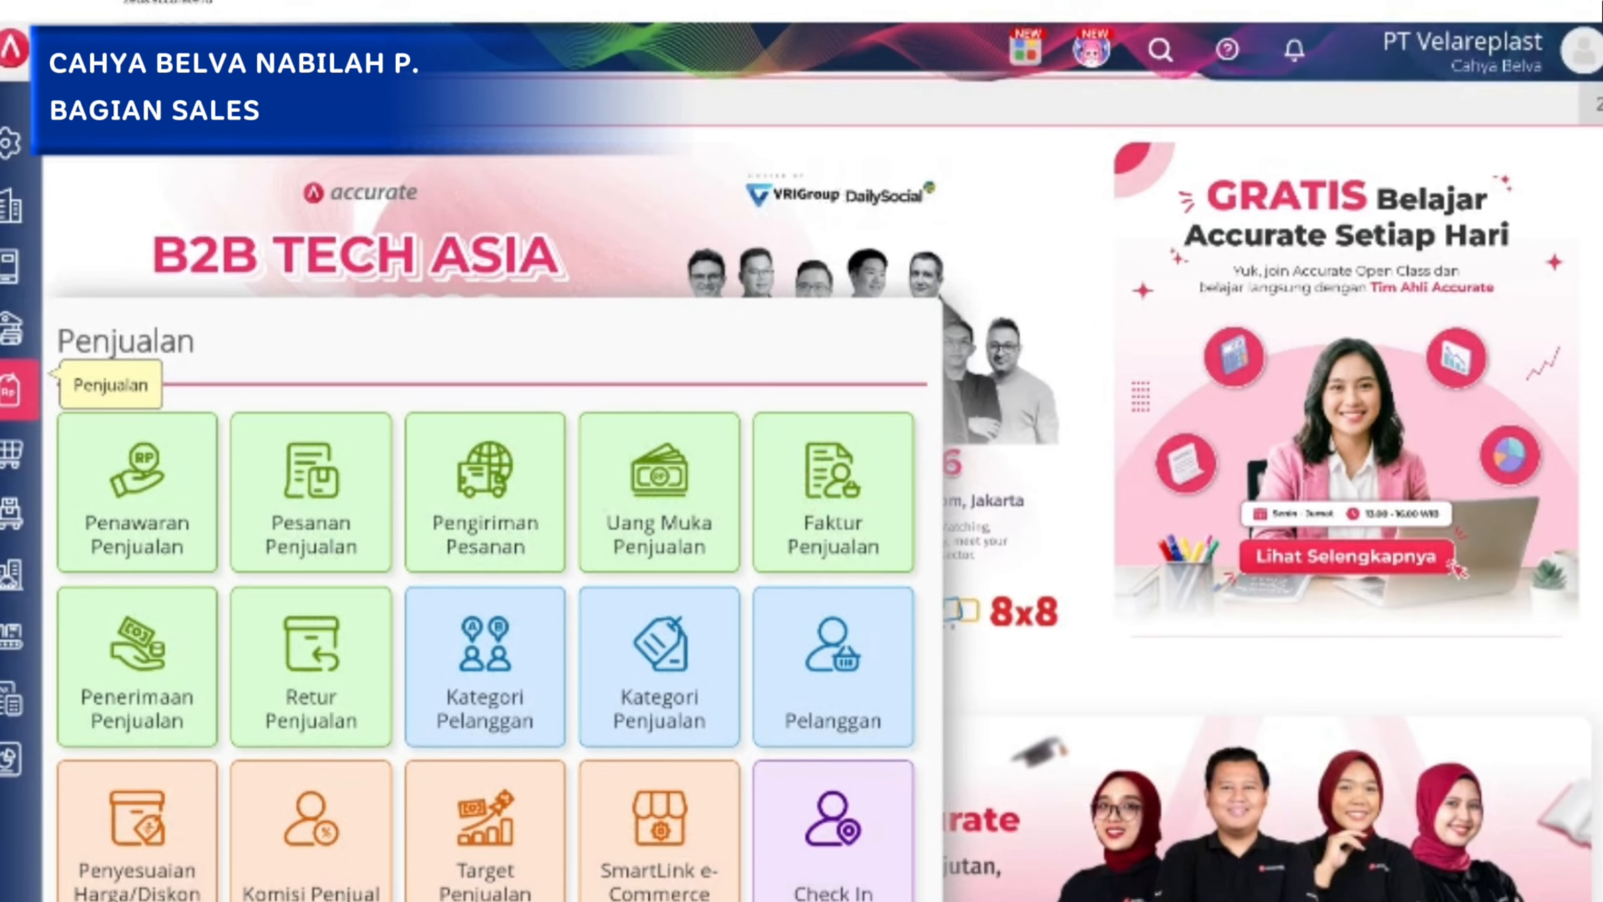
left_click(138, 493)
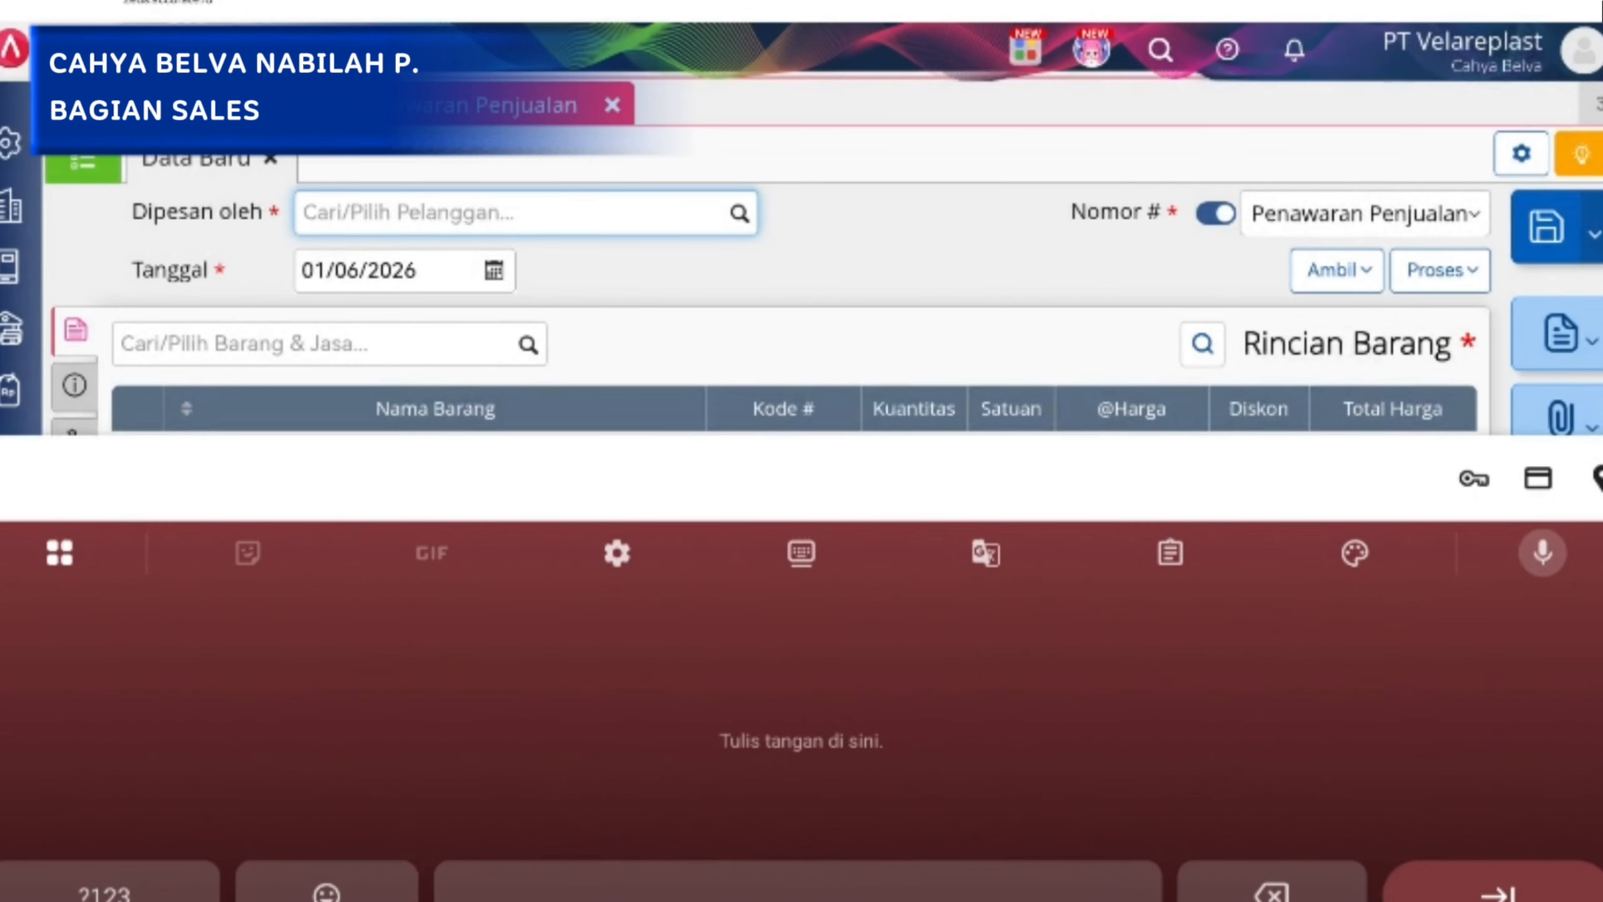
key("Escape")
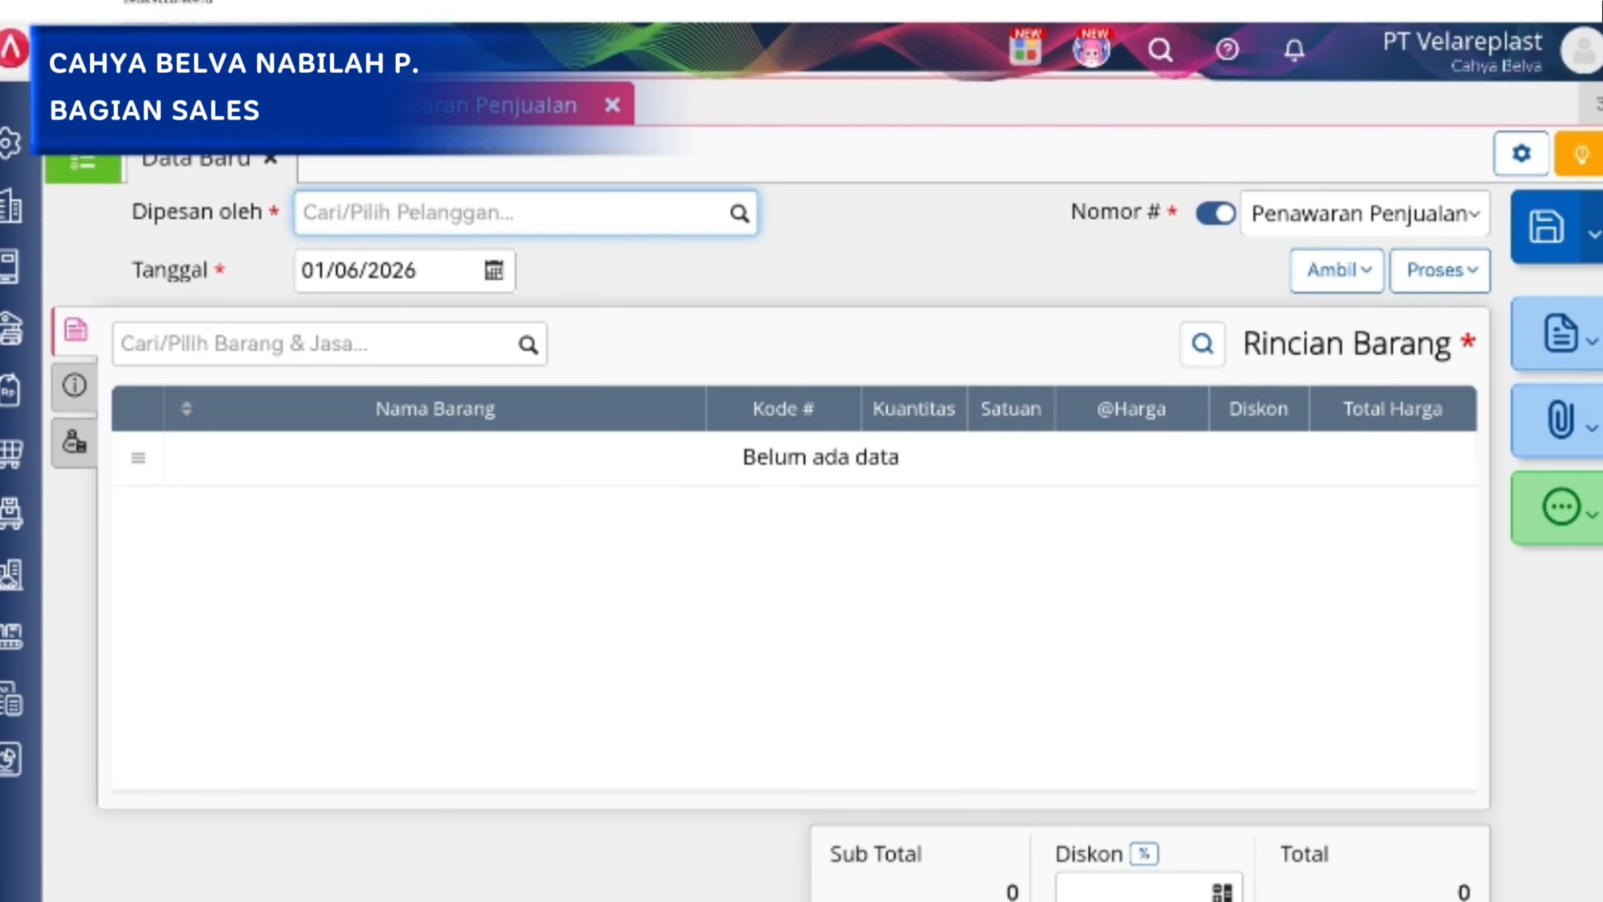
left_click(526, 213)
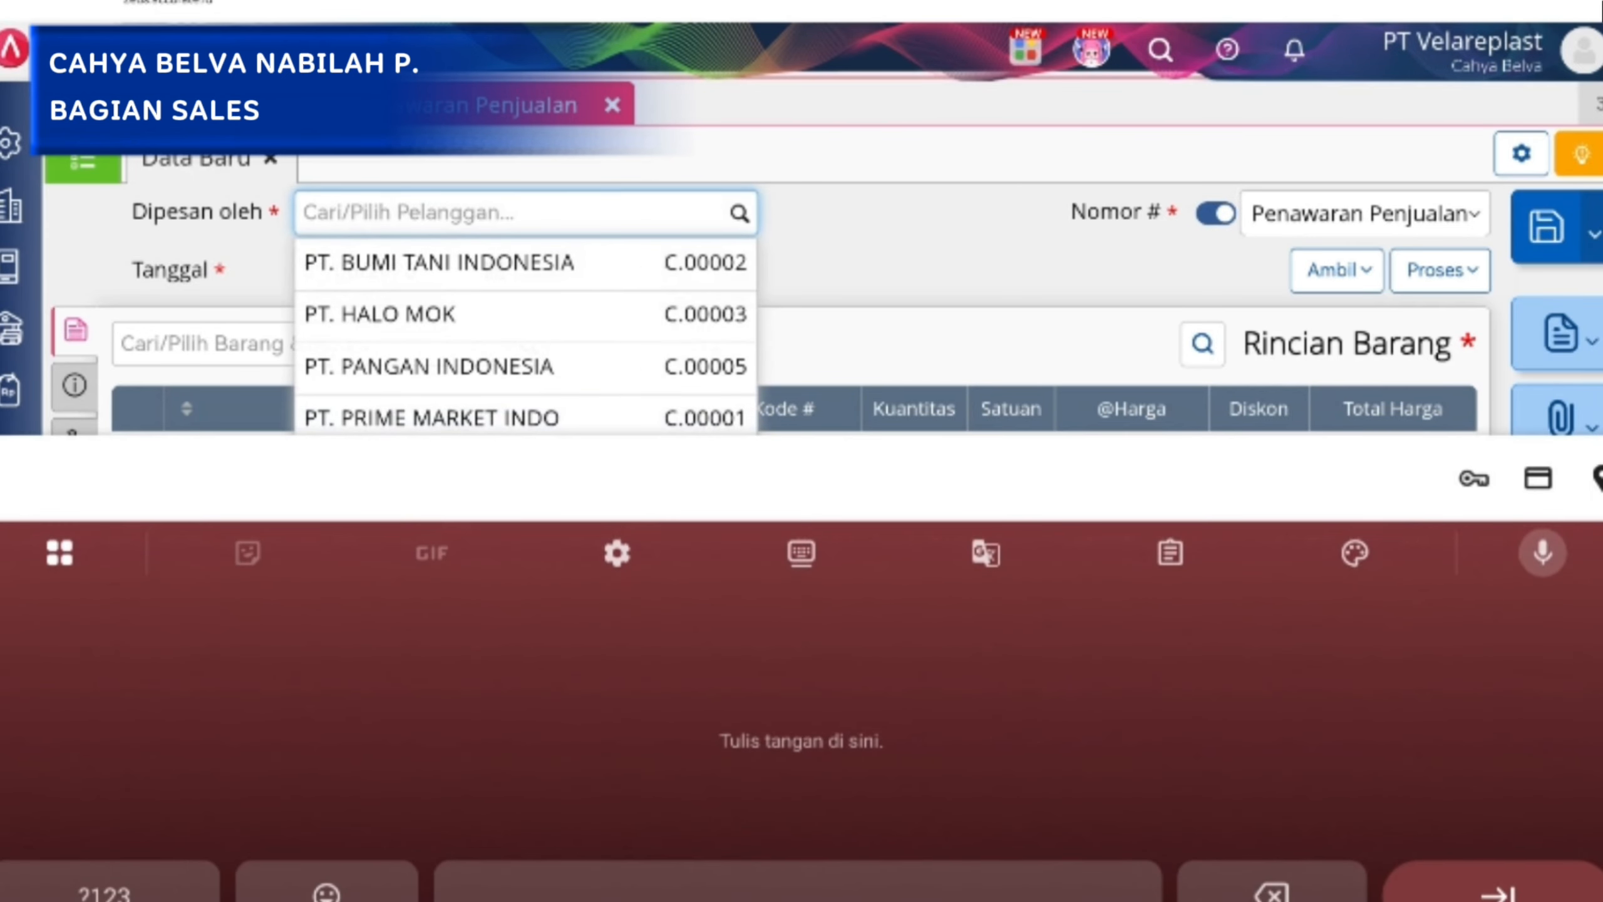
key("Escape")
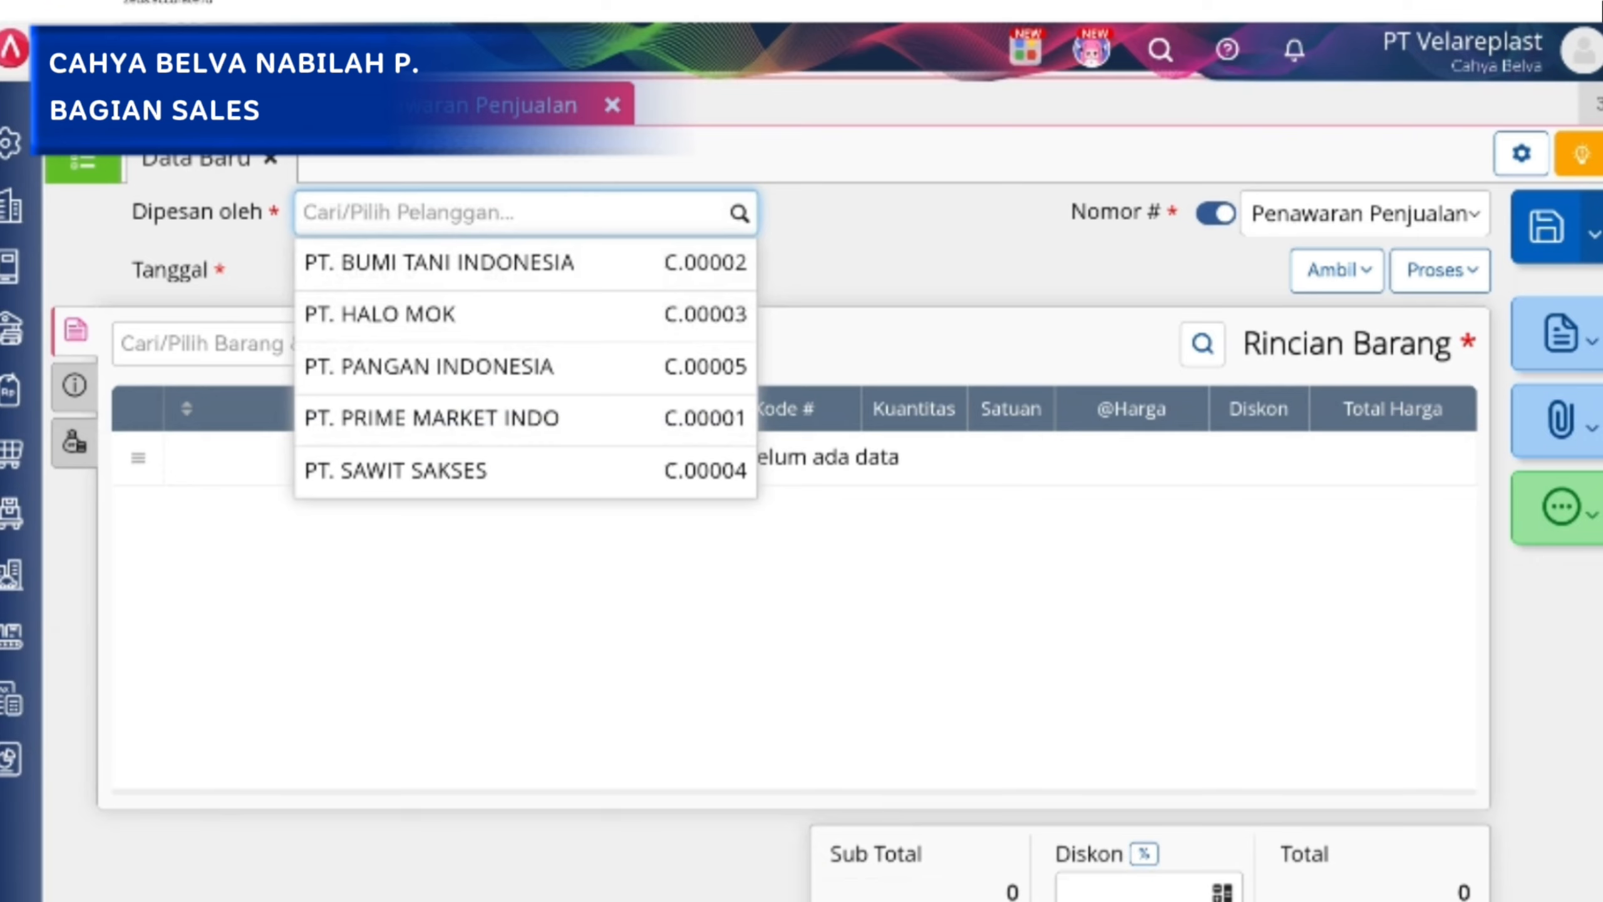
key("Escape")
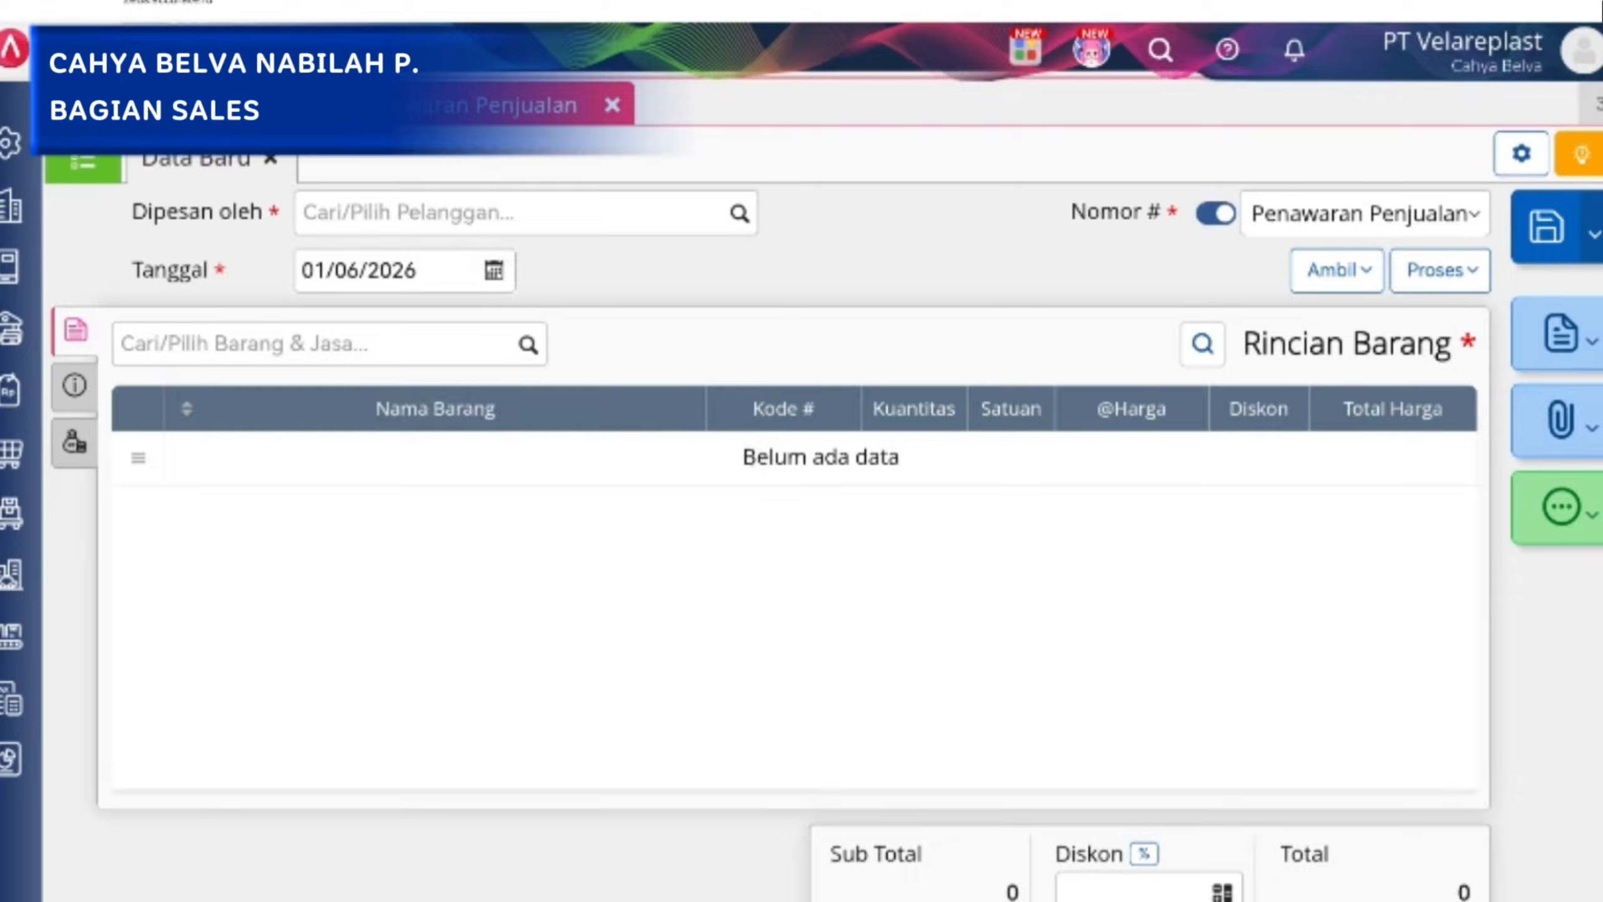
Open the PT. BUMI TANI INDONESIA quotation from the Penawaran Penjualan list and check its number field and save option.
left_click(82, 162)
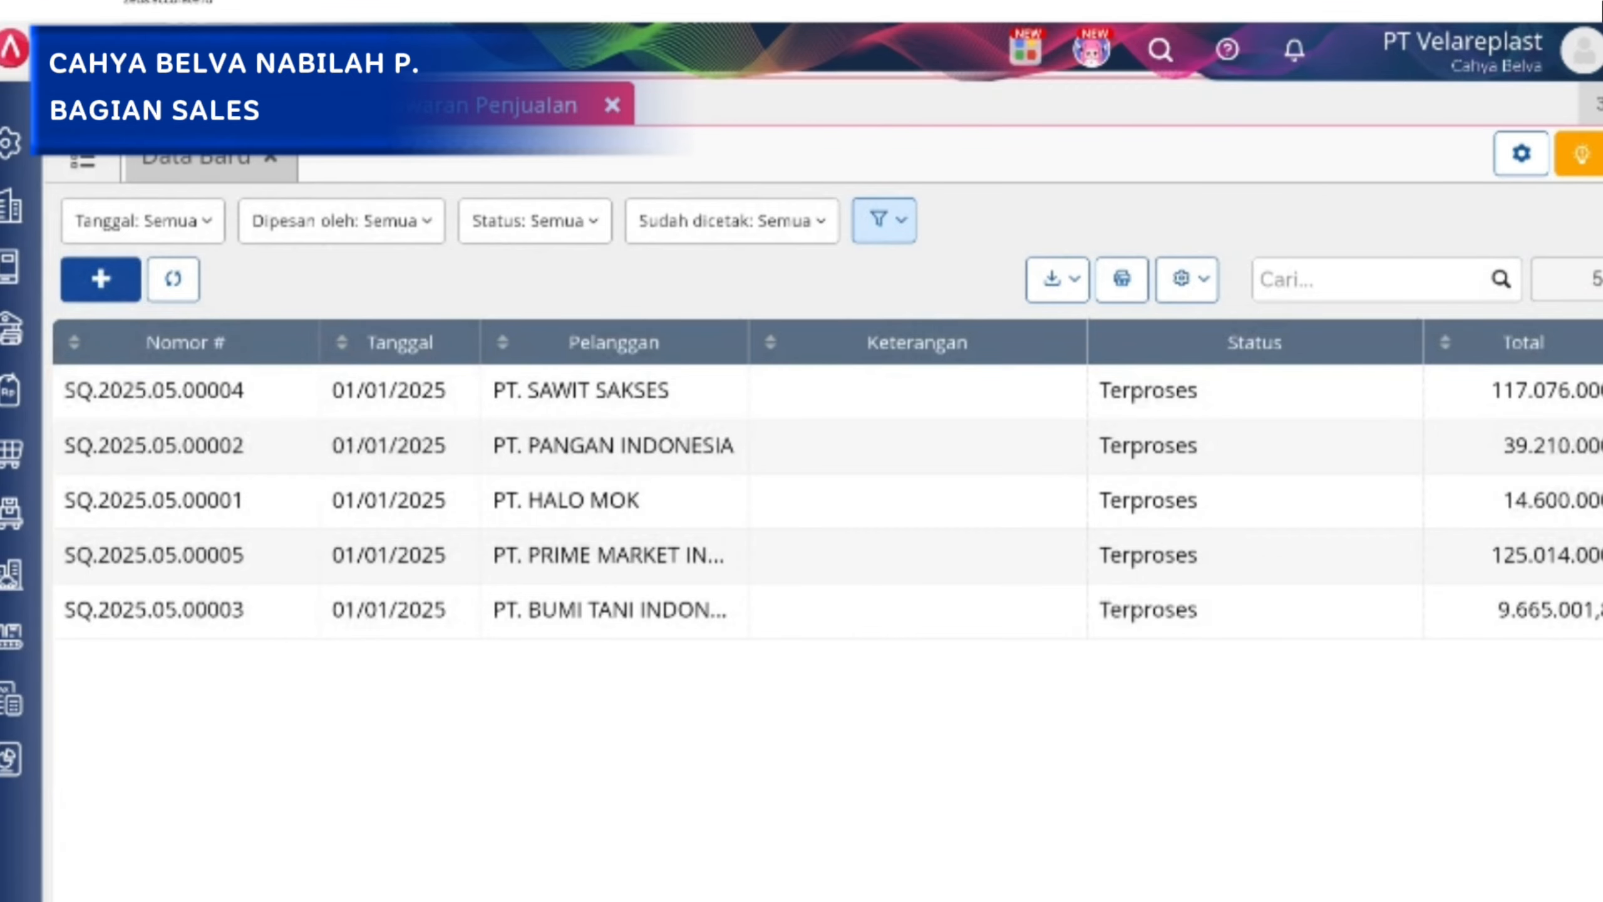
left_click(154, 610)
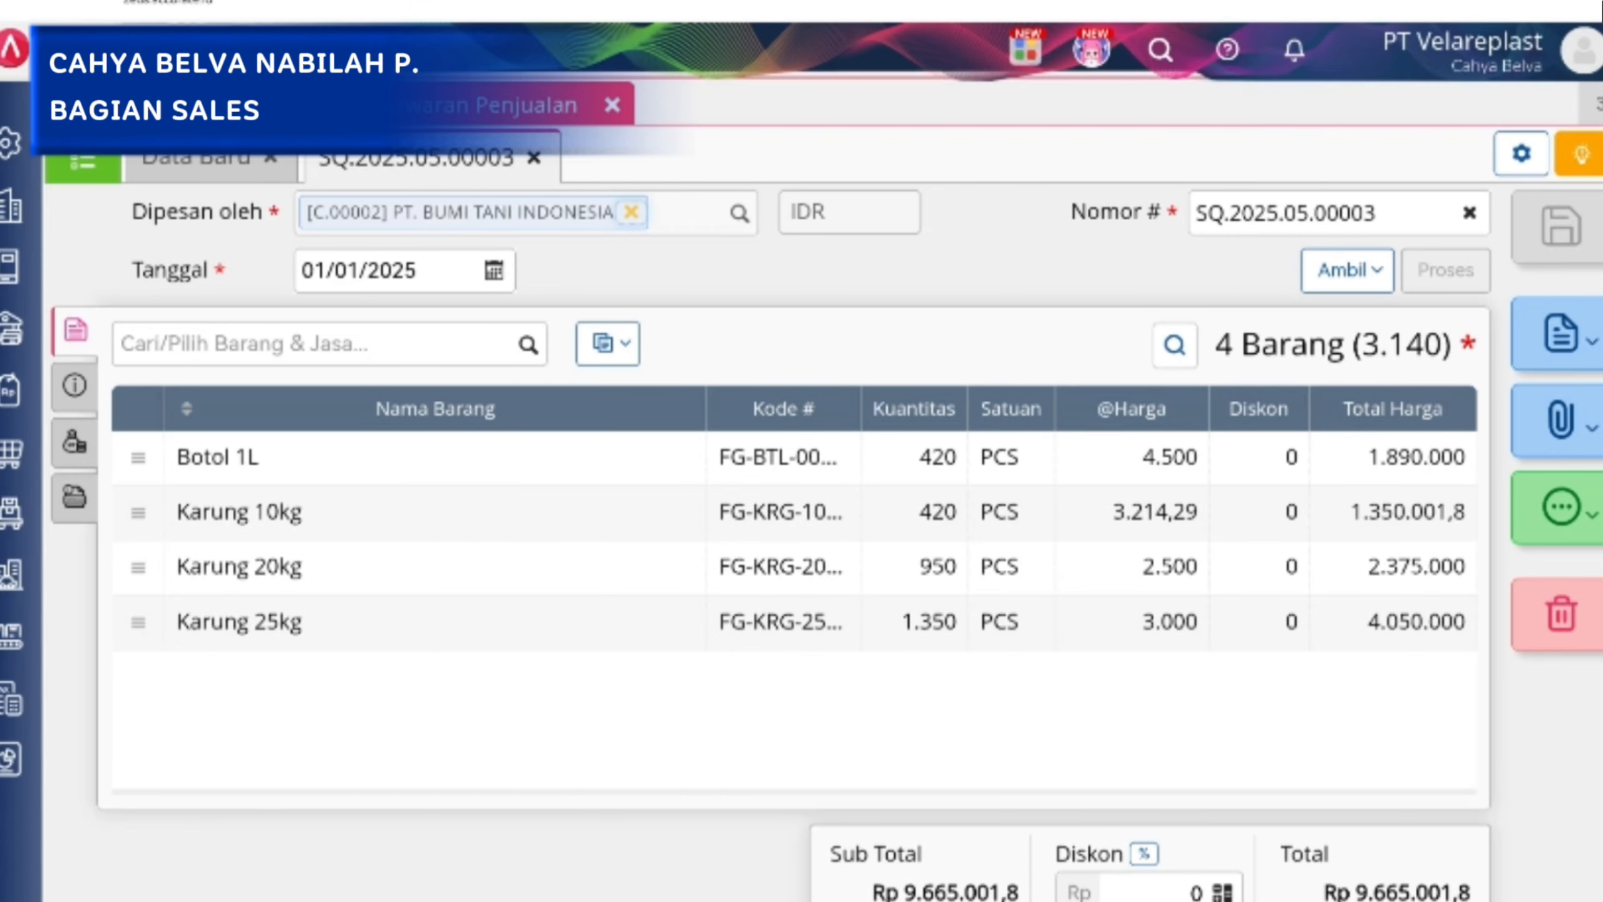
left_click(1376, 213)
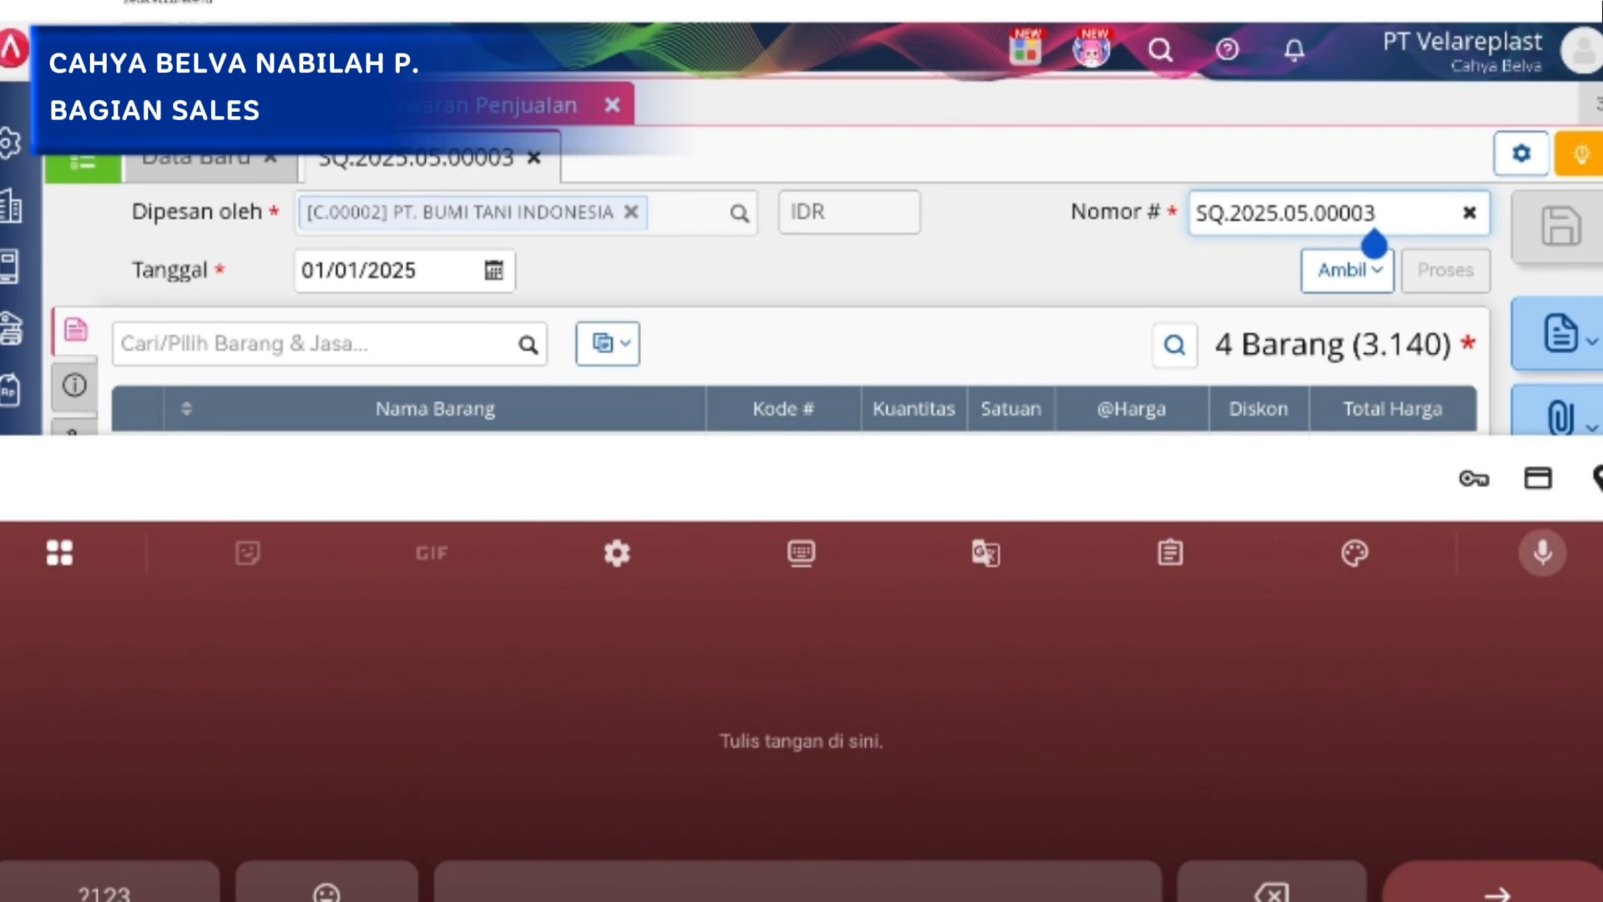
key("Escape")
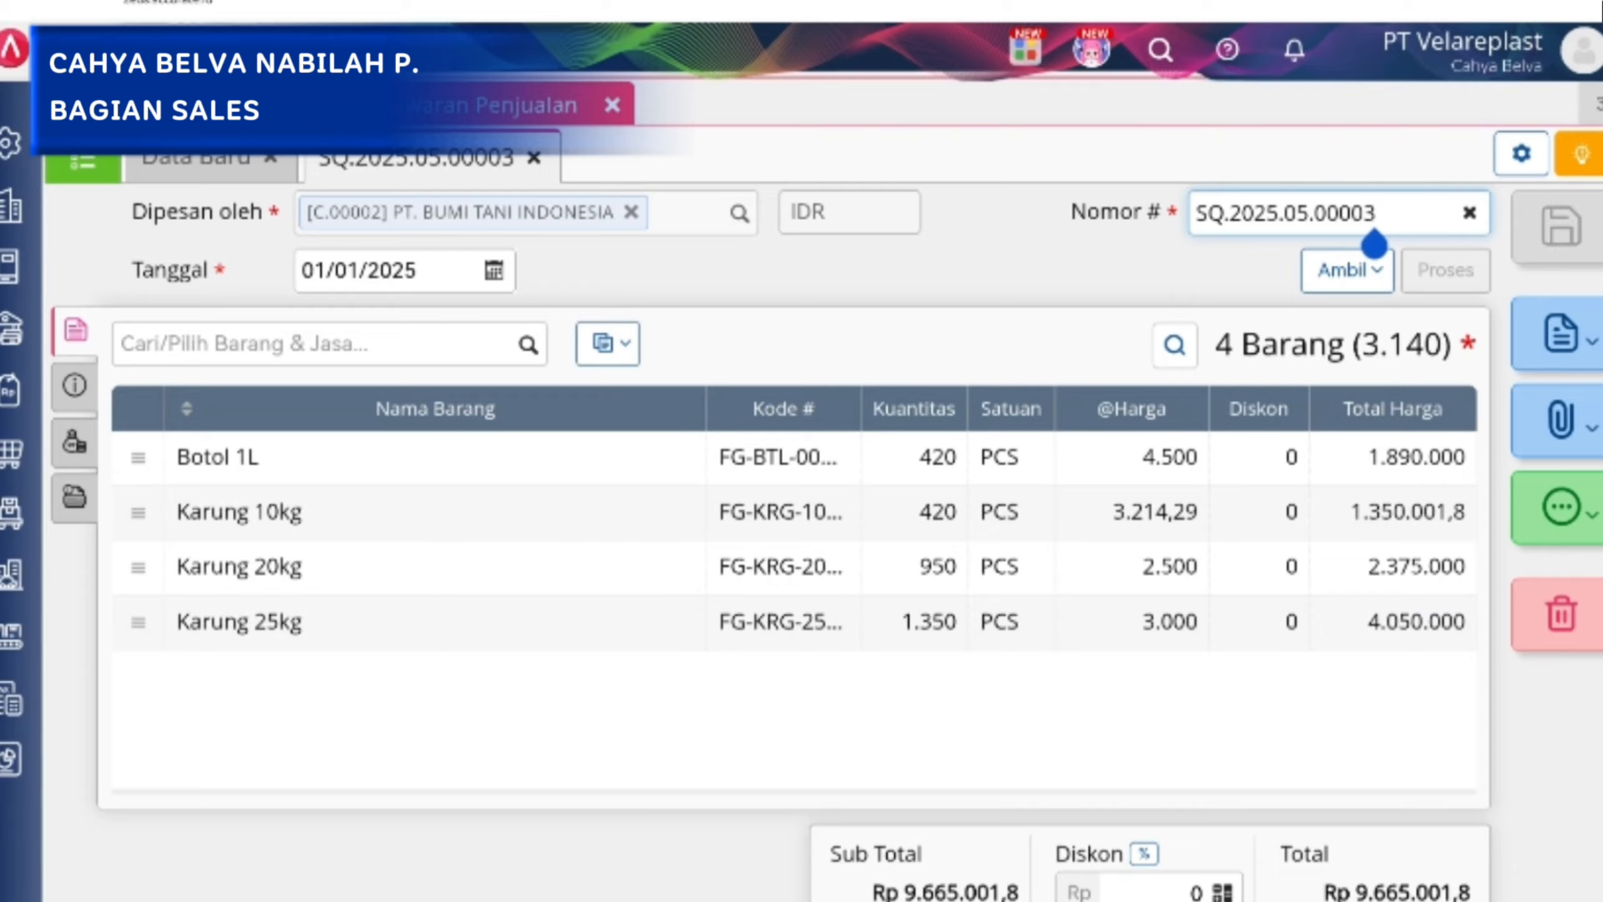
left_click(1567, 235)
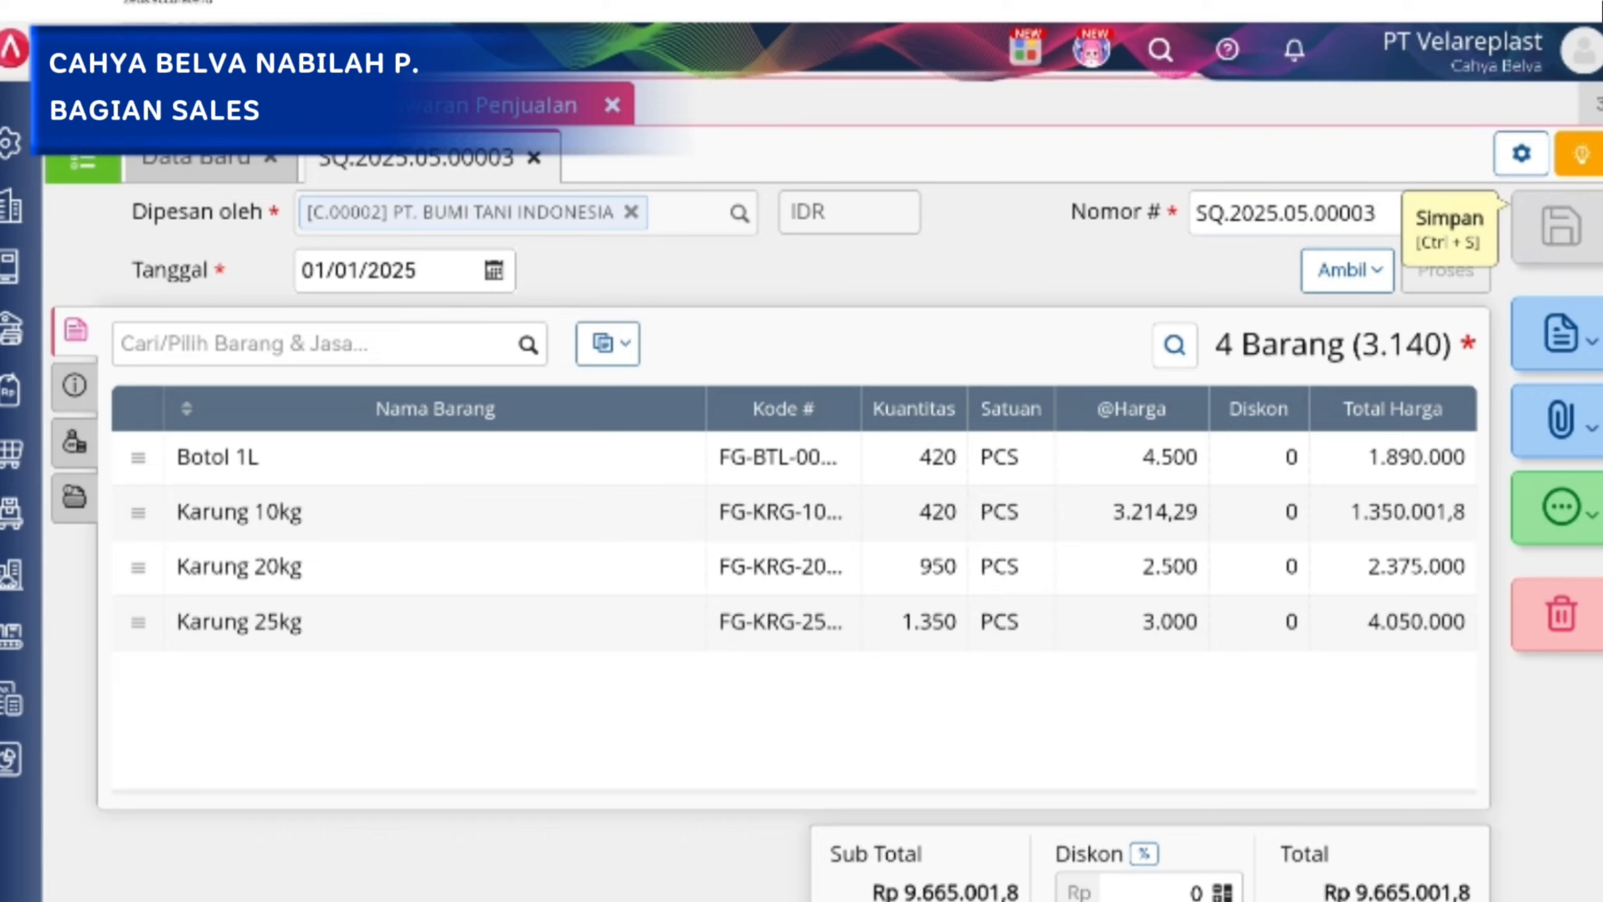
Look at the quotation's print and sending options and open the form for sending it by WhatsApp.
left_click(1561, 334)
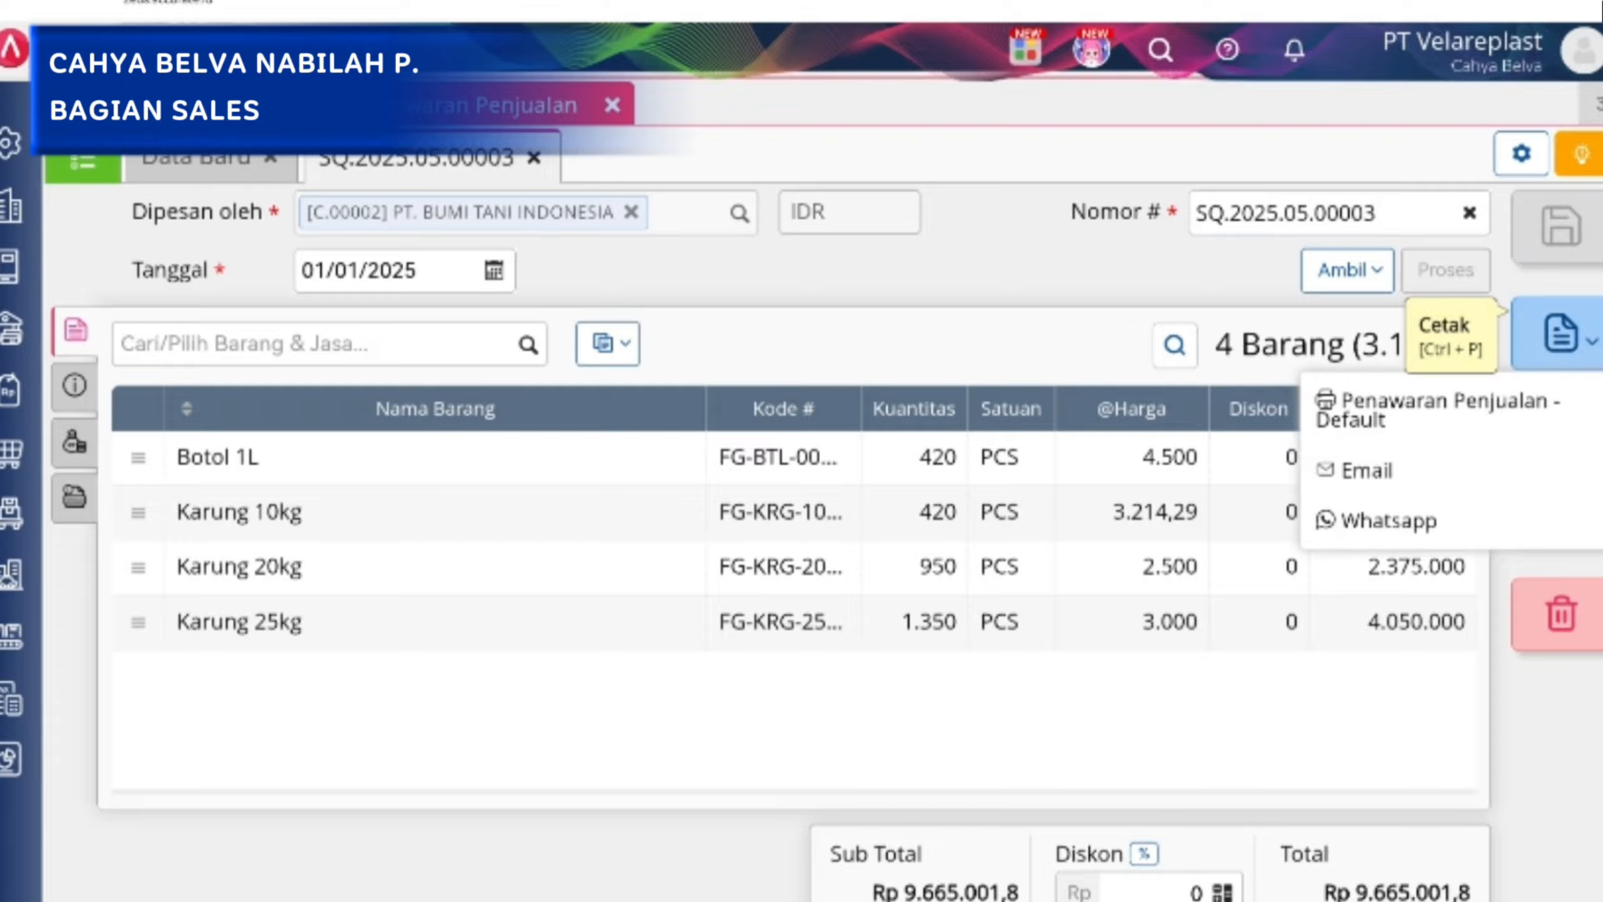
left_click(1112, 256)
left_click(1558, 332)
left_click(1388, 520)
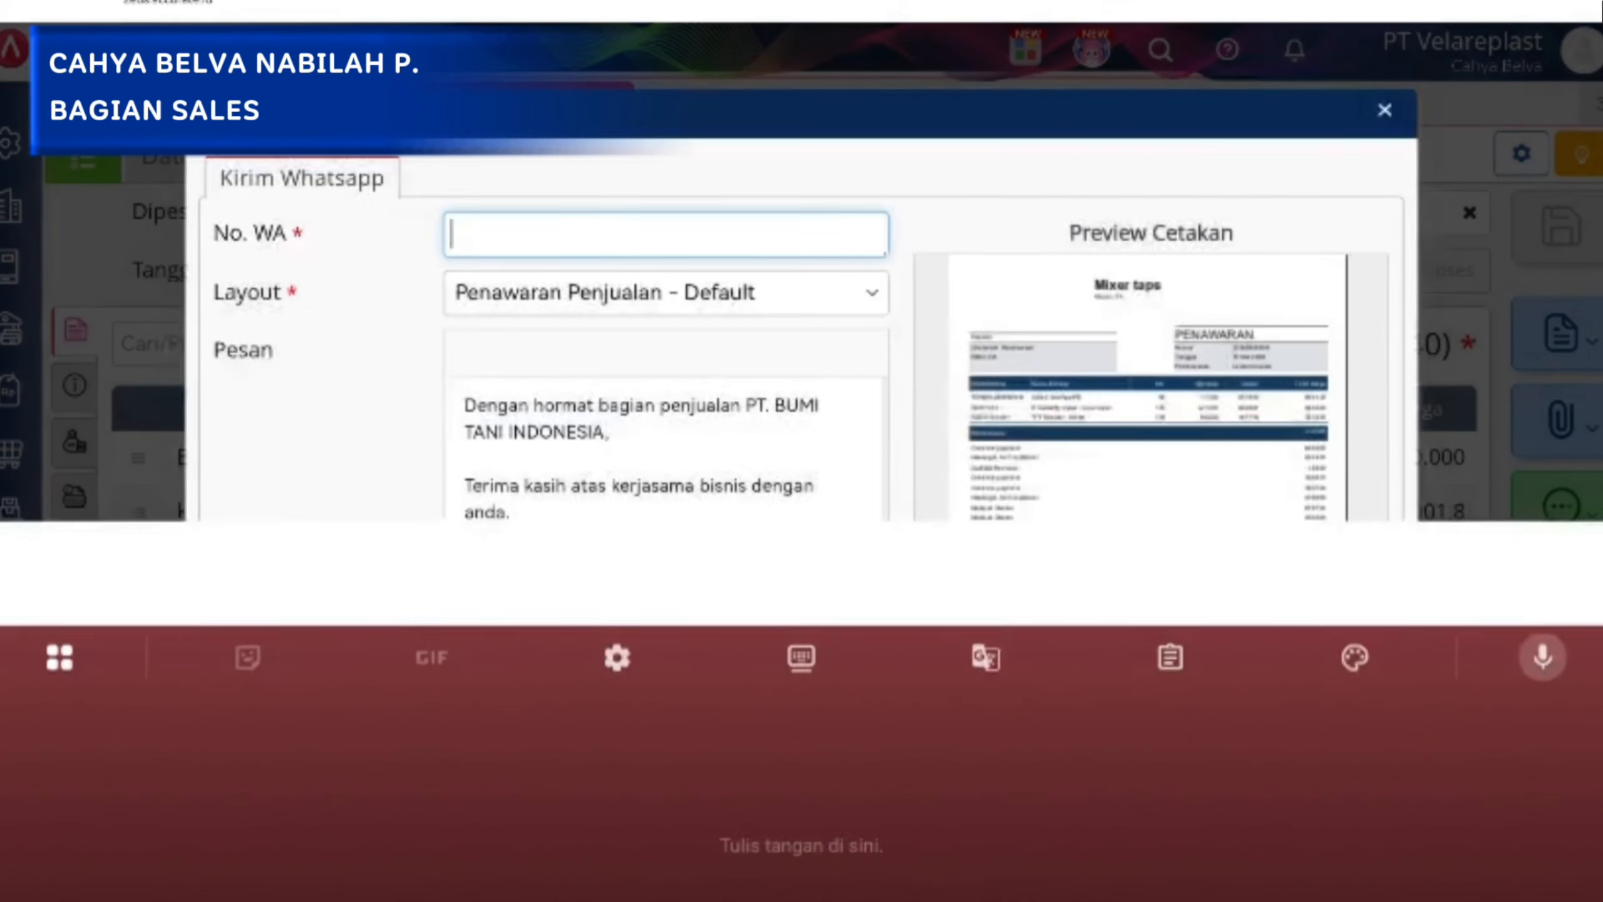
Try out a recipient number in the quotation's WhatsApp form, clear it and close the form without sending.
key("Escape")
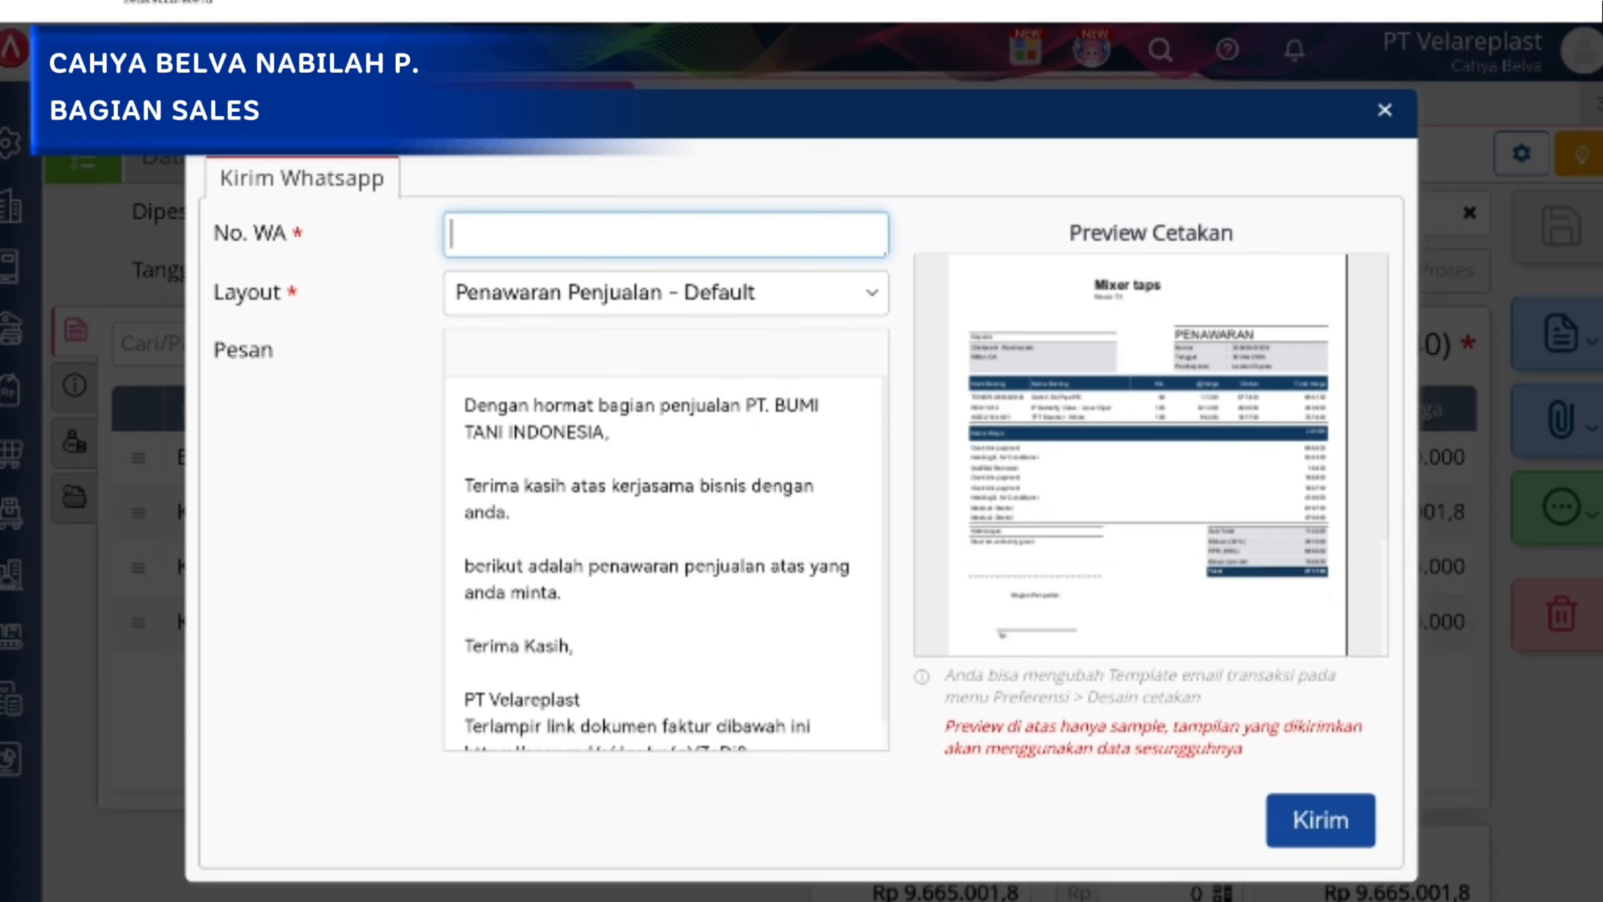
type("62")
type("8")
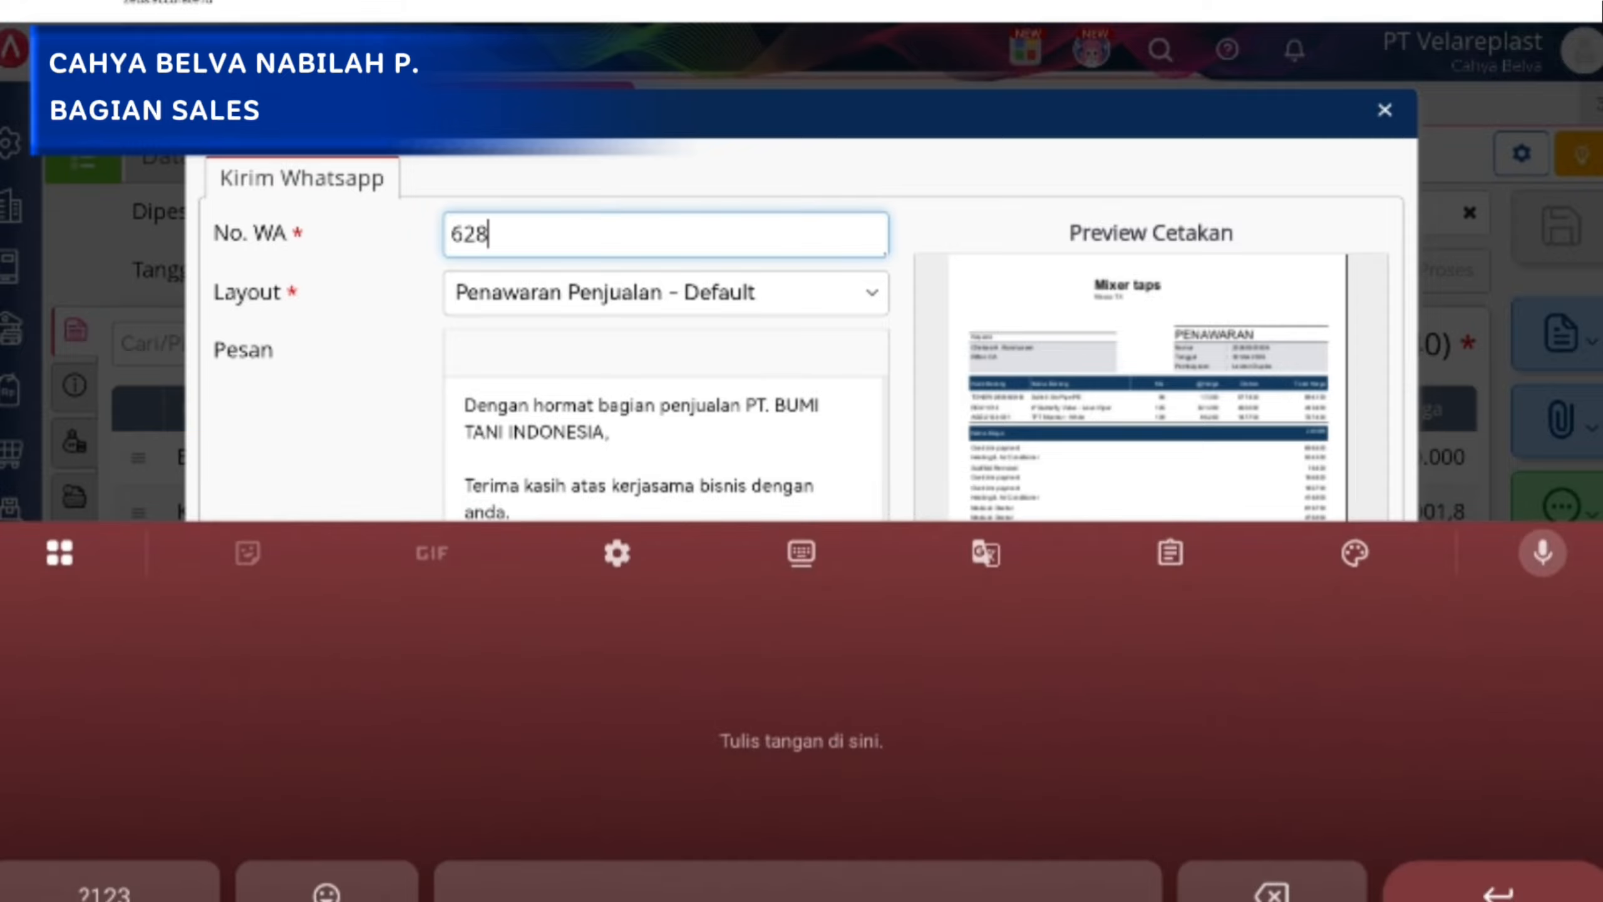
type("656666")
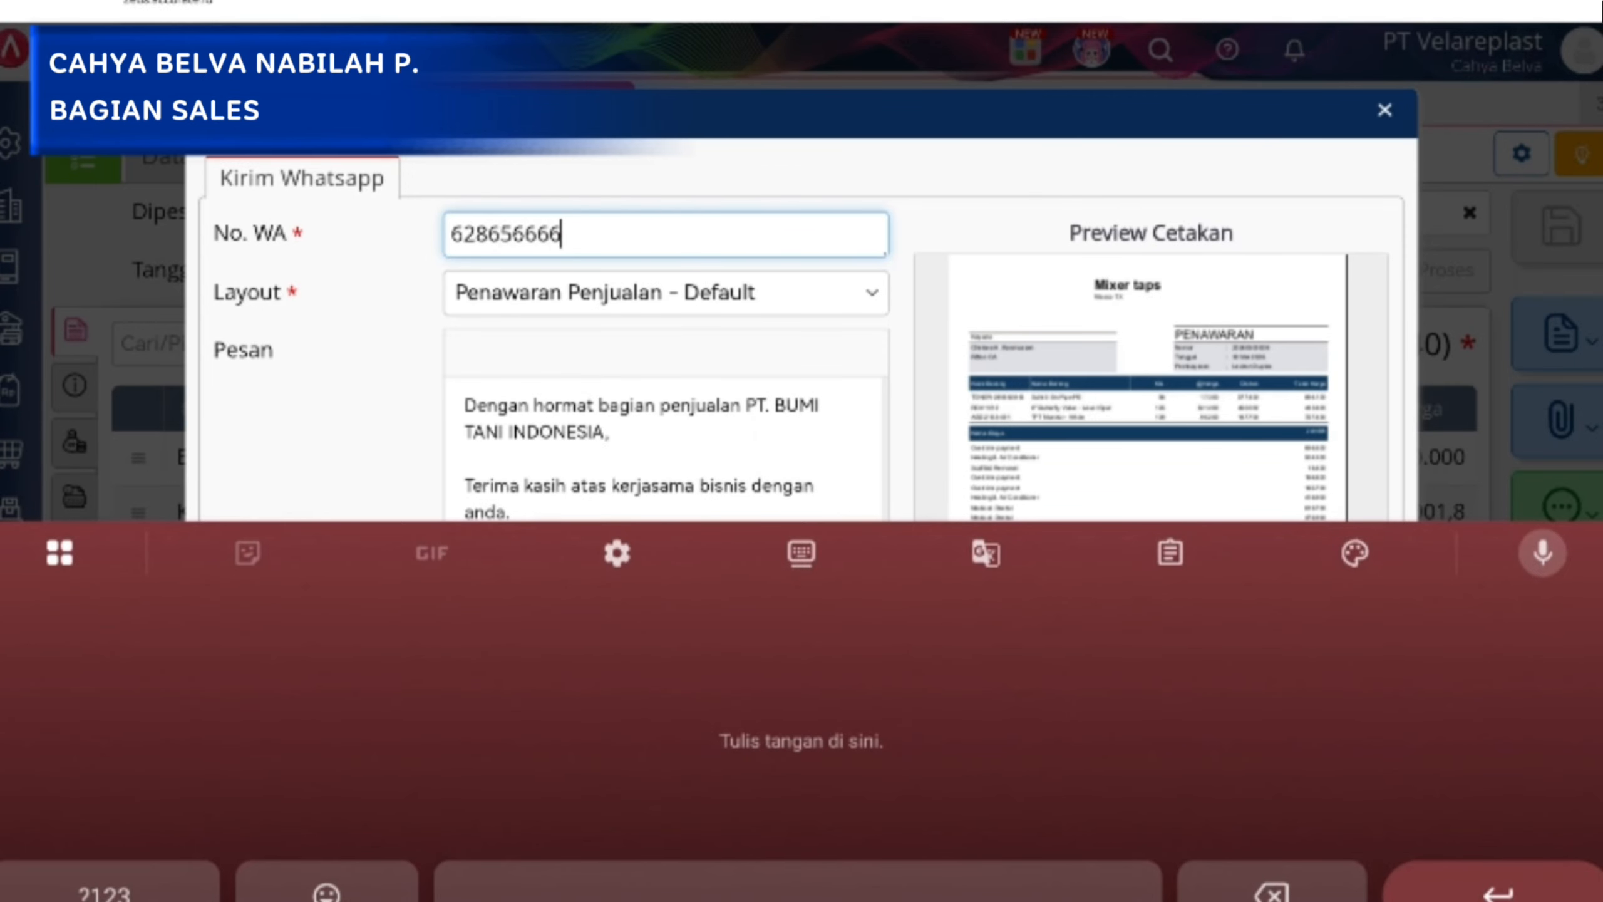
key("Escape")
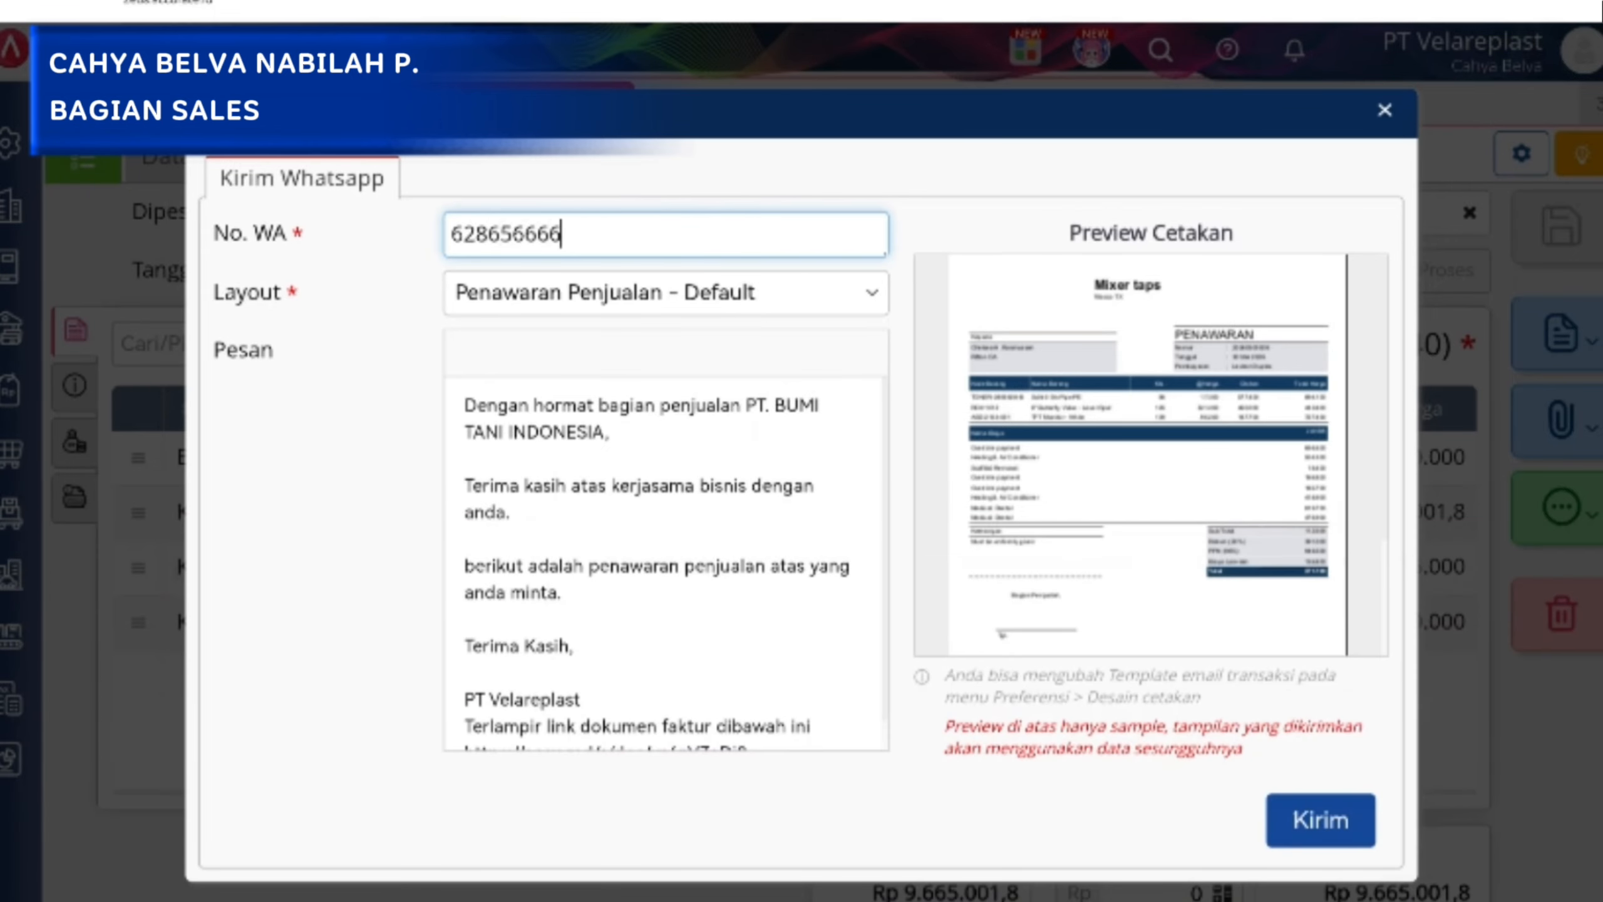
key("BackSpace")
key("BackSpace")
key("BackSpace")
key("BackSpace")
key("BackSpace")
key("BackSpace")
key("BackSpace")
key("BackSpace")
key("BackSpace")
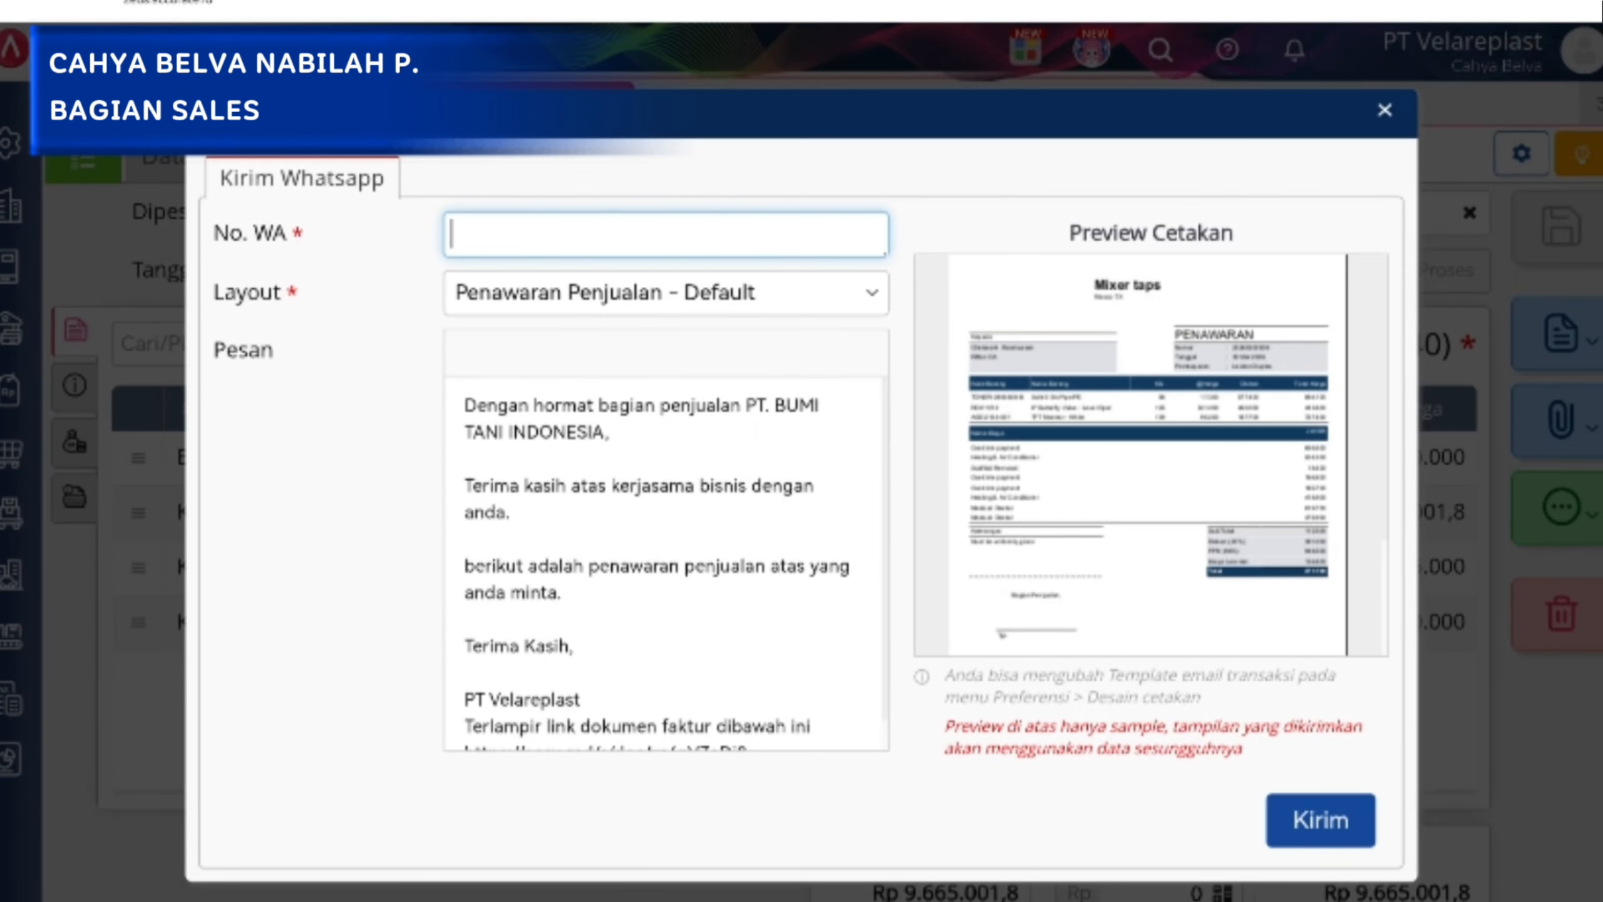
left_click(1387, 115)
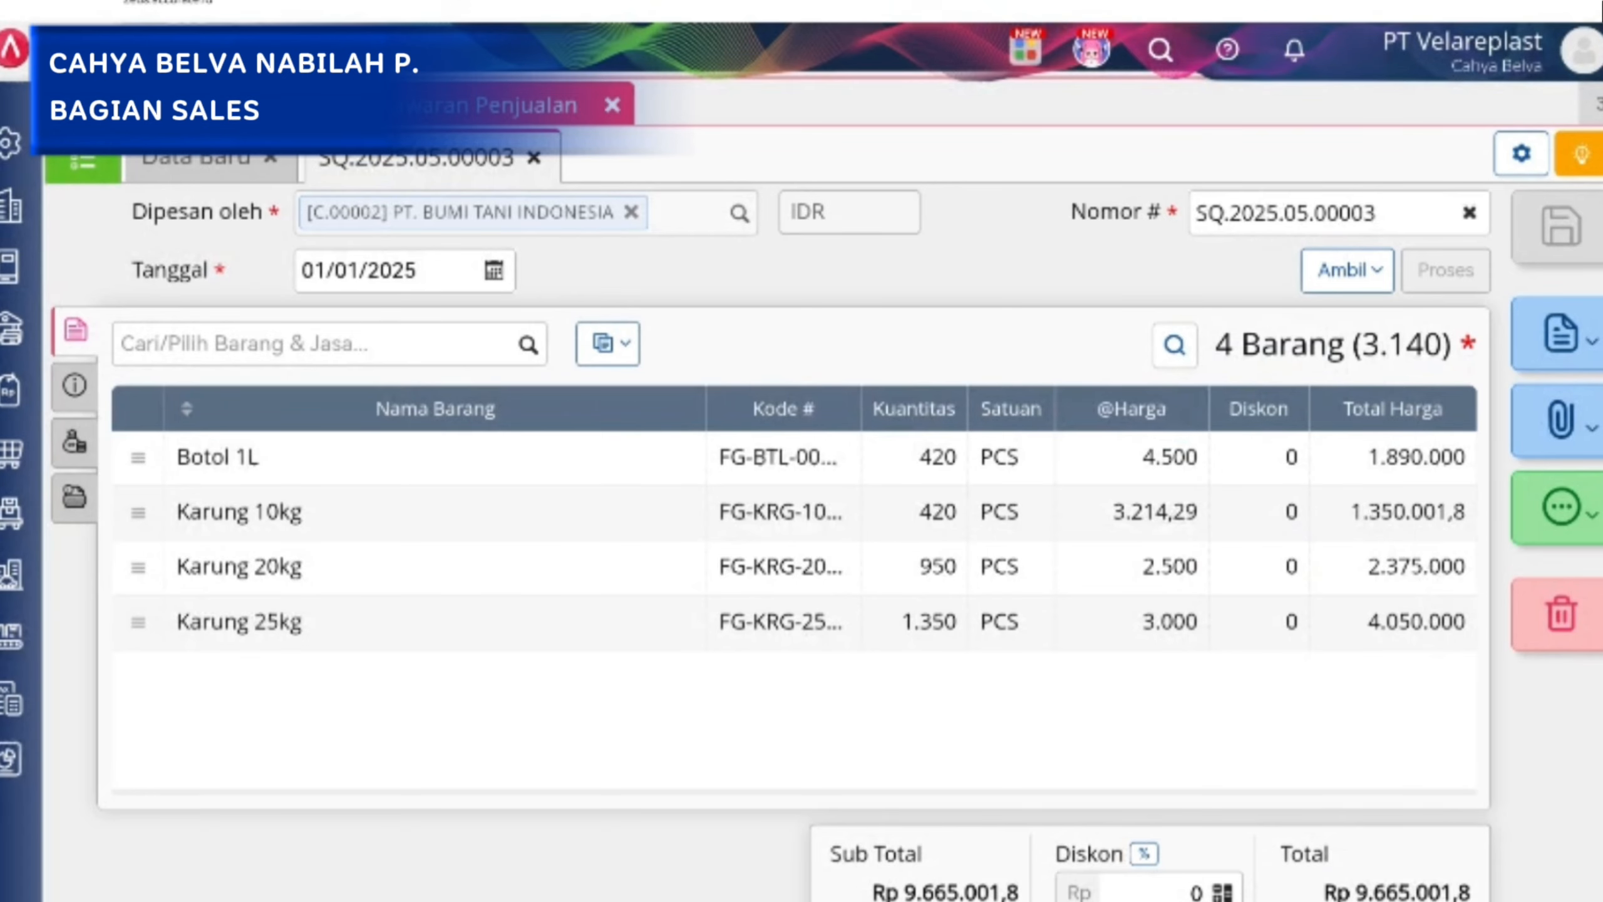
Open the PT. BUMI TANI INDONESIA order from the Pesanan Penjualan list in Penjualan and check its order number field.
left_click(11, 389)
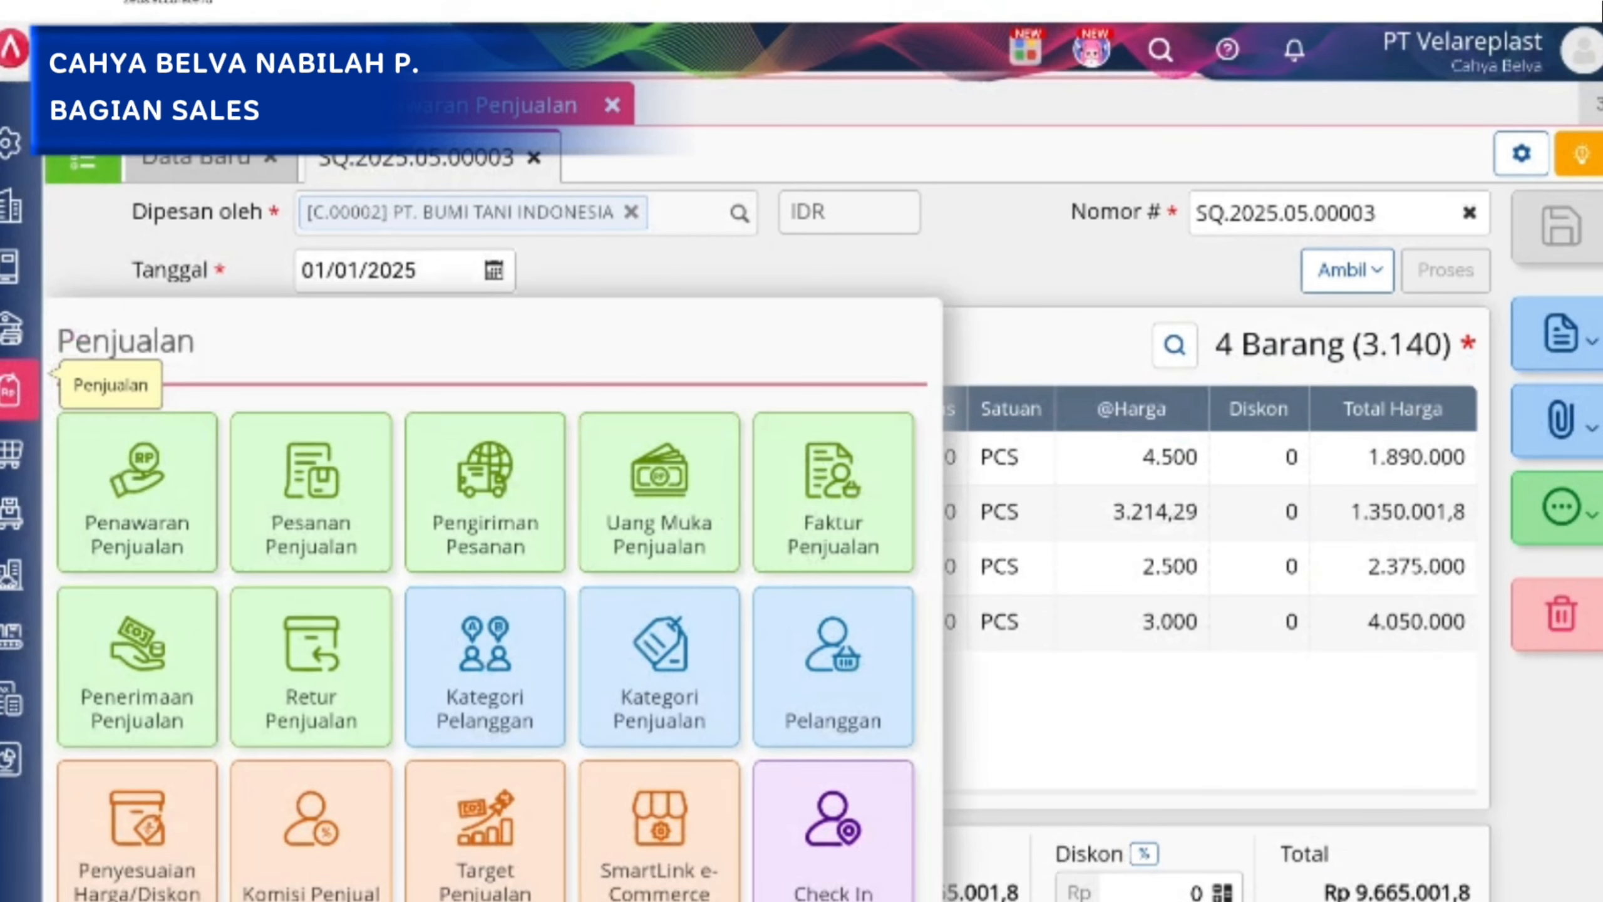
left_click(311, 493)
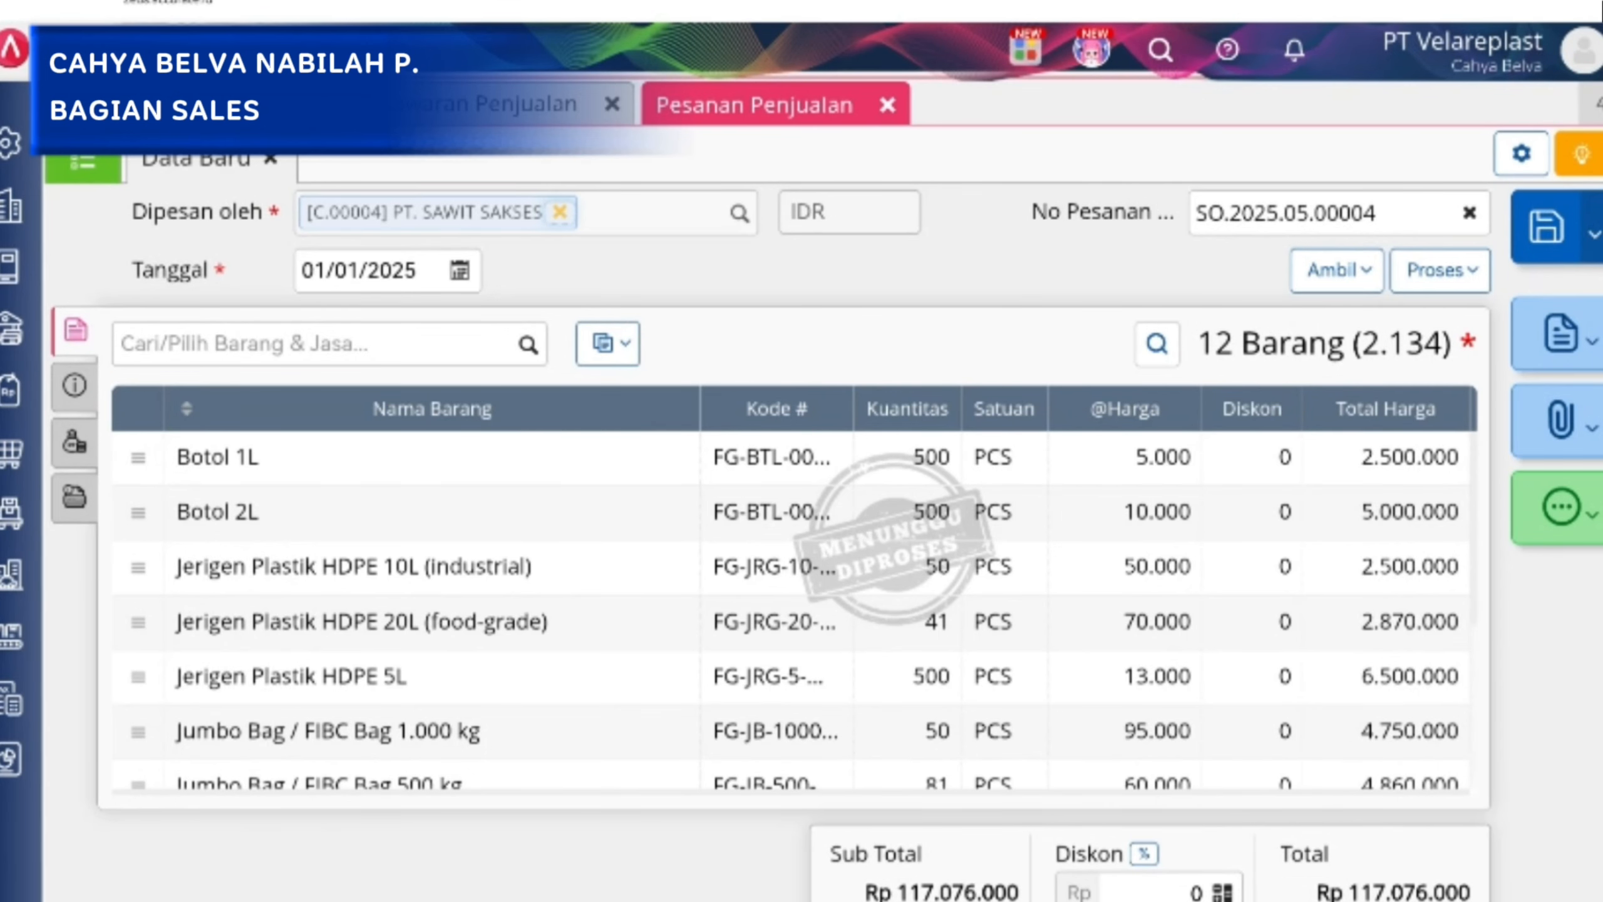
left_click(83, 164)
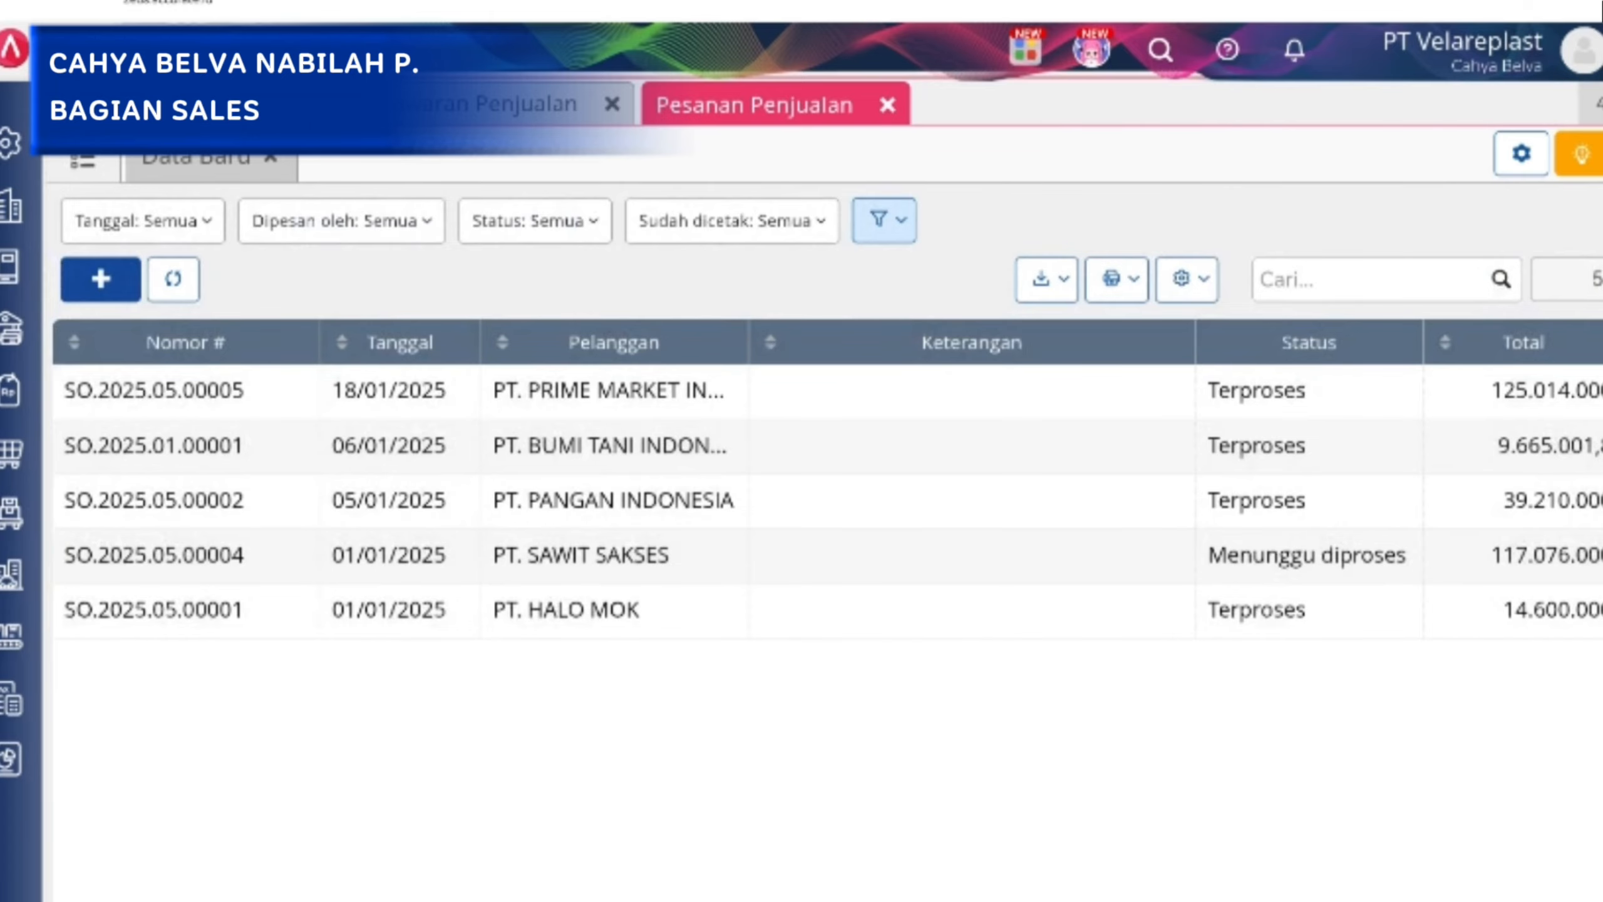
left_click(759, 451)
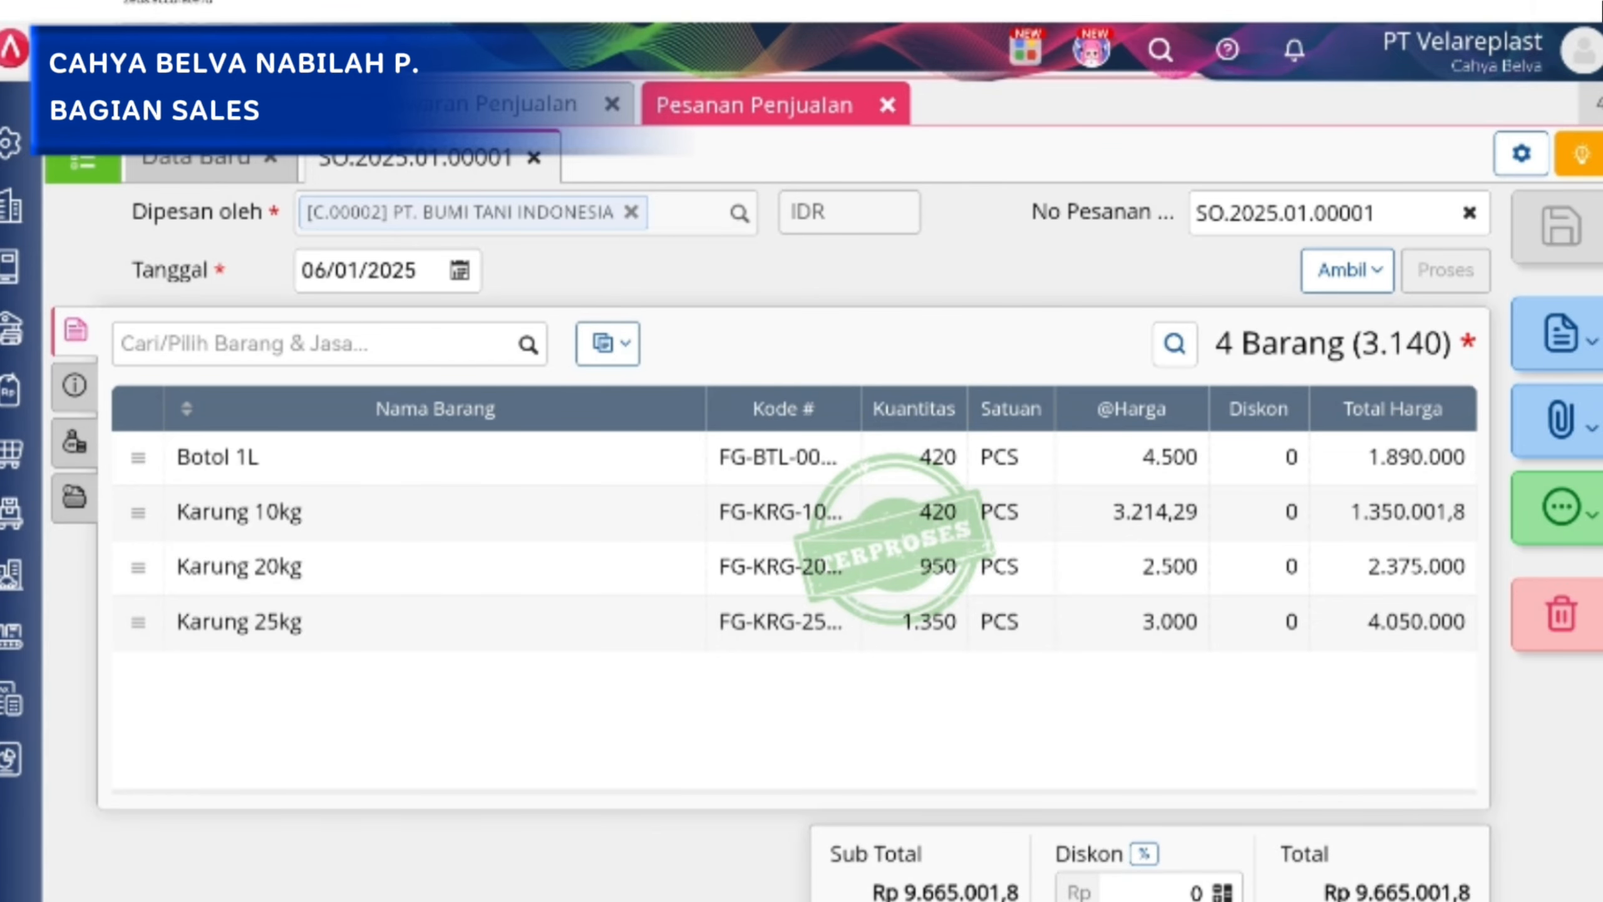
left_click(1412, 218)
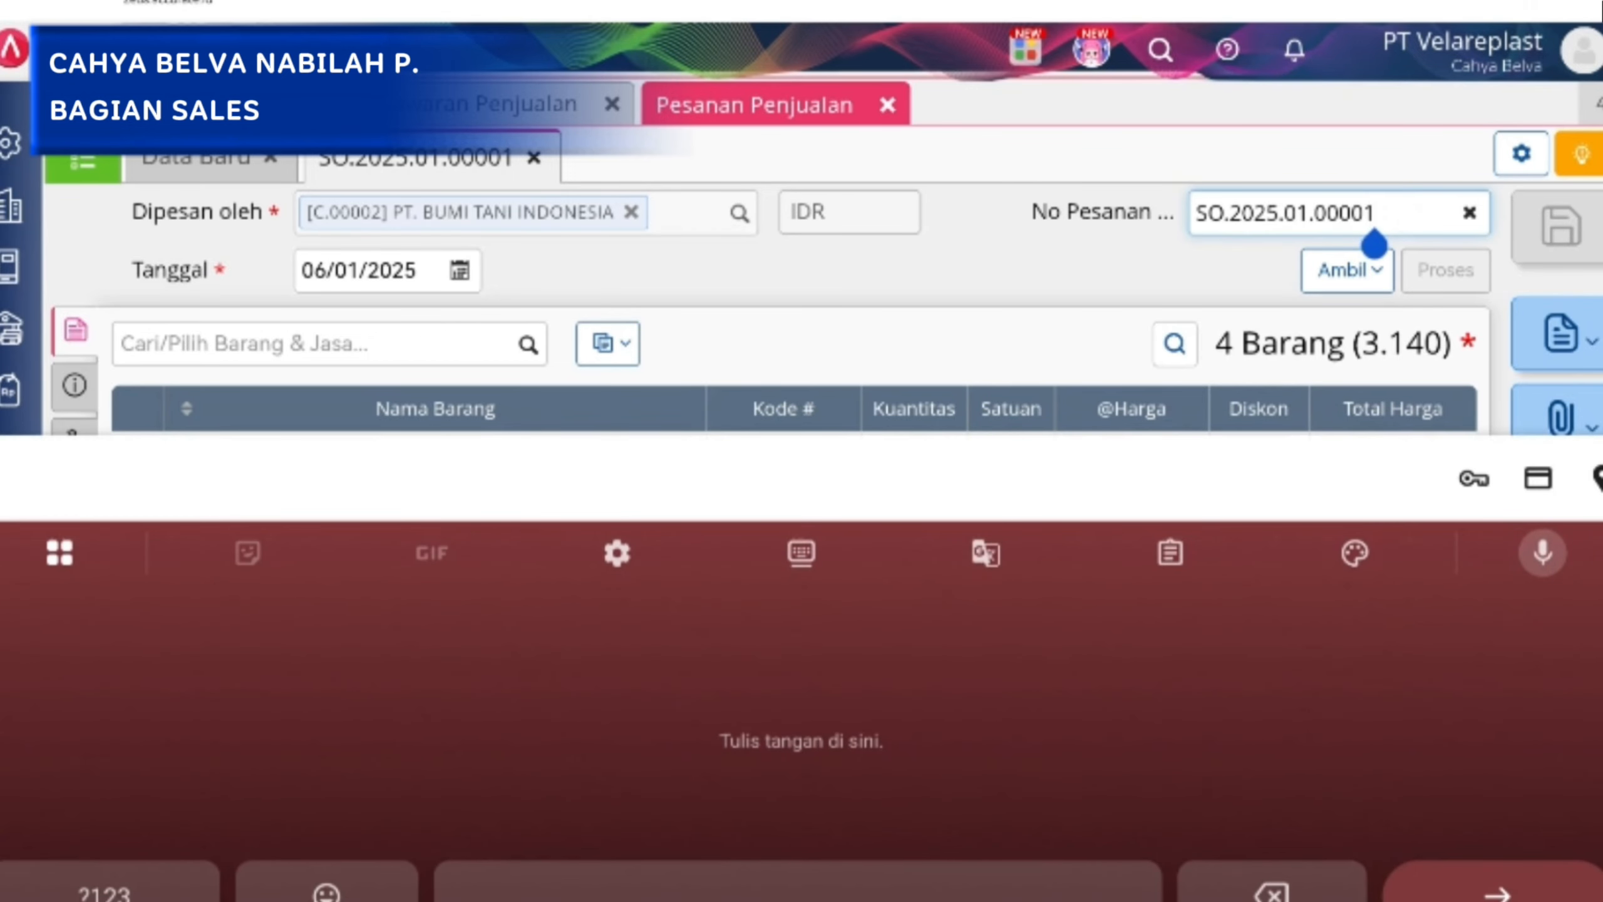
key("Escape")
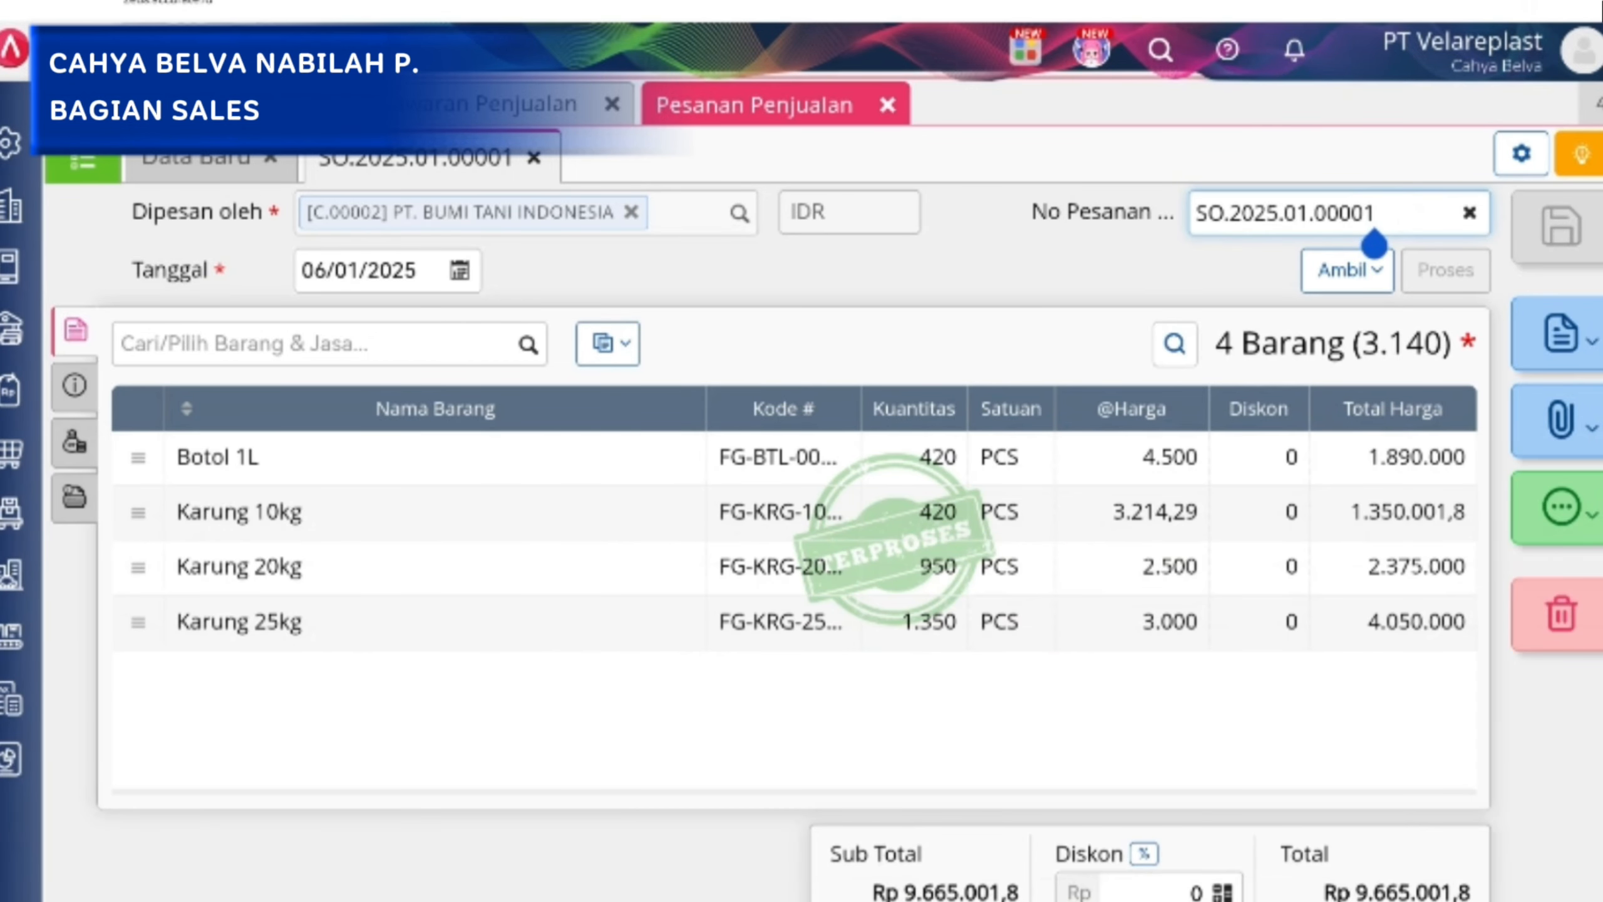
Mark the sales order as Kena Pajak in its additional info and check the FOB choices, keeping Shipping Point.
left_click(74, 384)
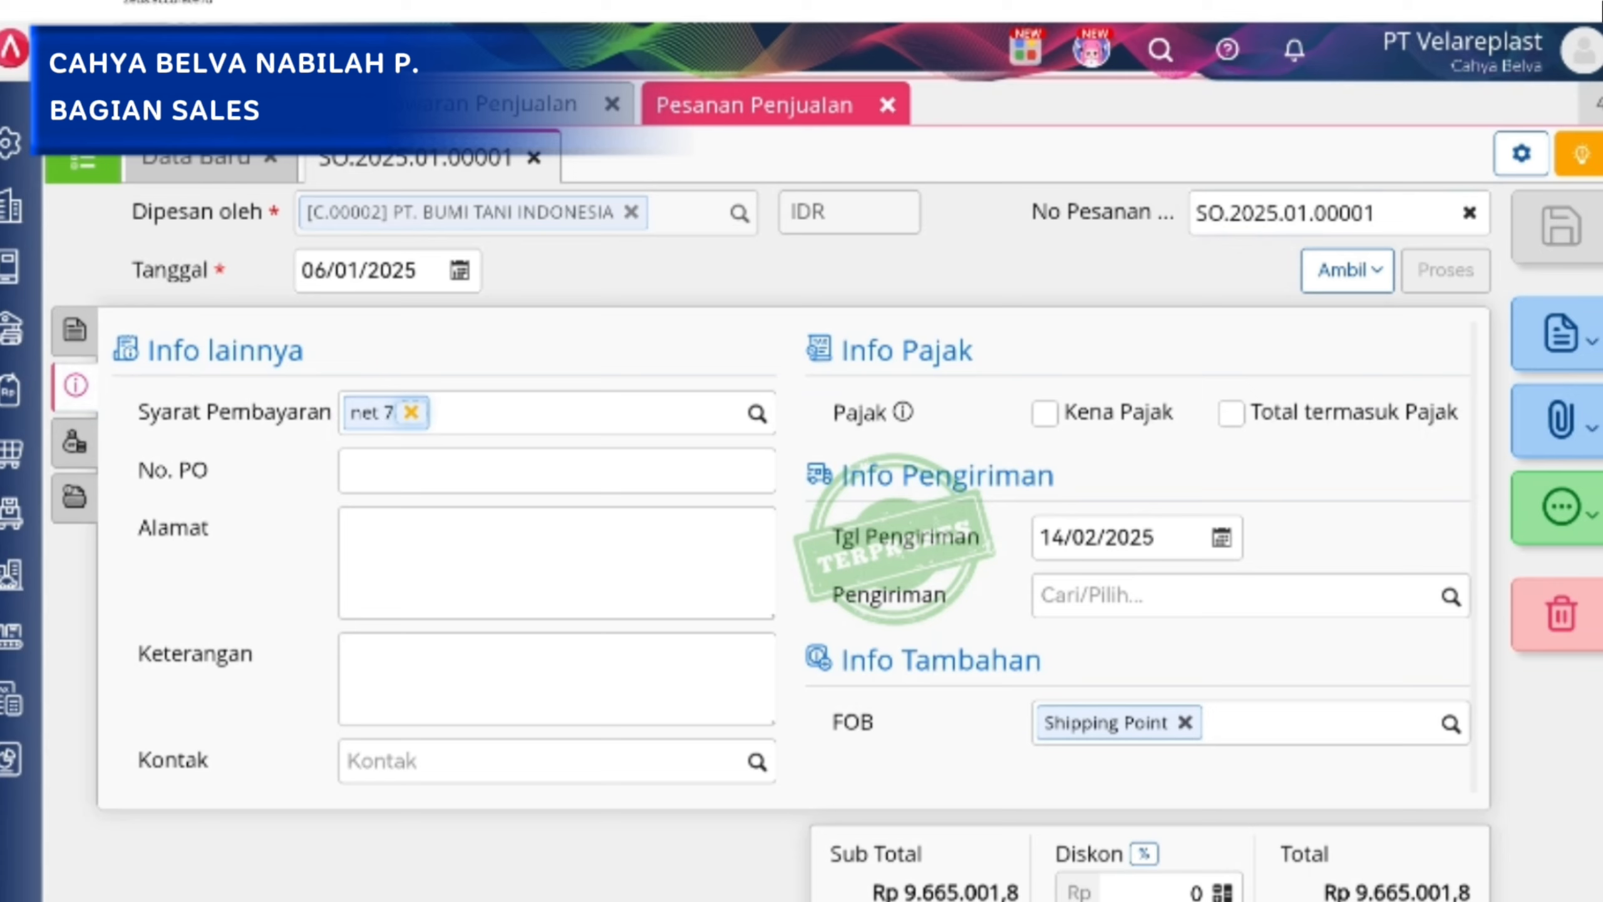
left_click(1045, 414)
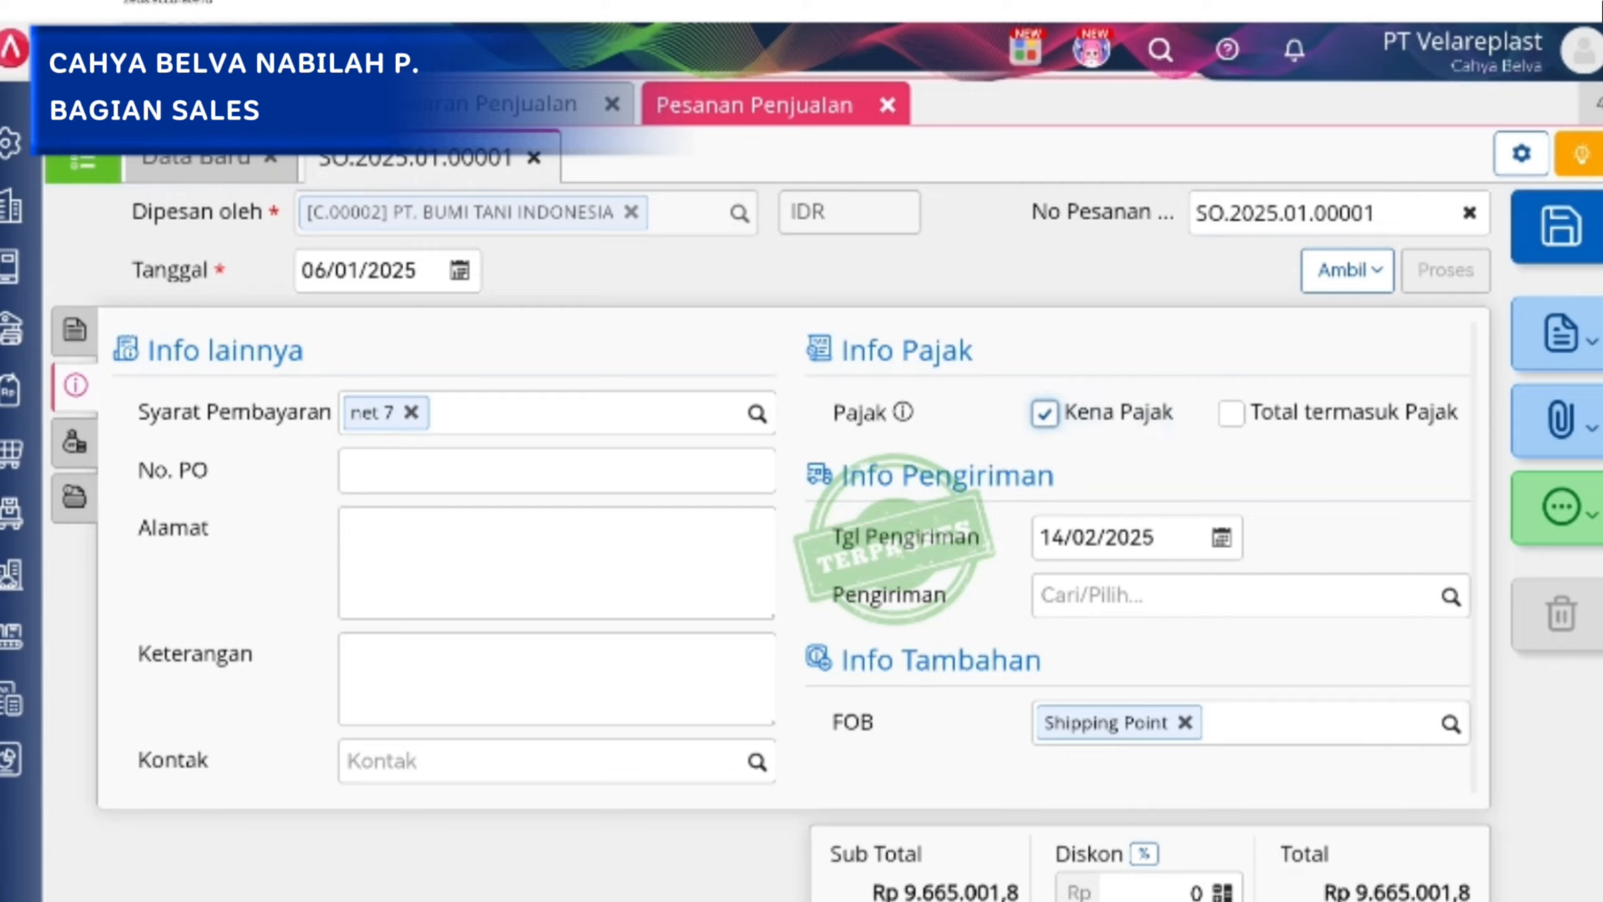
left_click(1451, 724)
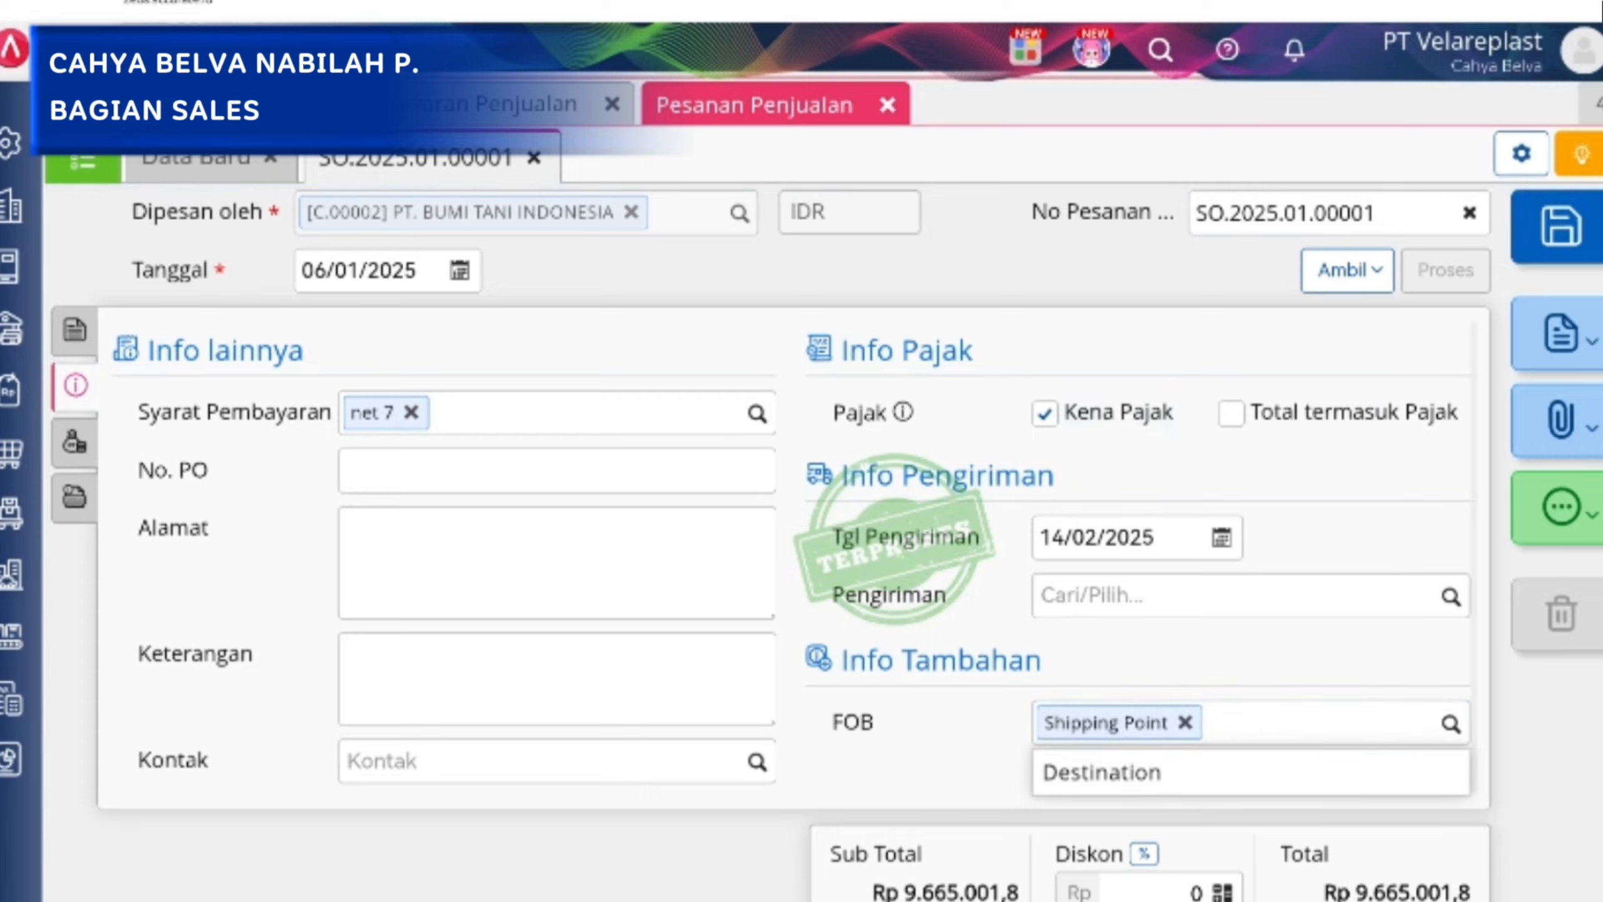
left_click(907, 768)
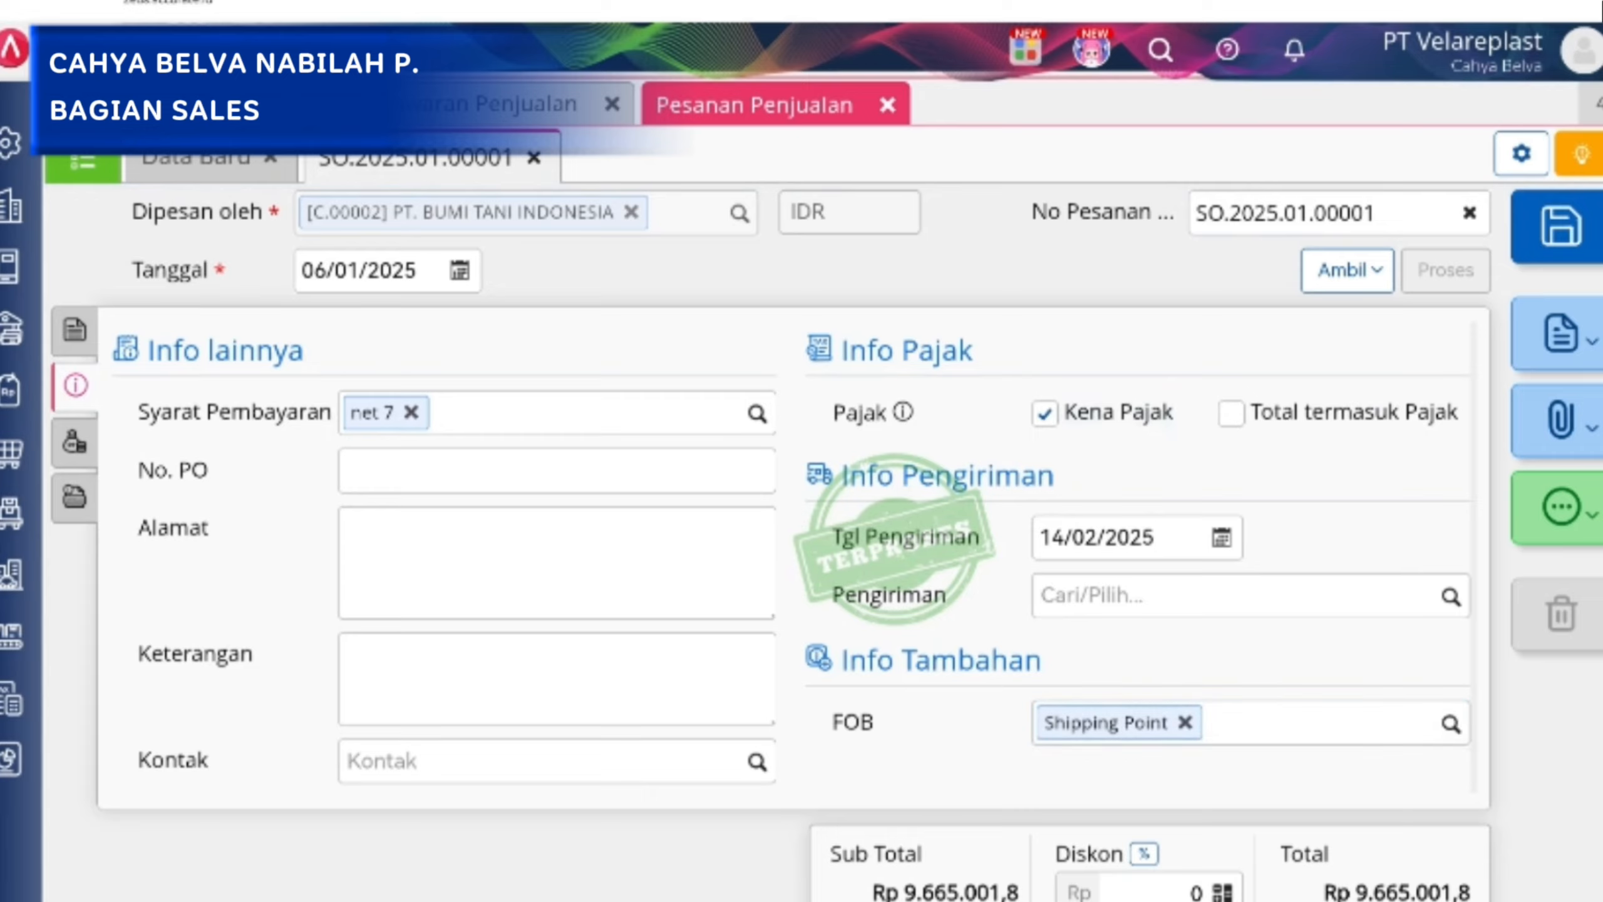
Save the sales order, continuing past the stock notice, and look at the print options of the PT. SAWIT SAKSES order.
left_click(74, 329)
key("Escape")
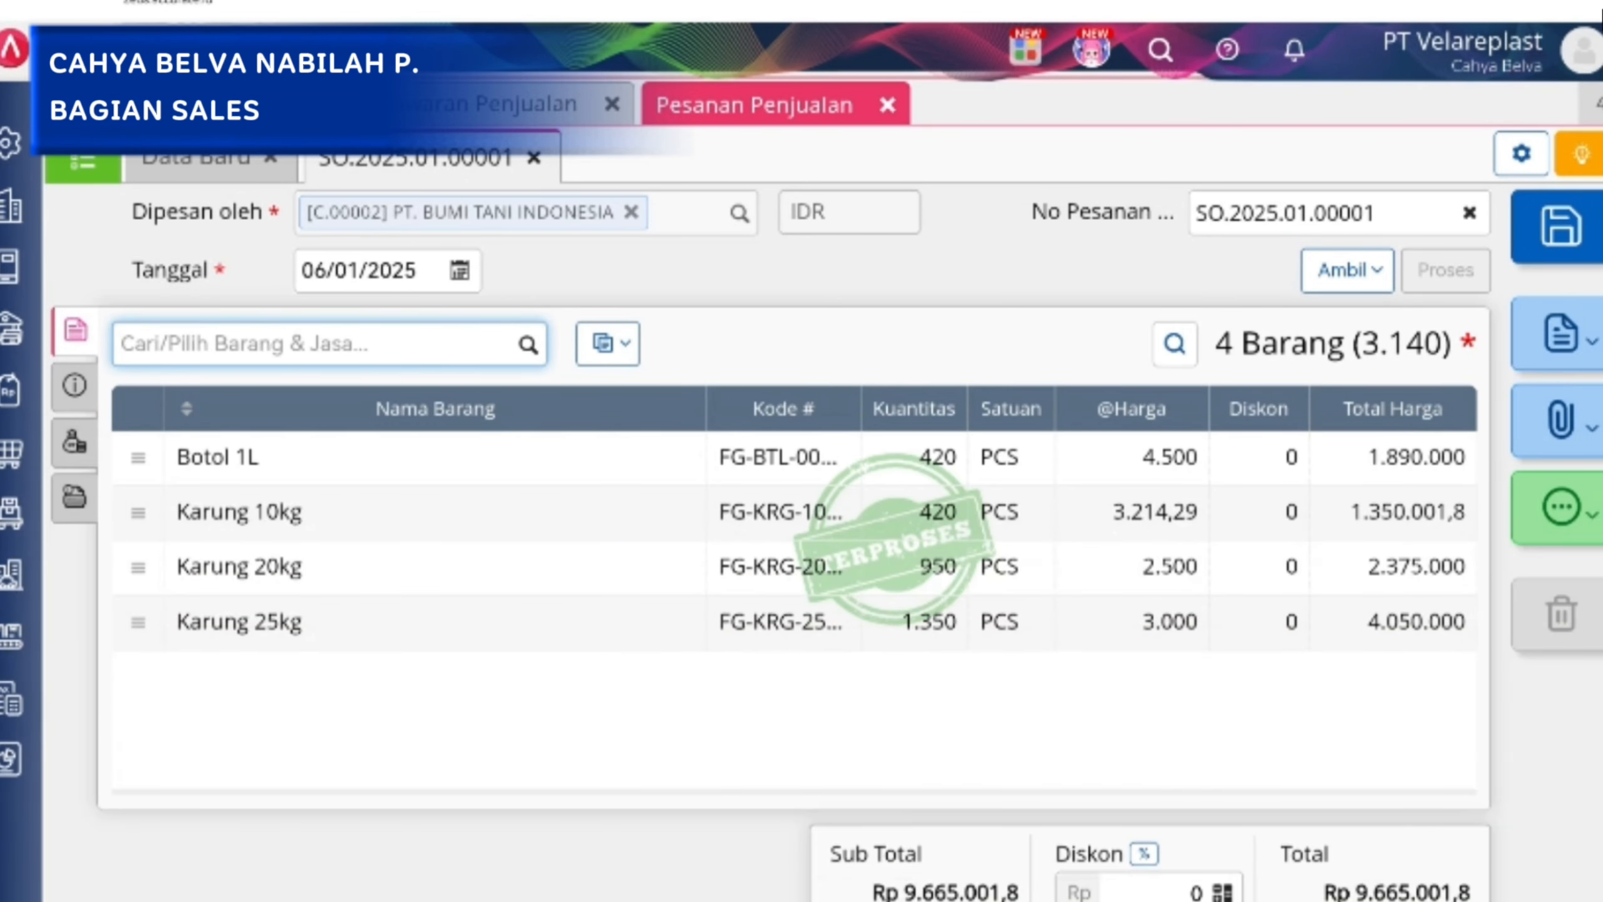
left_click(1574, 229)
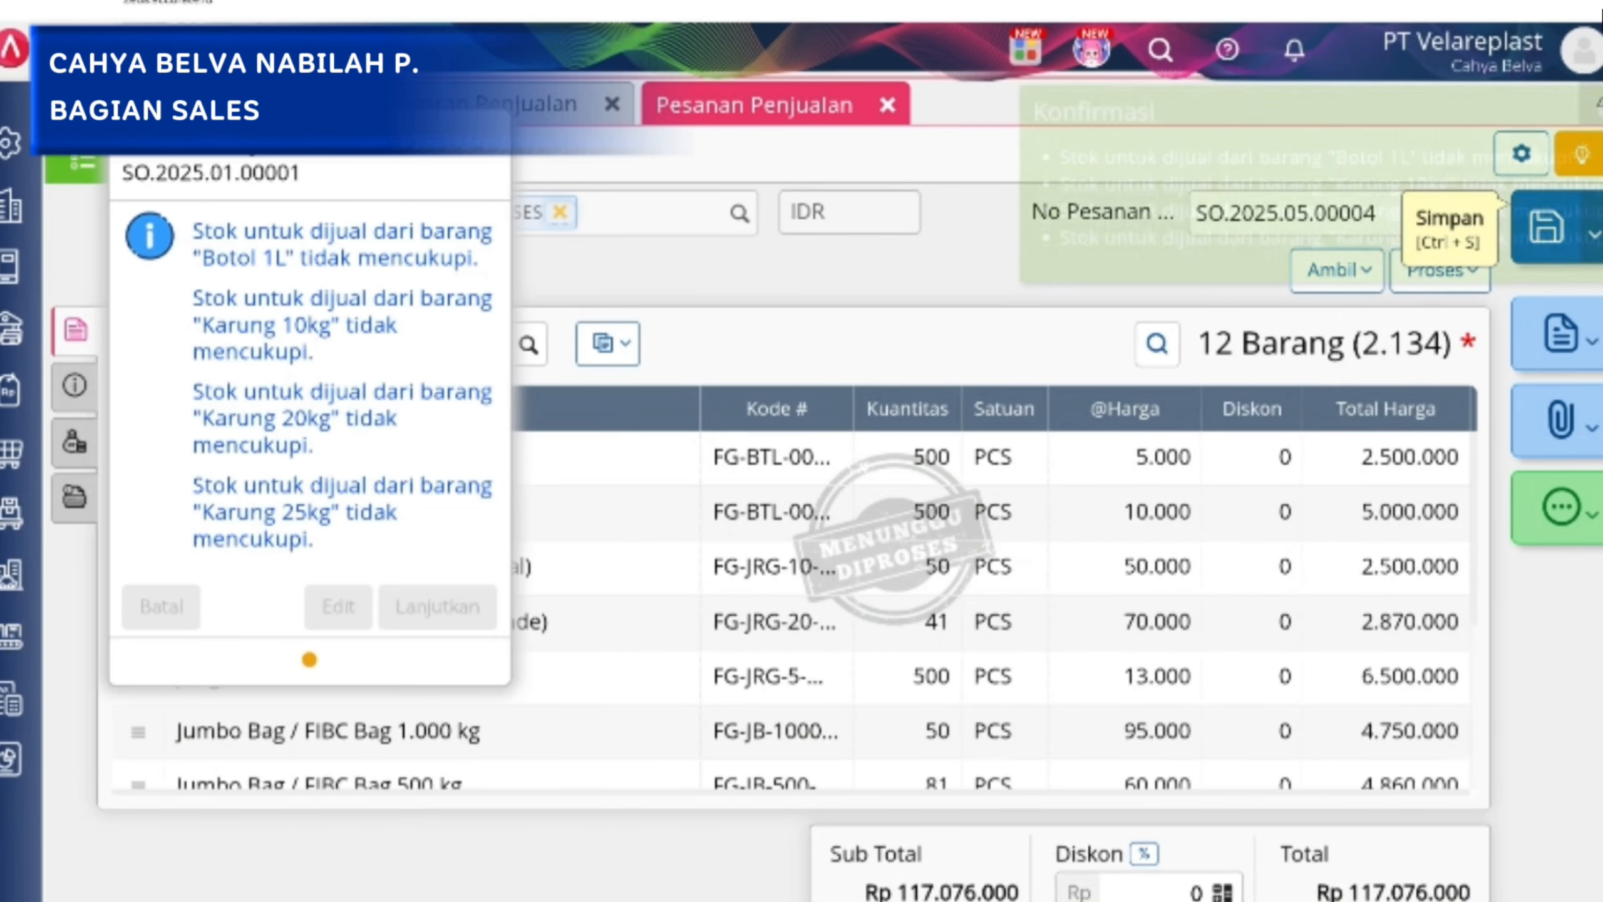
left_click(437, 606)
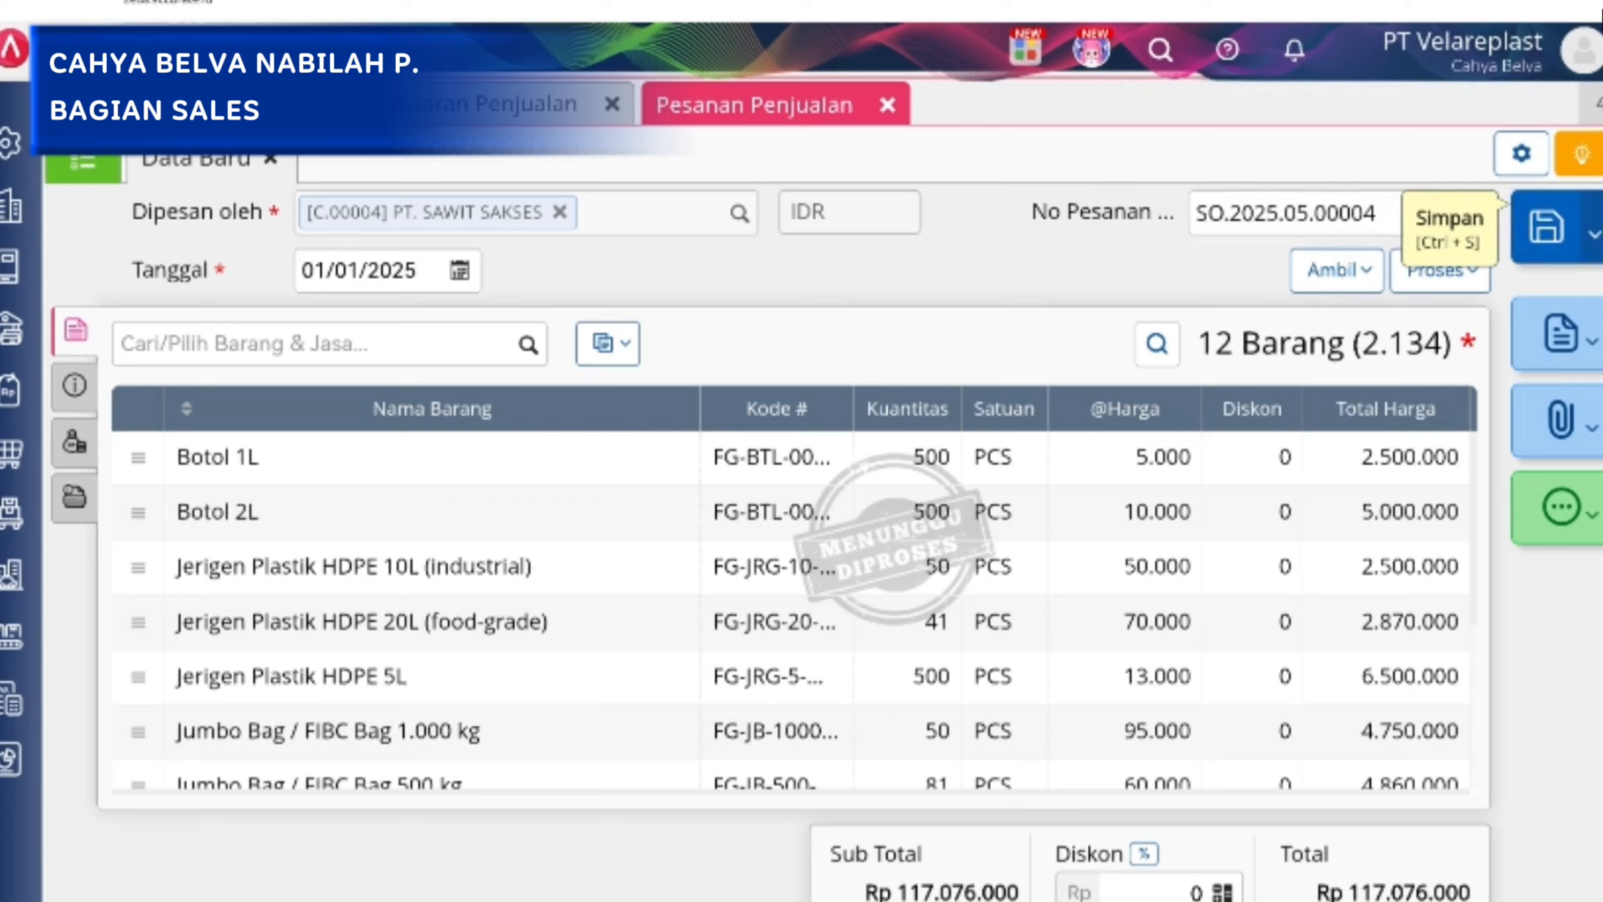
left_click(1558, 333)
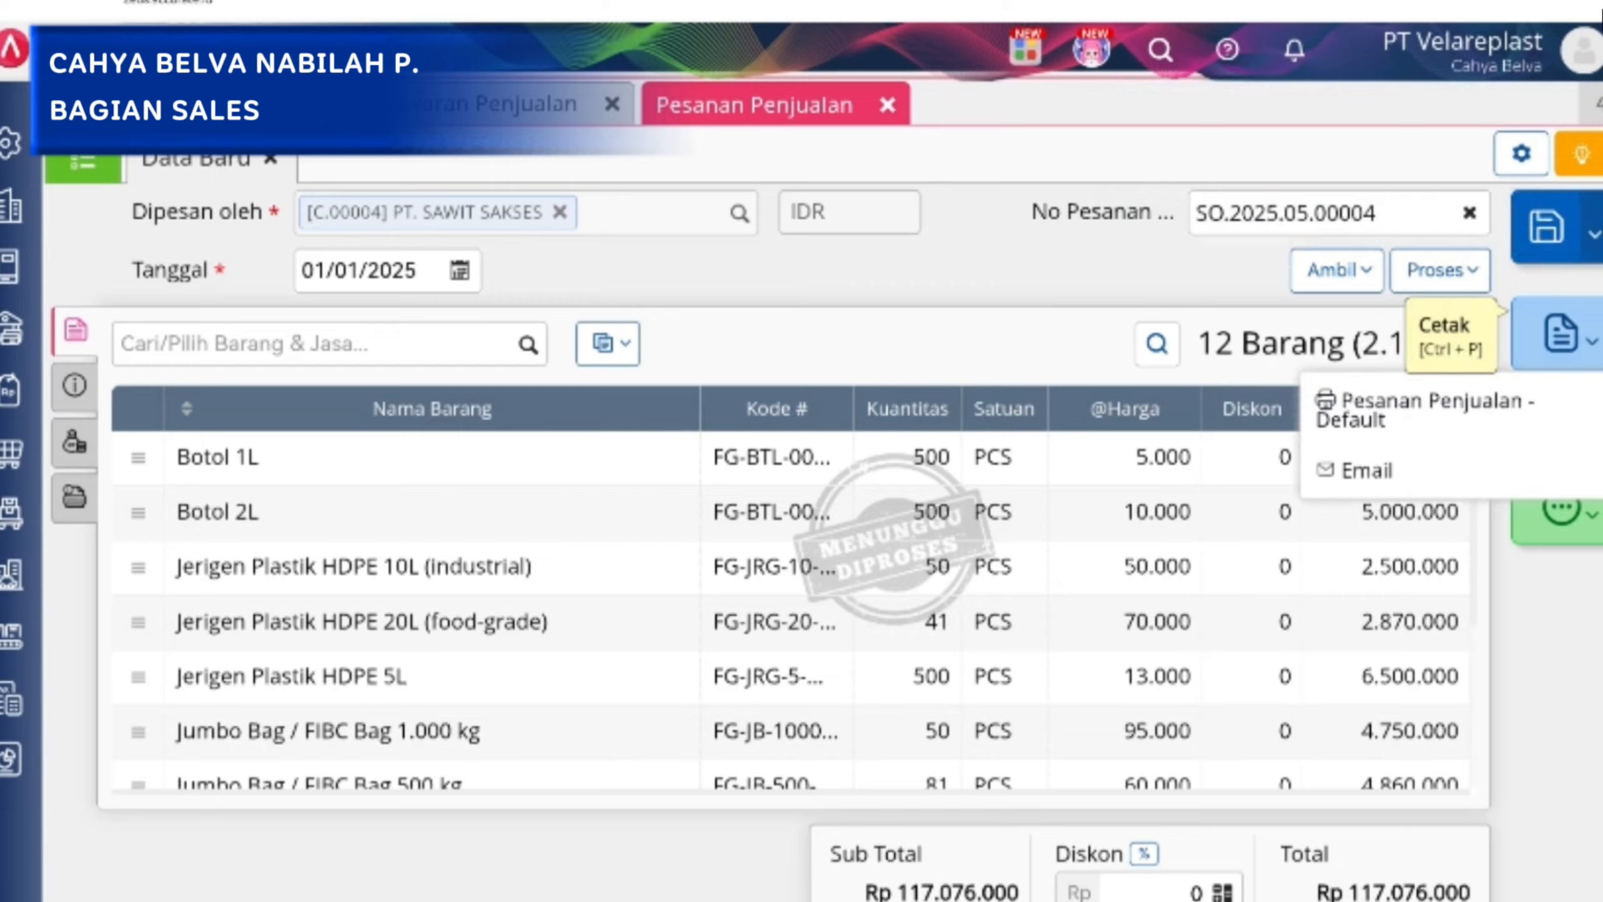
left_click(973, 246)
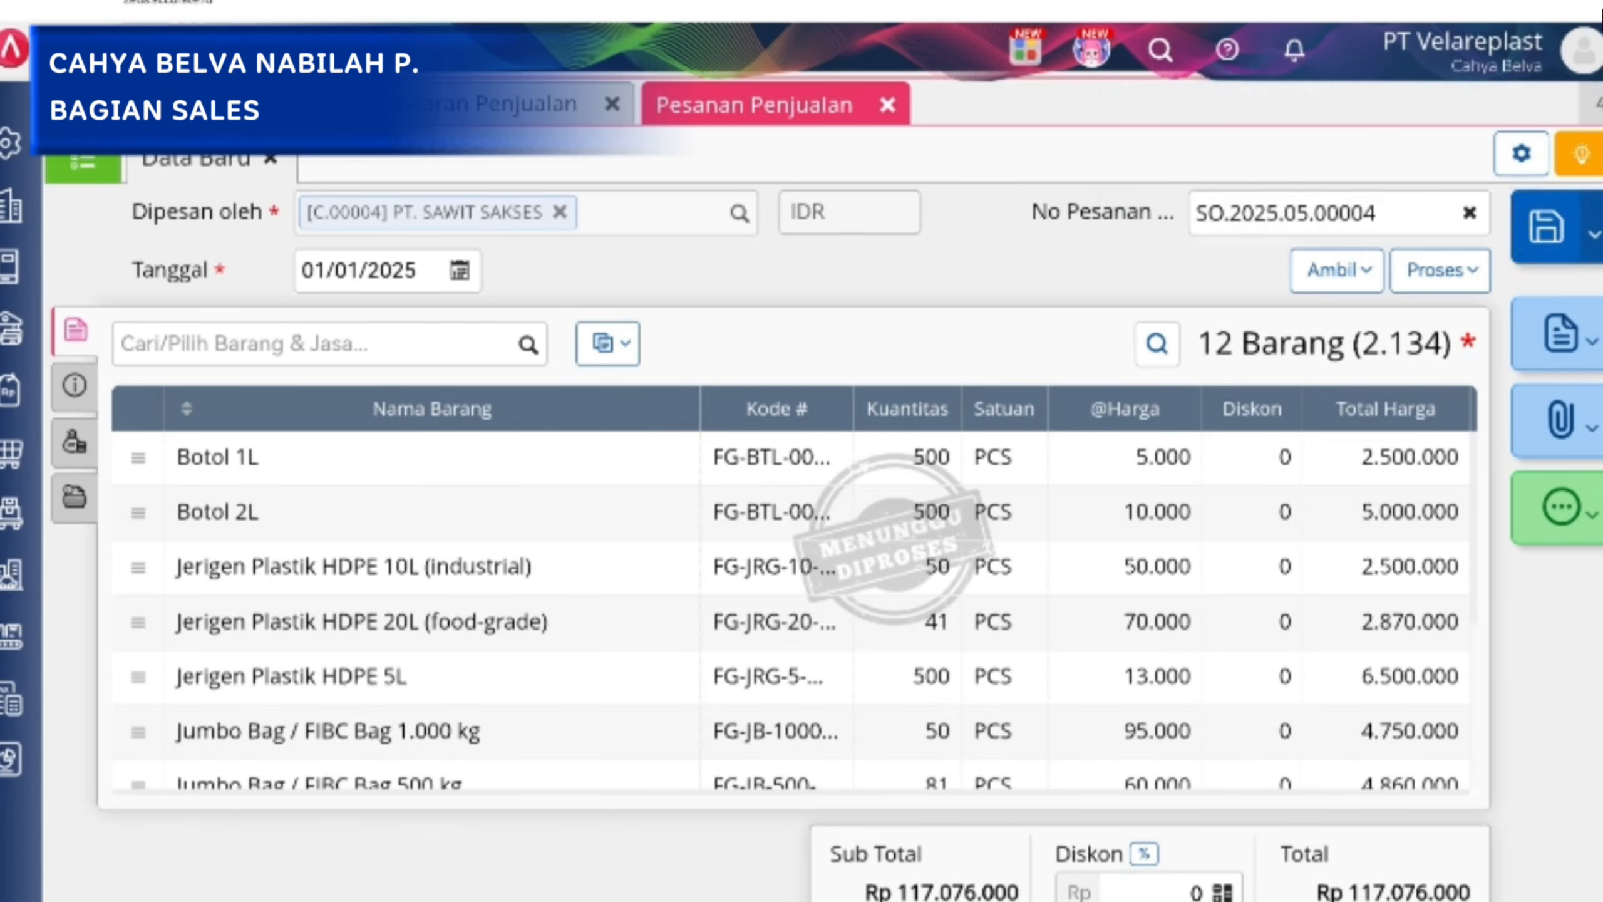
Go to Pengiriman Pesanan in Penjualan and review the PT. BUMI TANI INDONESIA delivery's additional info and item list.
left_click(11, 390)
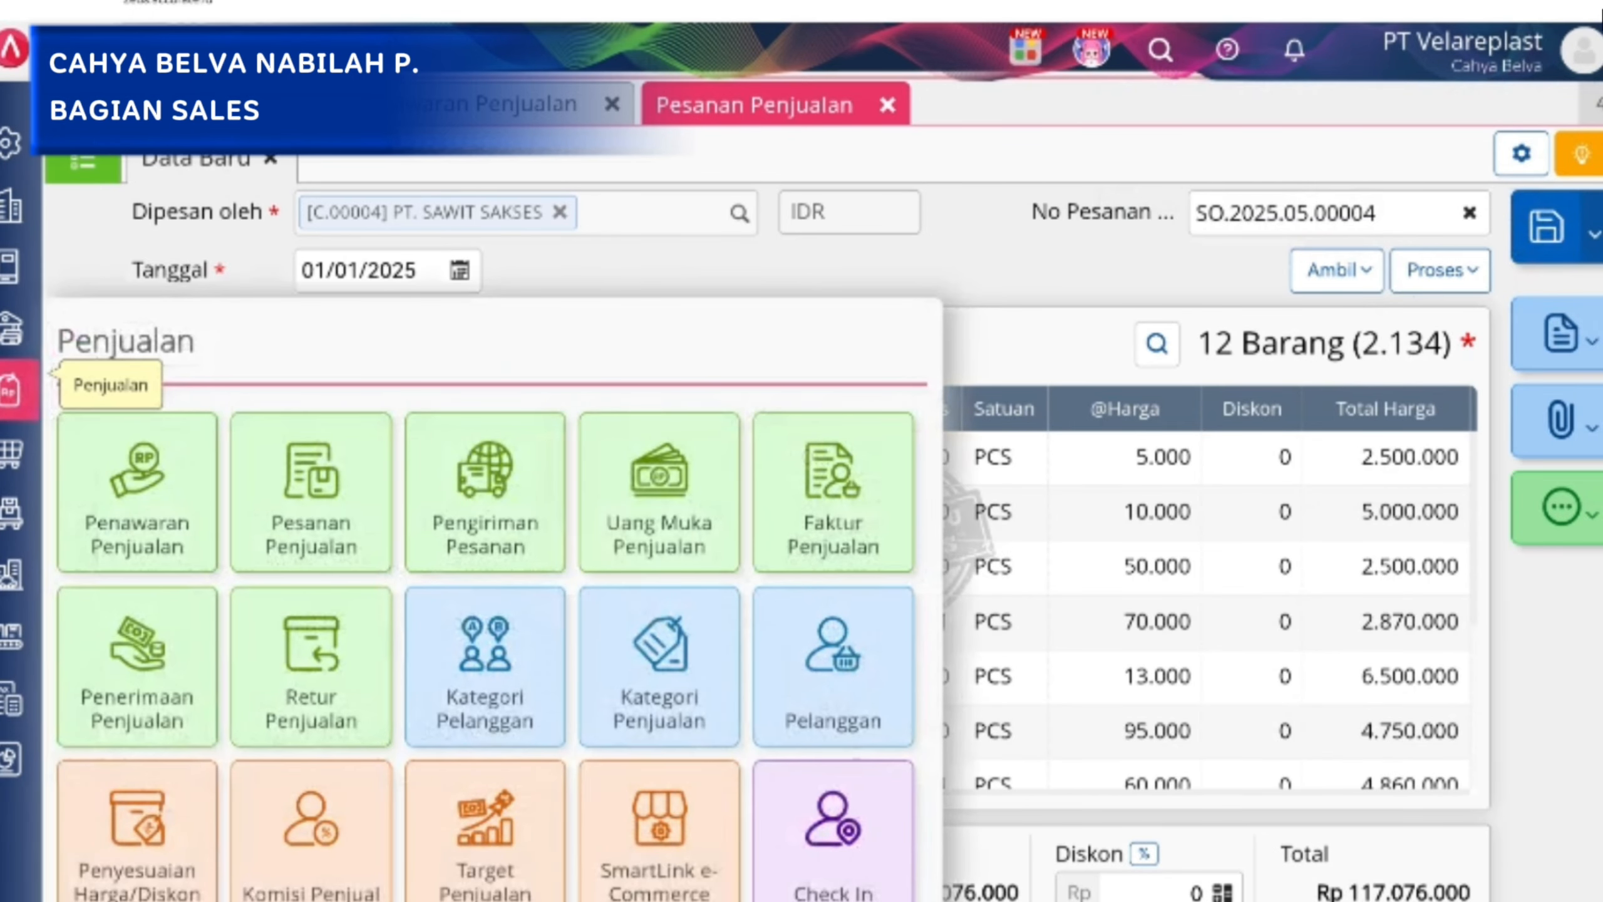
left_click(484, 499)
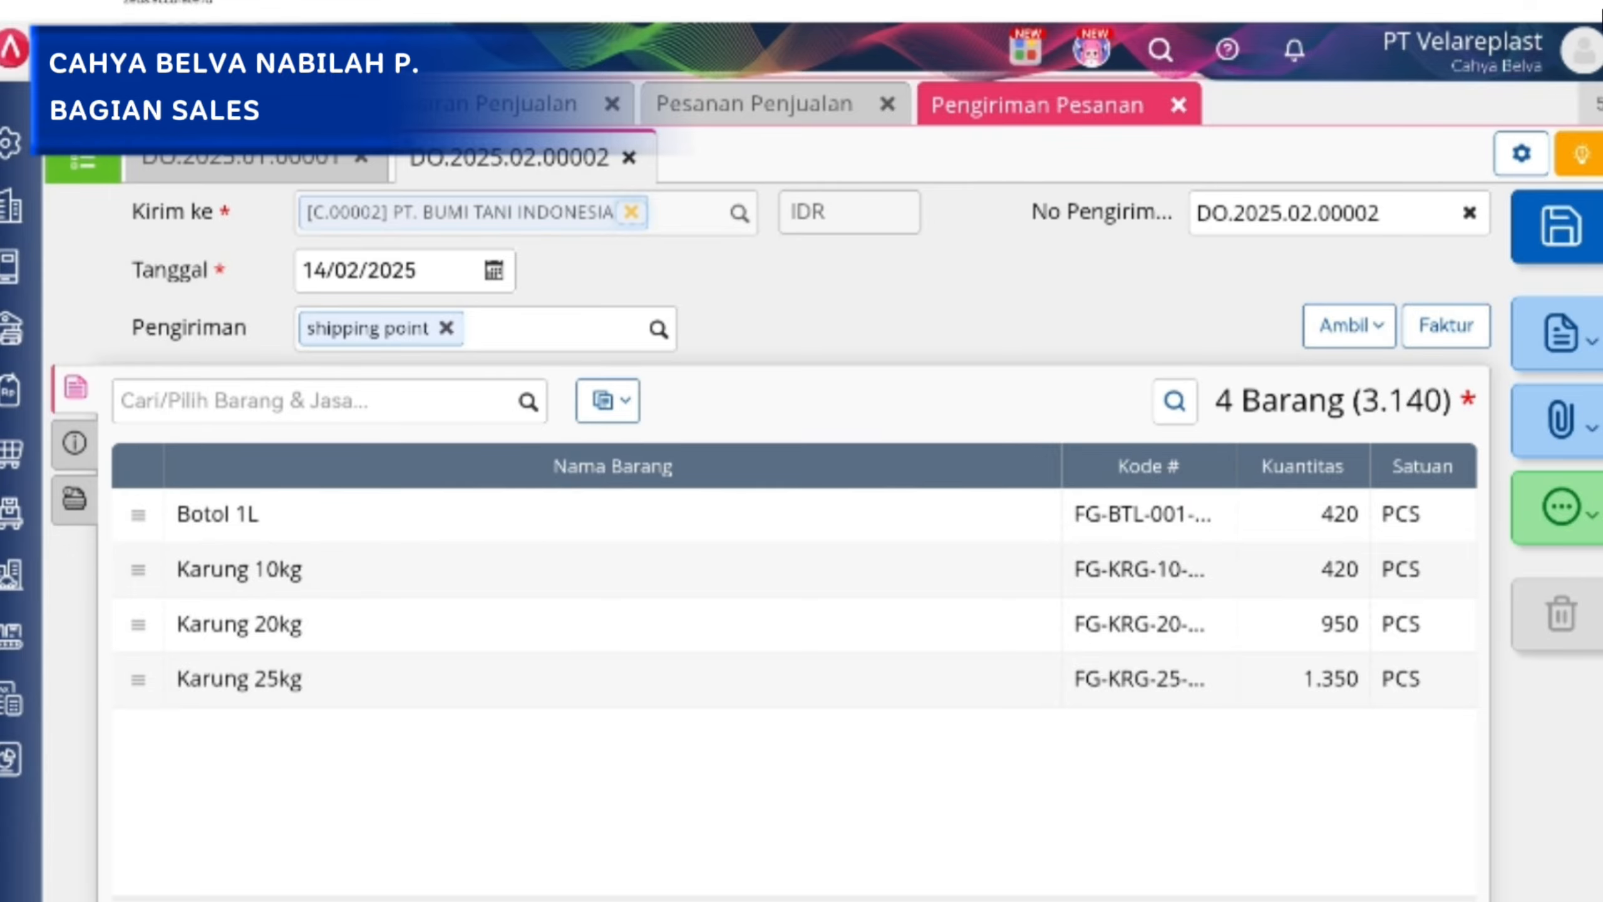
left_click(75, 443)
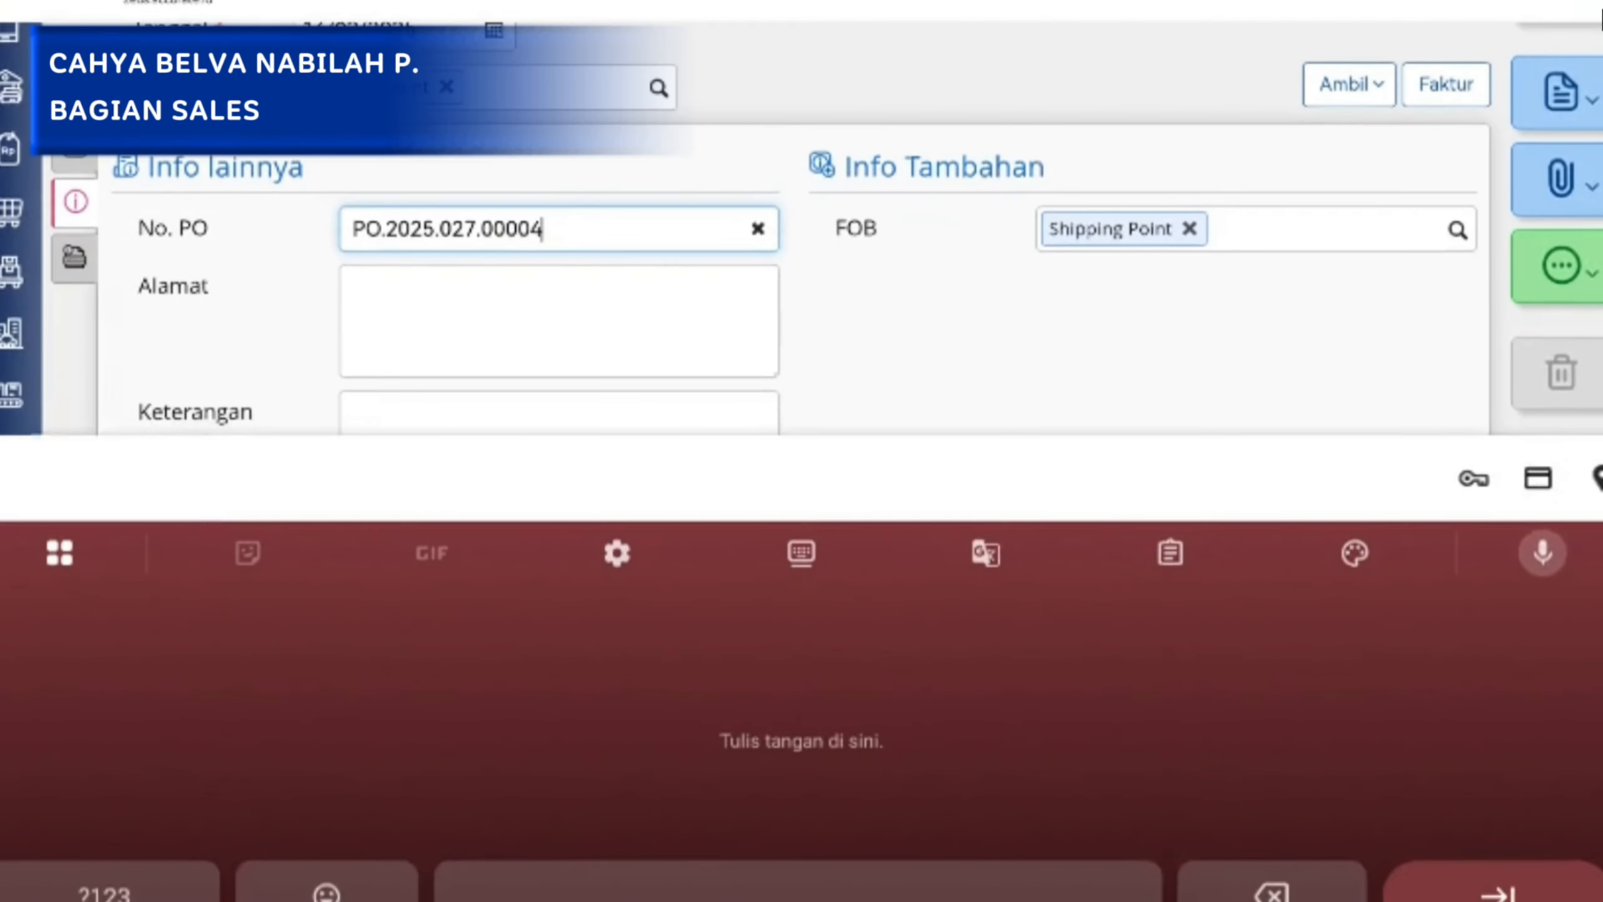
key("Escape")
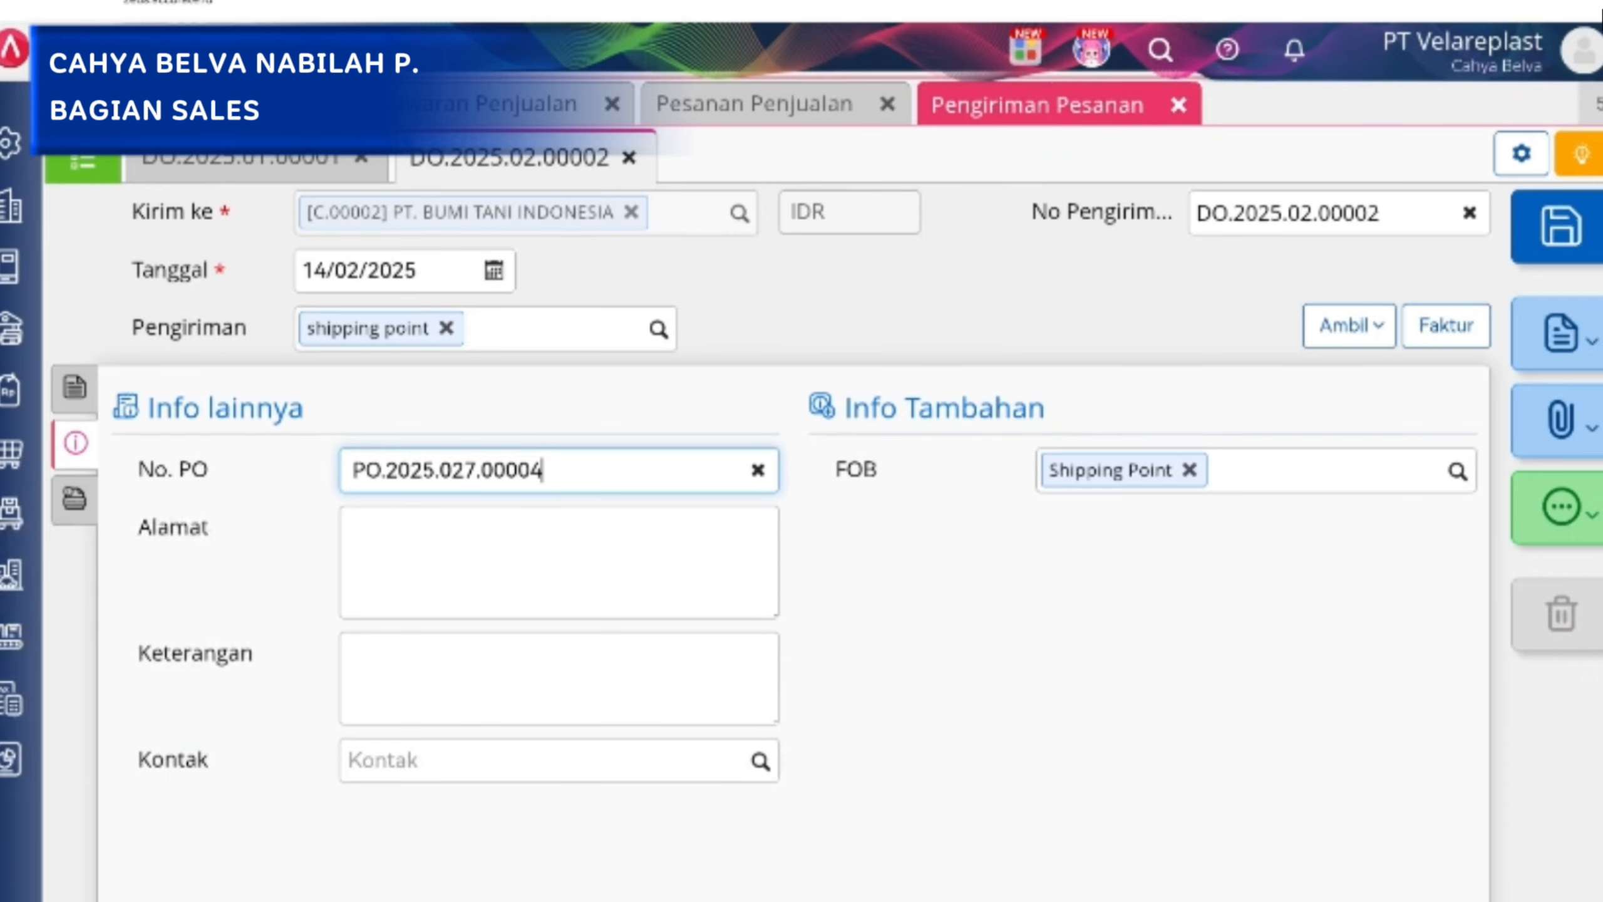
left_click(74, 387)
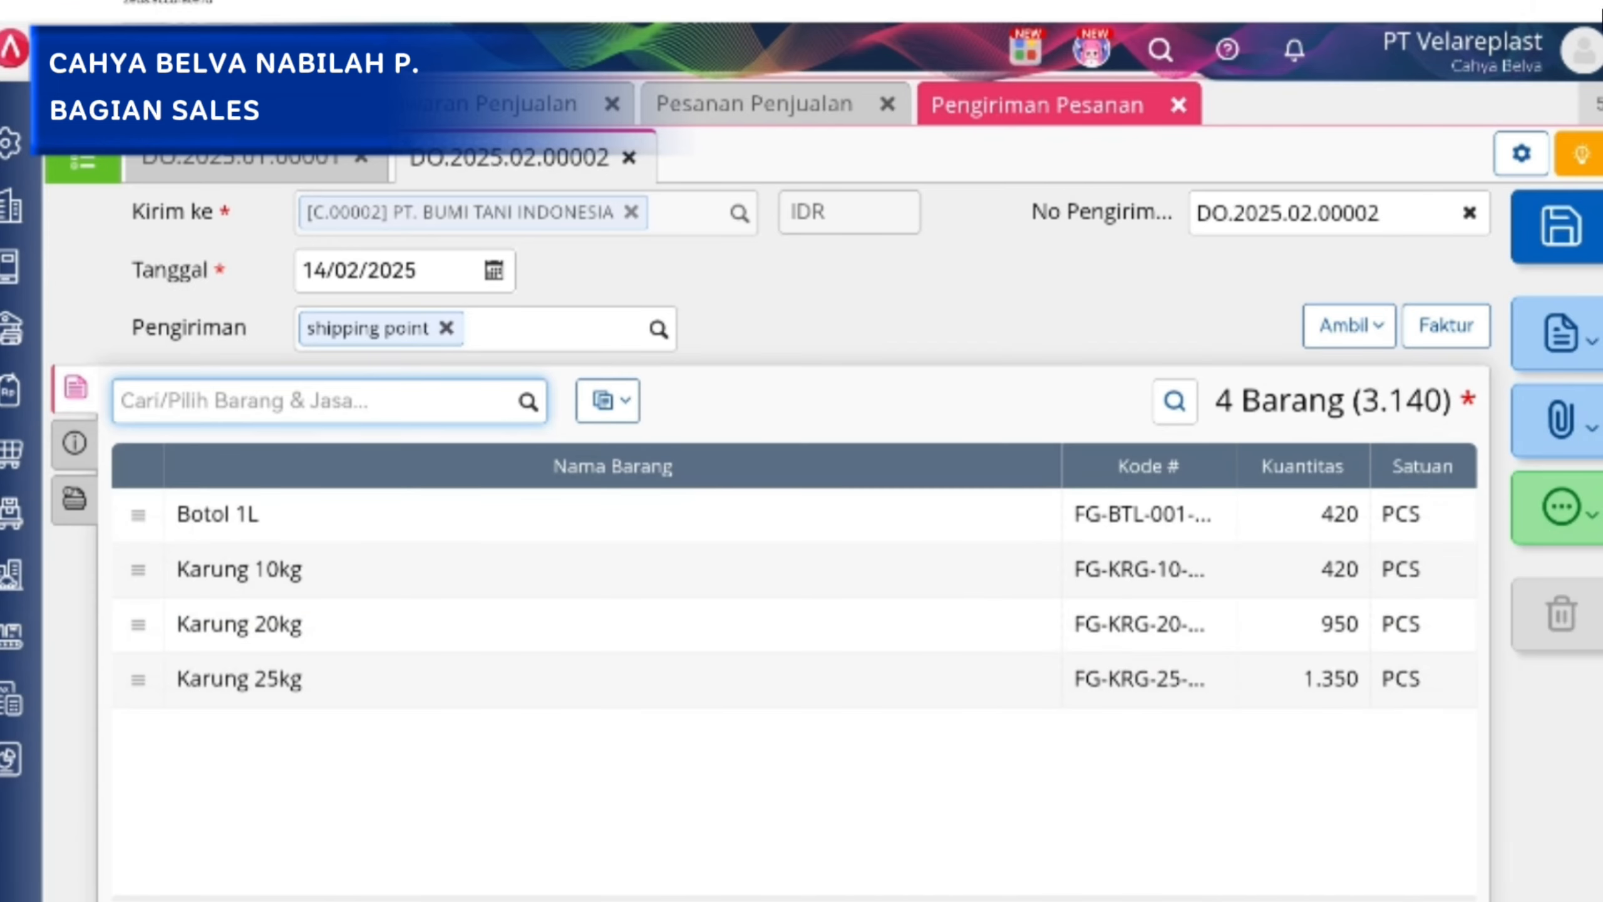
Try to print the PT. BUMI TANI INDONESIA and PT. HALO MOK deliveries with the default layout and cancel their pending changes.
left_click(1546, 357)
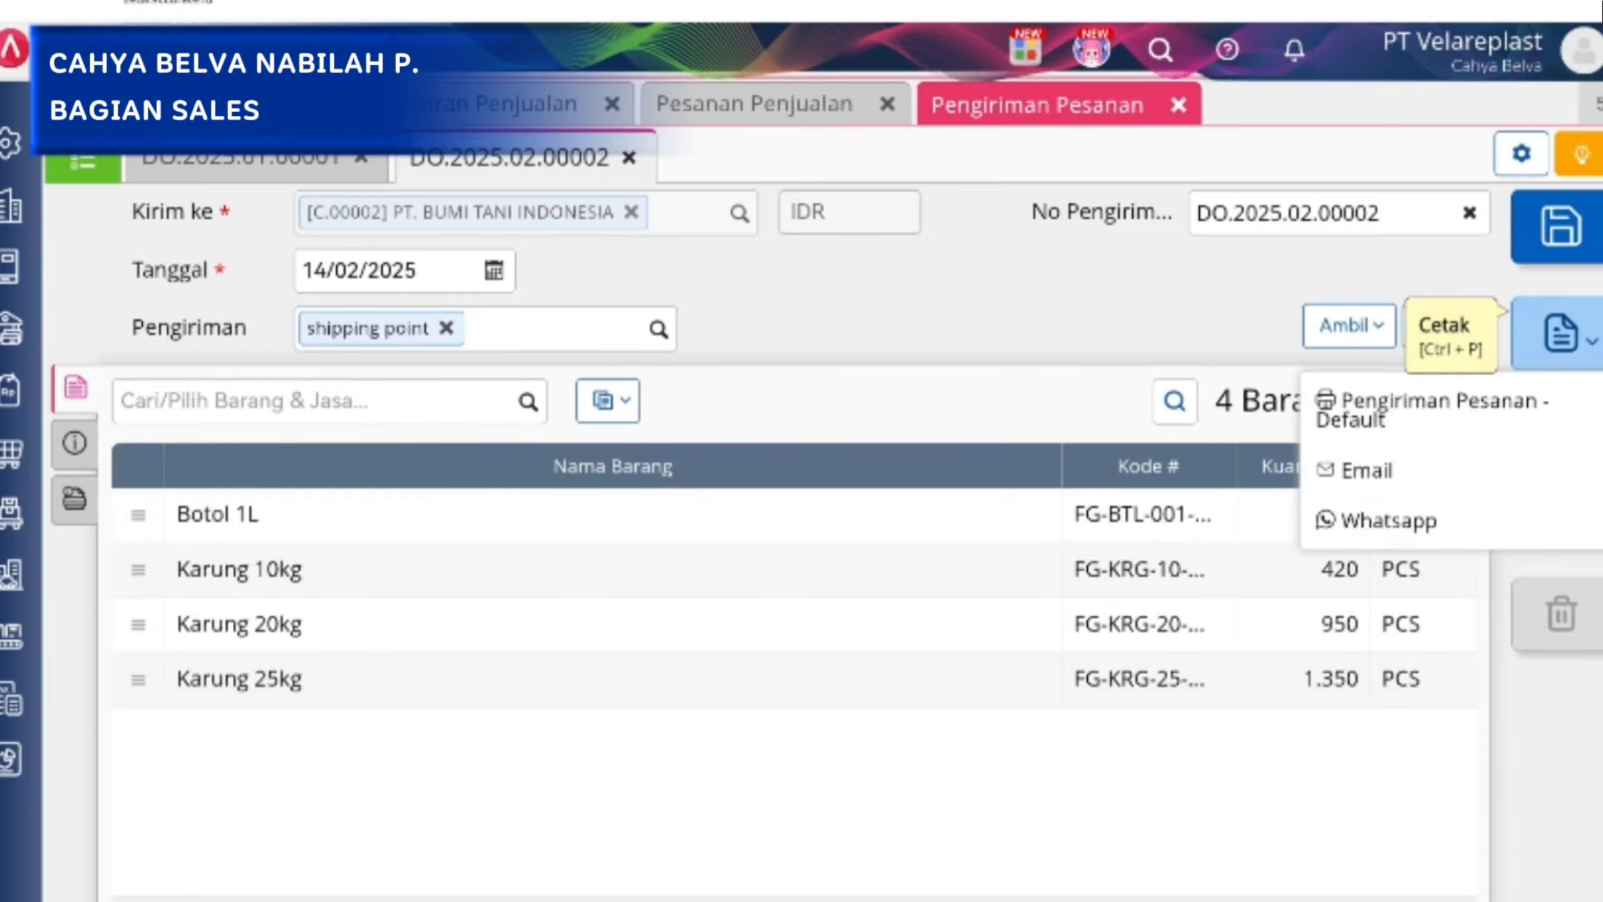
left_click(1431, 398)
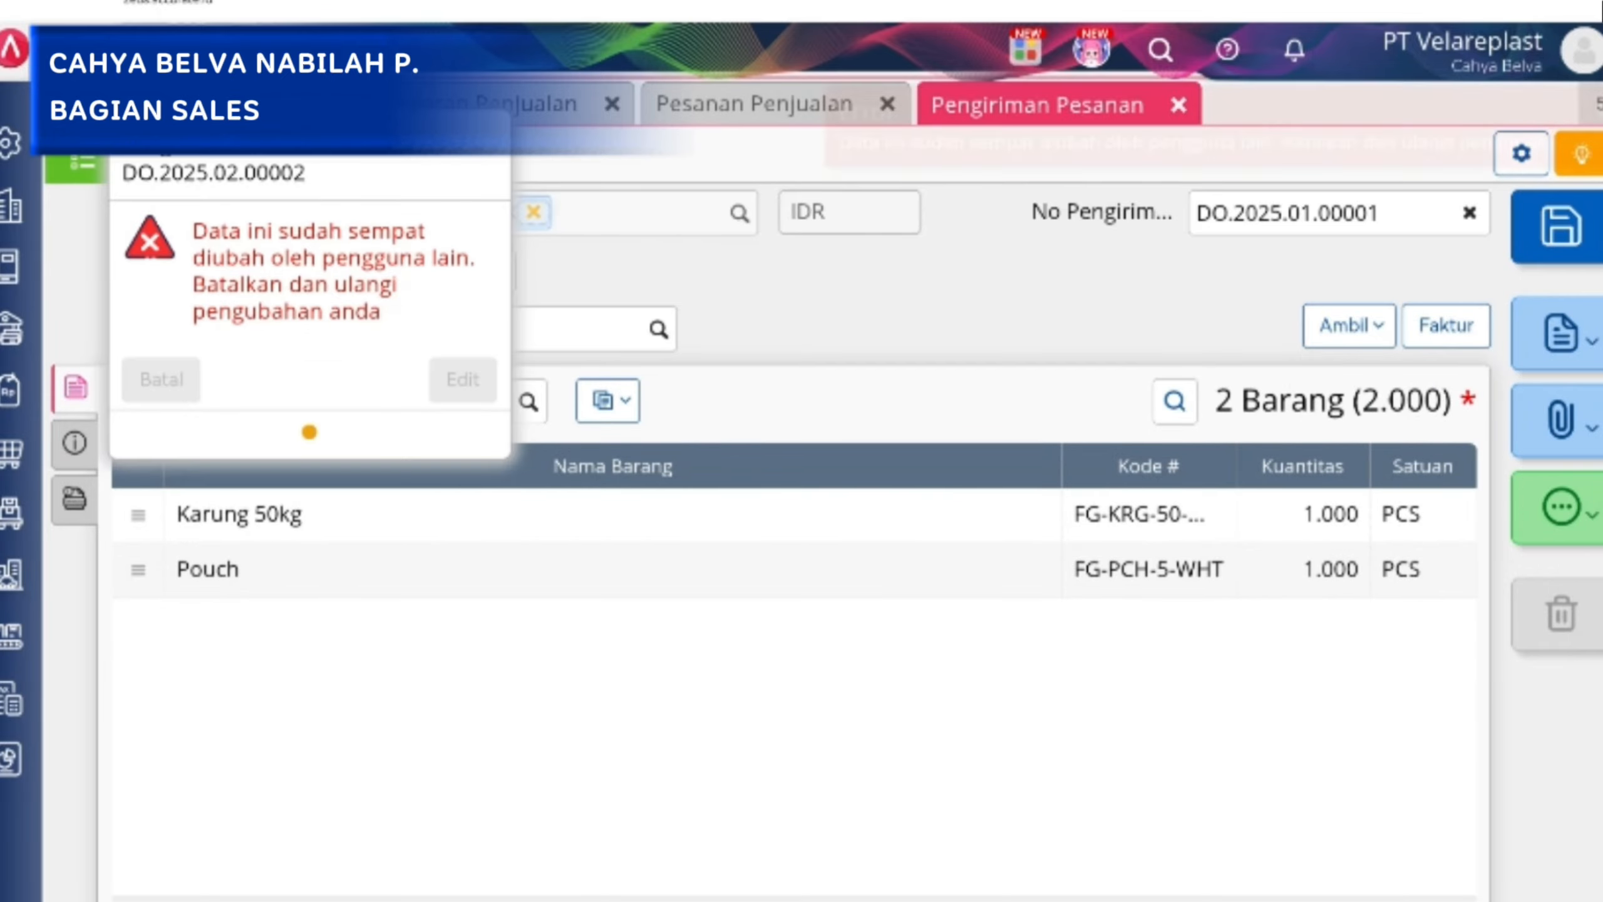
left_click(162, 380)
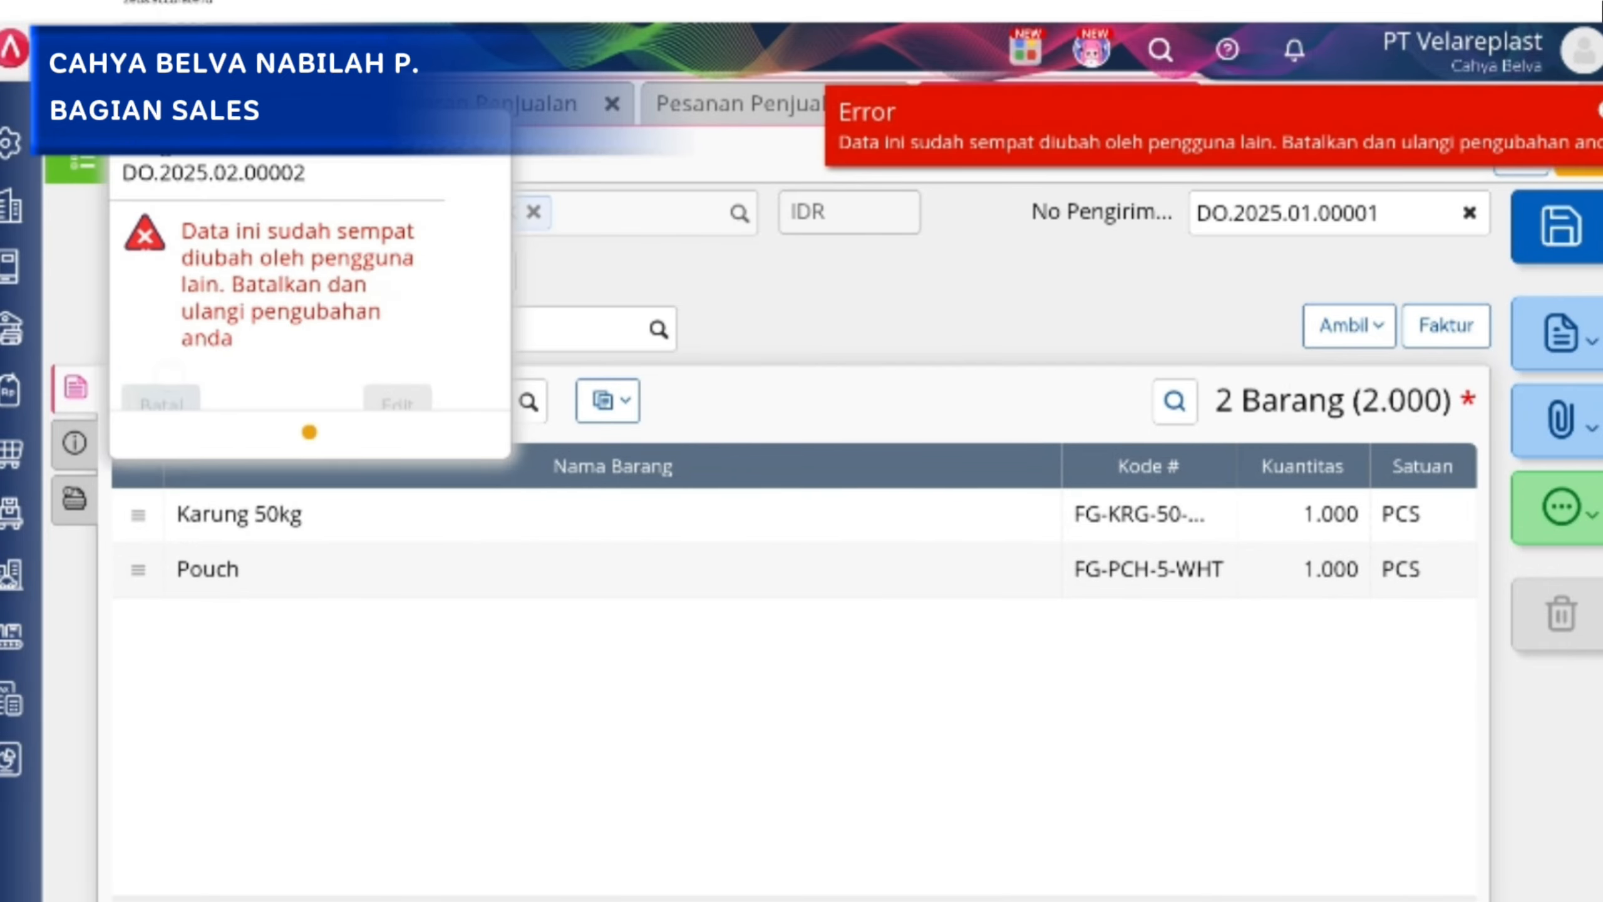
left_click(1558, 333)
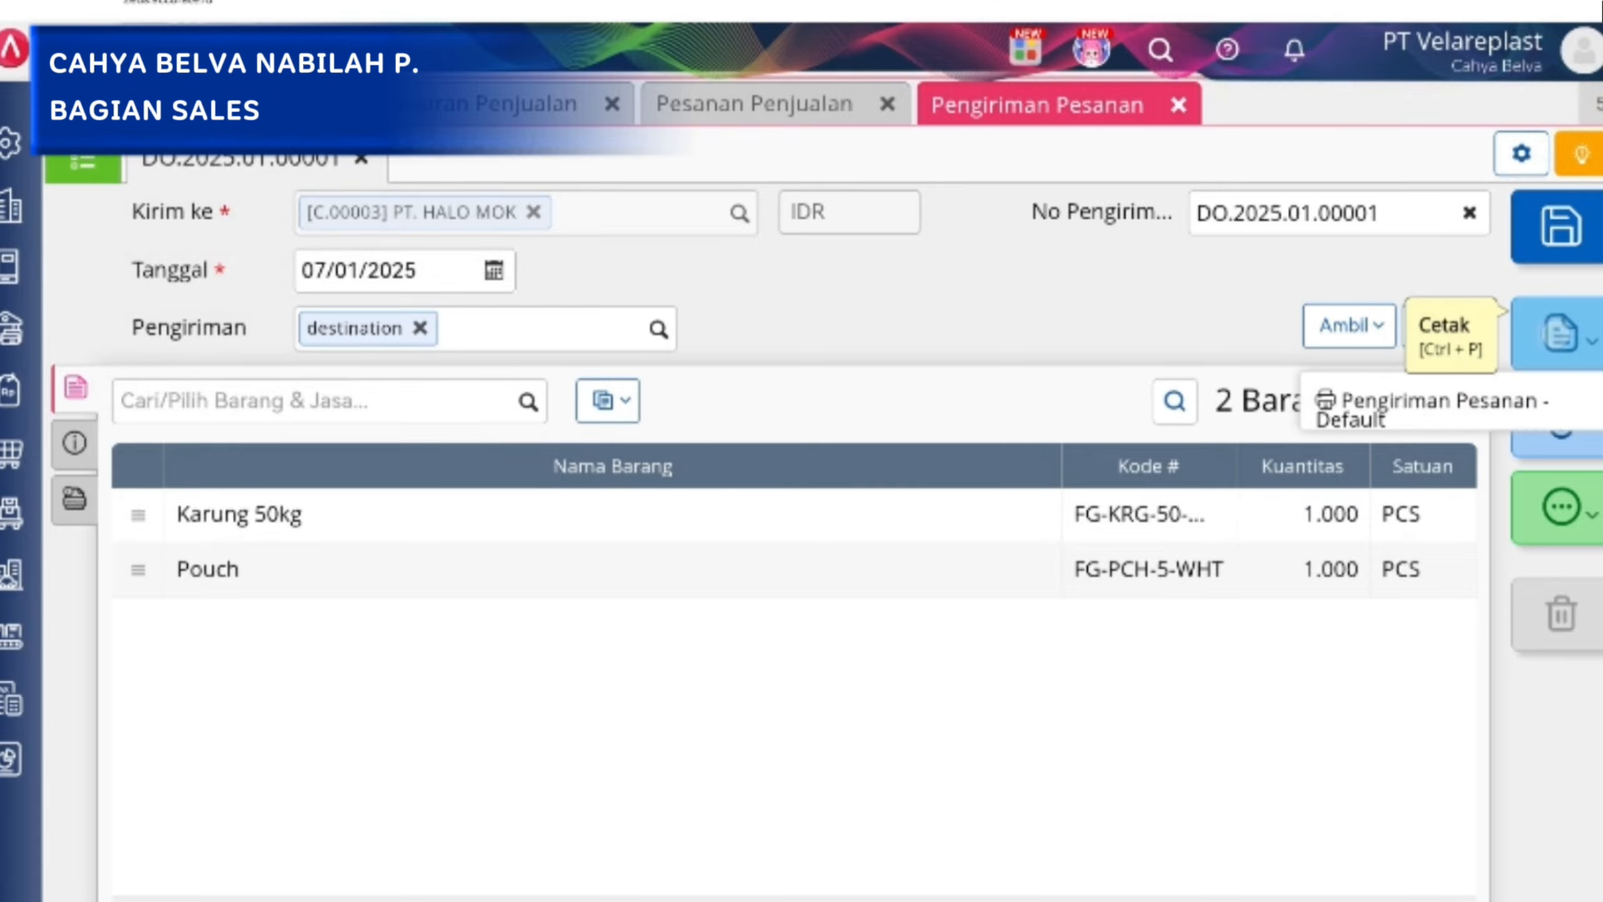
left_click(1430, 397)
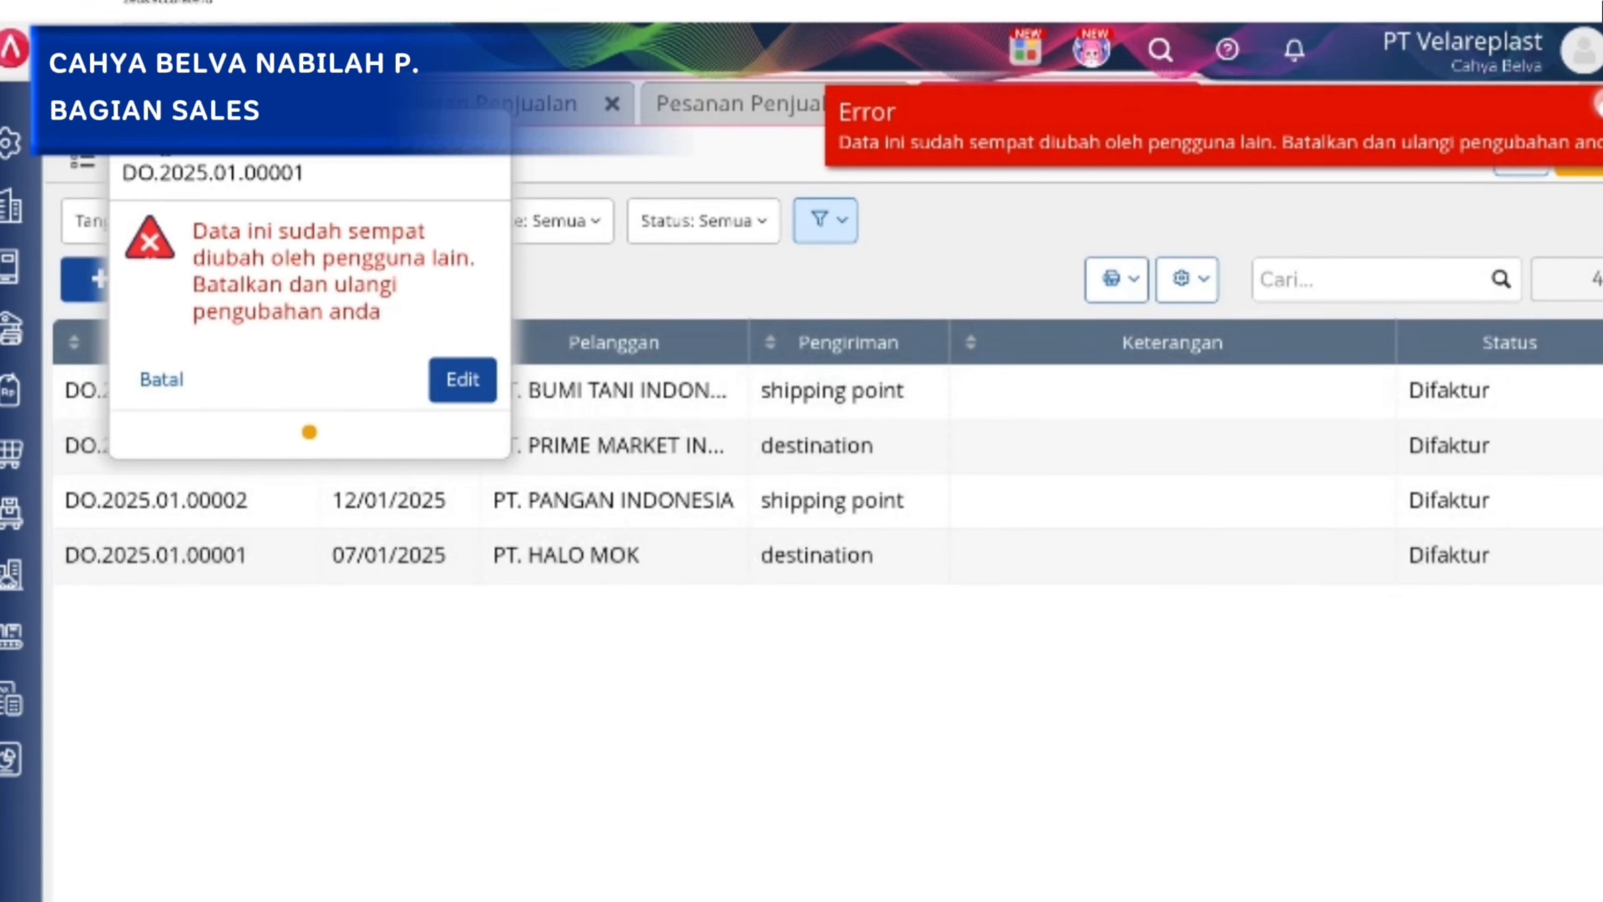
left_click(161, 379)
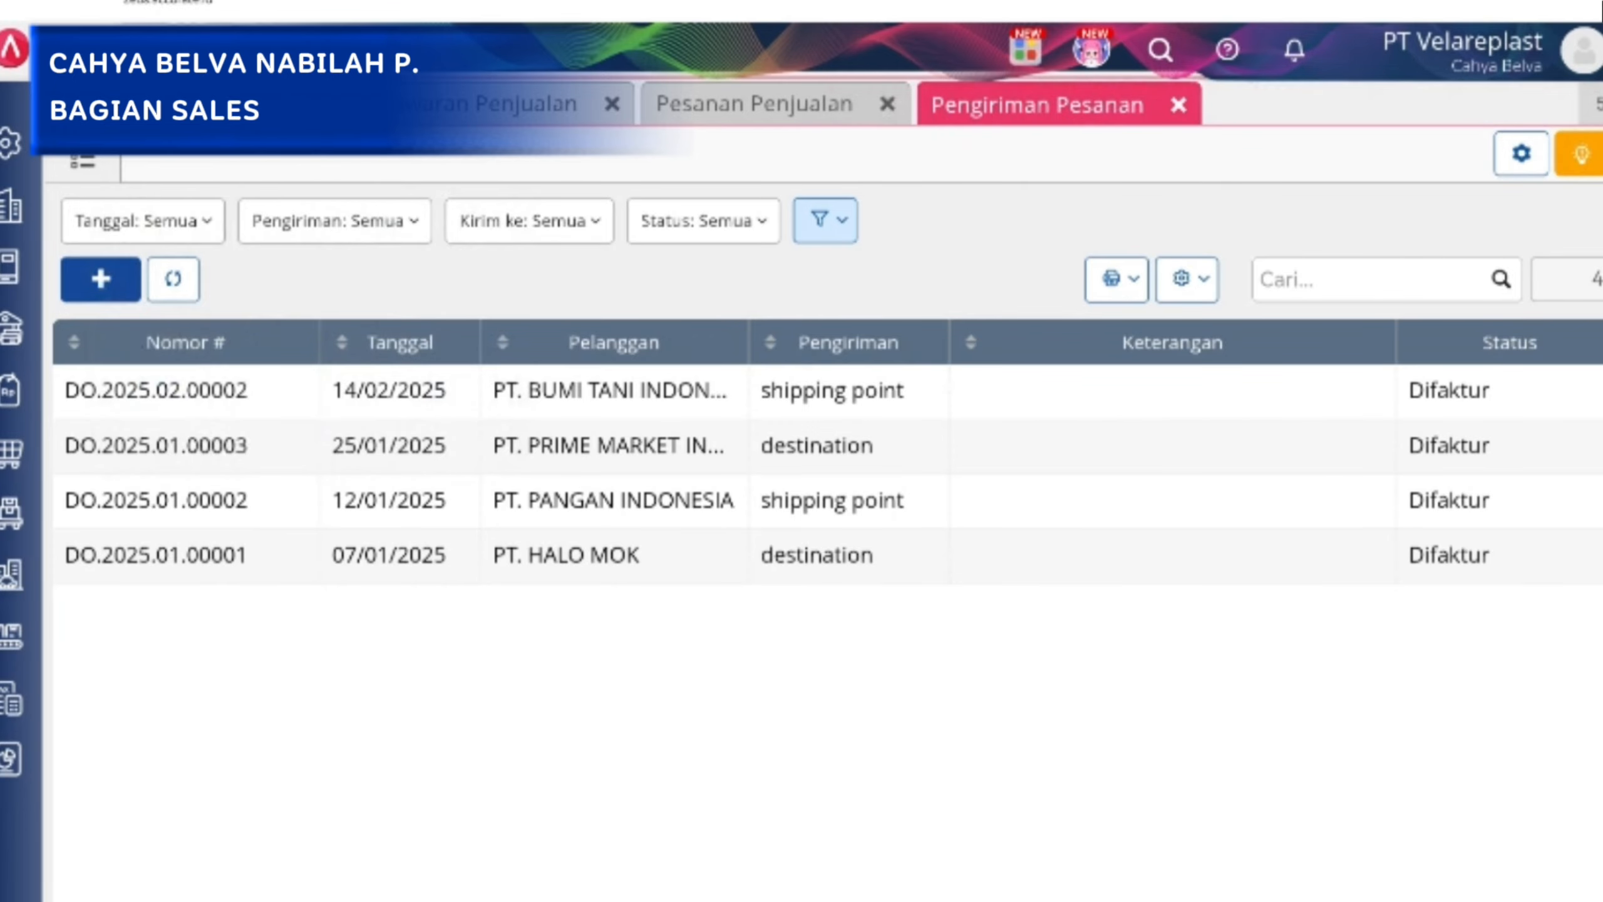
Reopen the PT. BUMI TANI INDONESIA delivery from the list and open its printout with the Pengiriman Pesanan - Default layout.
left_click(720, 395)
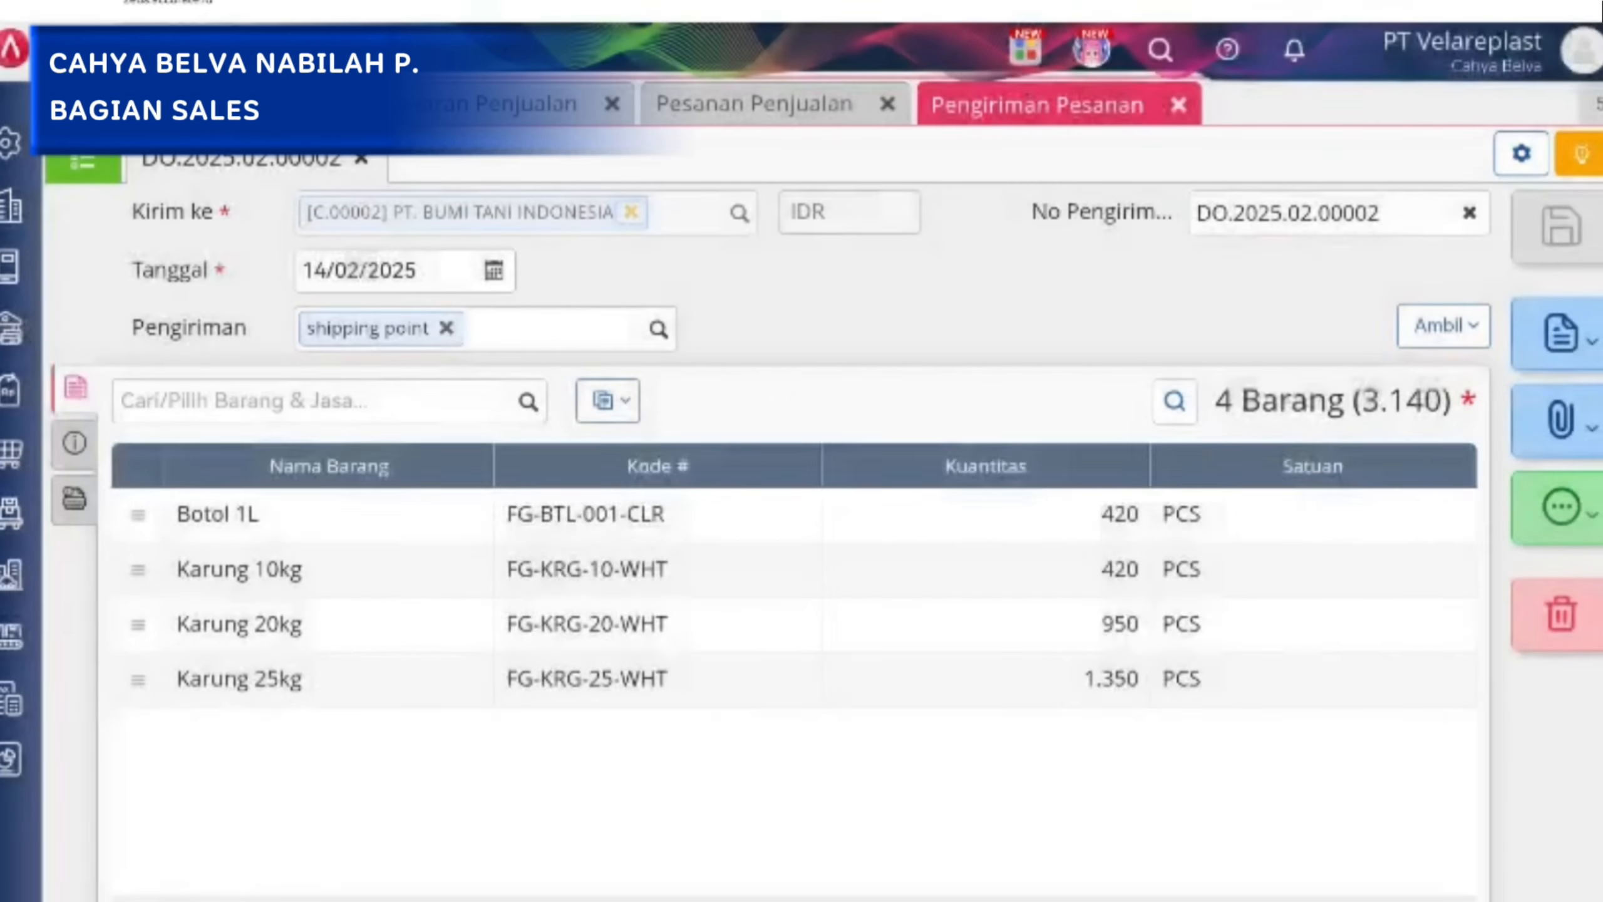
left_click(1586, 346)
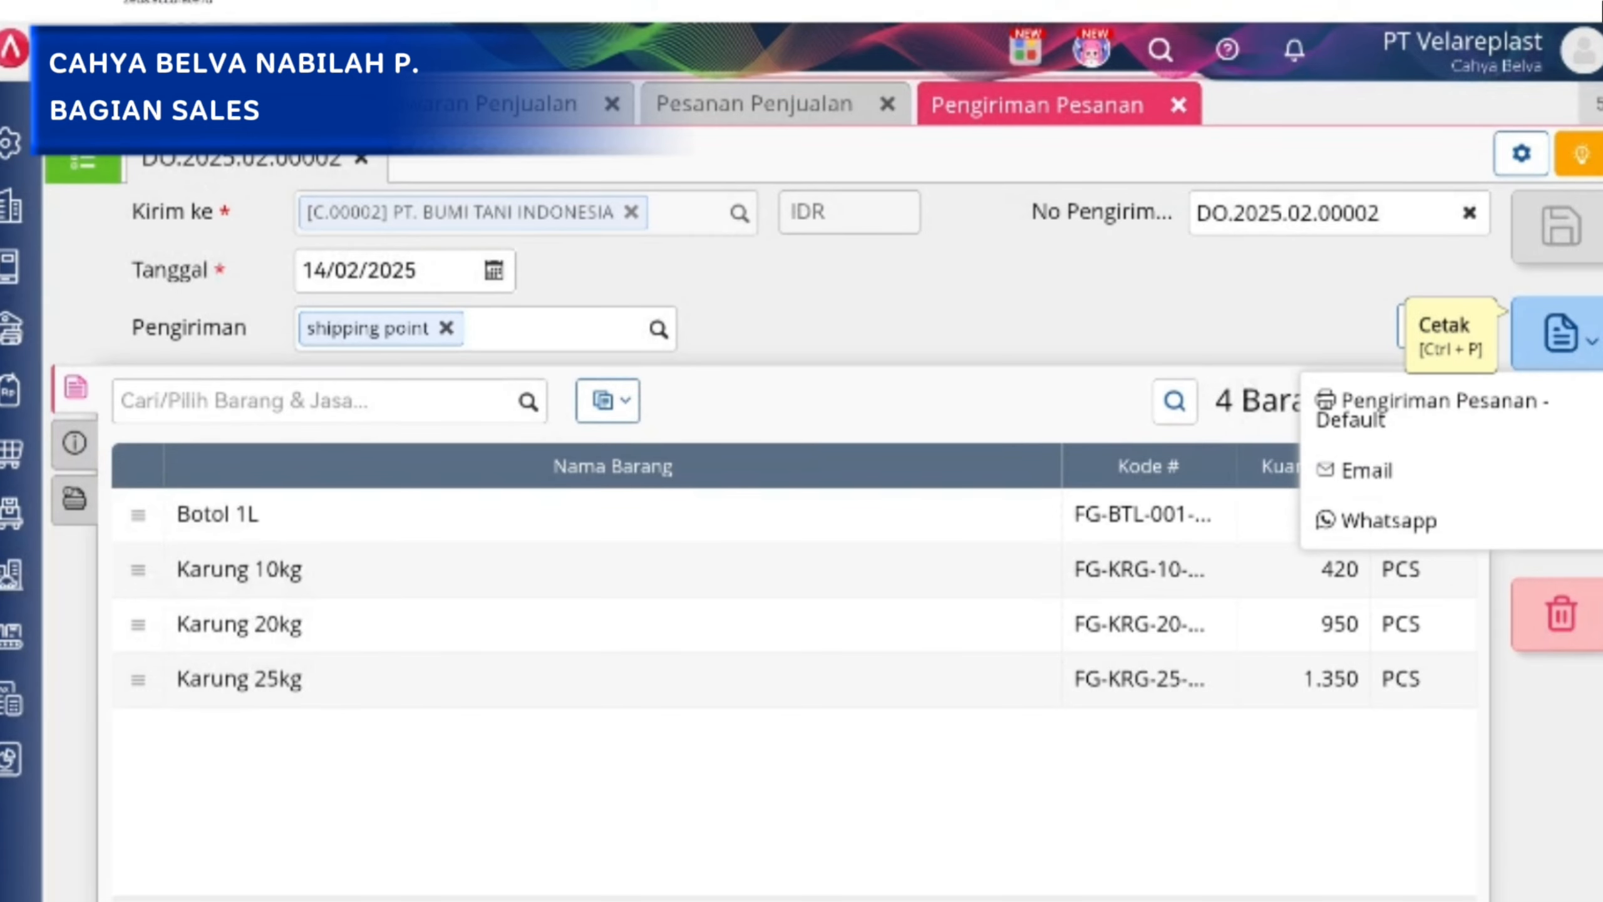
left_click(1357, 401)
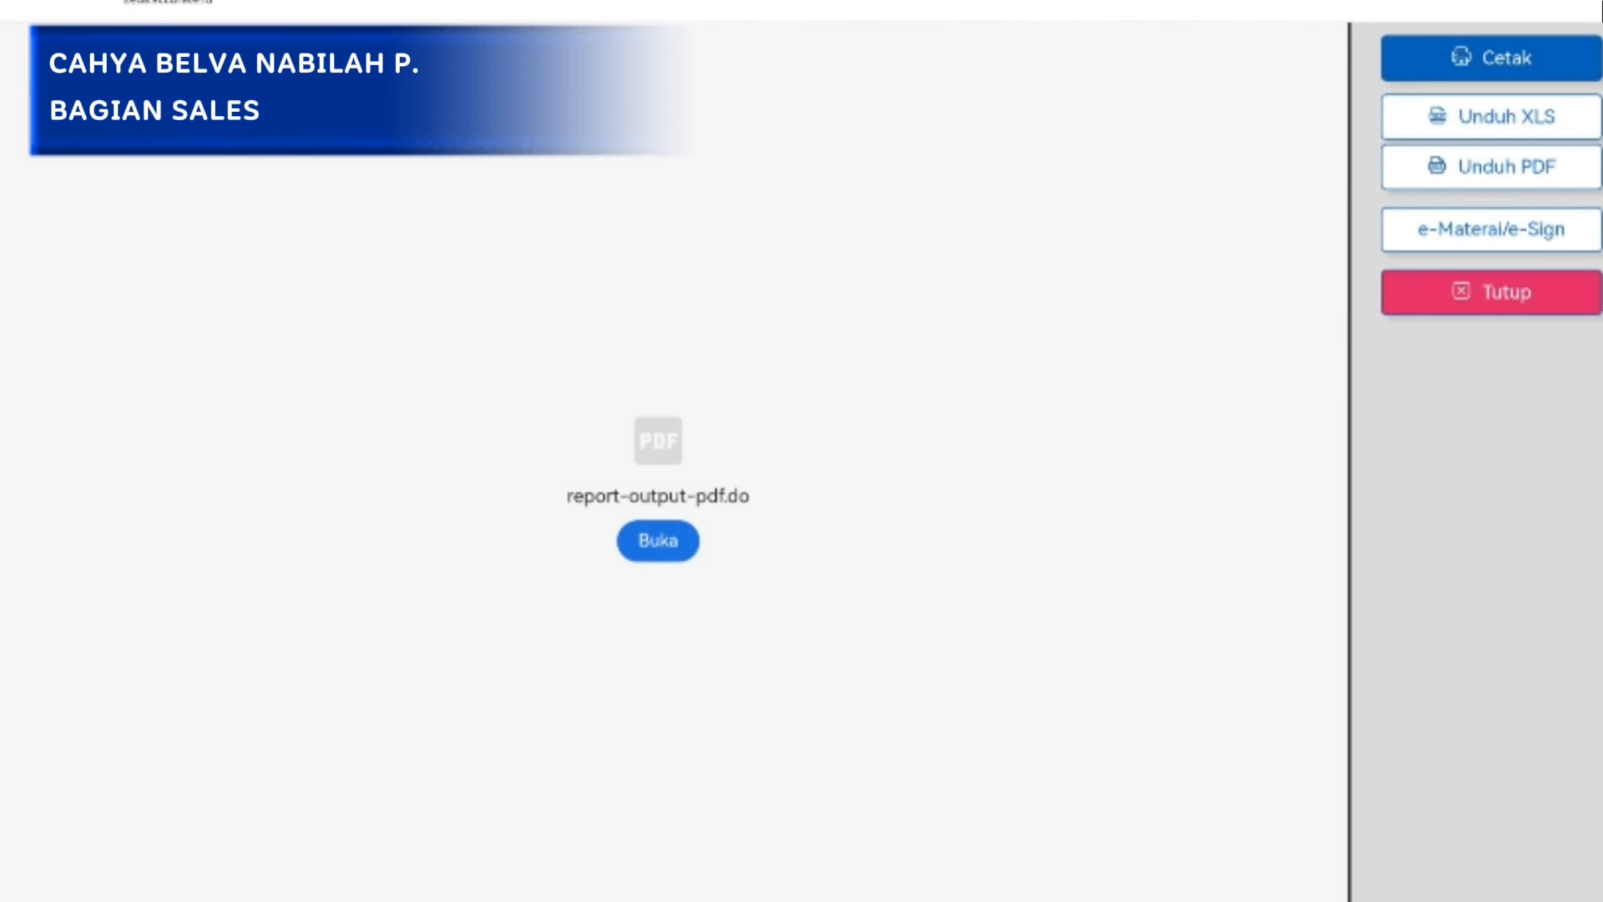
Open the PT. BUMI TANI INDONESIA delivery printout in WPS Office, using that app only once.
left_click(657, 541)
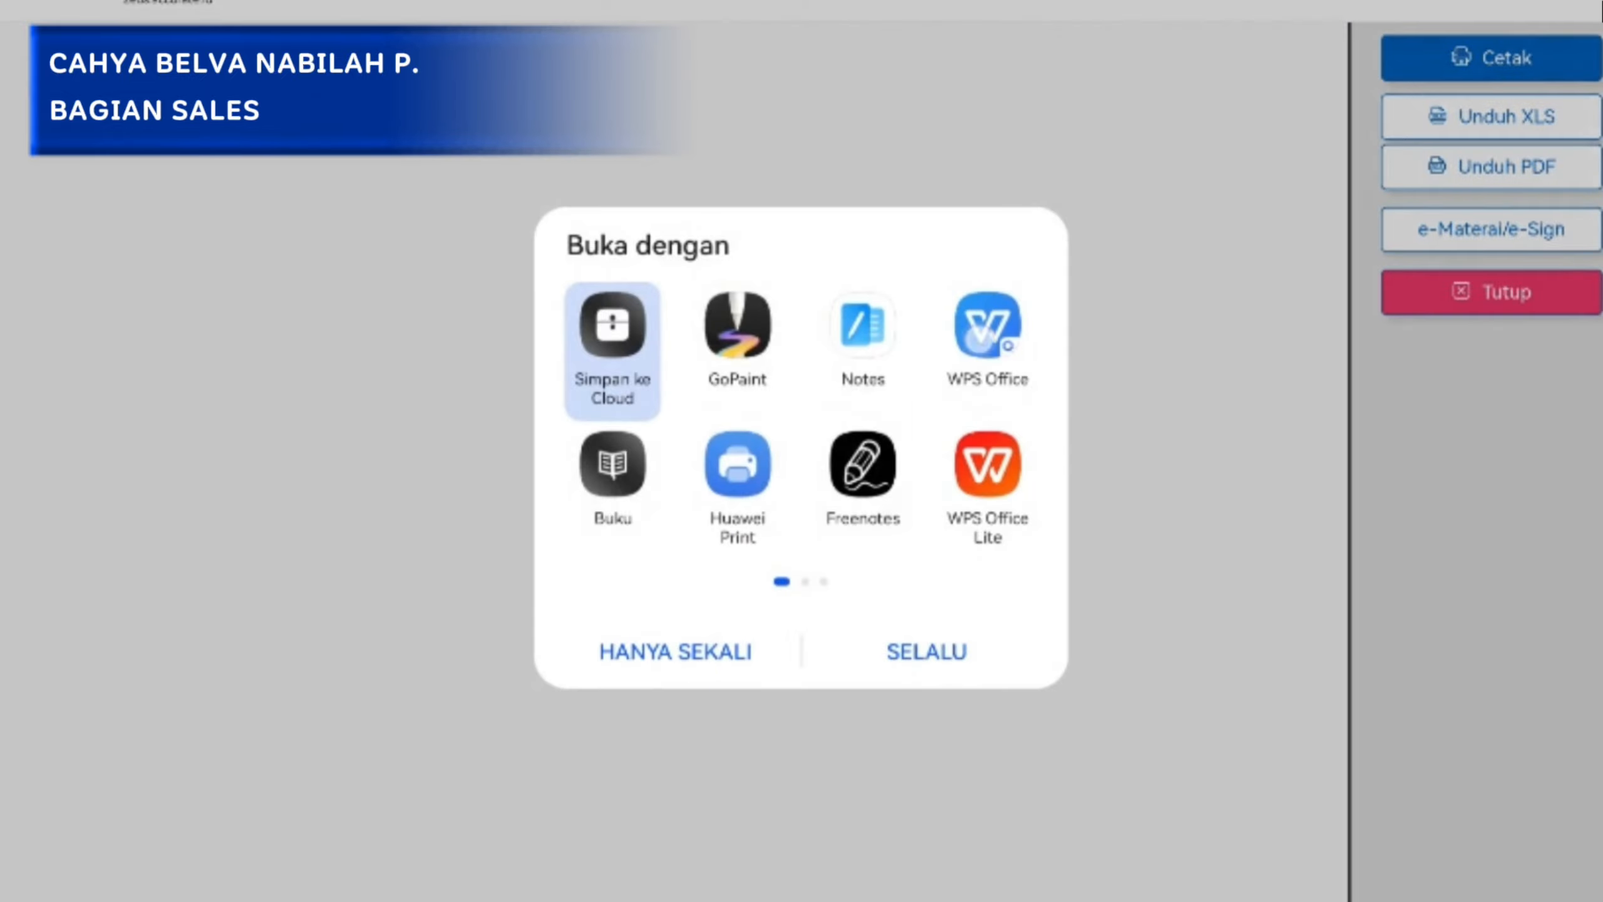
left_click(979, 338)
left_click(675, 652)
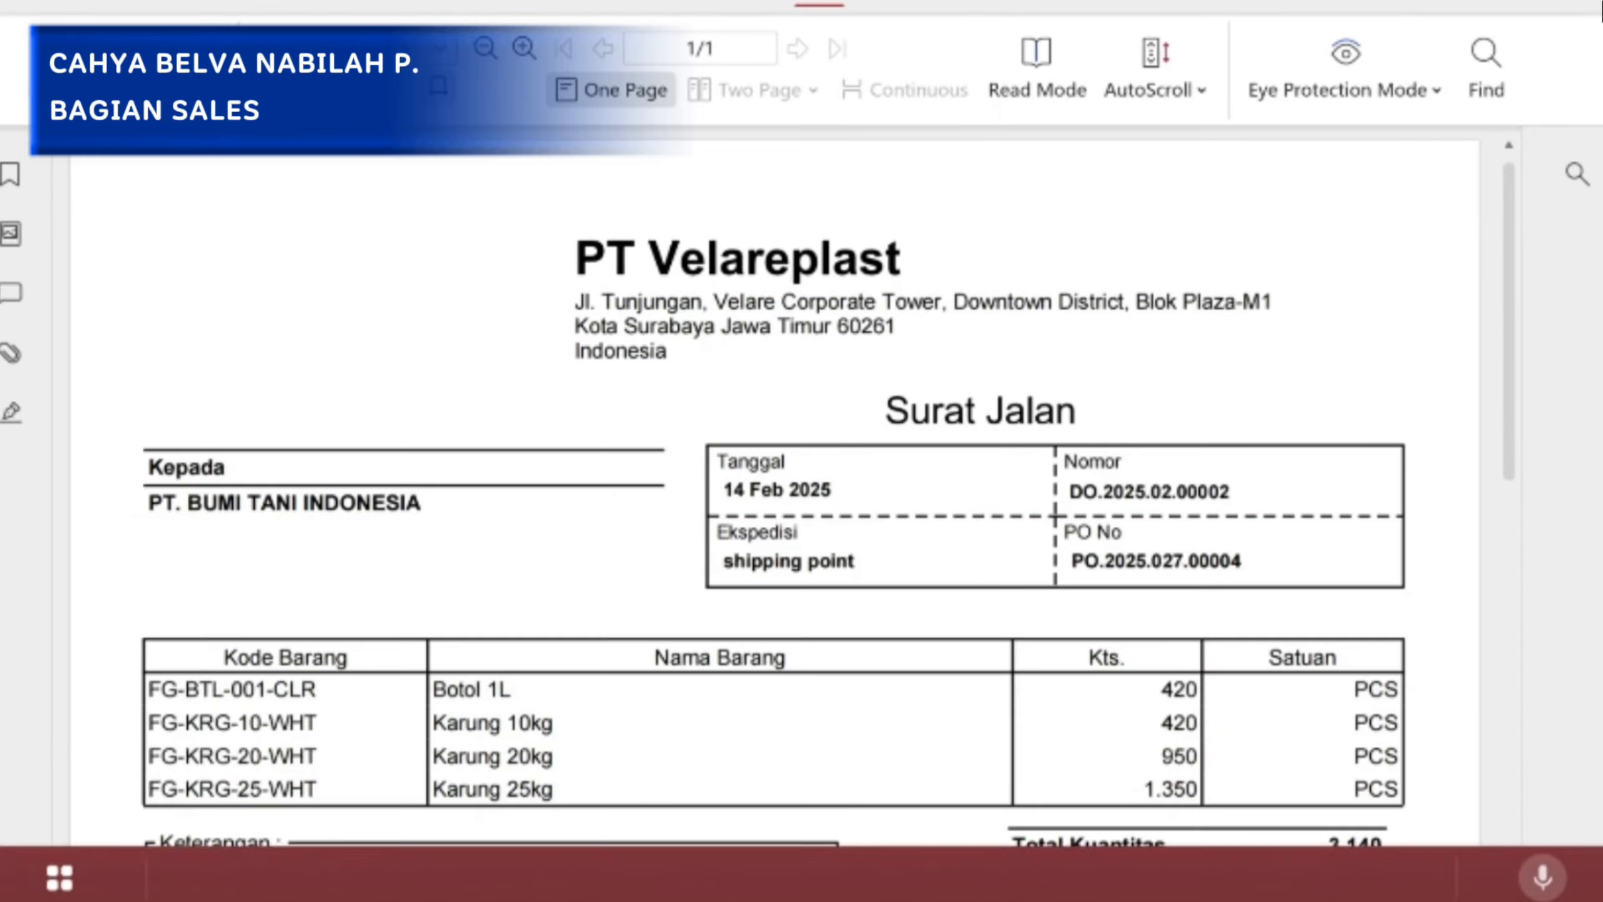
Examine the Surat Jalan's header, item table, totals and signature sections, and close the PDF and the print preview.
scroll(975, 523, "down", 2)
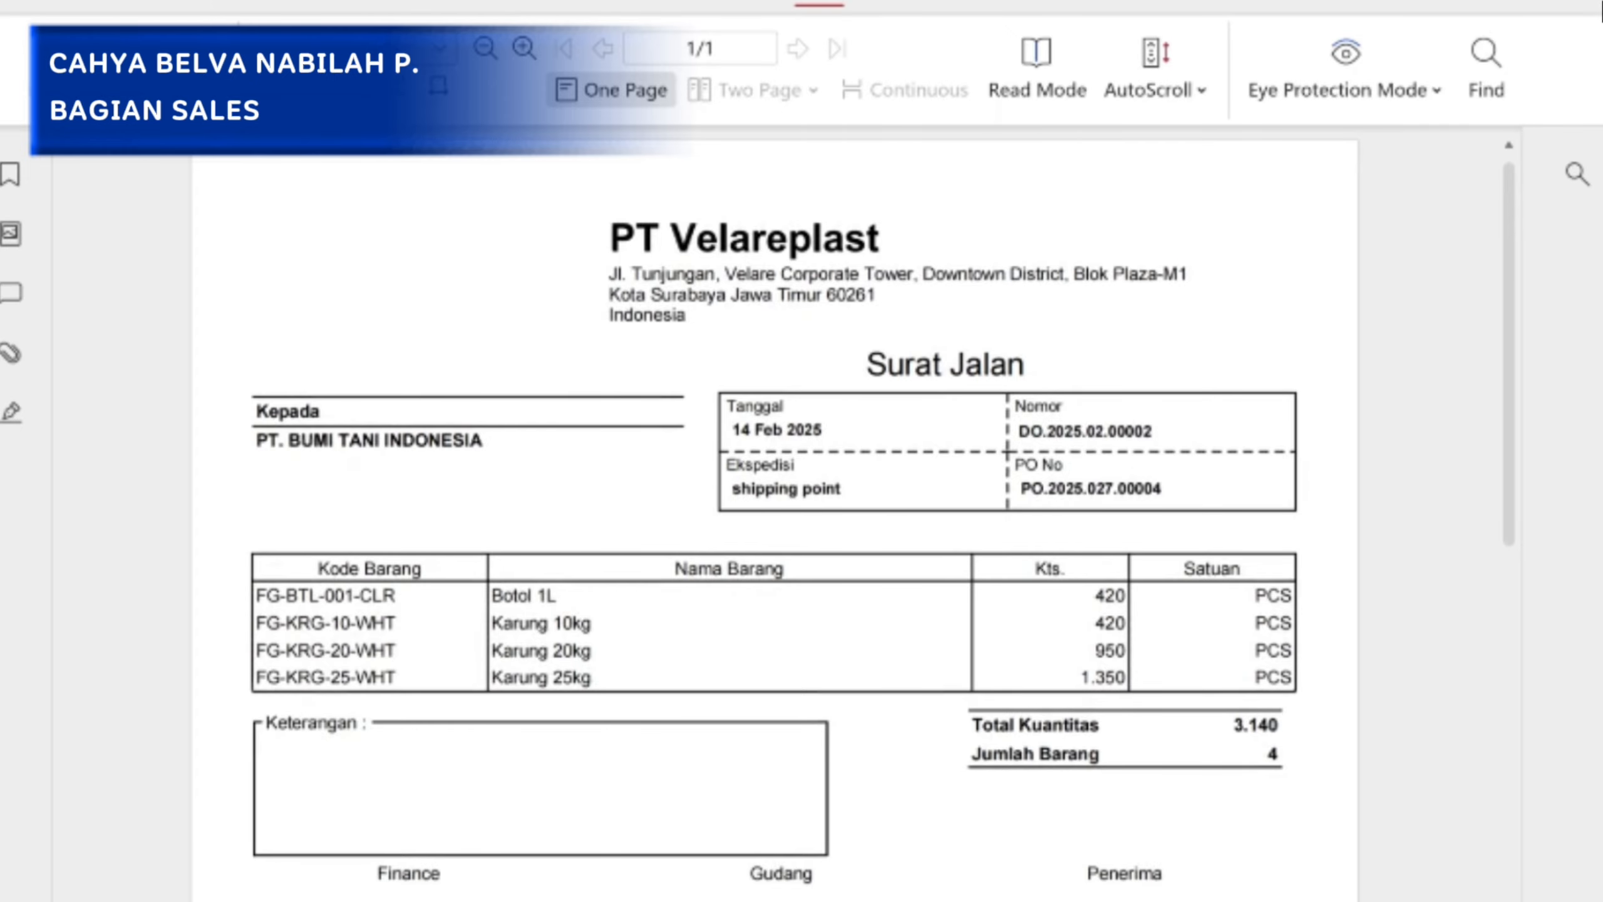
scroll(581, 571, "down", 3)
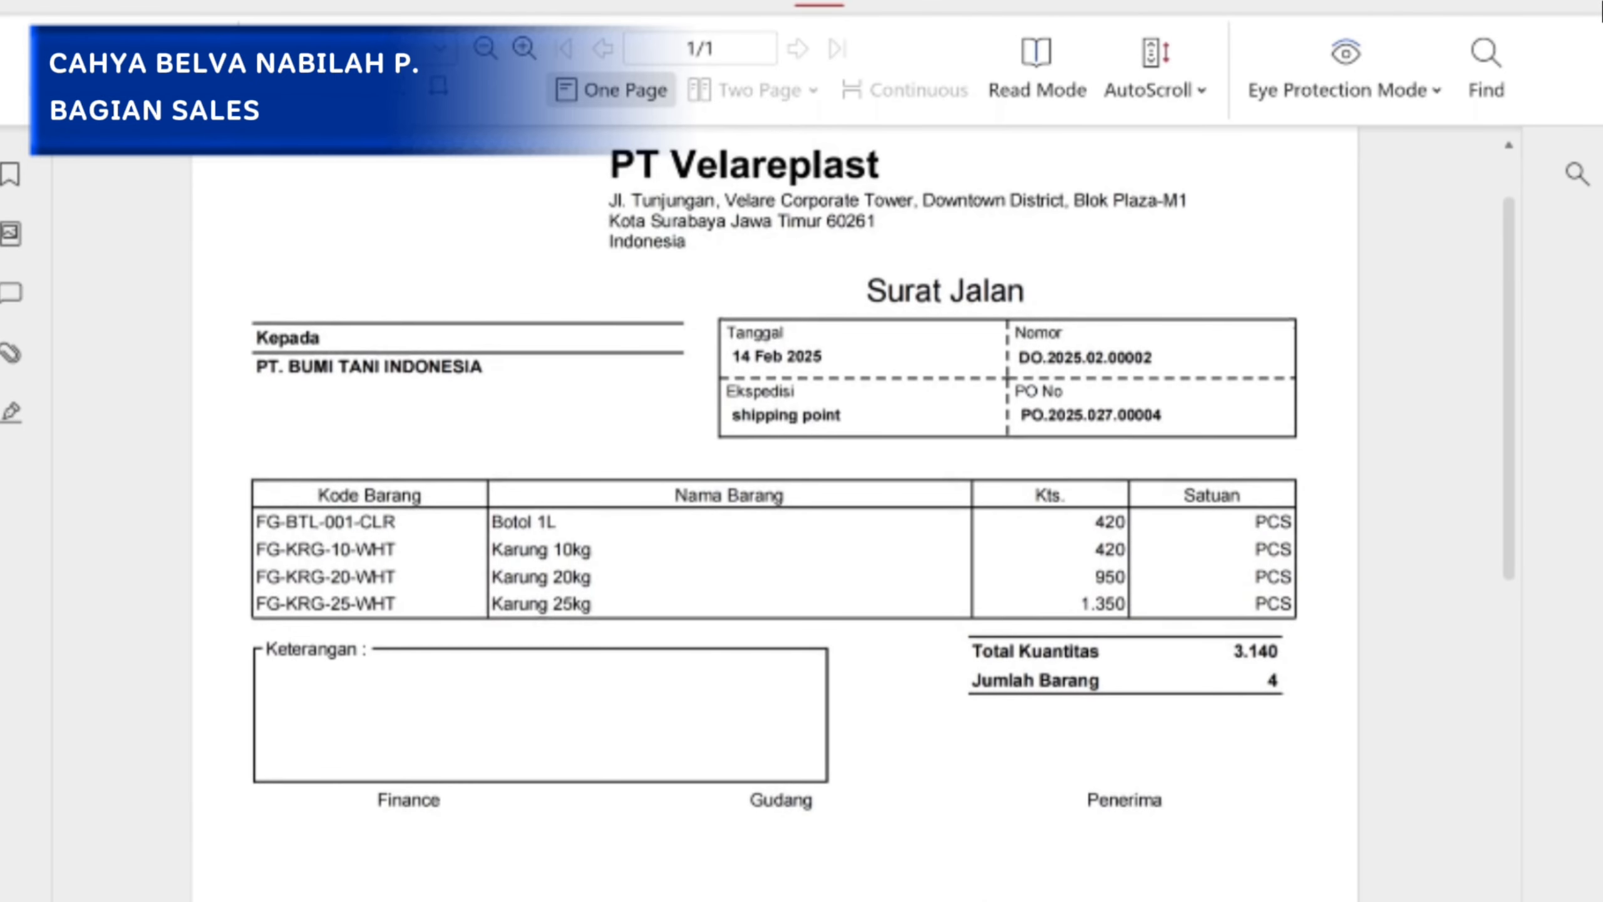
scroll(465, 769, "down", 5)
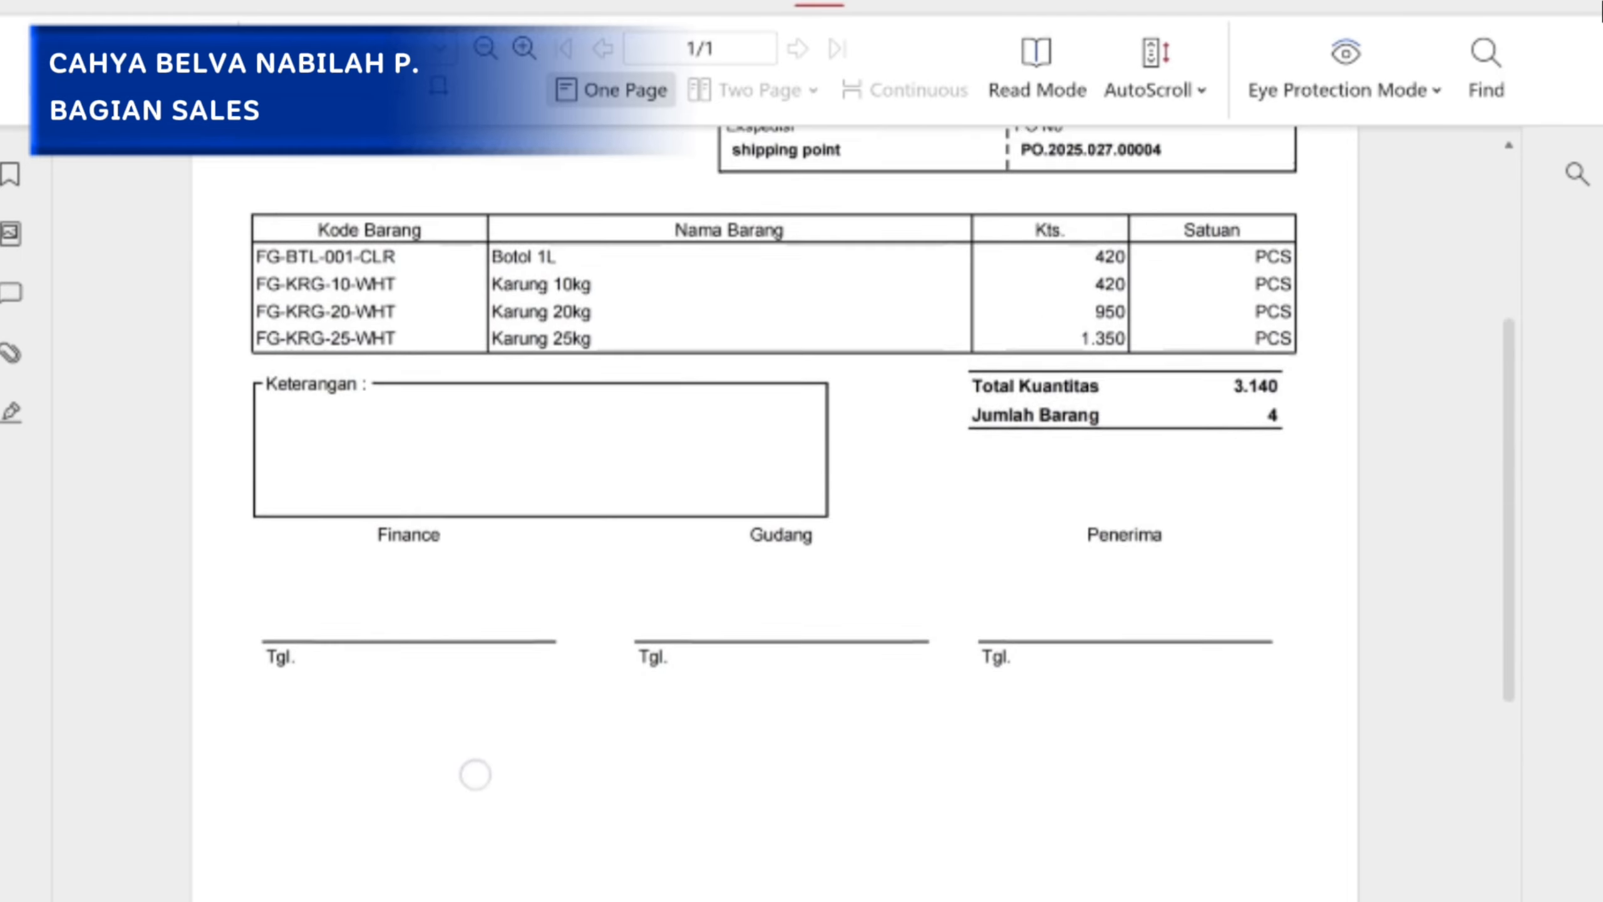
scroll(475, 773, "up", 3)
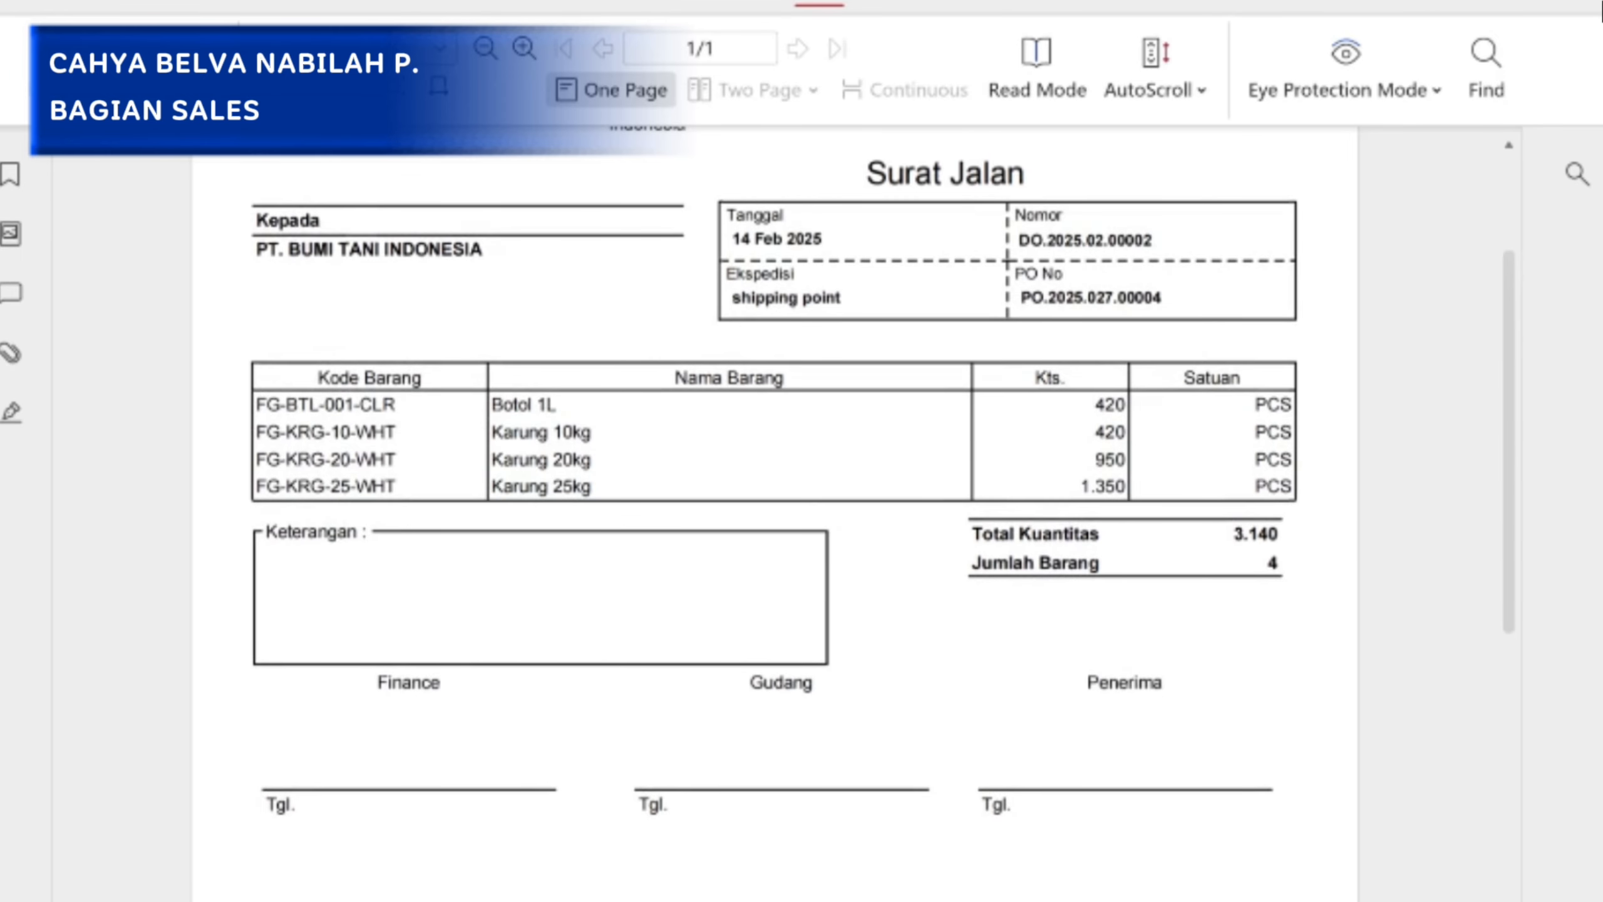
scroll(644, 594, "down", 4)
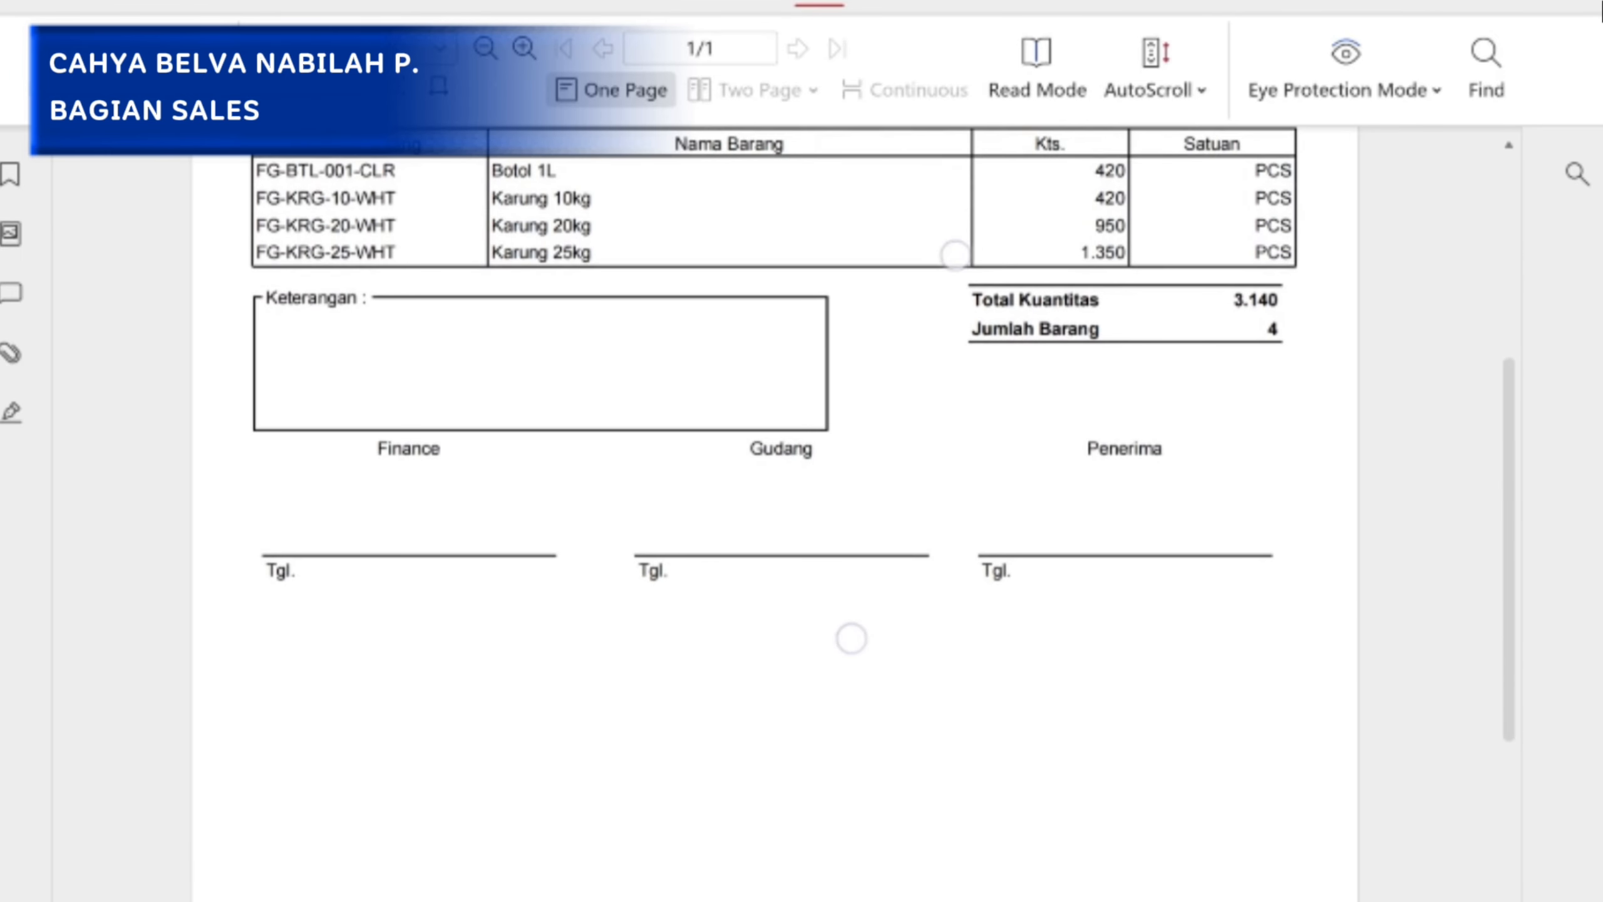
scroll(852, 637, "down", 4)
scroll(798, 397, "up", 3)
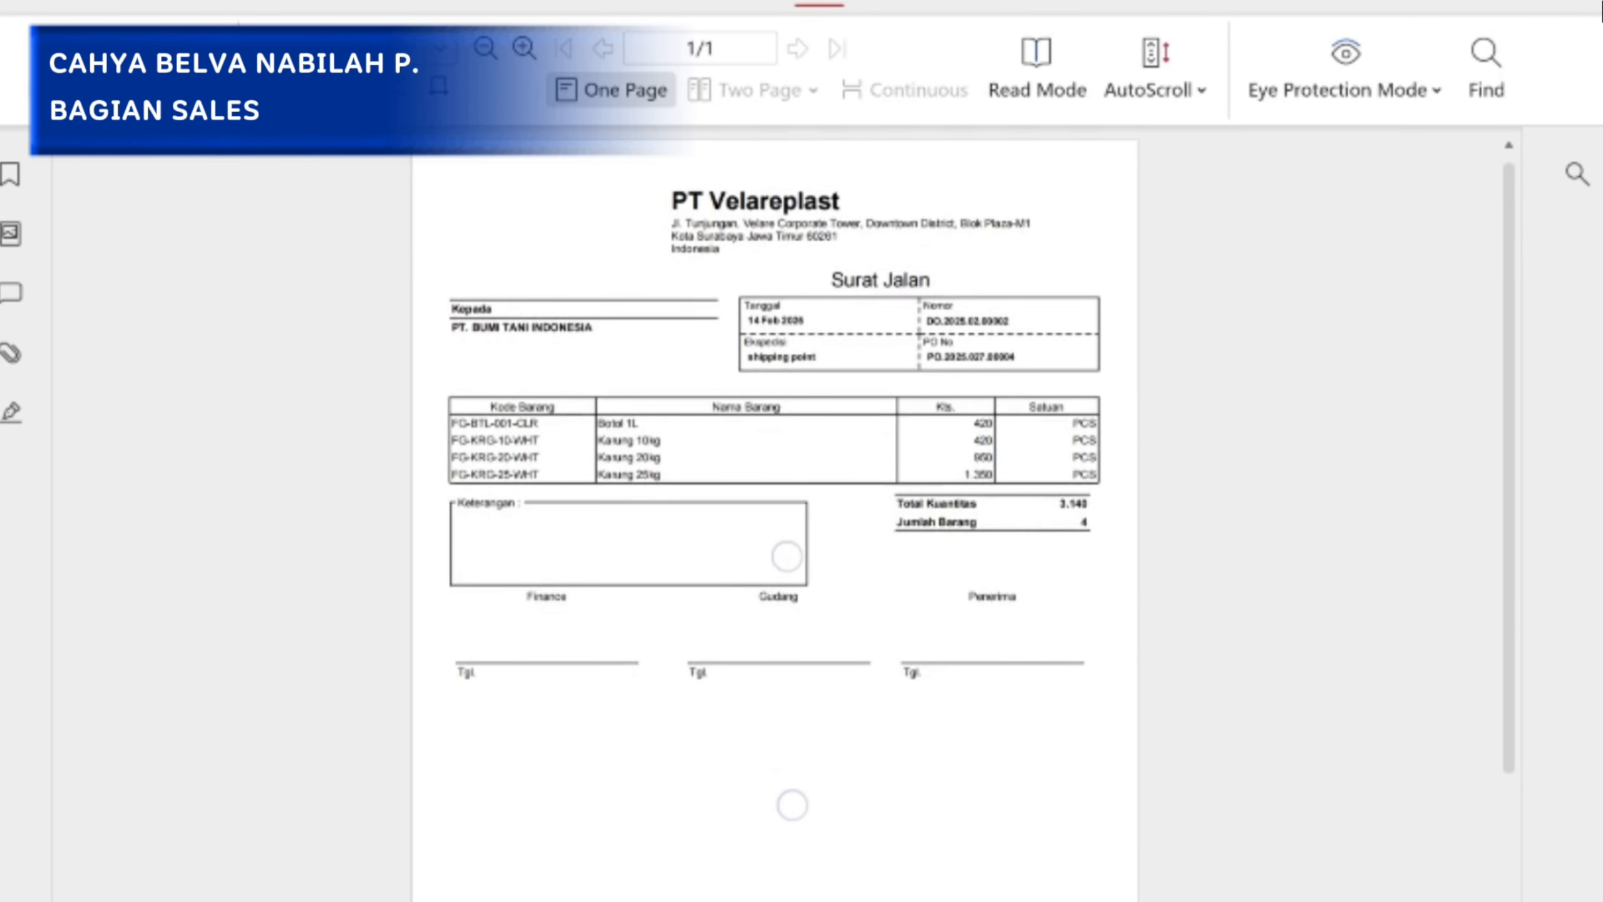
scroll(789, 680, "up", 4)
scroll(655, 615, "down", 1)
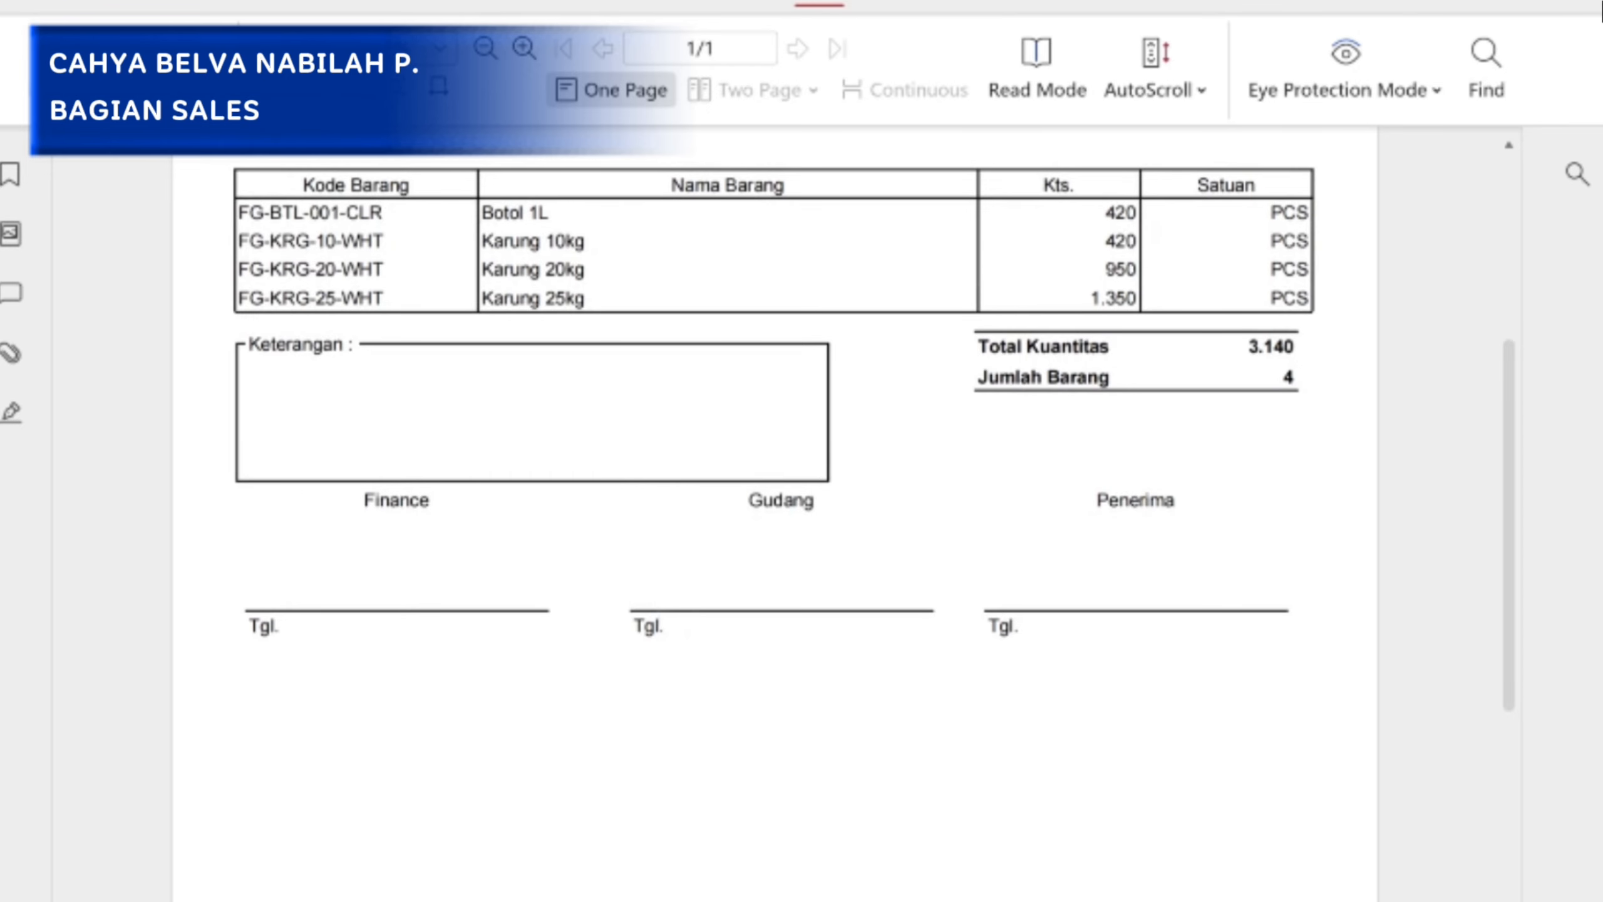
scroll(857, 315, "down", 4)
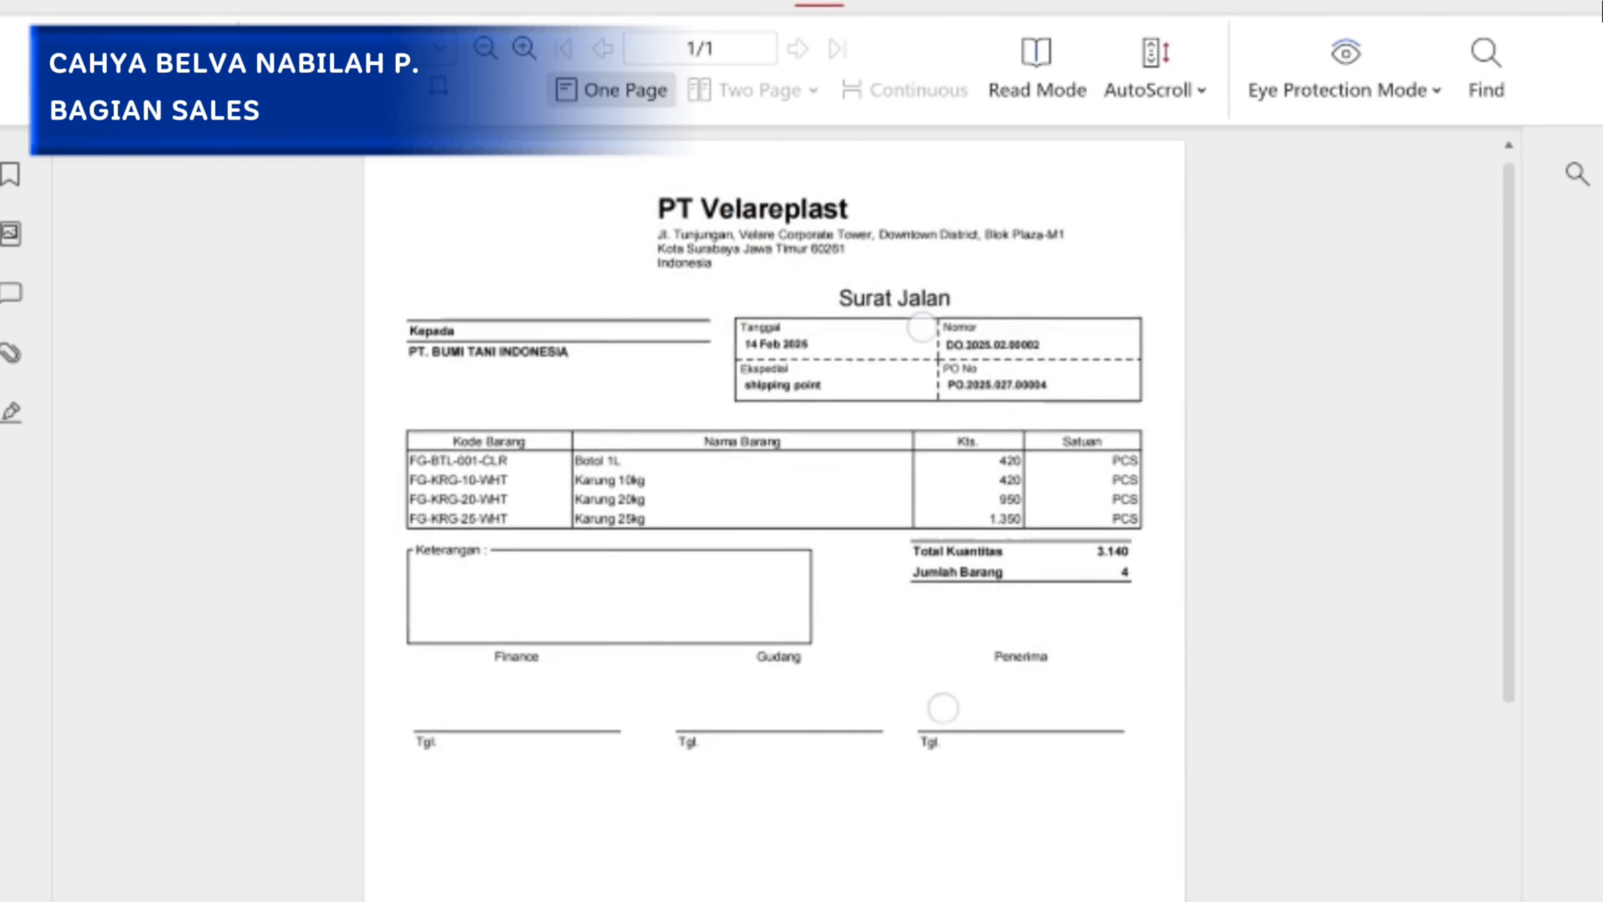
key("Escape")
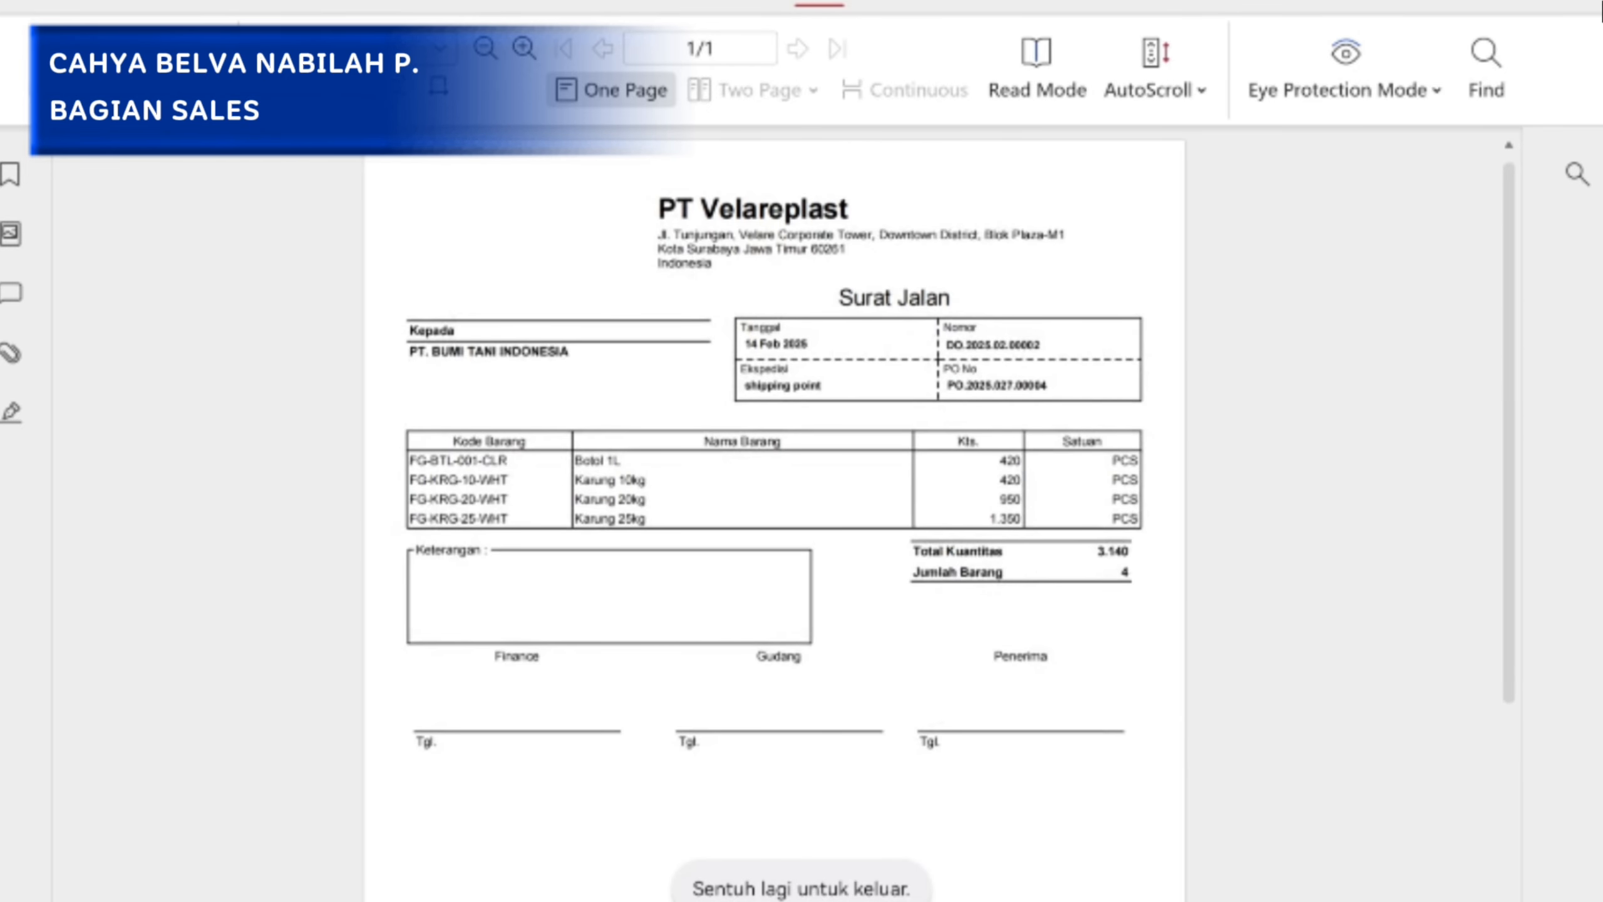
key("Escape")
left_click(1509, 294)
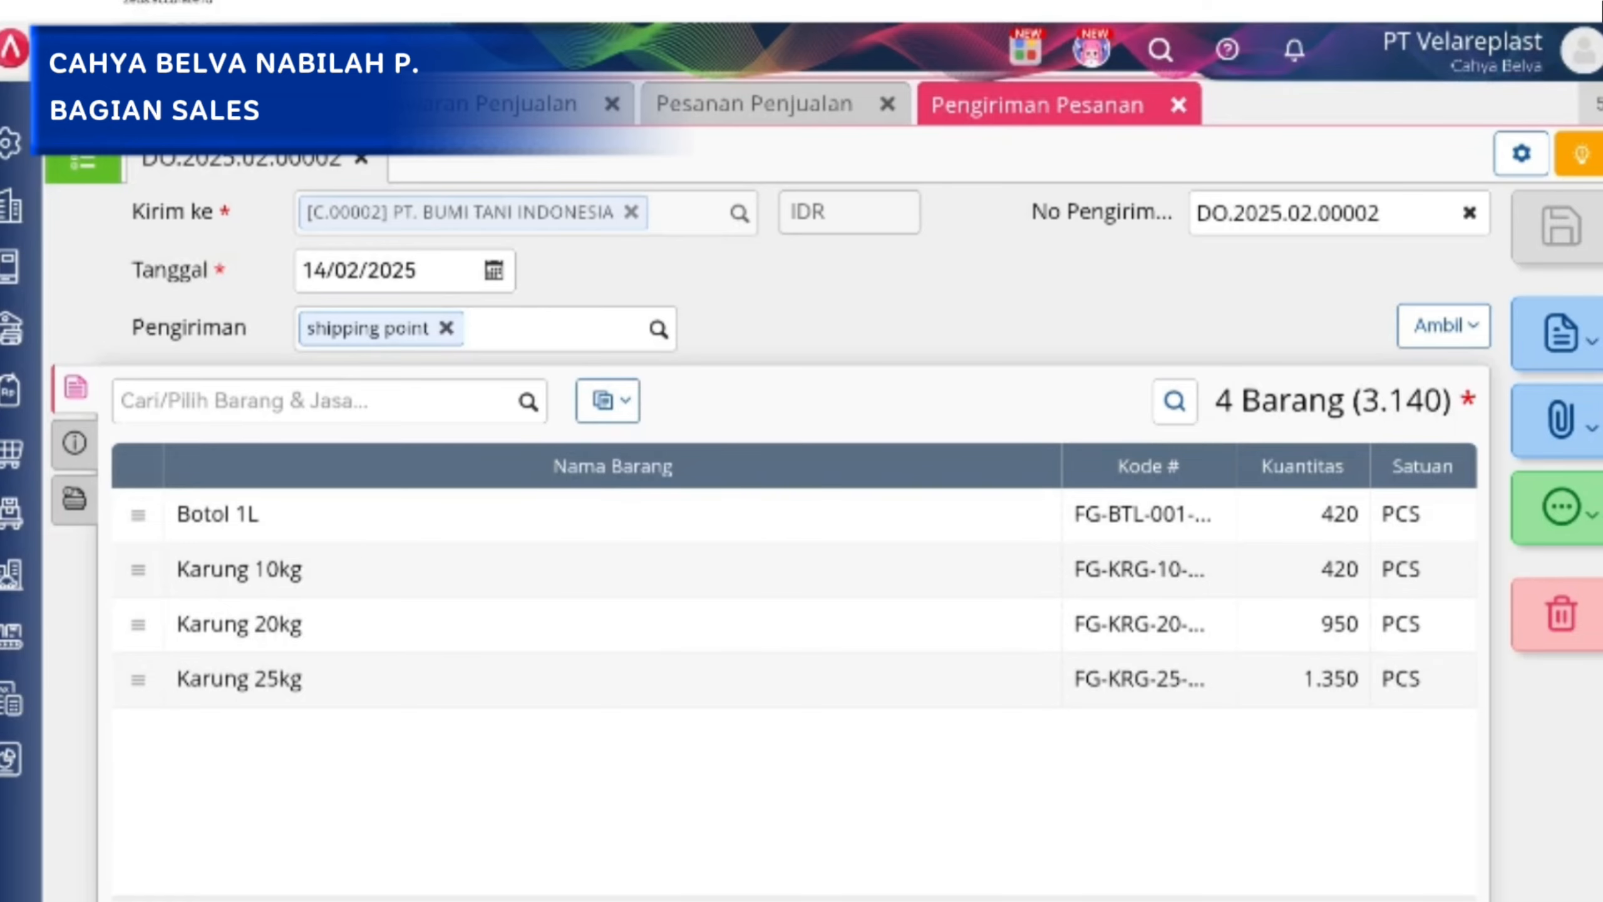
Go to Faktur Penjualan in Penjualan and review the PT. BUMI TANI INDONESIA invoice's additional info and item list.
left_click(13, 451)
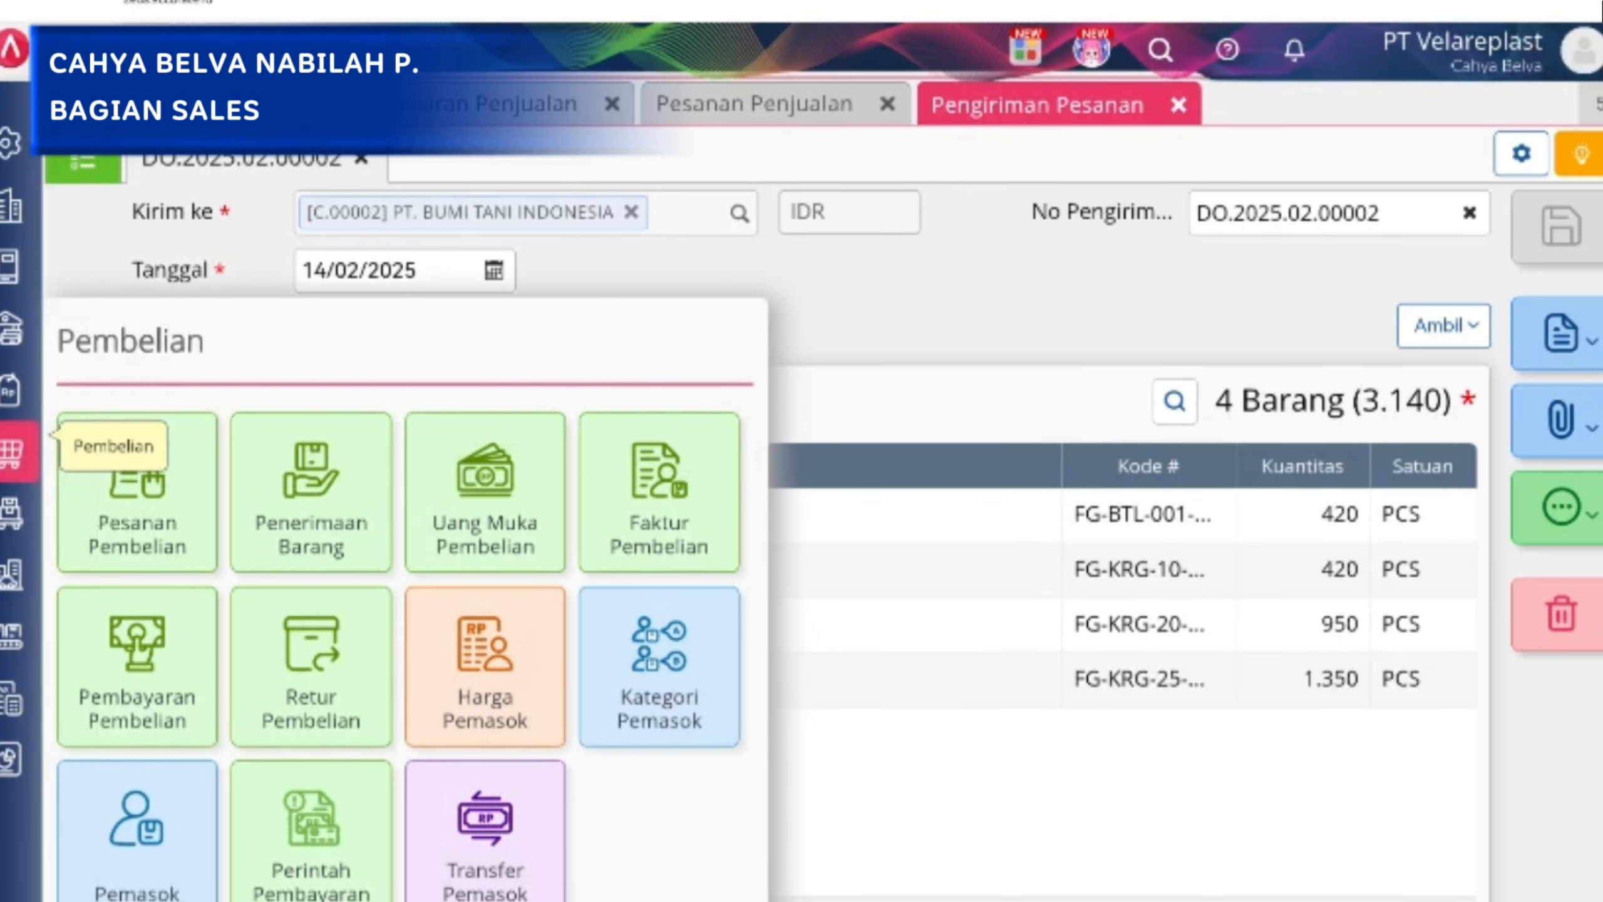
left_click(13, 391)
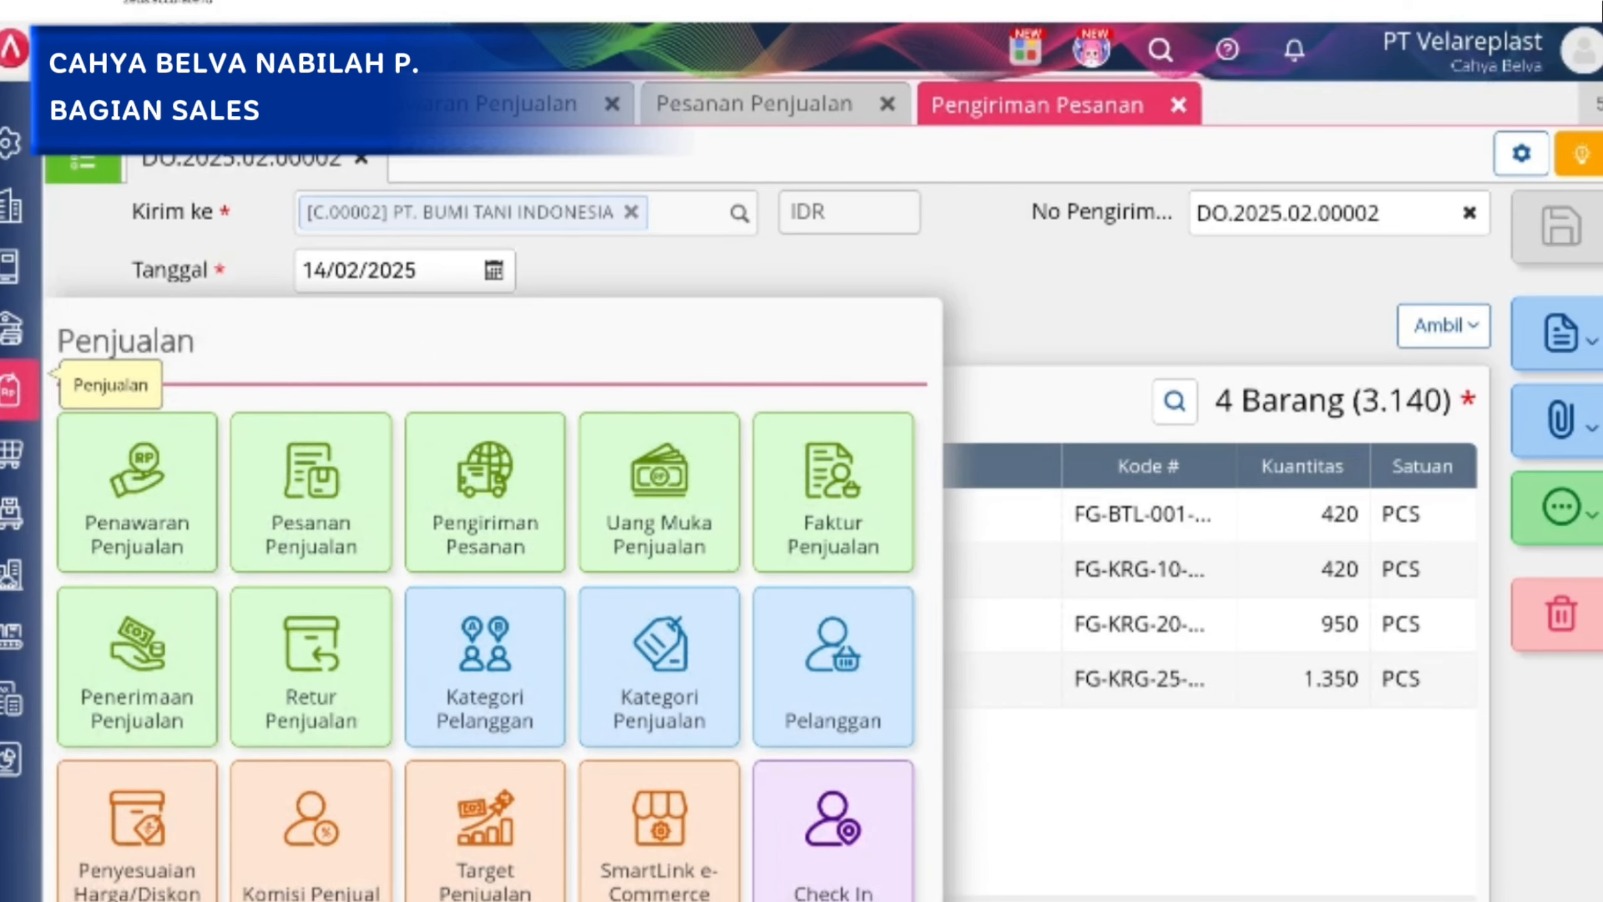
left_click(833, 493)
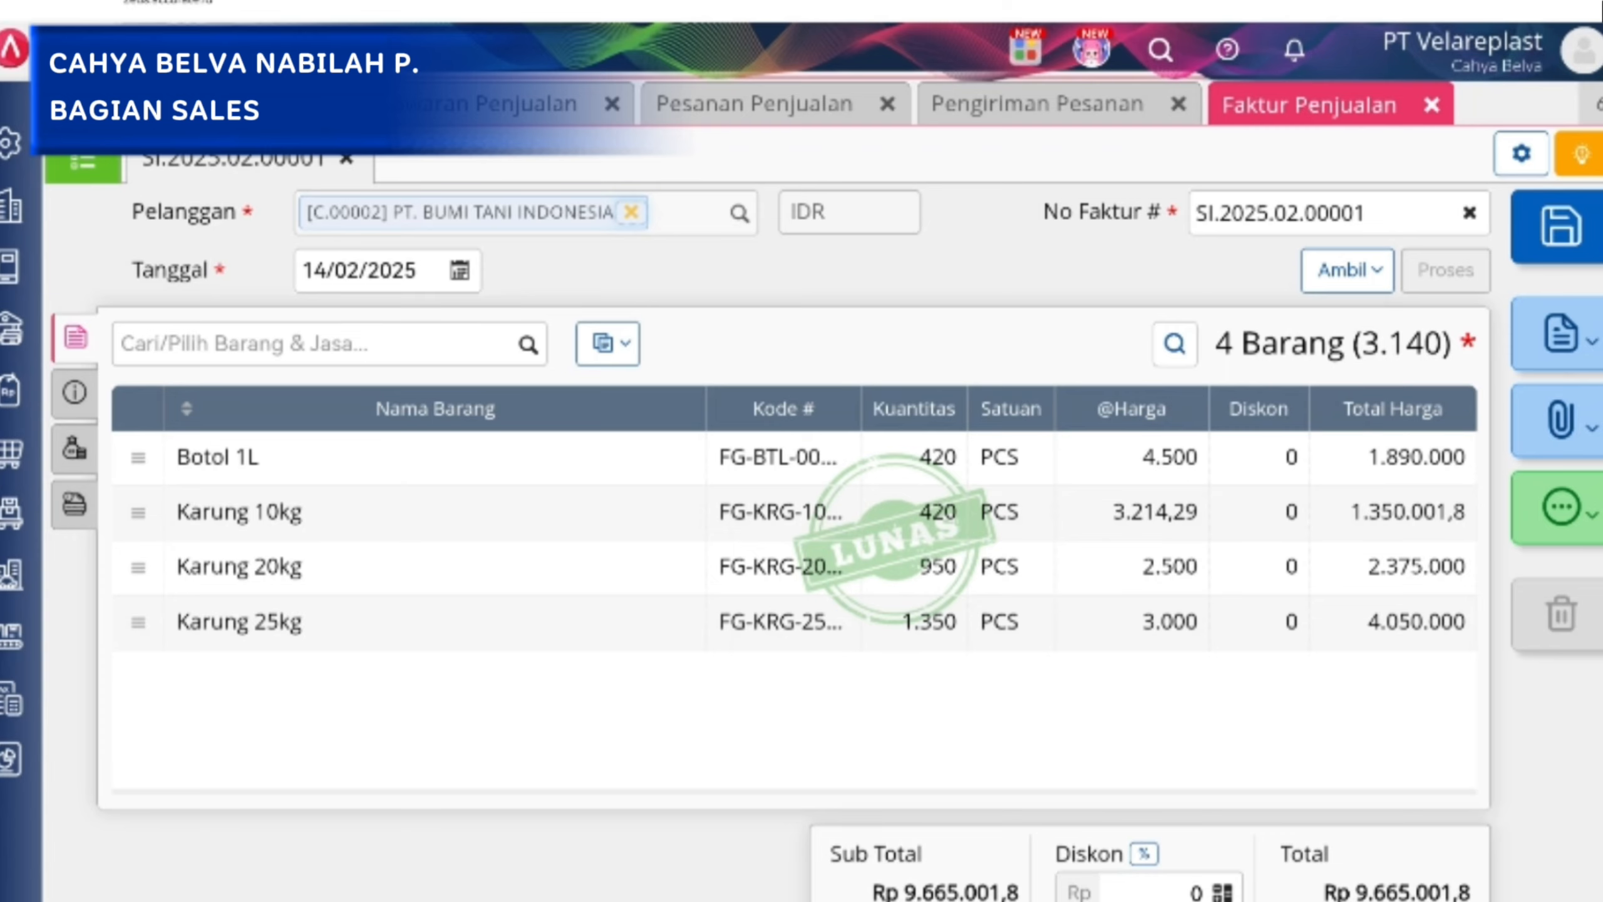
left_click(75, 392)
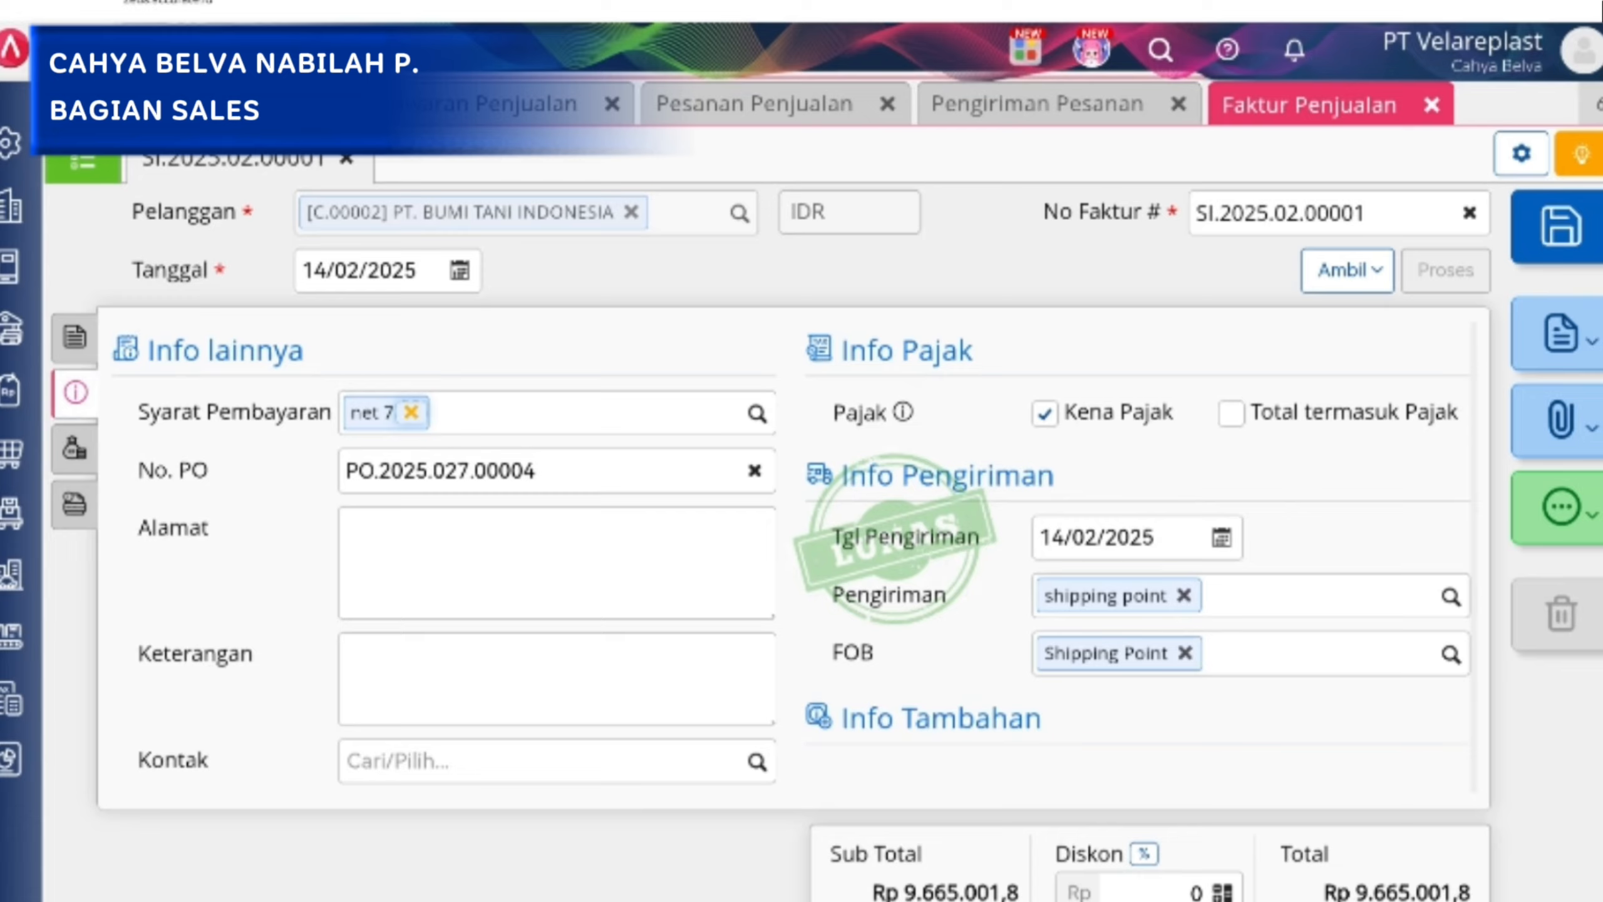
left_click(75, 337)
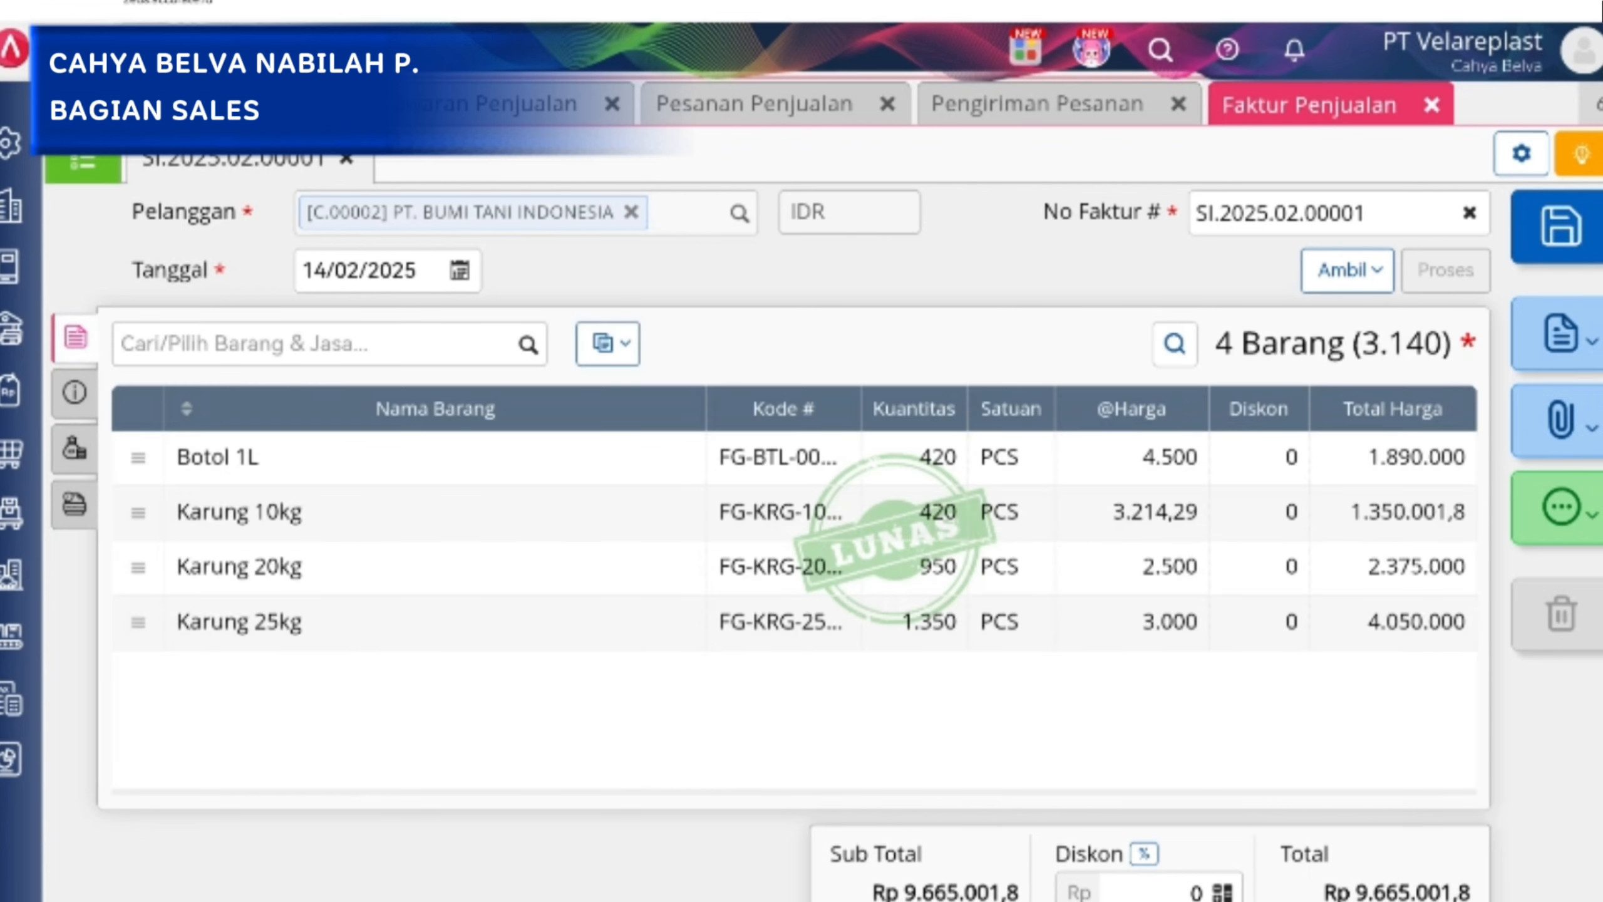
key("Escape")
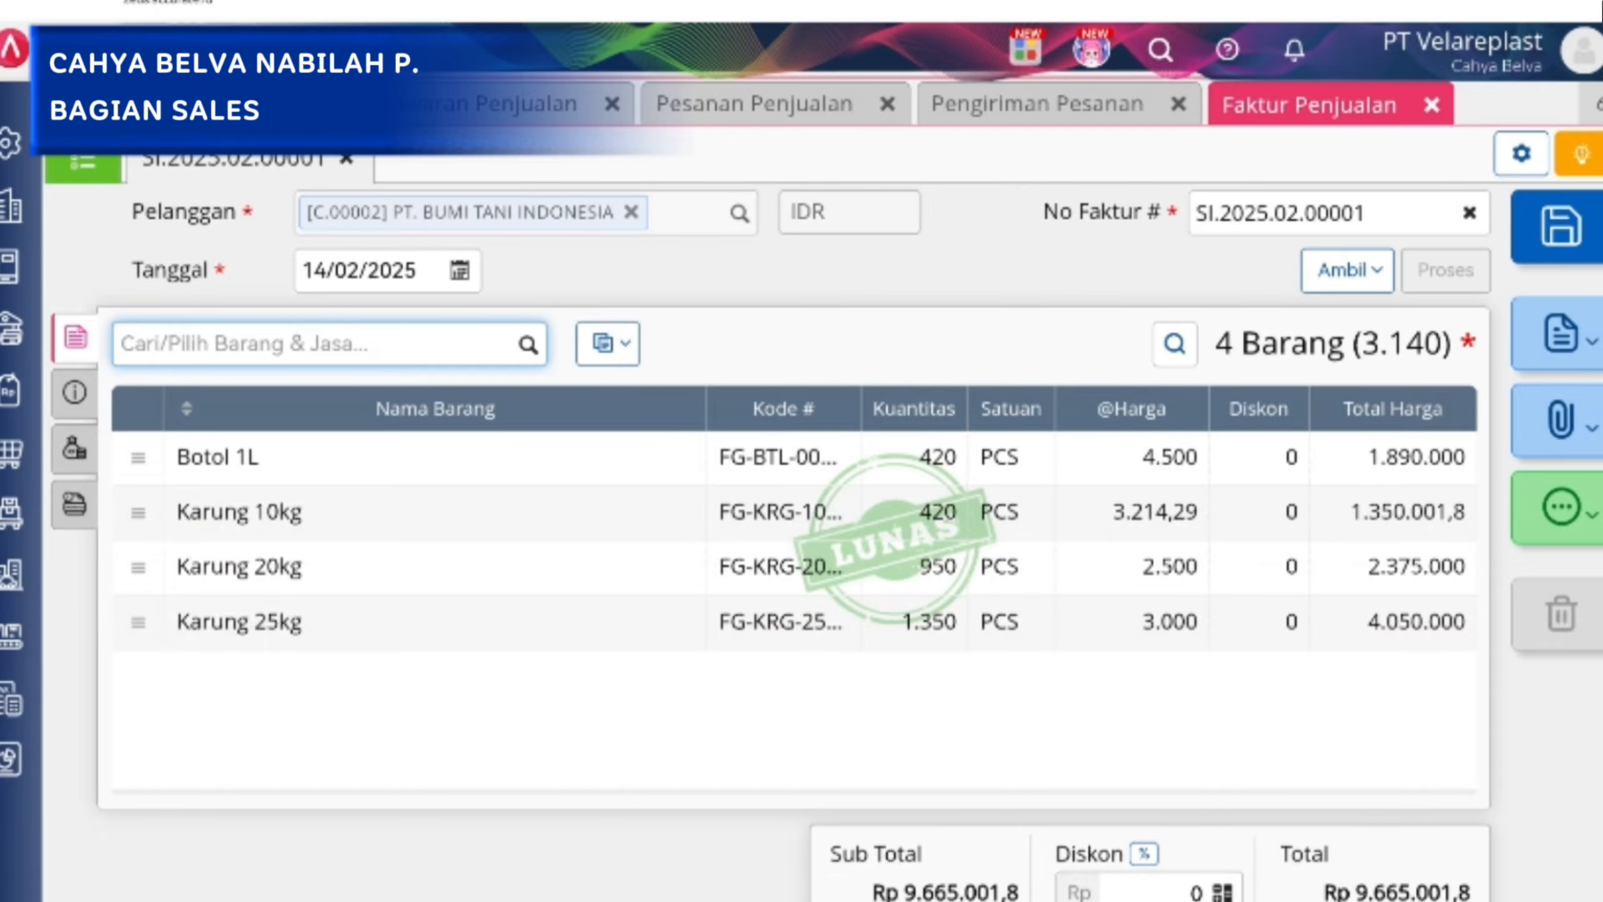
Save the PT. BUMI TANI INDONESIA sales invoice and cancel the pending conflicting change to a delivery.
left_click(1562, 333)
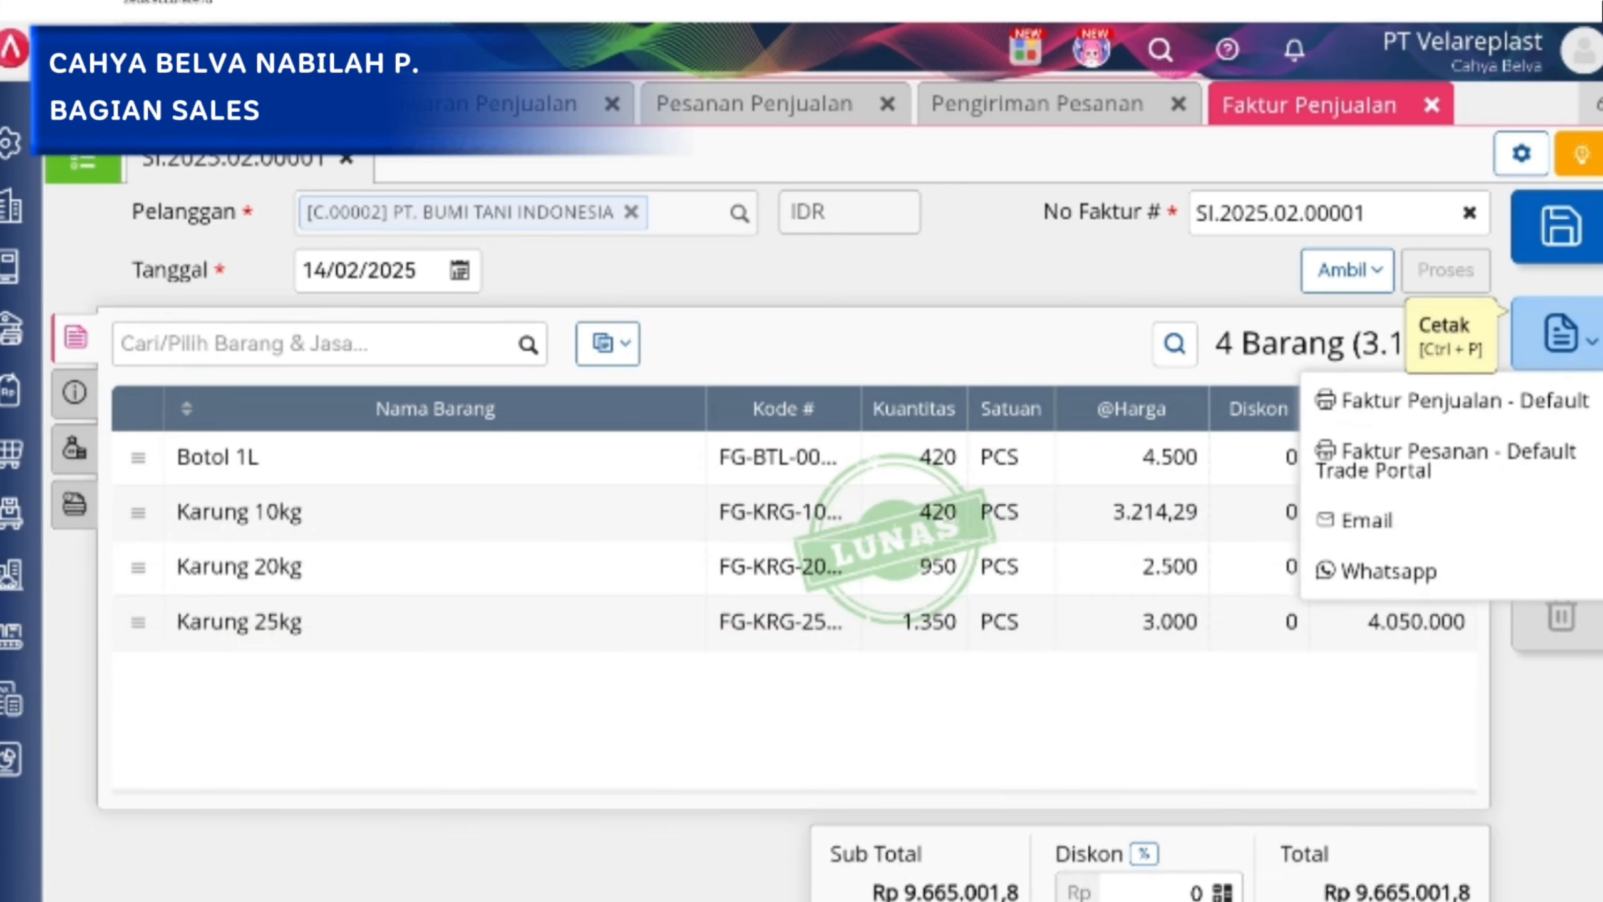
left_click(1559, 227)
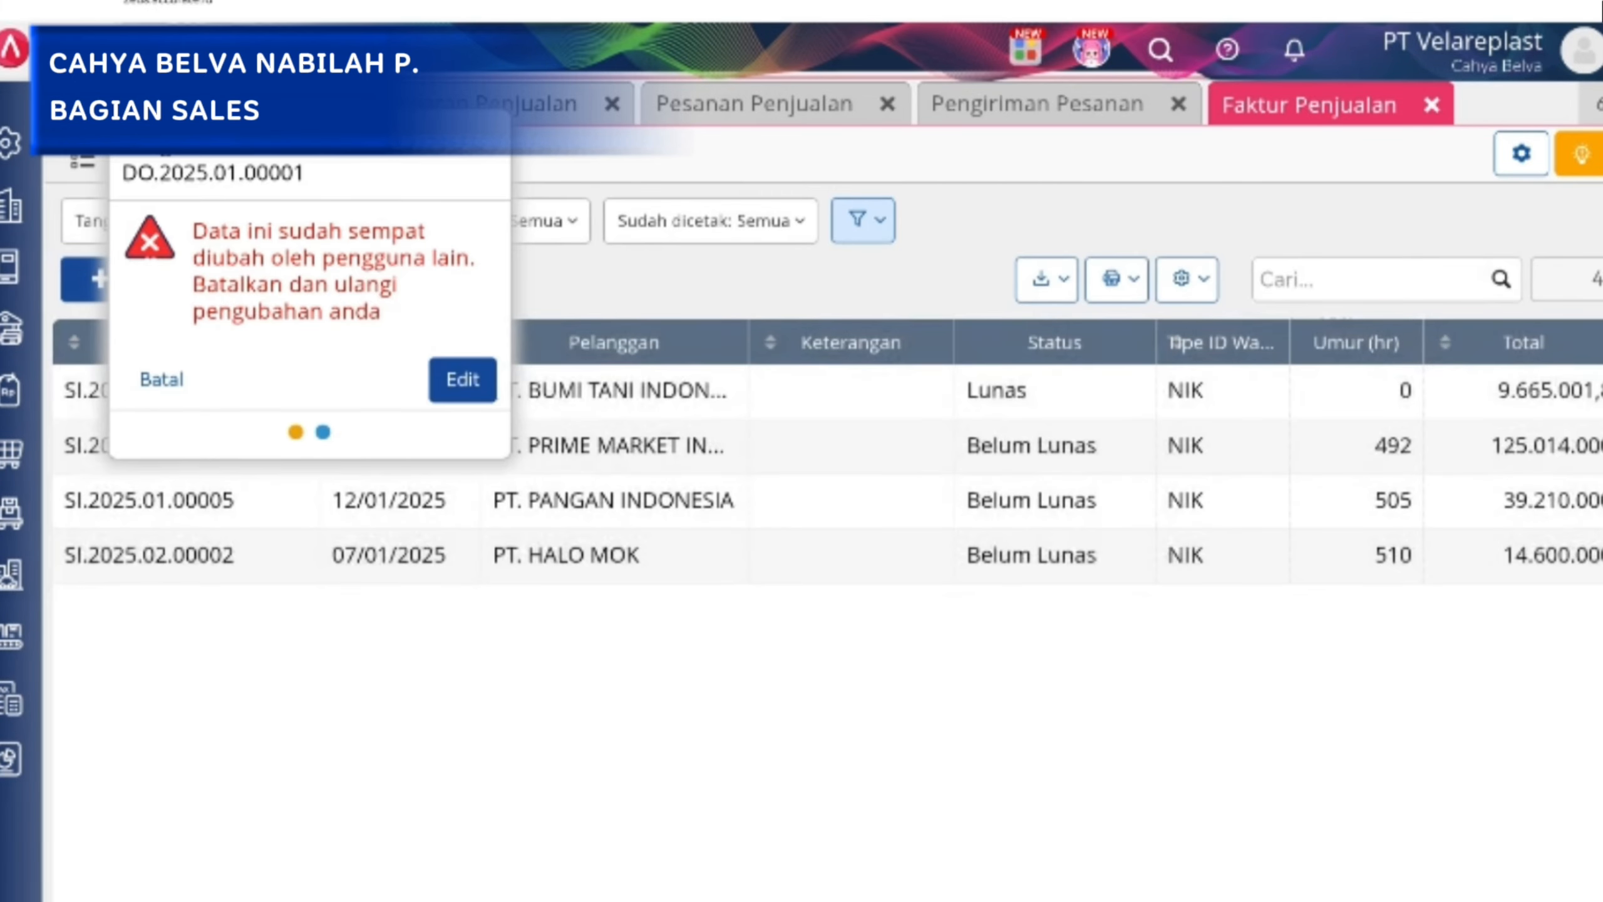
left_click(161, 379)
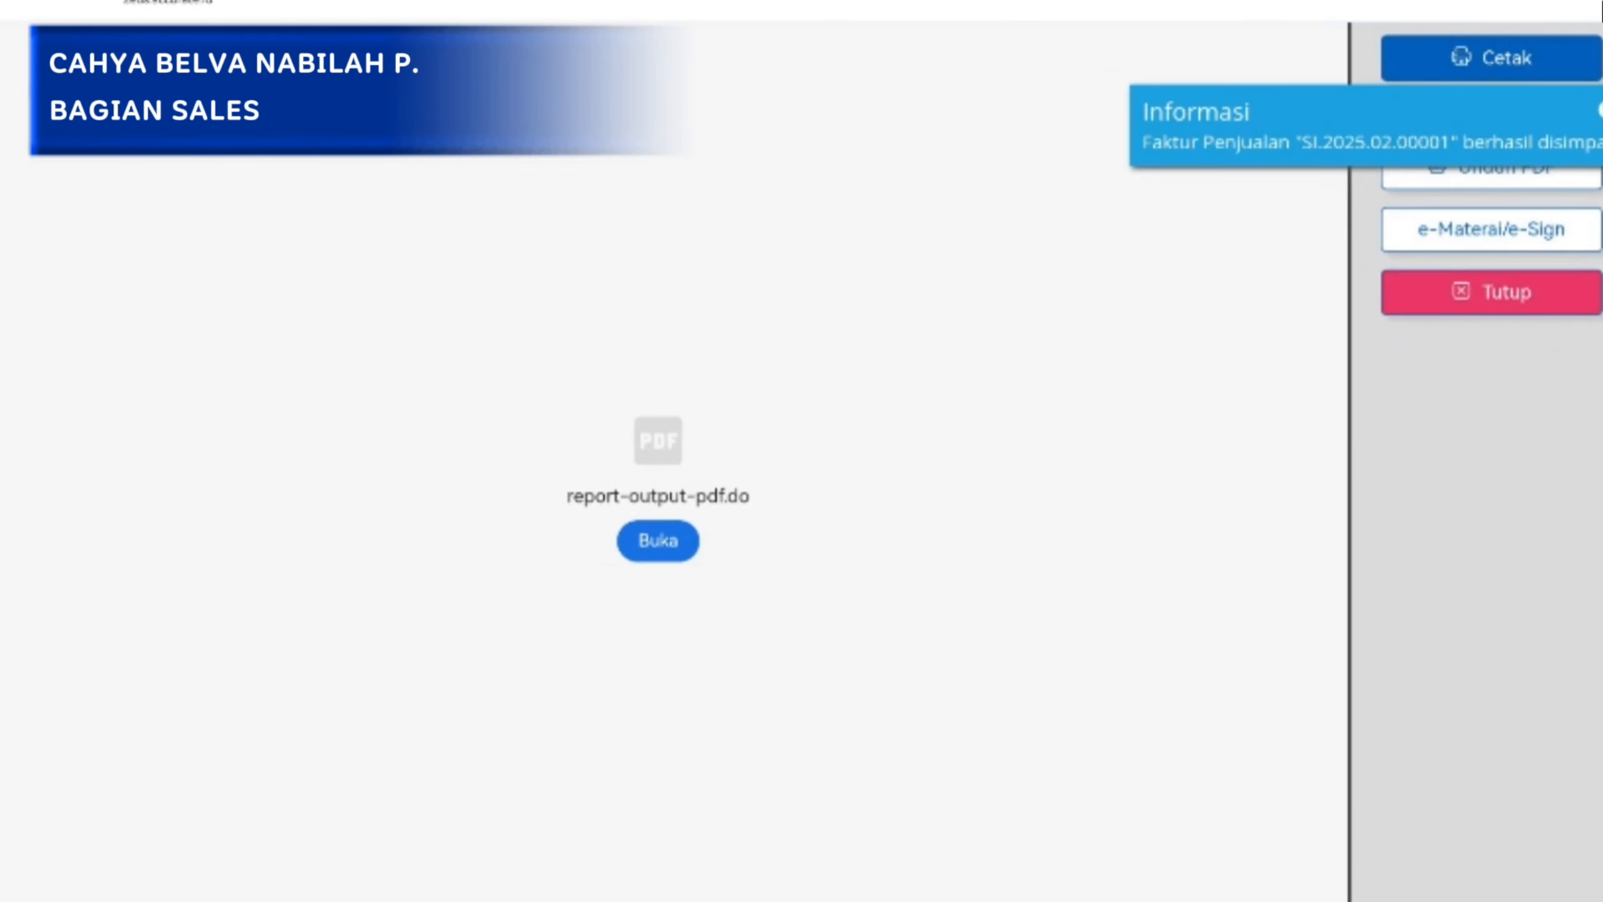
Open the PT. BUMI TANI INDONESIA sales invoice printout in WPS Office.
left_click(658, 540)
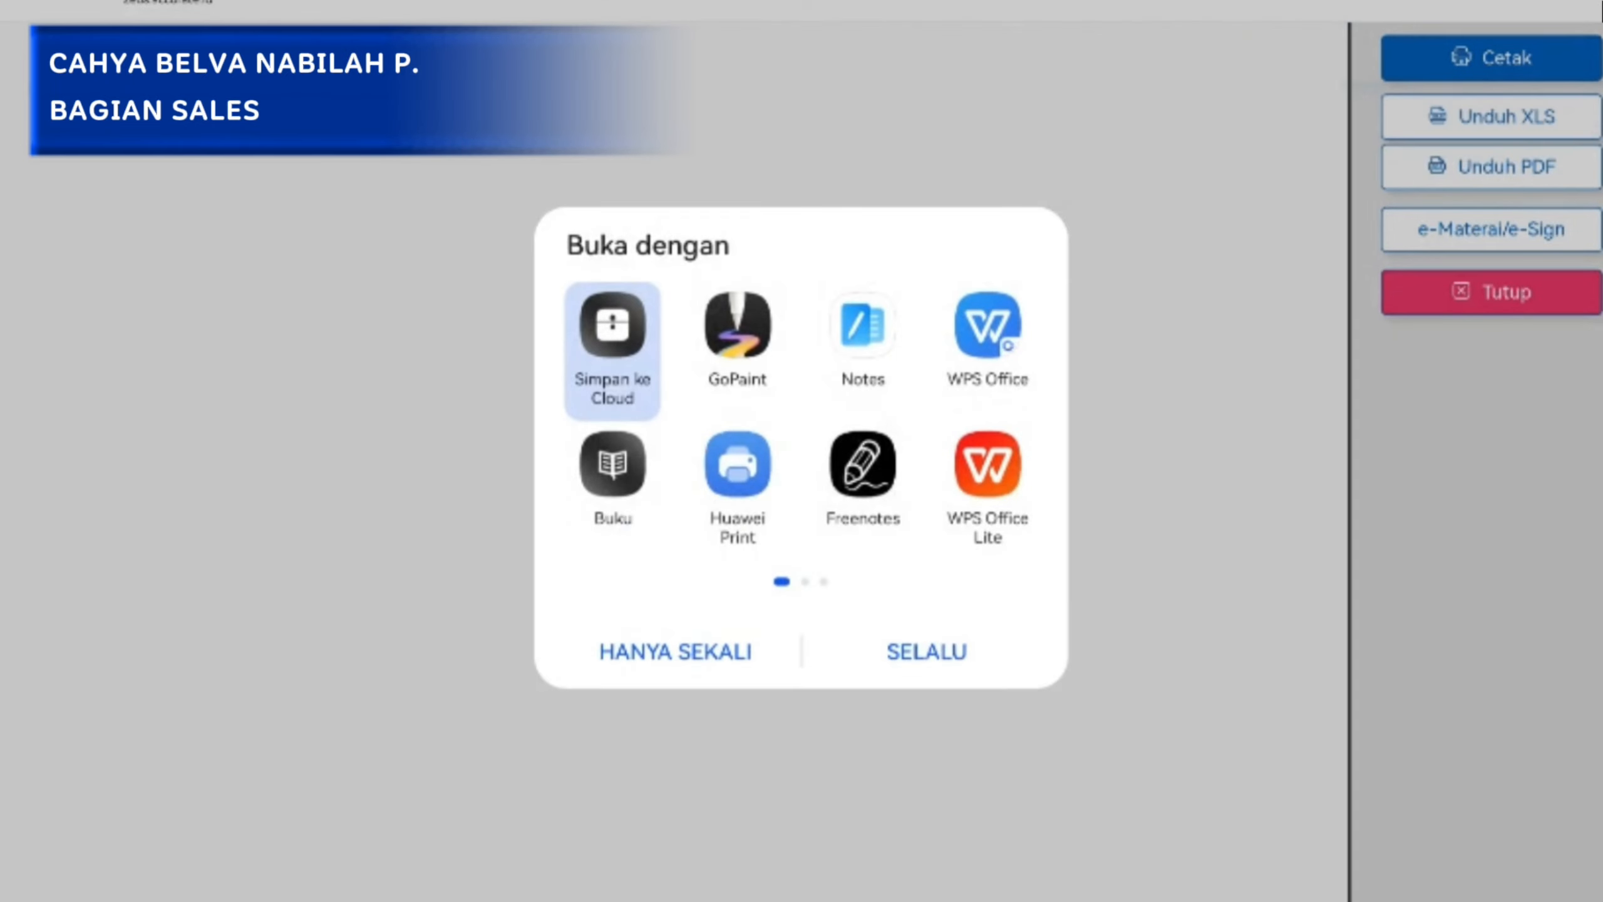
left_click(984, 335)
left_click(1000, 331)
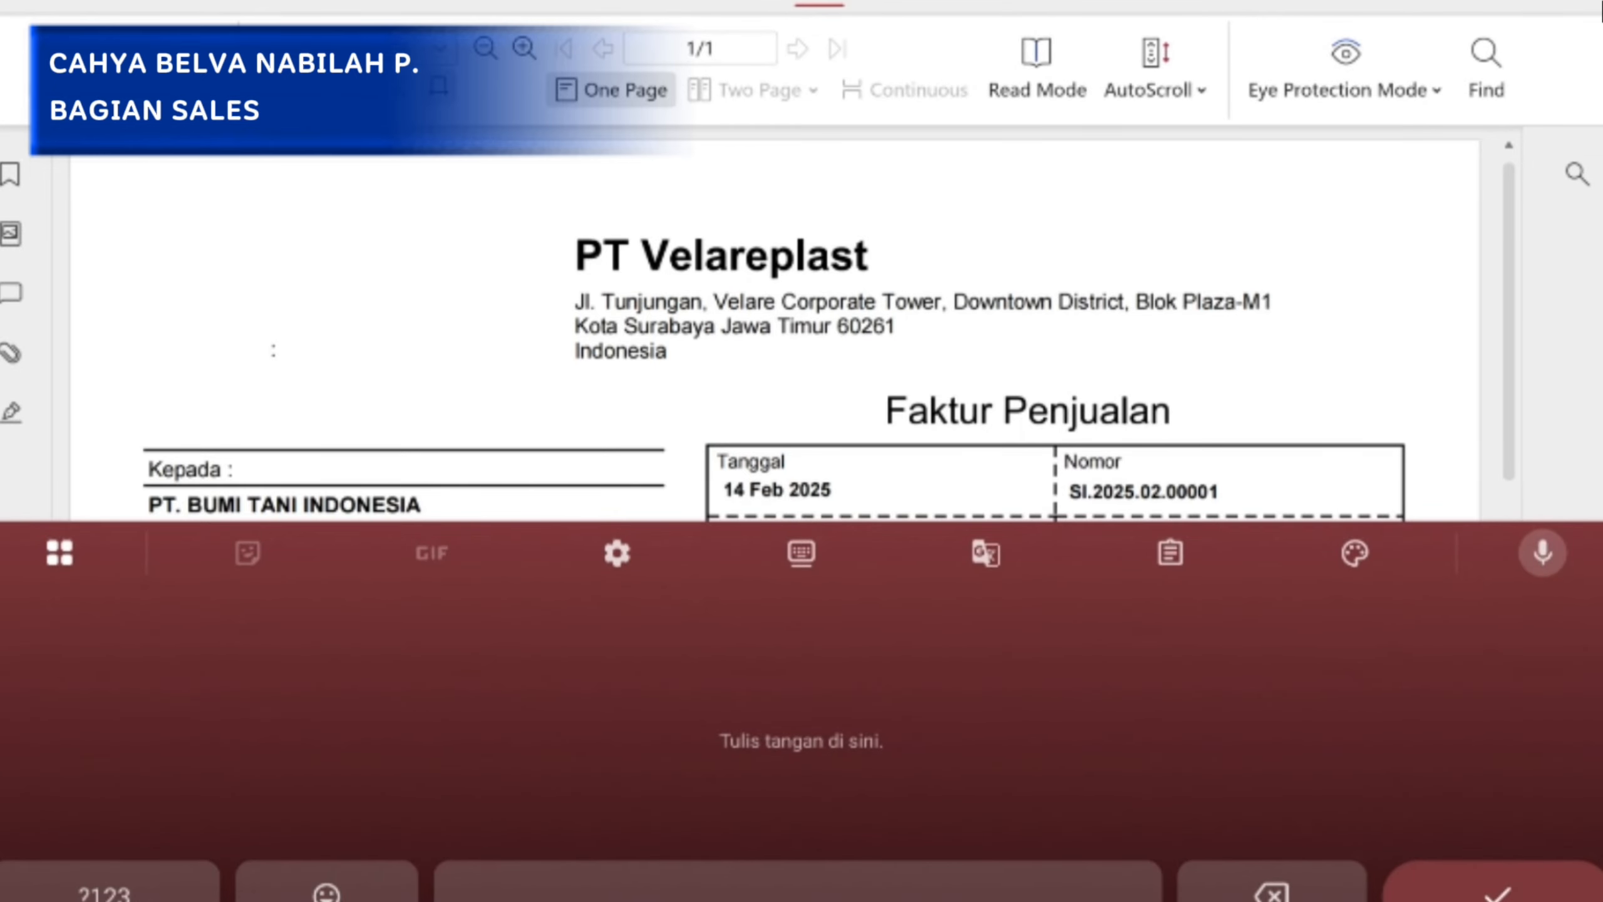
Examine the Faktur Penjualan's payment and shipping details, item prices, totals and signature sections, and close the PDF and print preview.
scroll(799, 524, "down", 2)
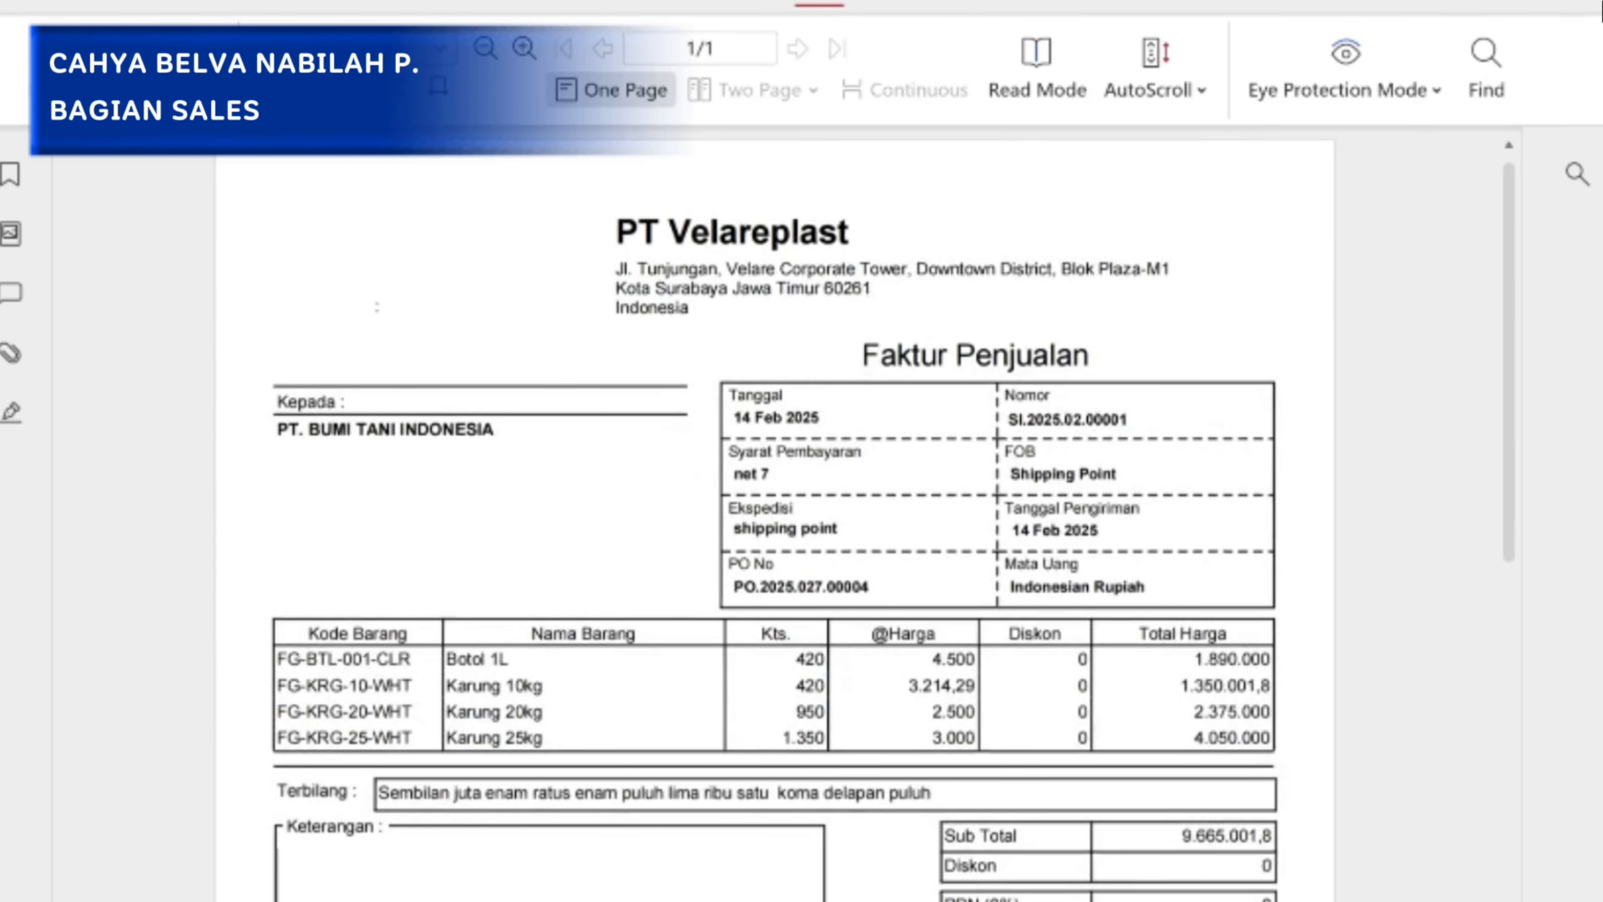
scroll(799, 514, "down", 2)
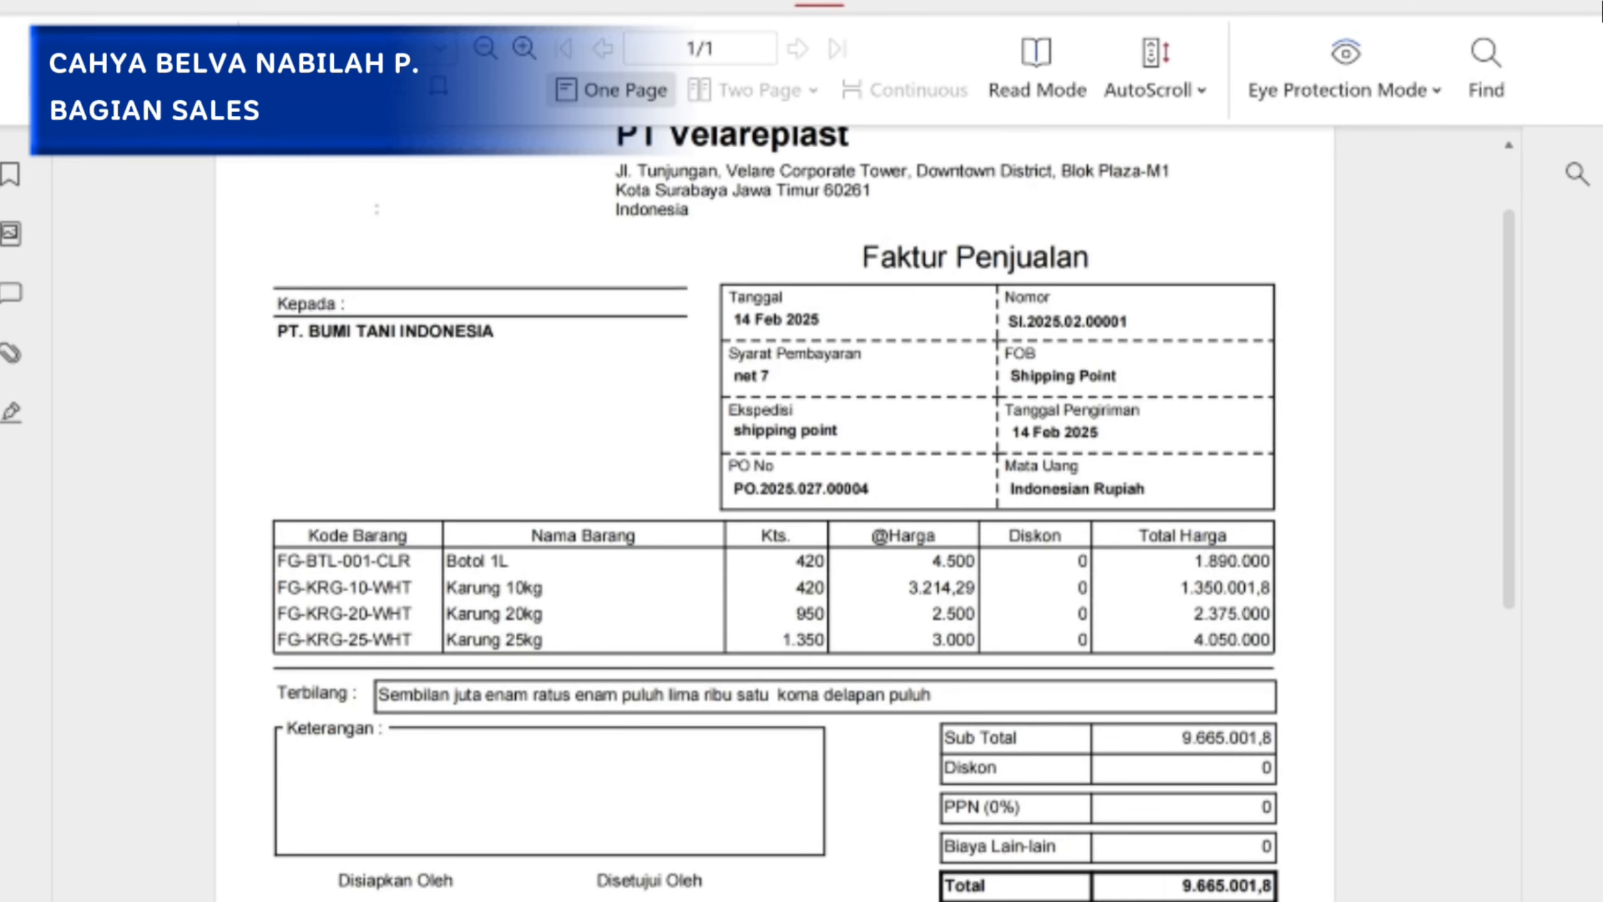
scroll(1237, 561, "down", 2)
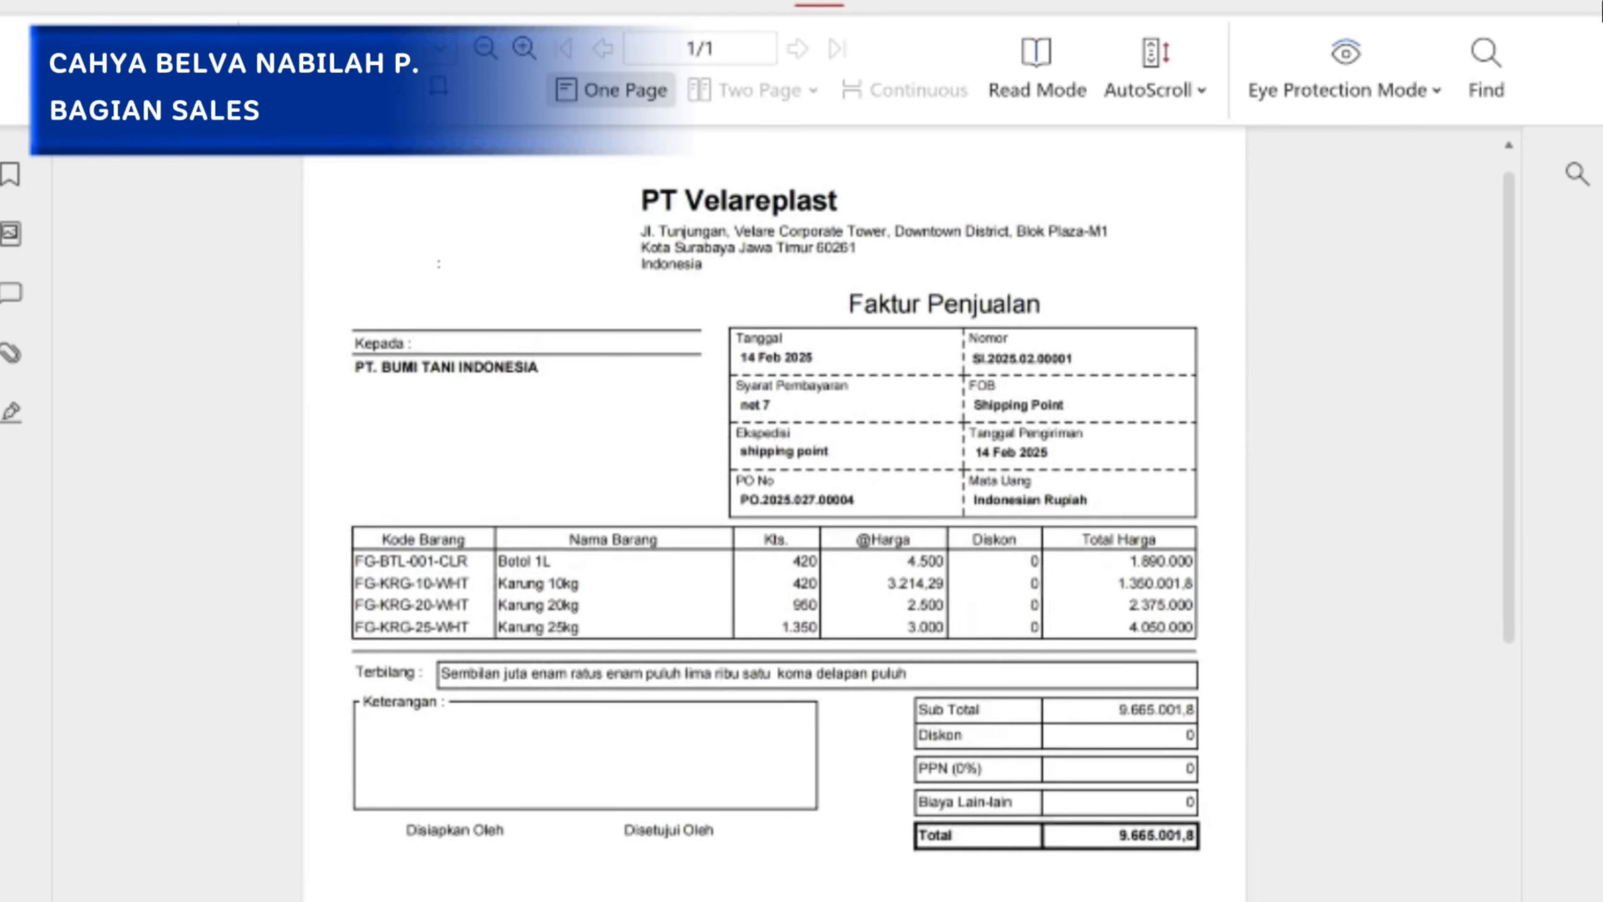
scroll(1086, 459, "down", 1)
scroll(1086, 459, "down", 3)
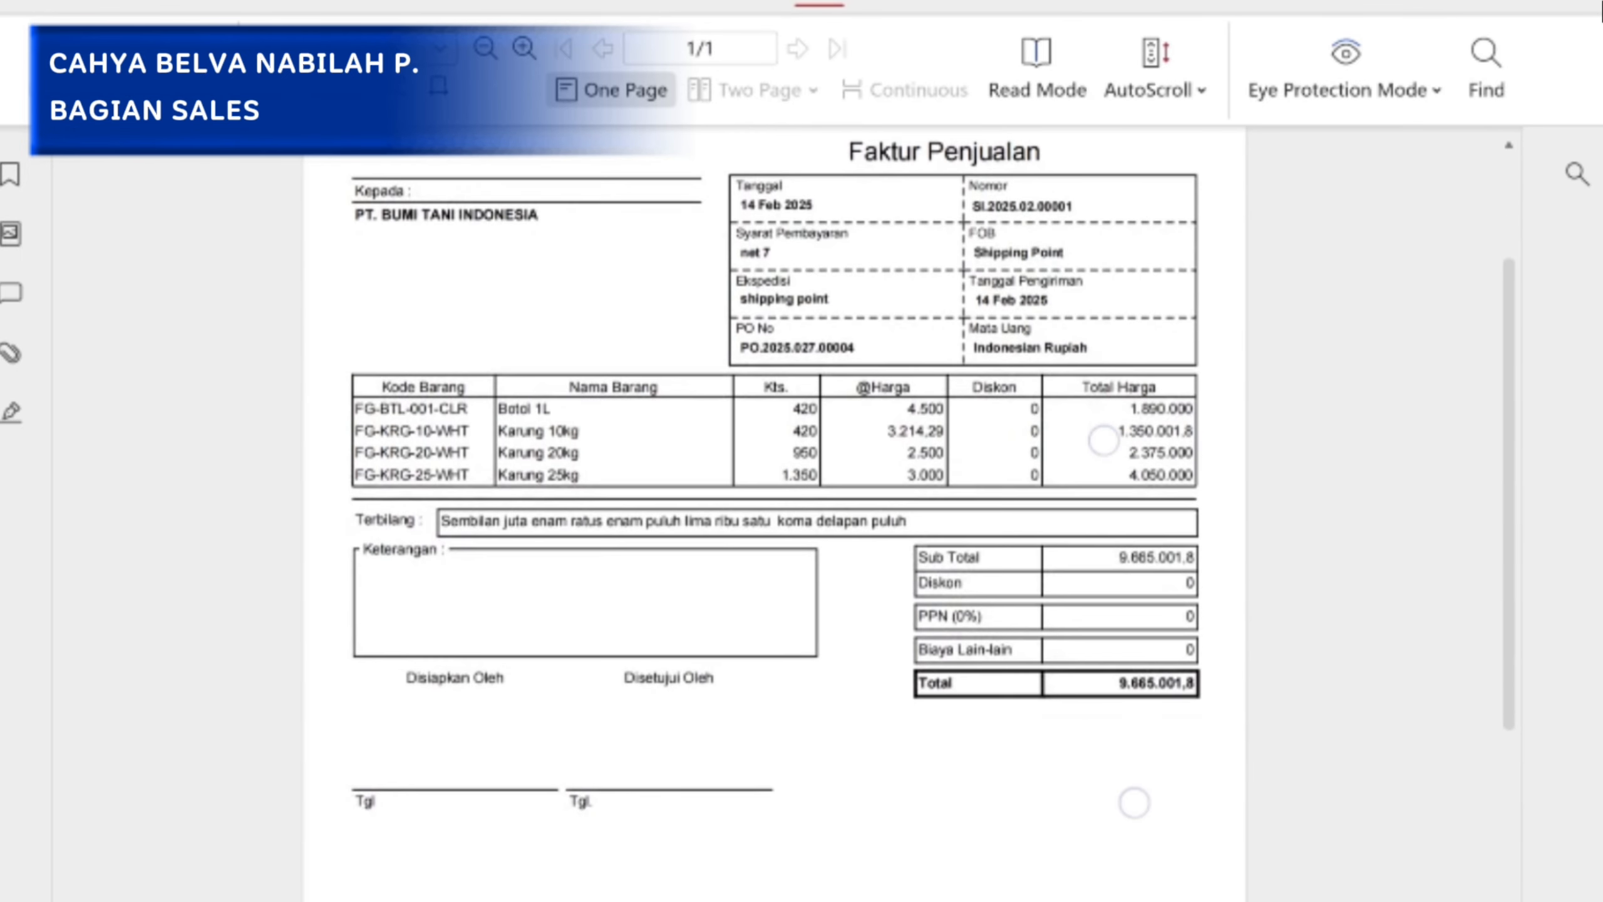
scroll(1130, 631, "up", 2)
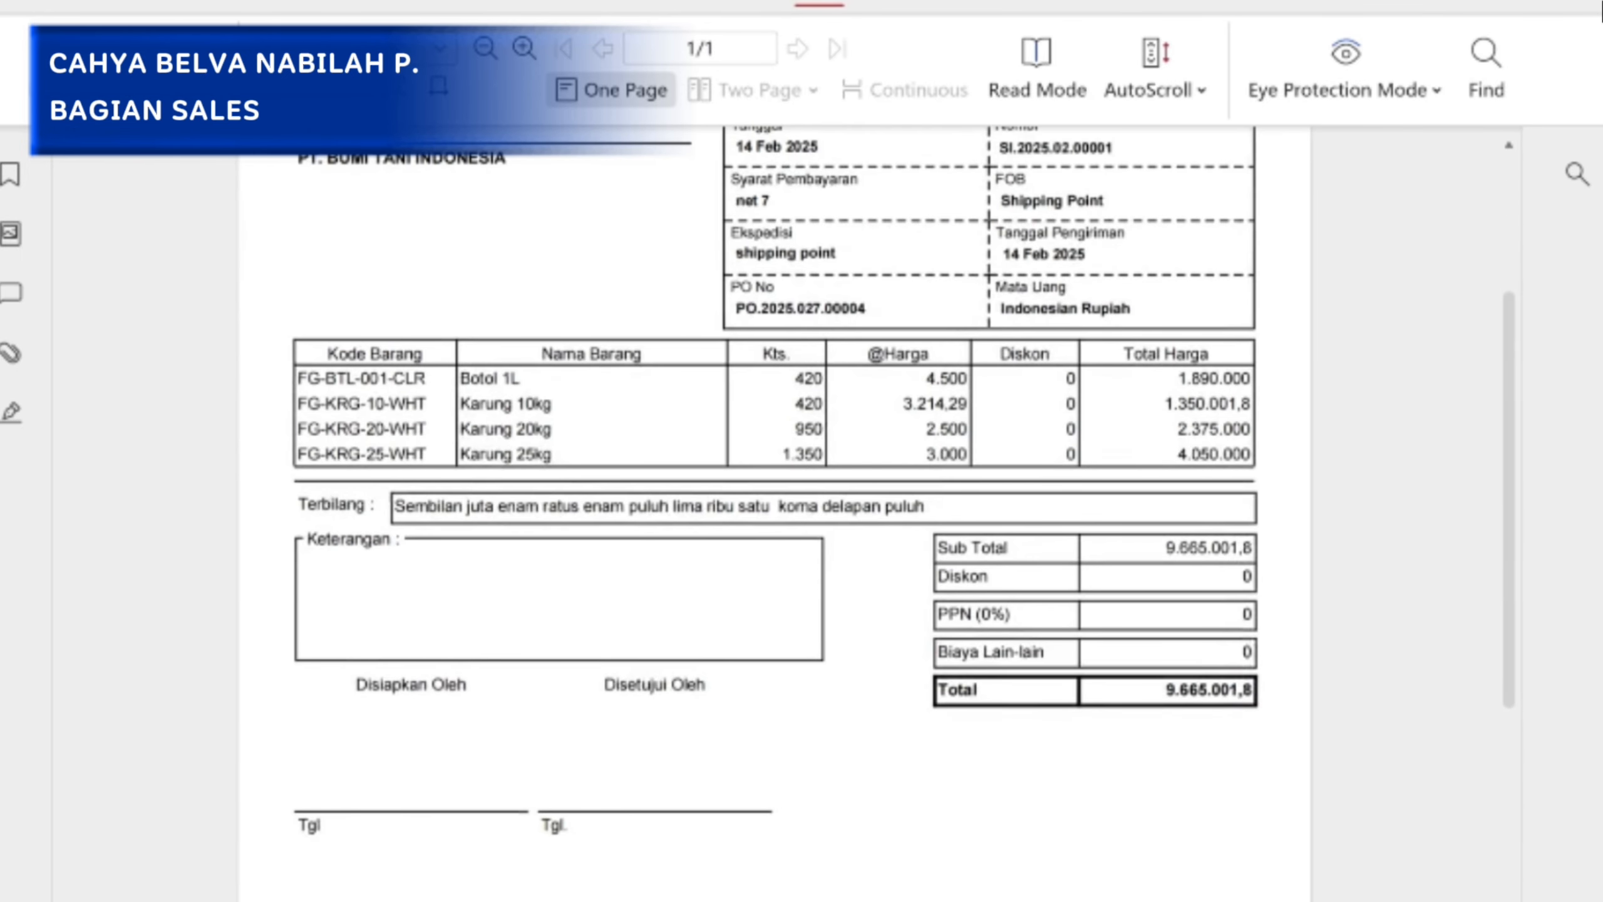
scroll(860, 579, "down", 5)
scroll(894, 573, "up", 9)
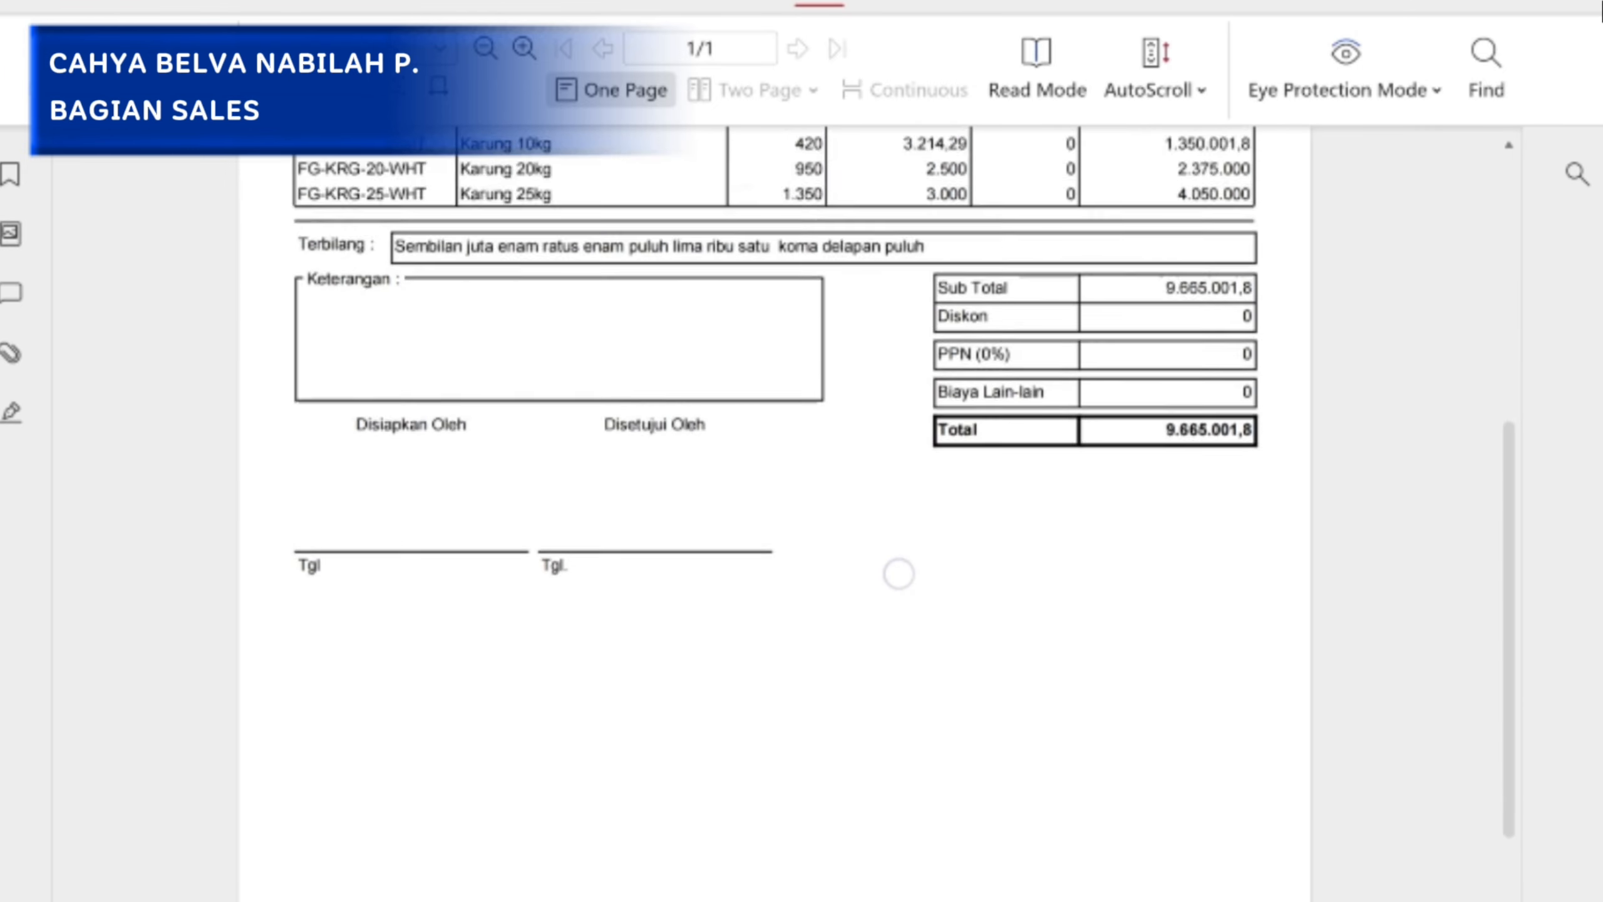
scroll(777, 505, "down", 2)
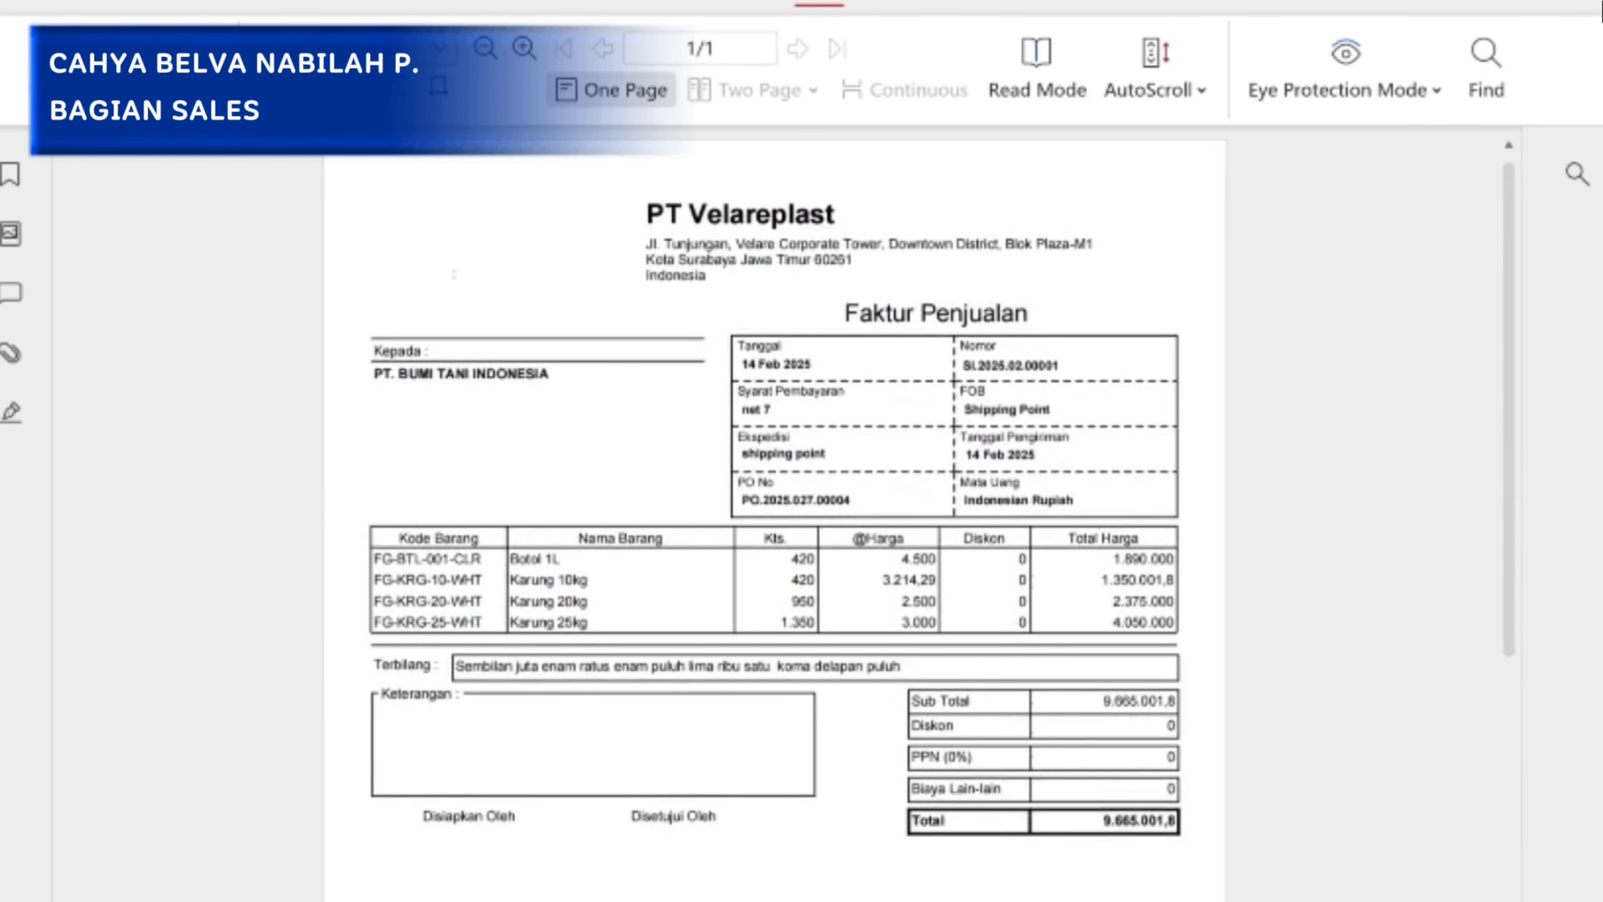
scroll(1086, 569, "down", 2)
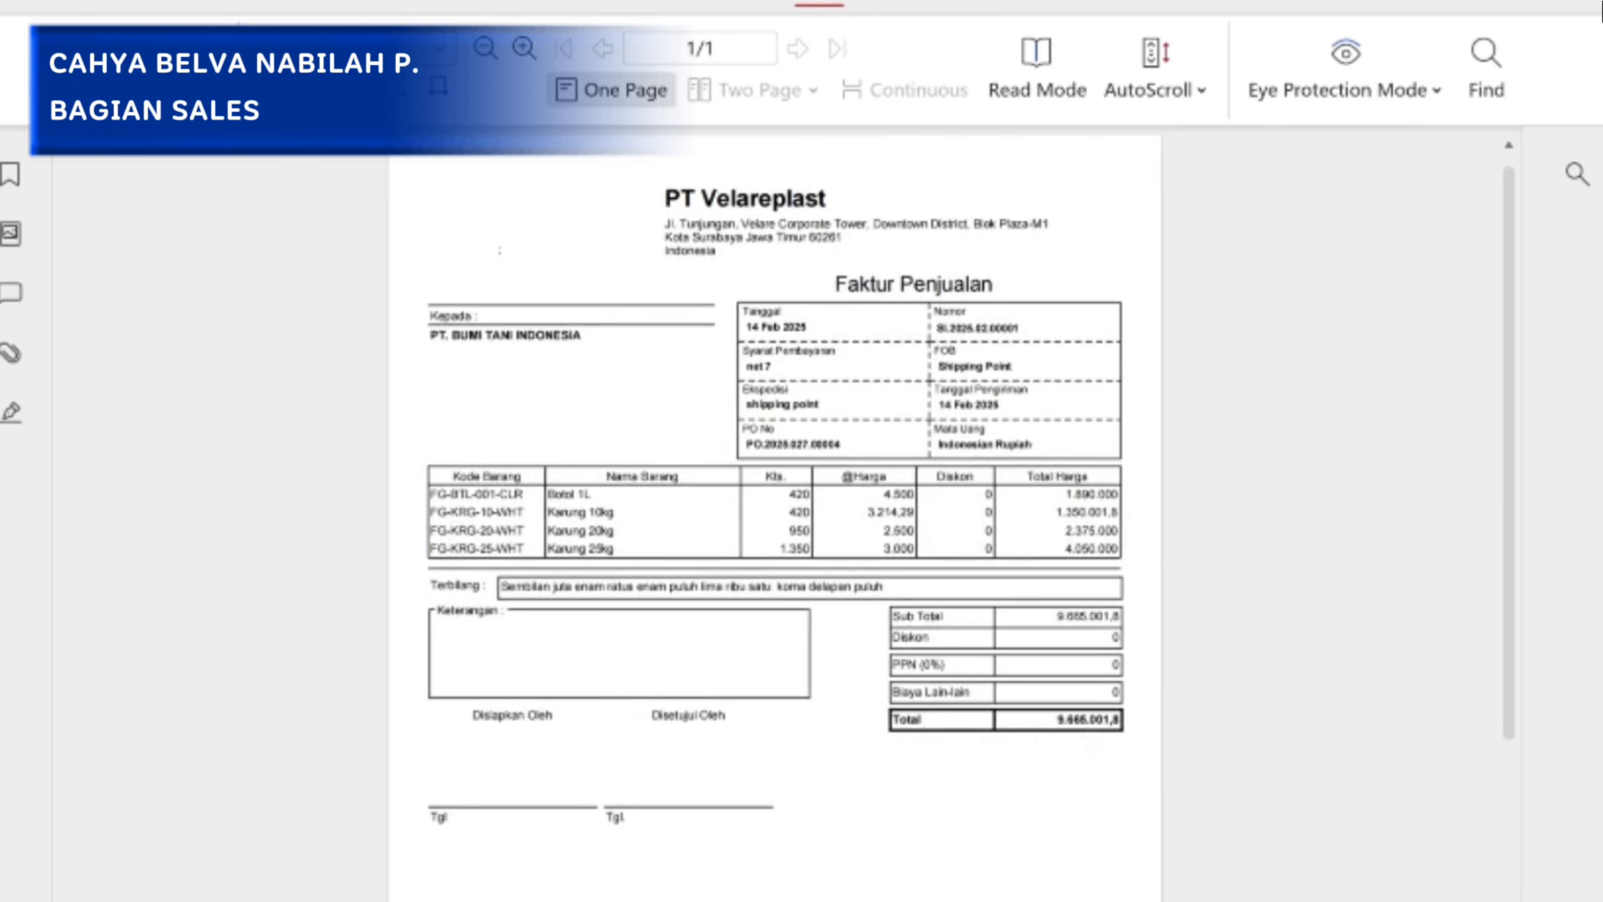
left_click(645, 875)
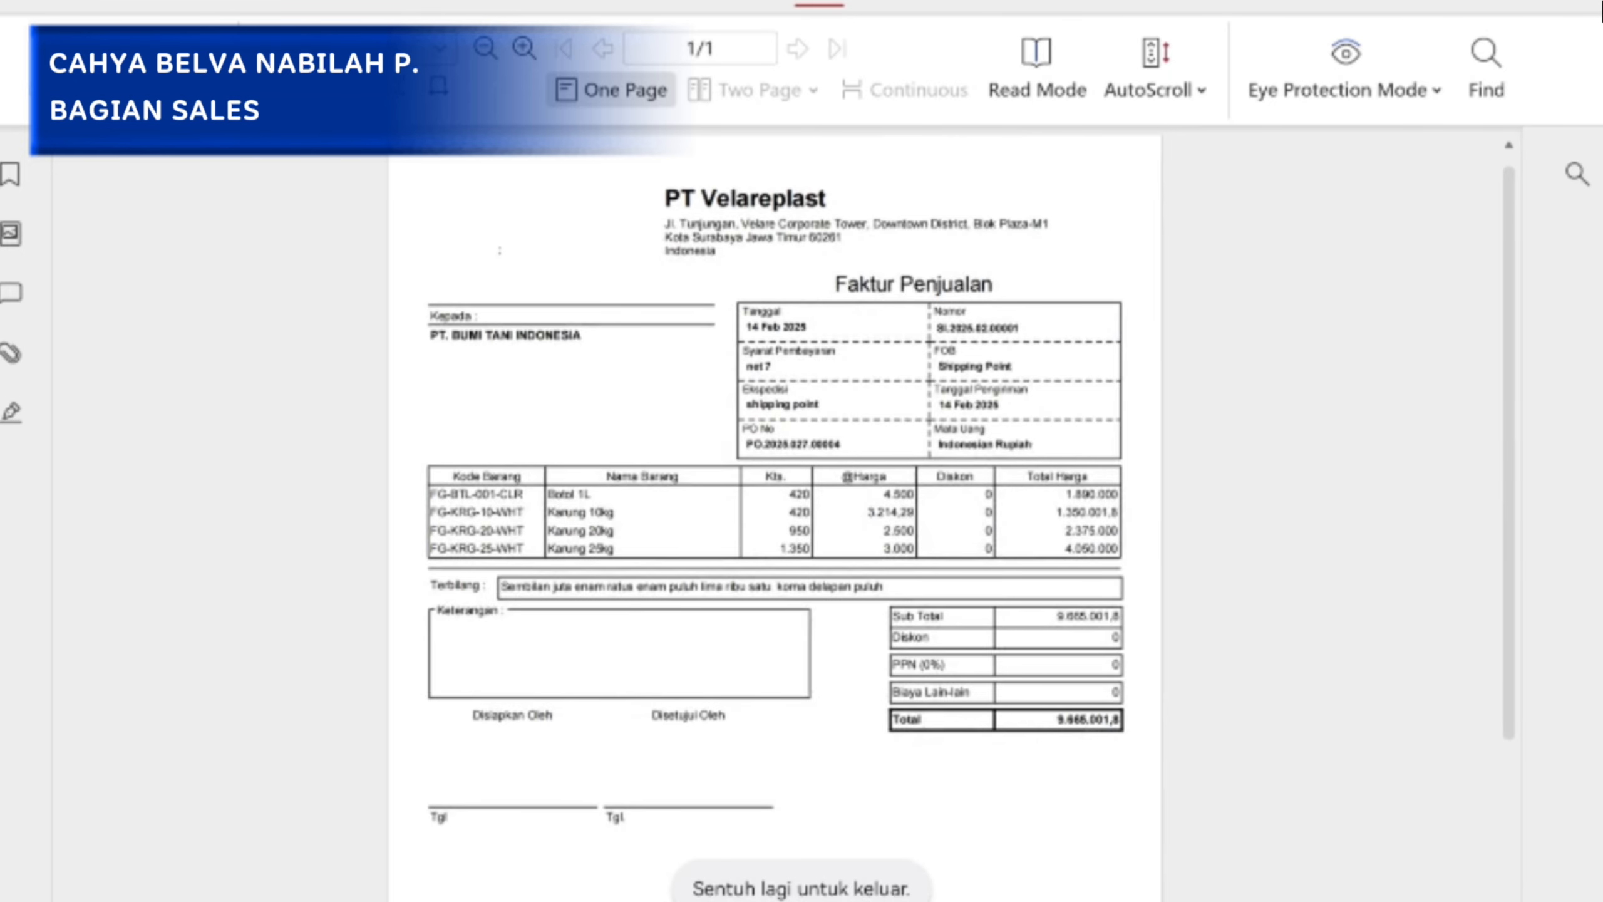
key("Escape")
left_click(1524, 287)
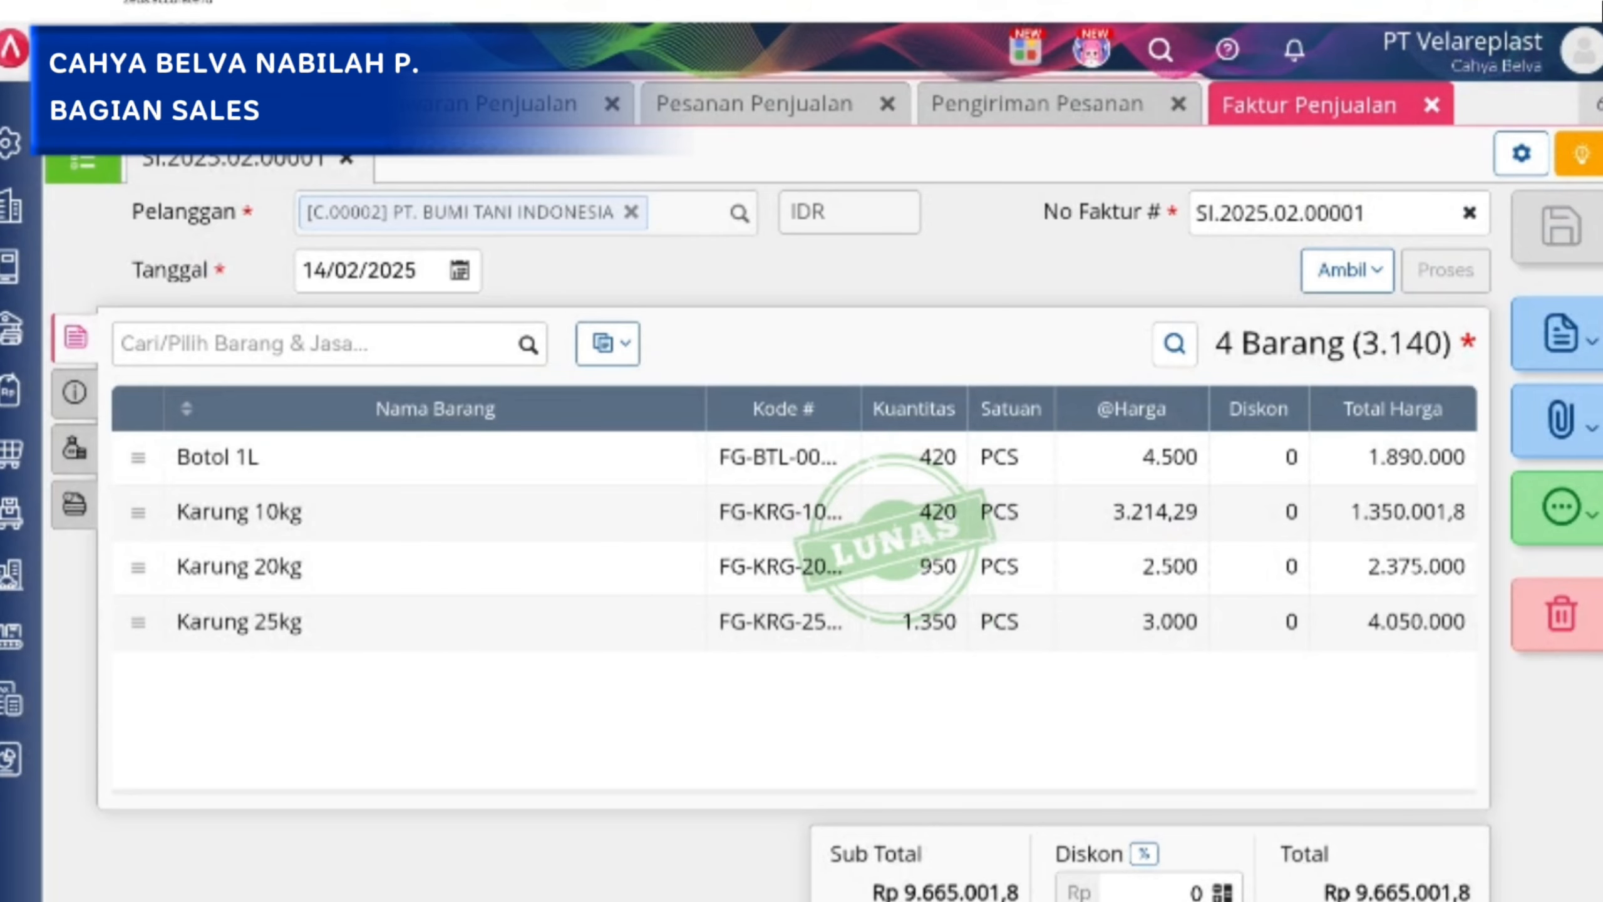
left_click(1382, 213)
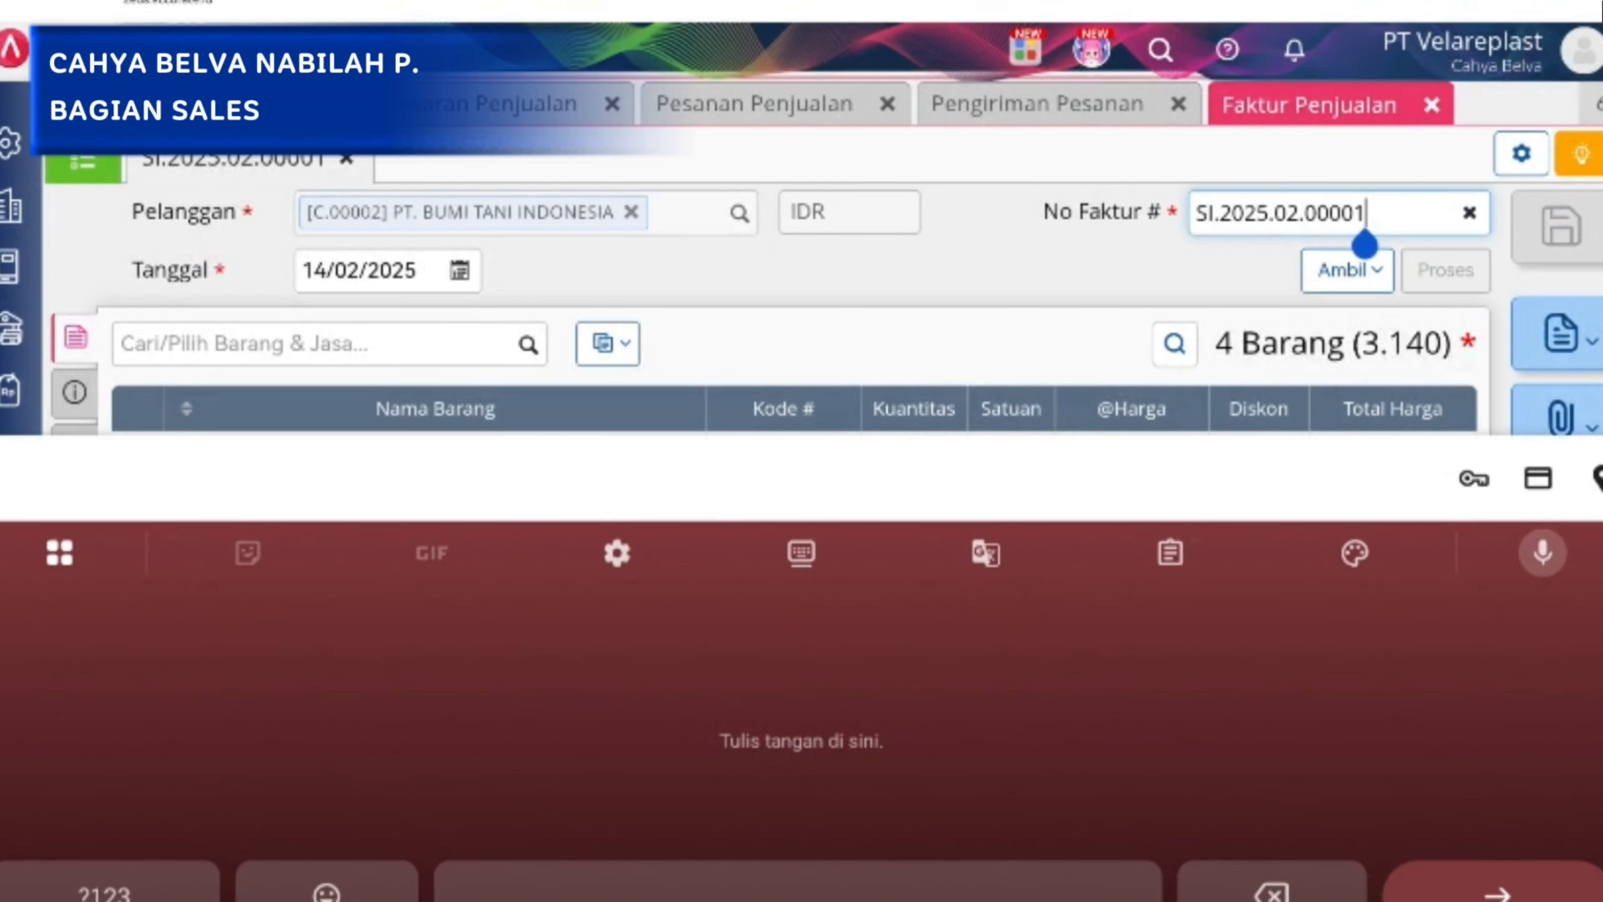
type("ddffrdd")
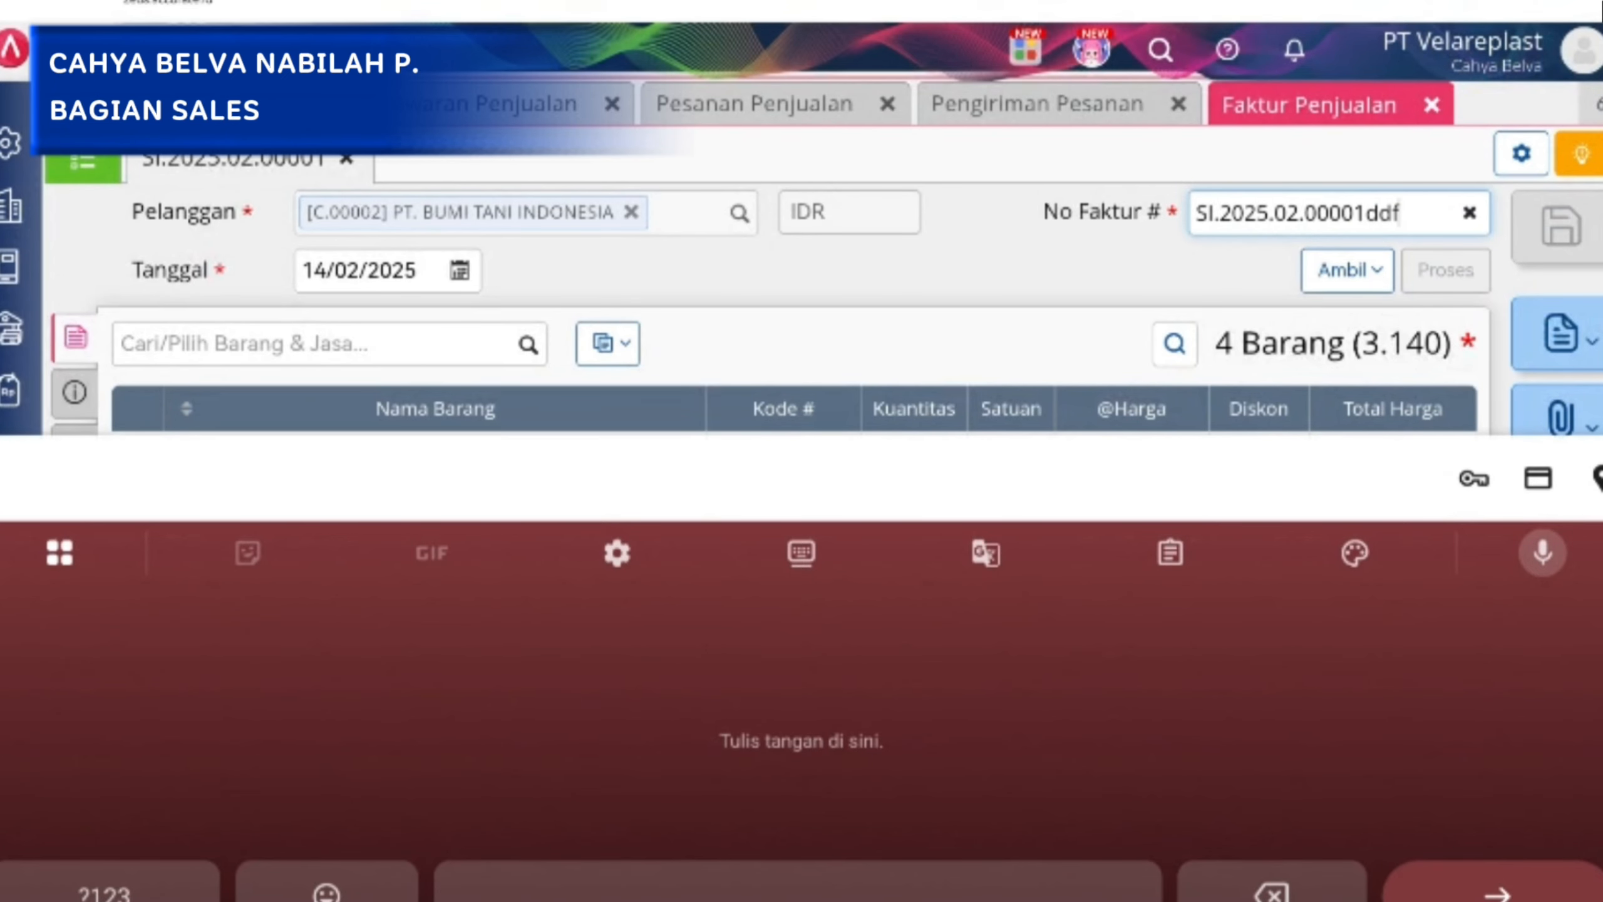
key("BackSpace")
key("BackSpace")
key("BackSpace")
key("BackSpace")
key("BackSpace")
key("BackSpace")
key("BackSpace")
key("Escape")
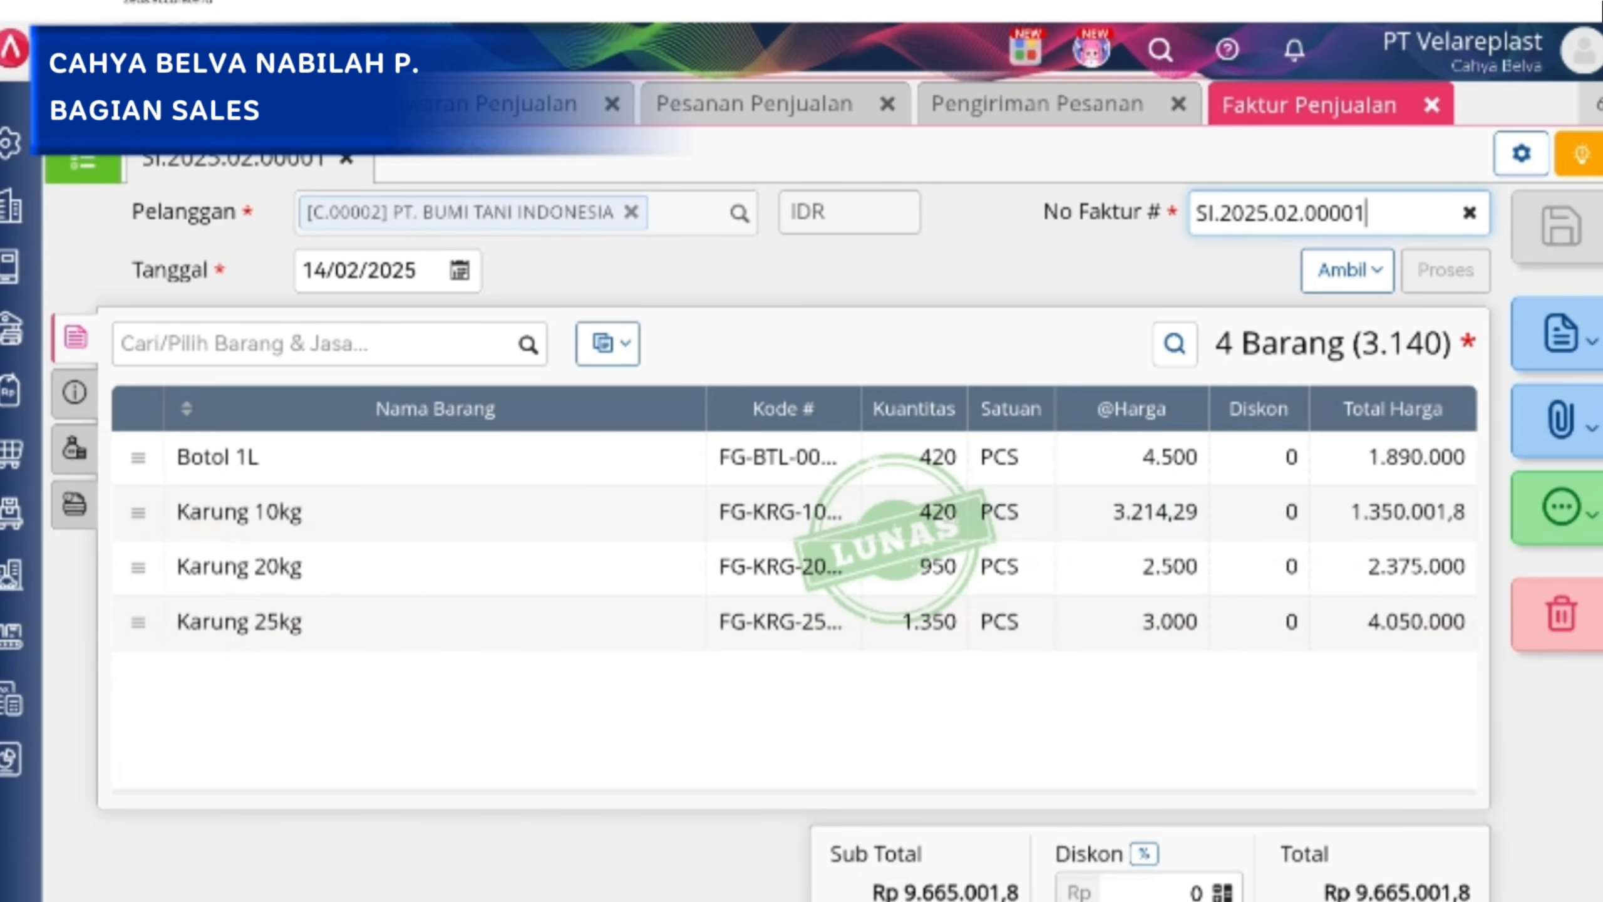
Go to Penerimaan Penjualan in Penjualan, show the list of receipts and open the PT. BUMI TANI INDONESIA sales receipt.
left_click(11, 391)
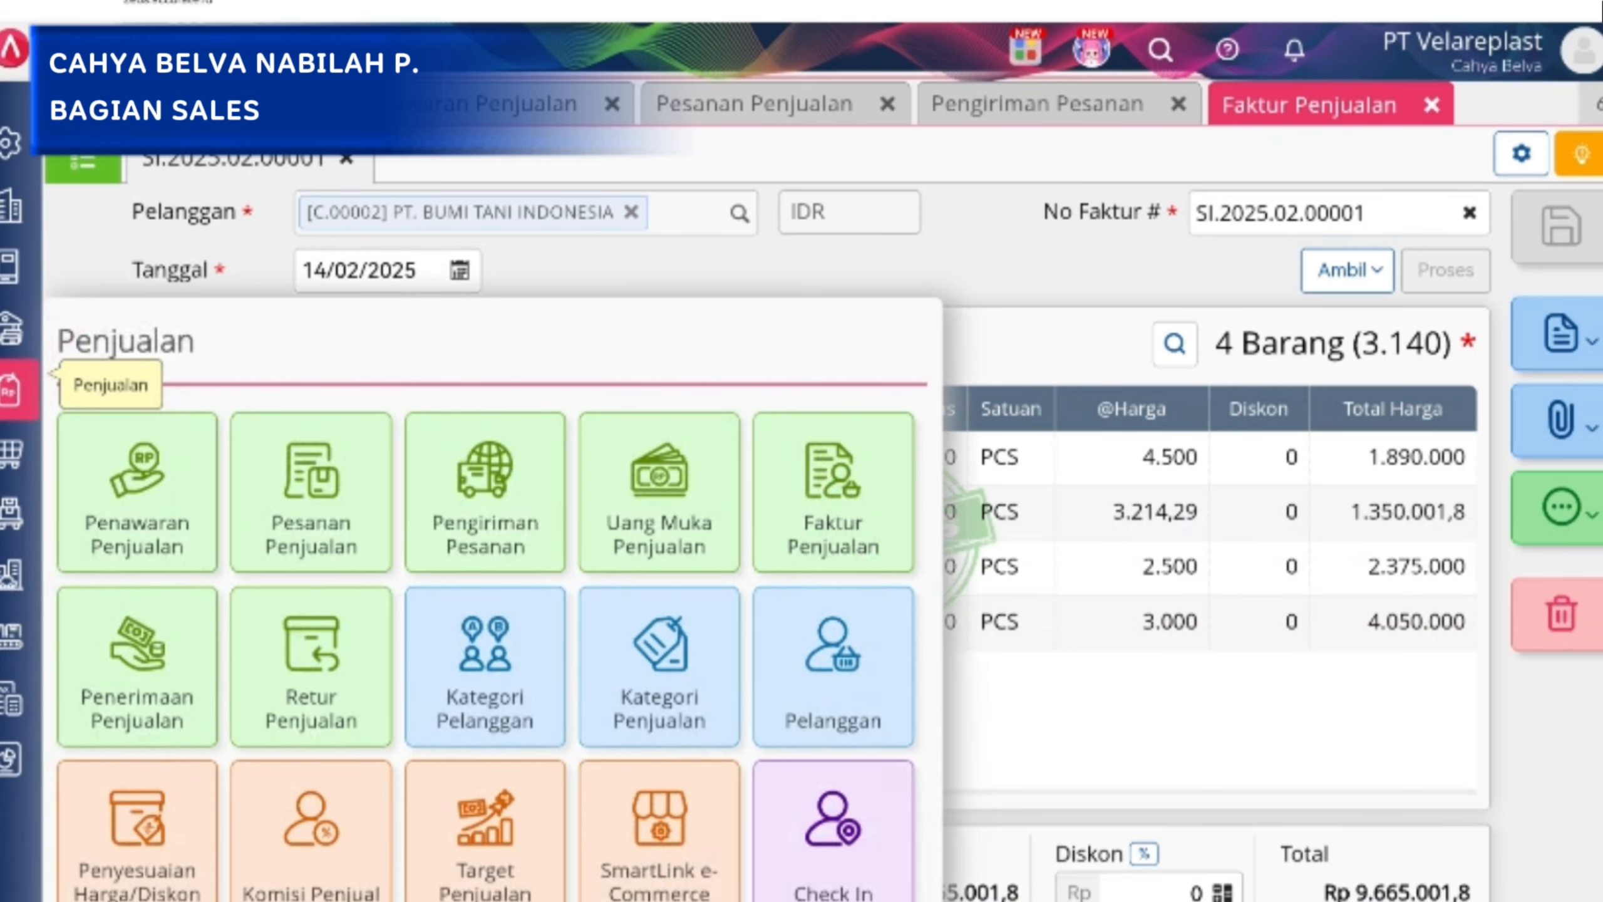
left_click(137, 667)
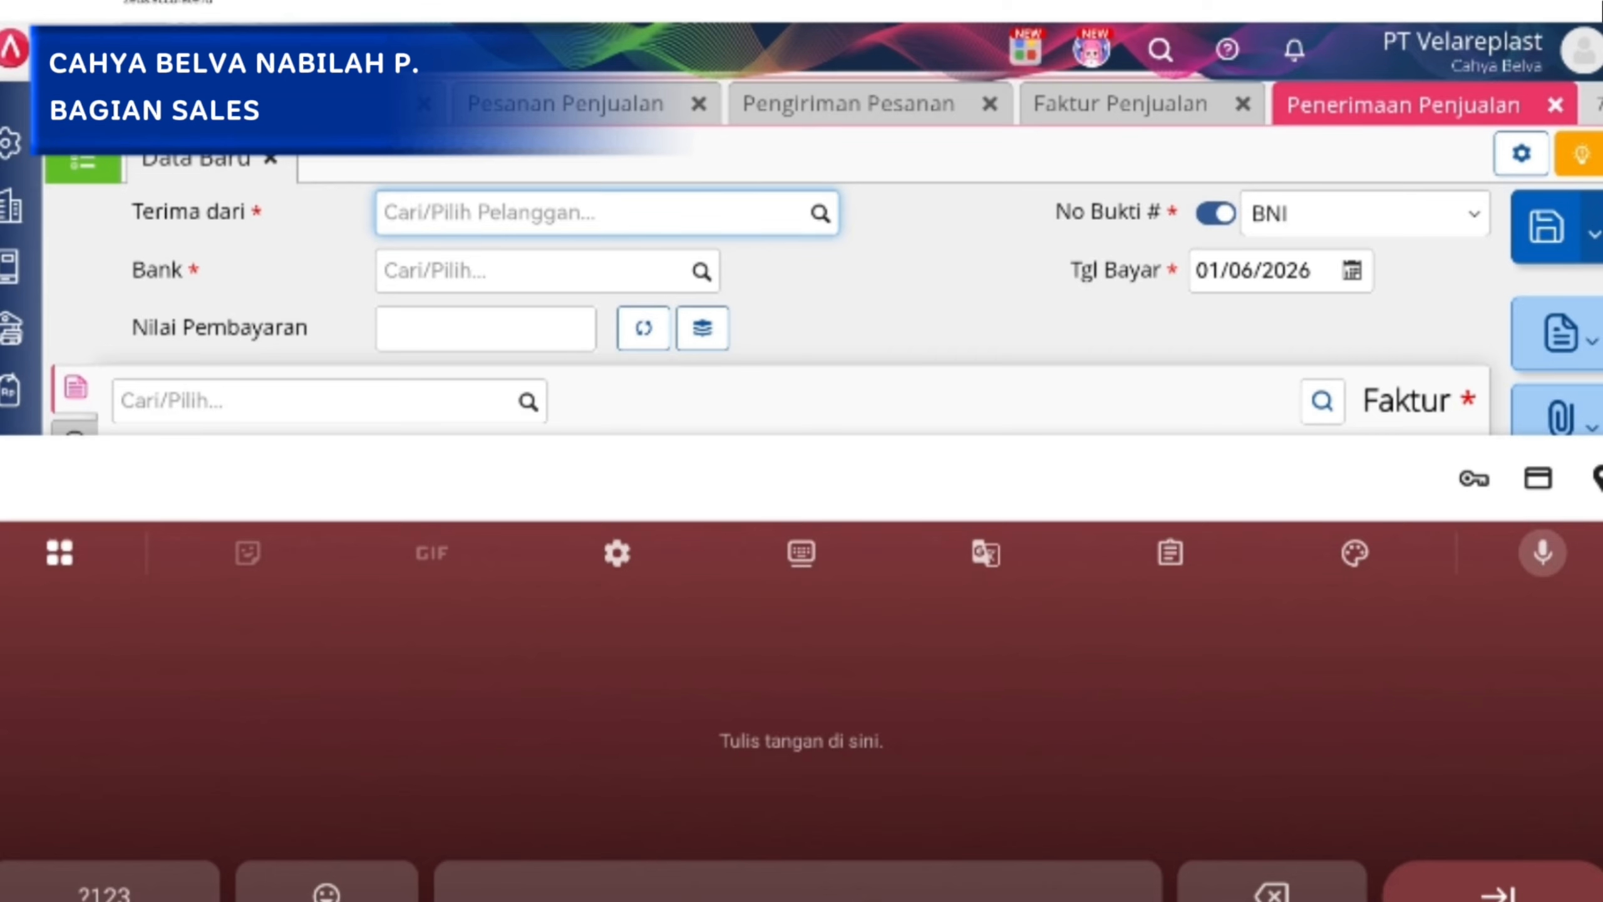
key("Escape")
left_click(83, 162)
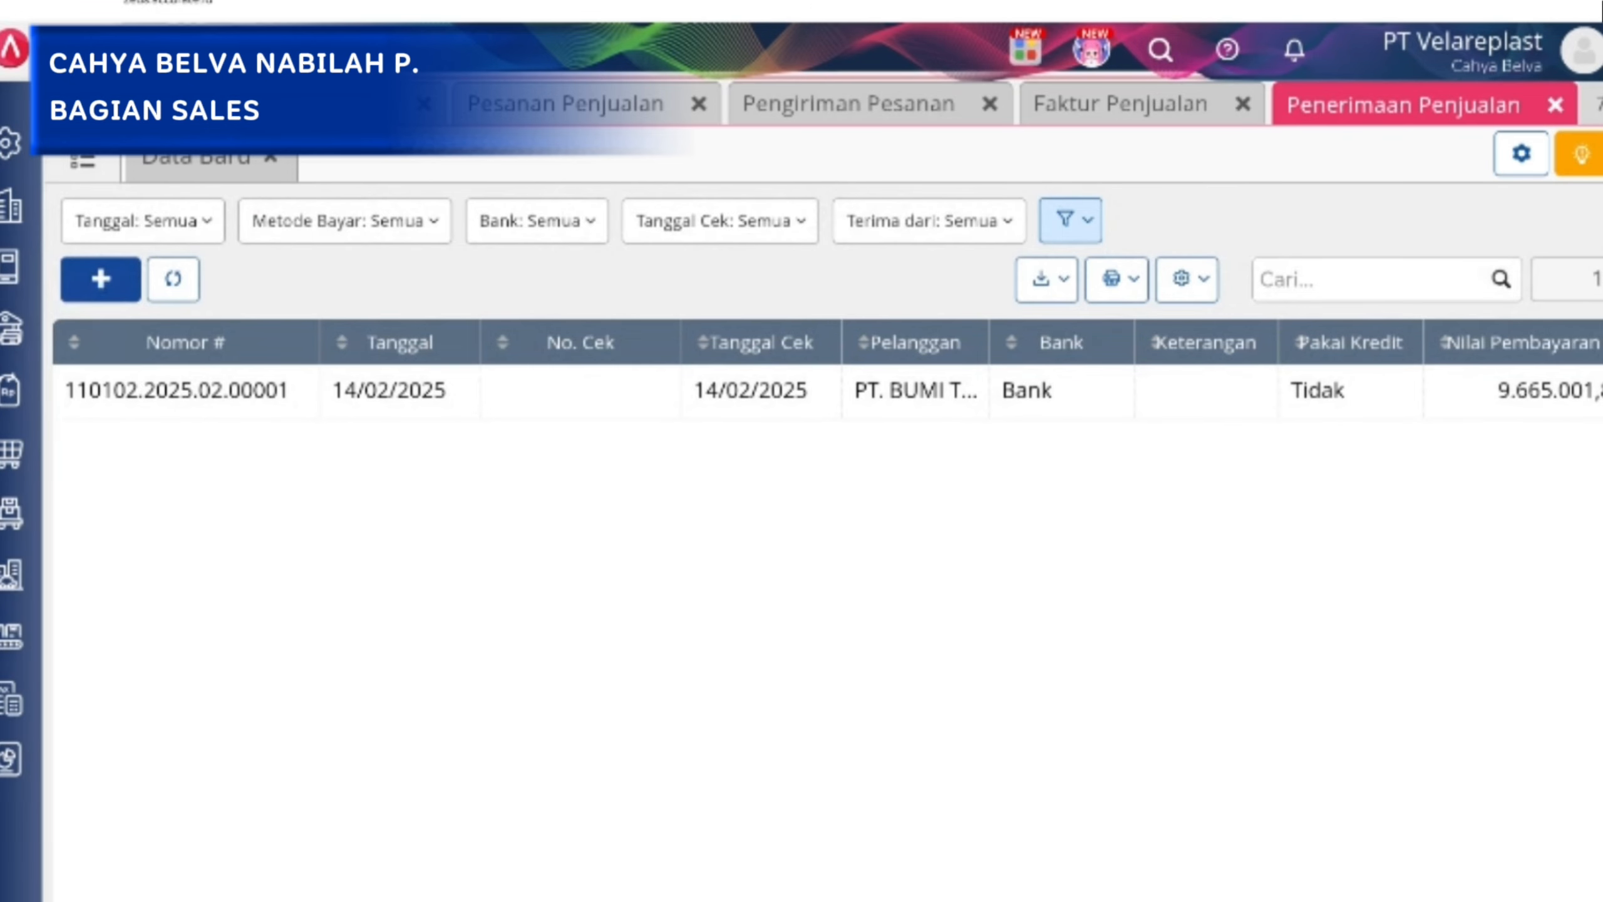
left_click(913, 394)
double_click(770, 398)
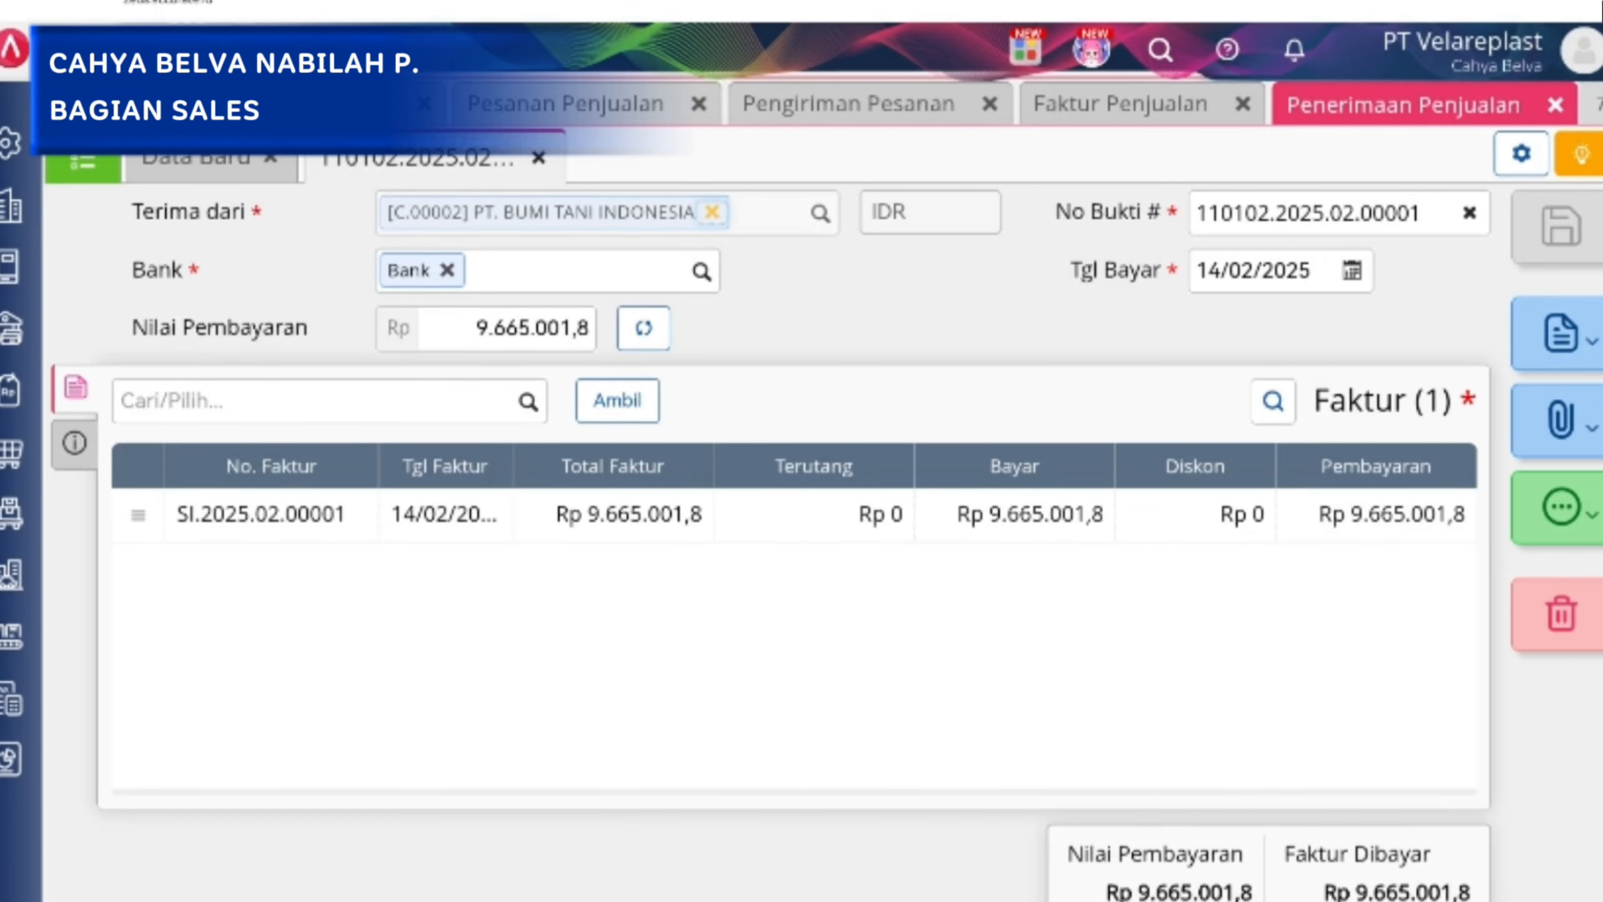
Review the sales receipt's additional info, including the payment method, and return to its list of paid invoices.
left_click(75, 443)
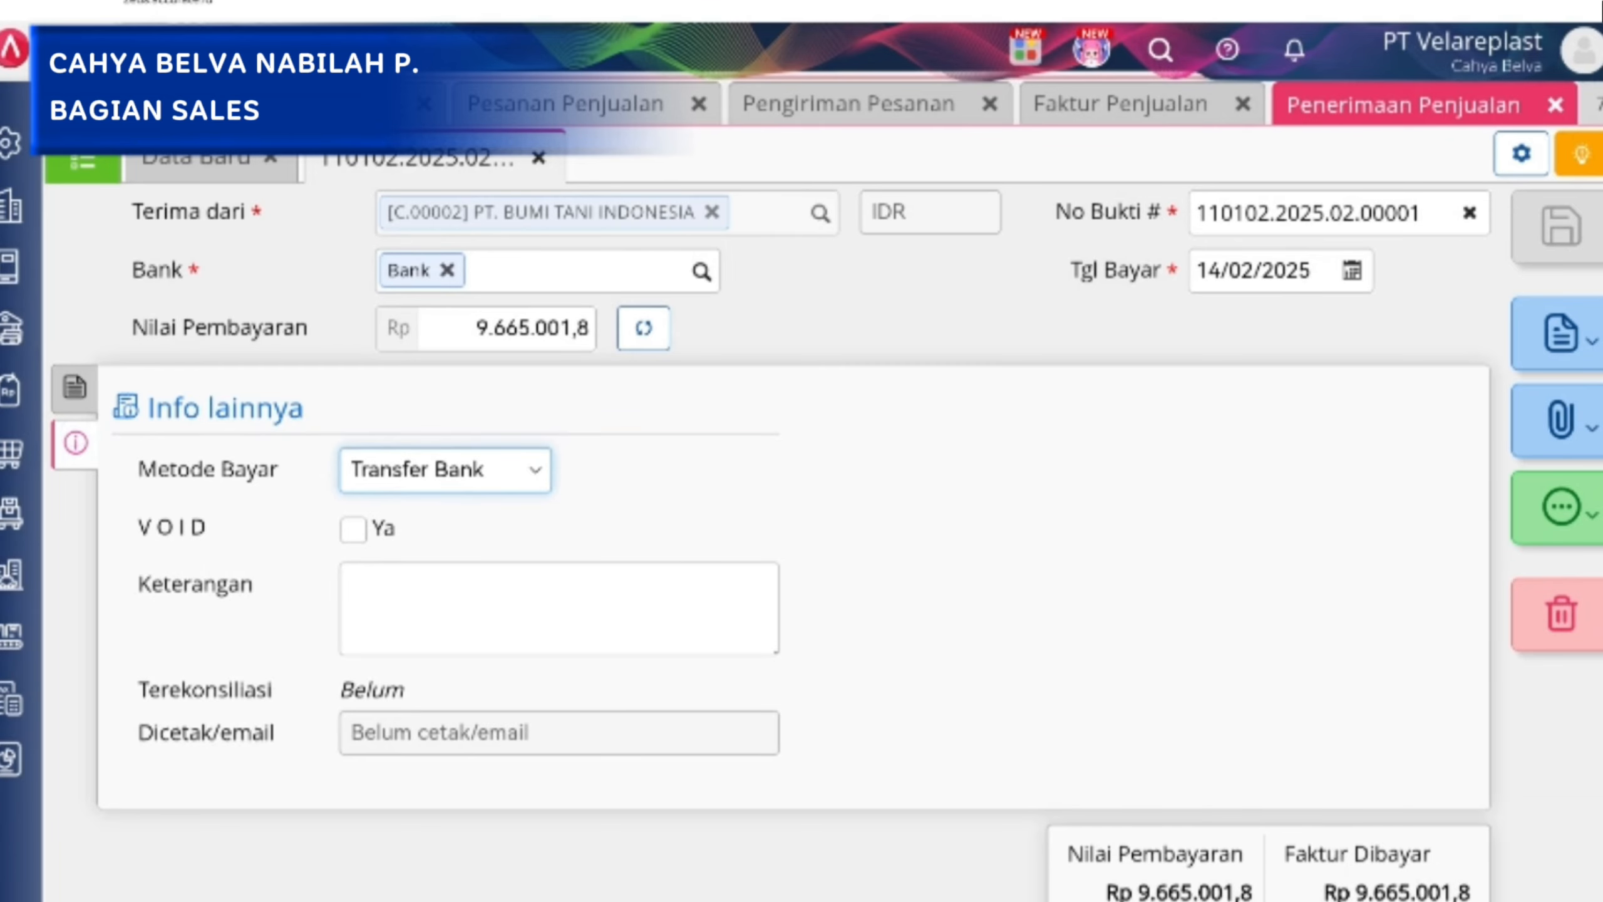
left_click(74, 387)
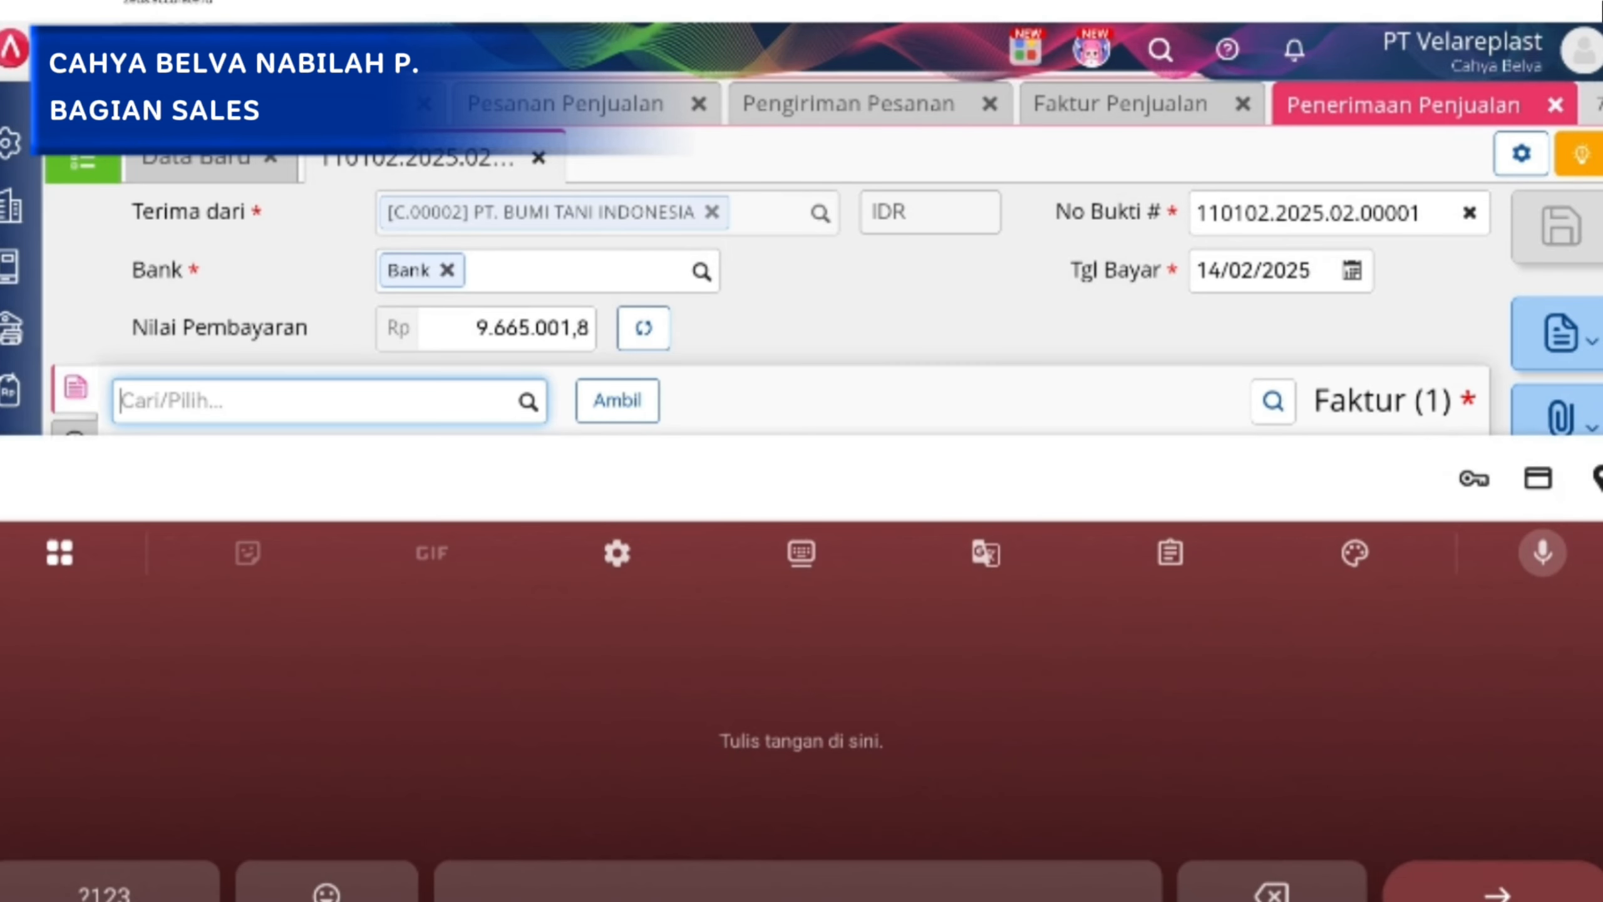
key("Escape")
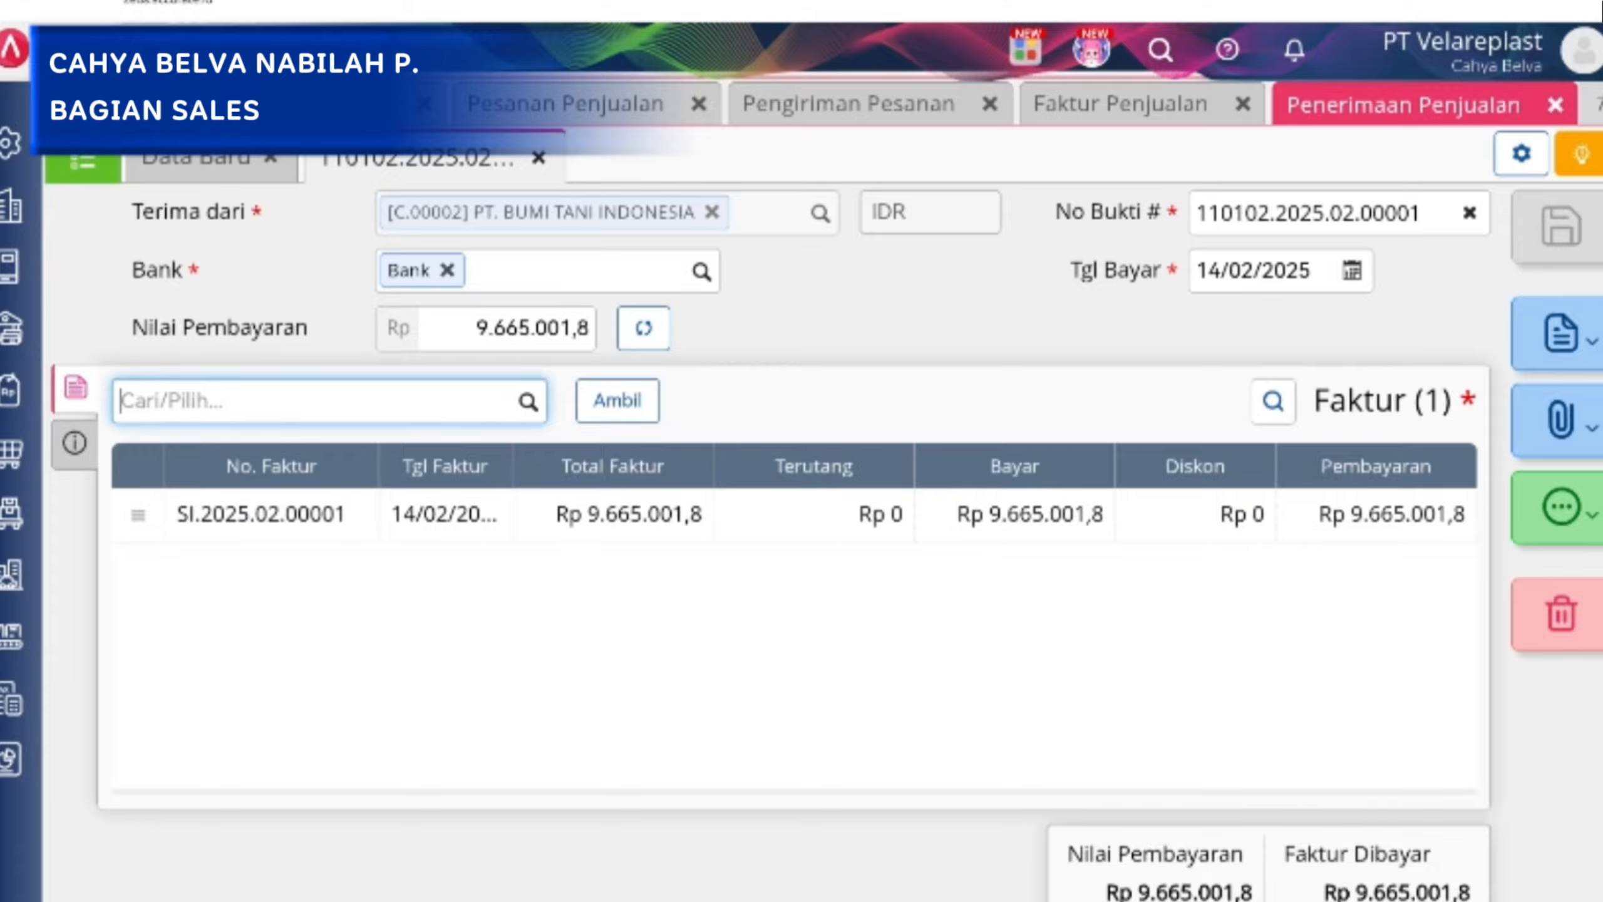
Revisit the open Faktur Penjualan, Pengiriman Pesanan and Pesanan Penjualan documents and return to the sales invoice.
left_click(1120, 104)
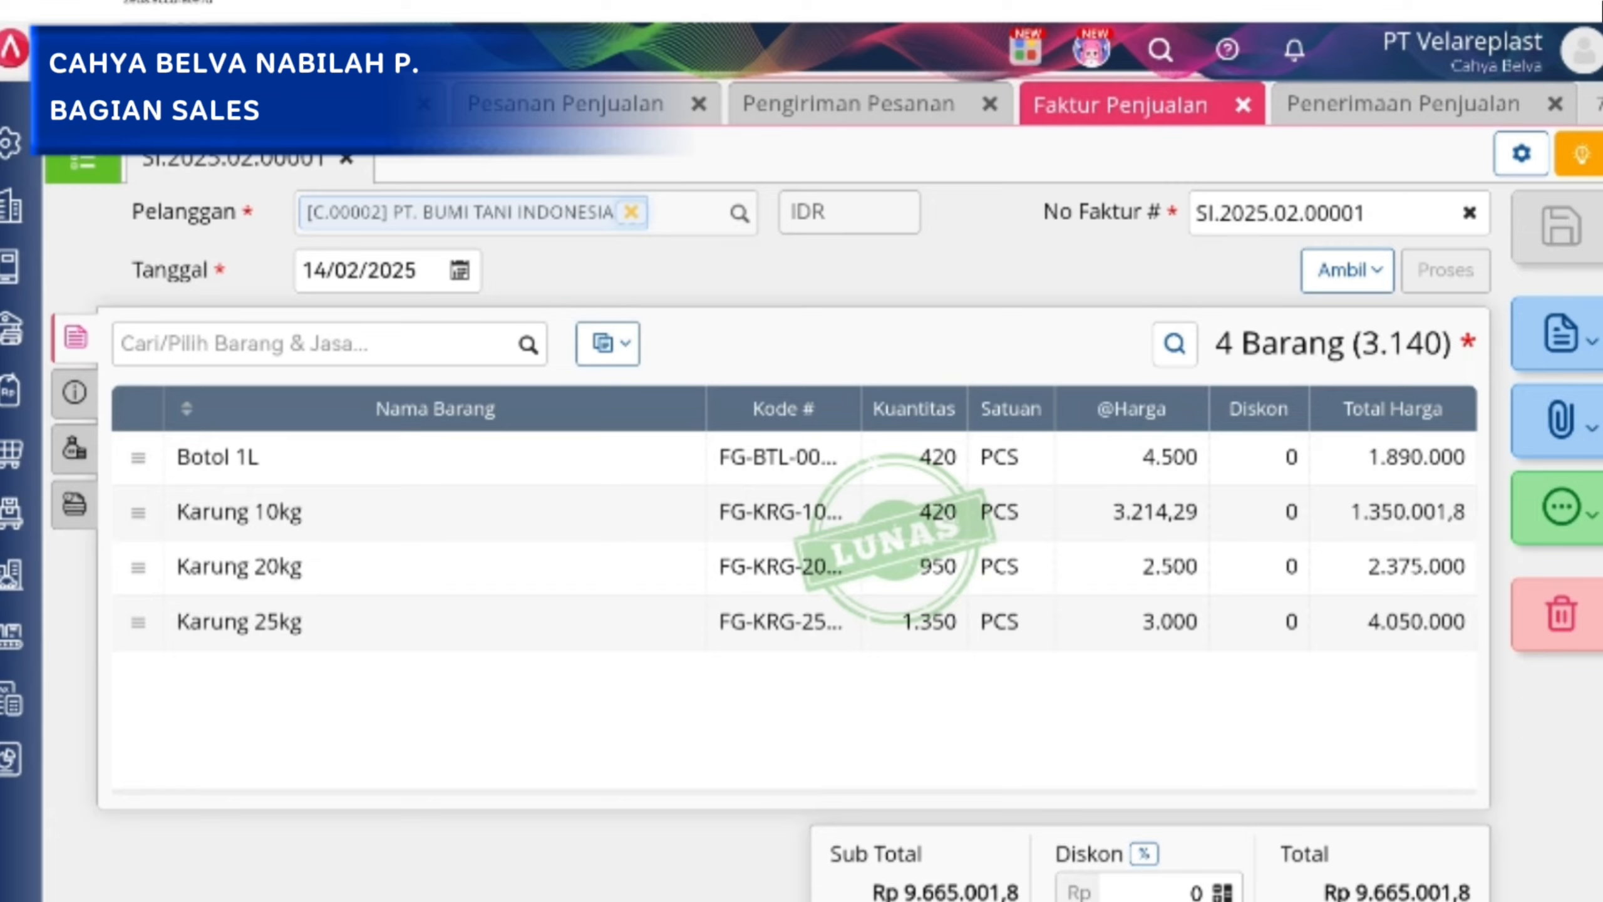
left_click(891, 104)
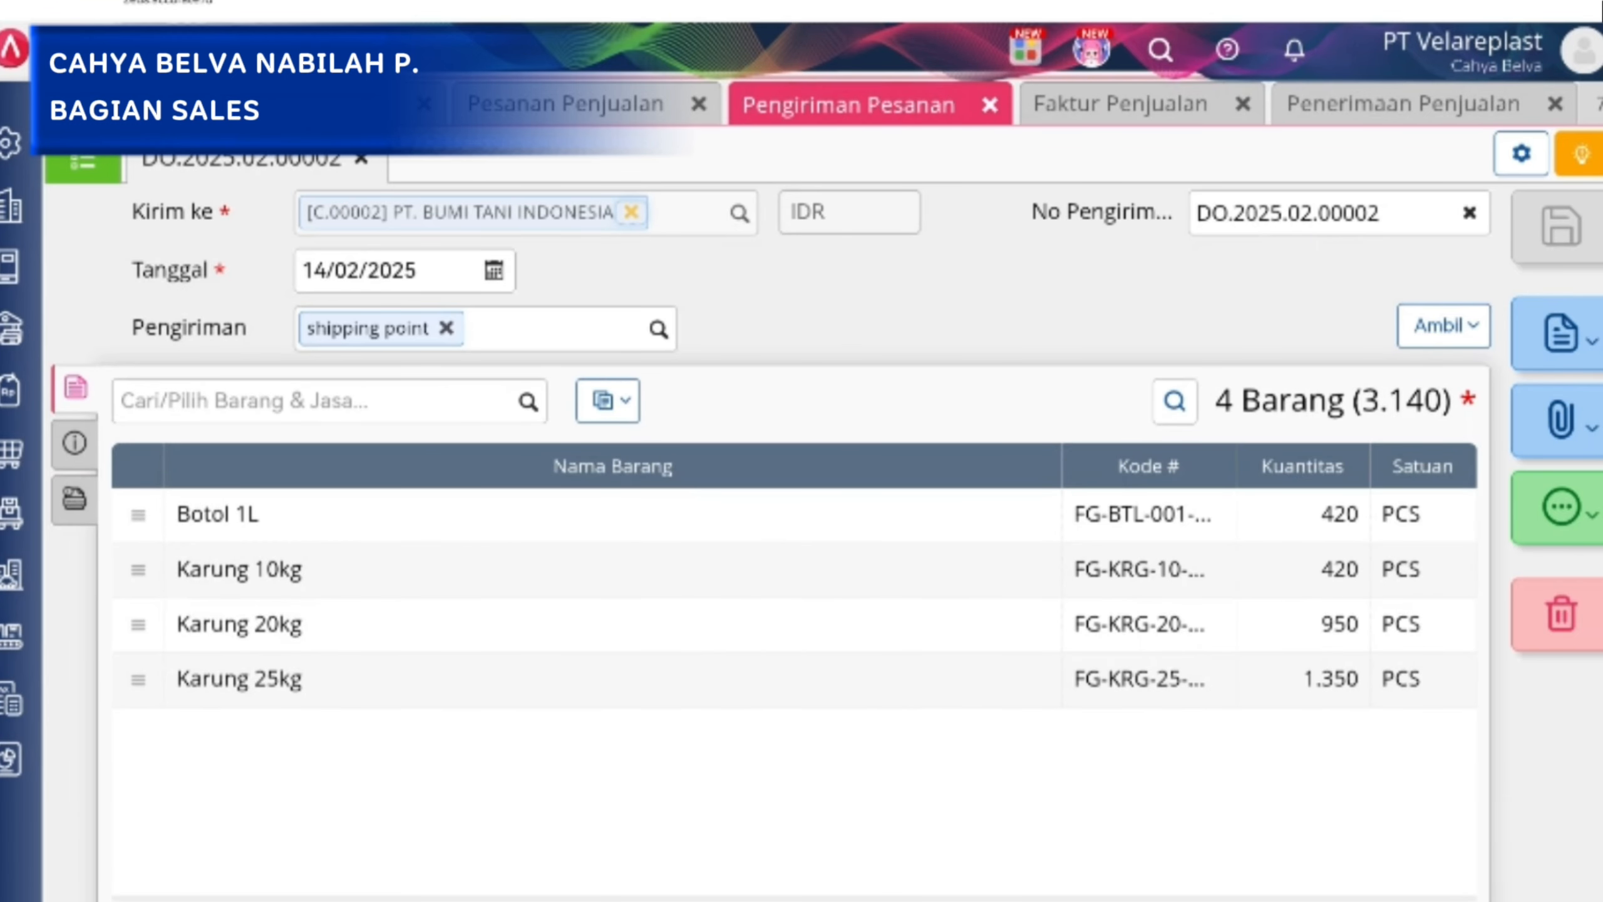
left_click(565, 104)
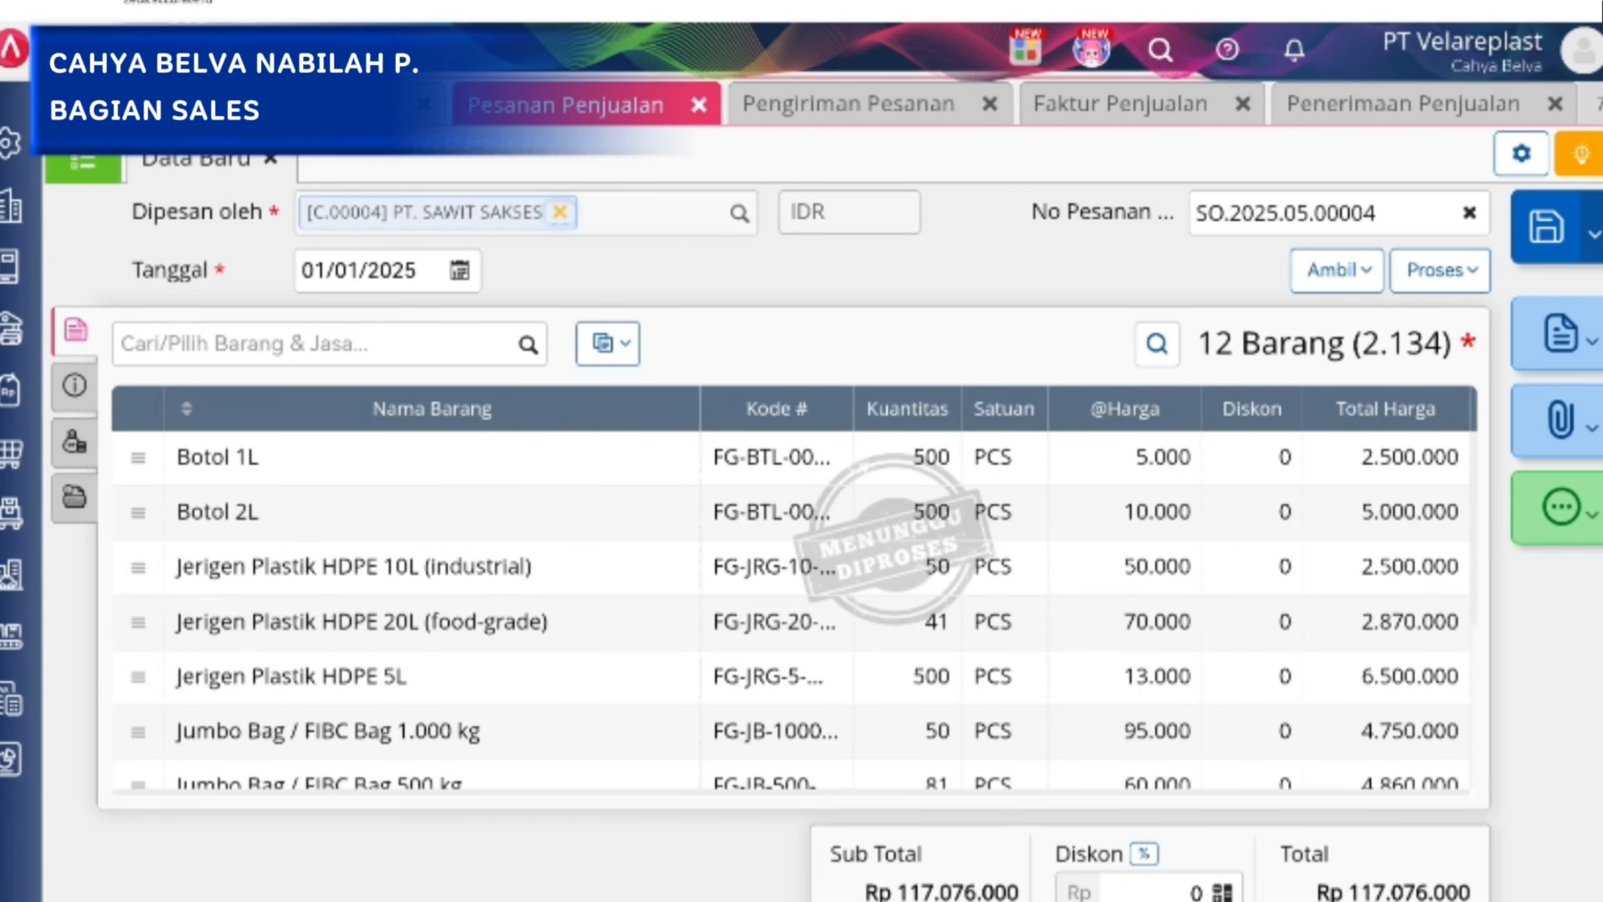
left_click(1120, 104)
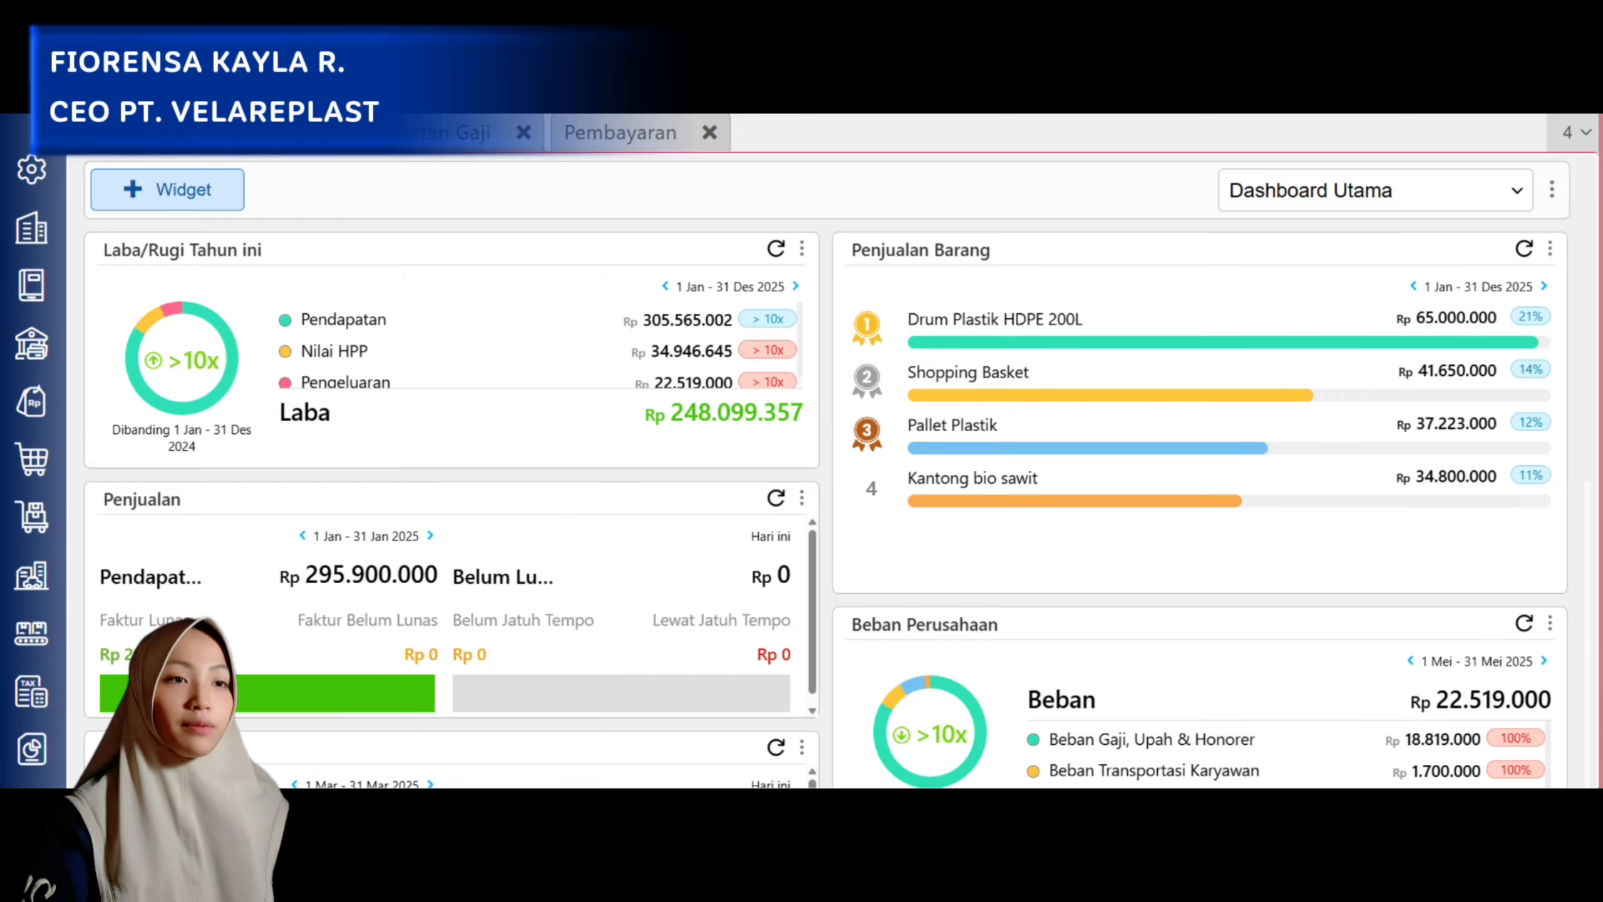
Look over the Dashboard Utama's profit and loss, sales, purchasing, company expense and minimum stock widgets.
scroll(826, 505, "down", 5)
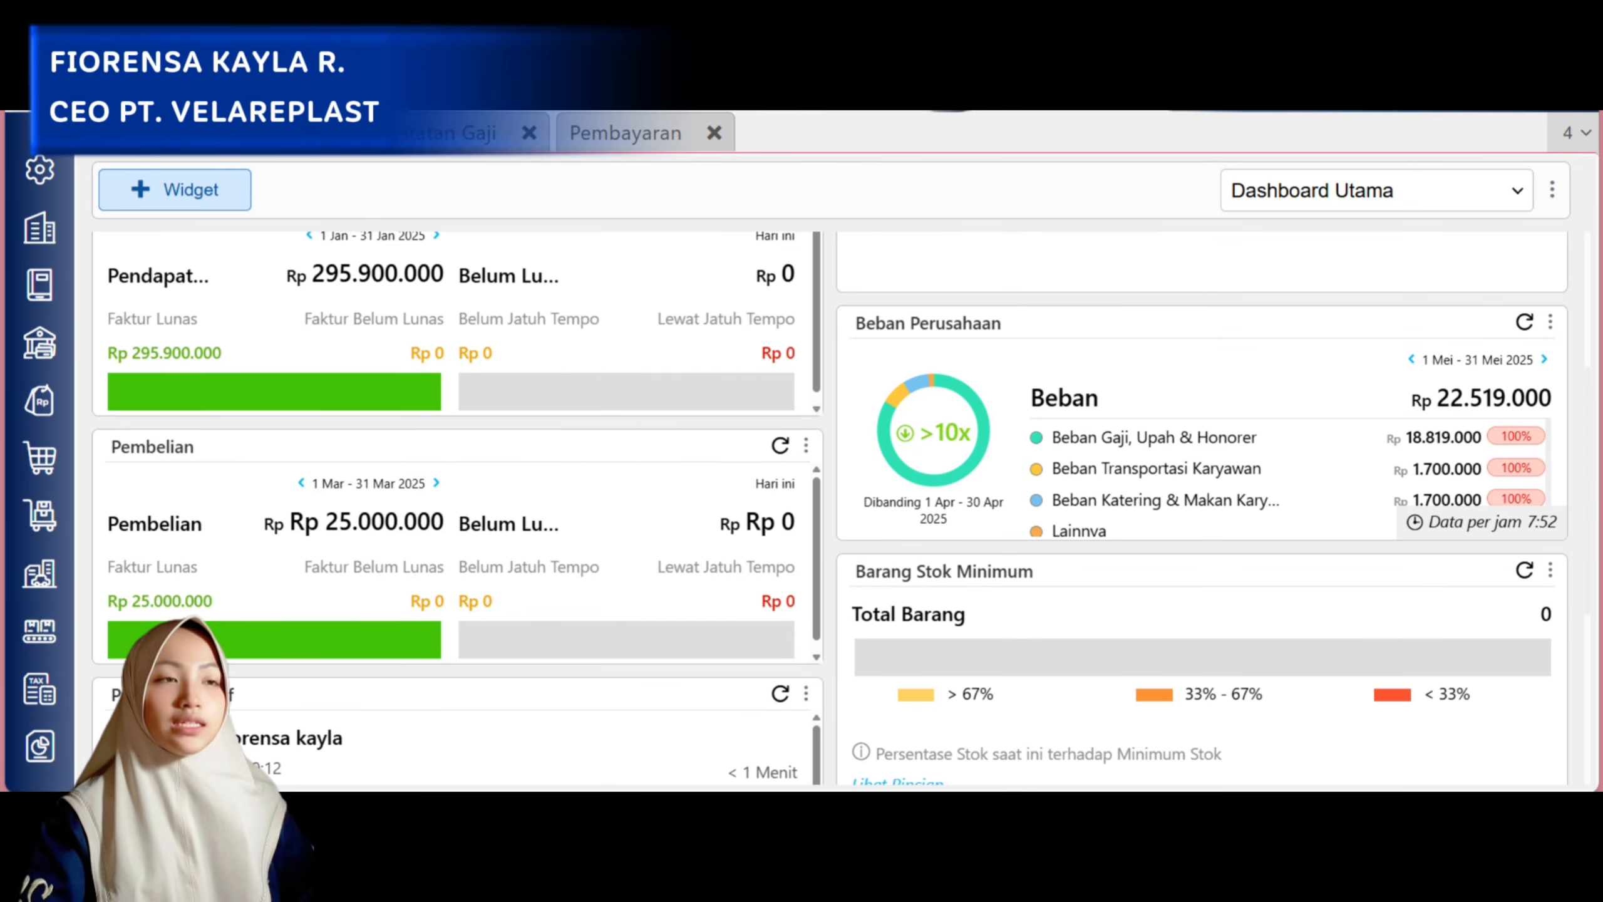